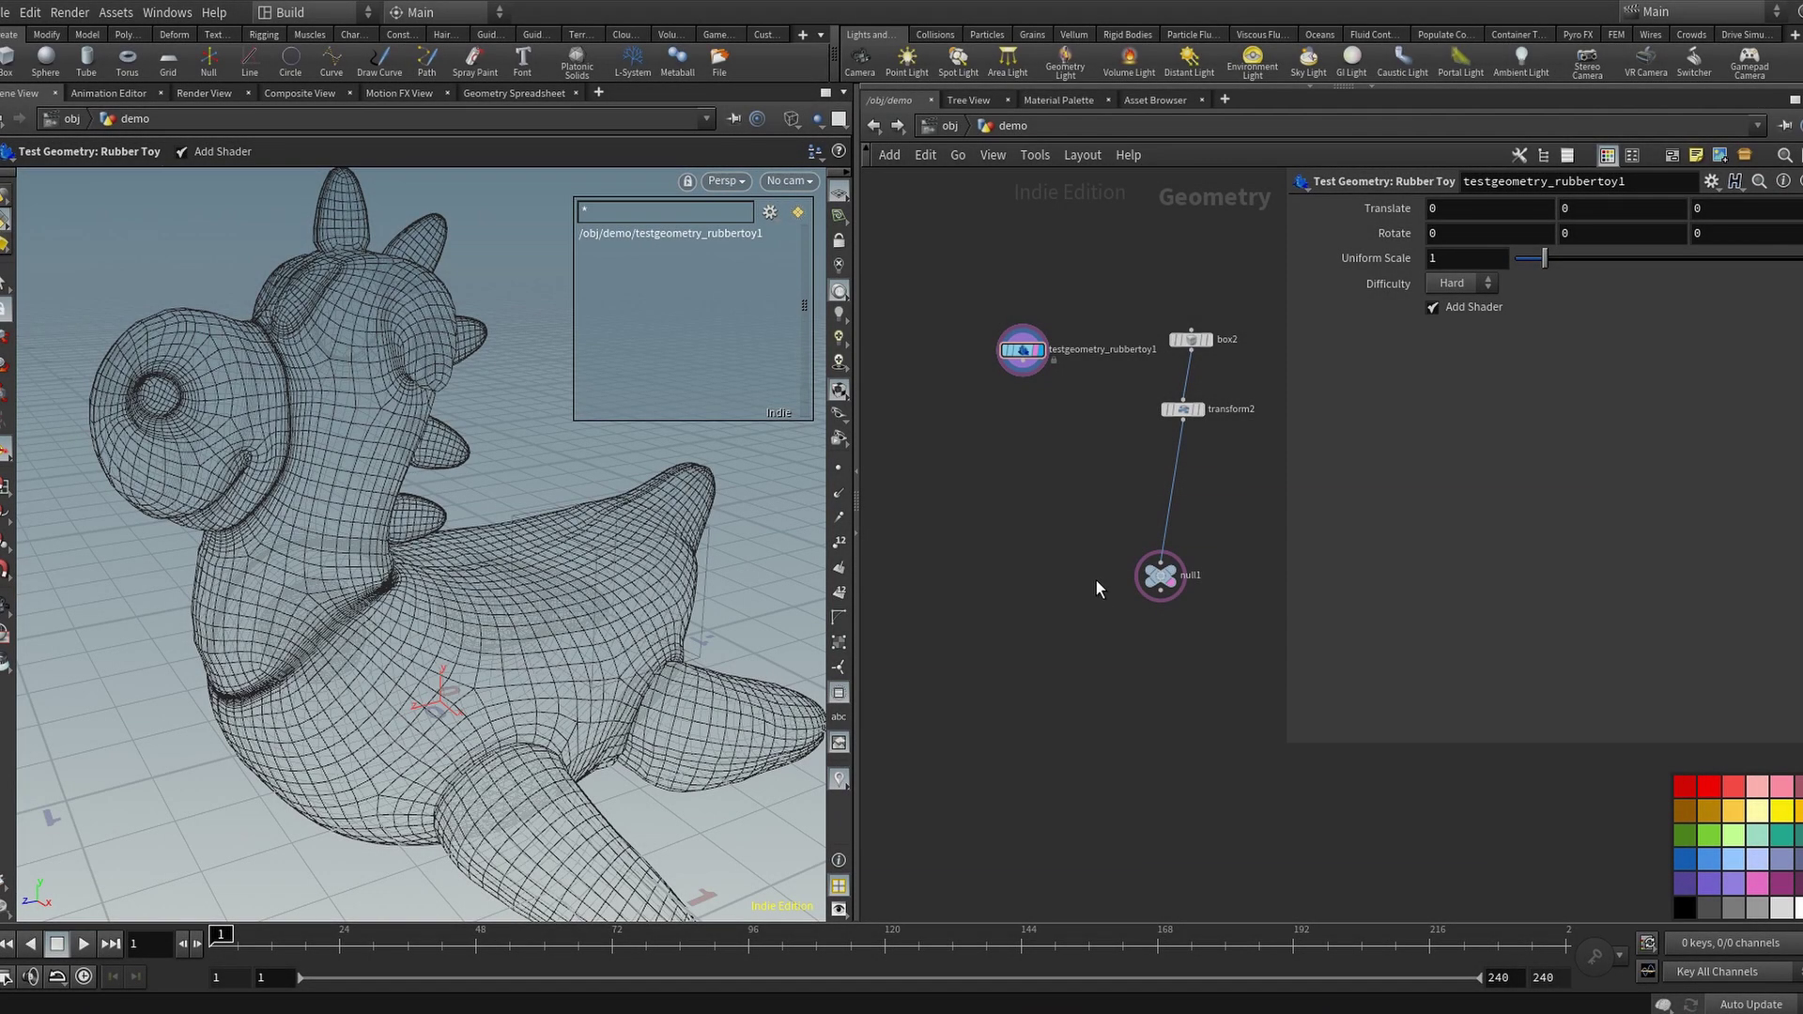
Add a Circle Topo-Bool node to the network below the rubber toy node.
key(Tab)
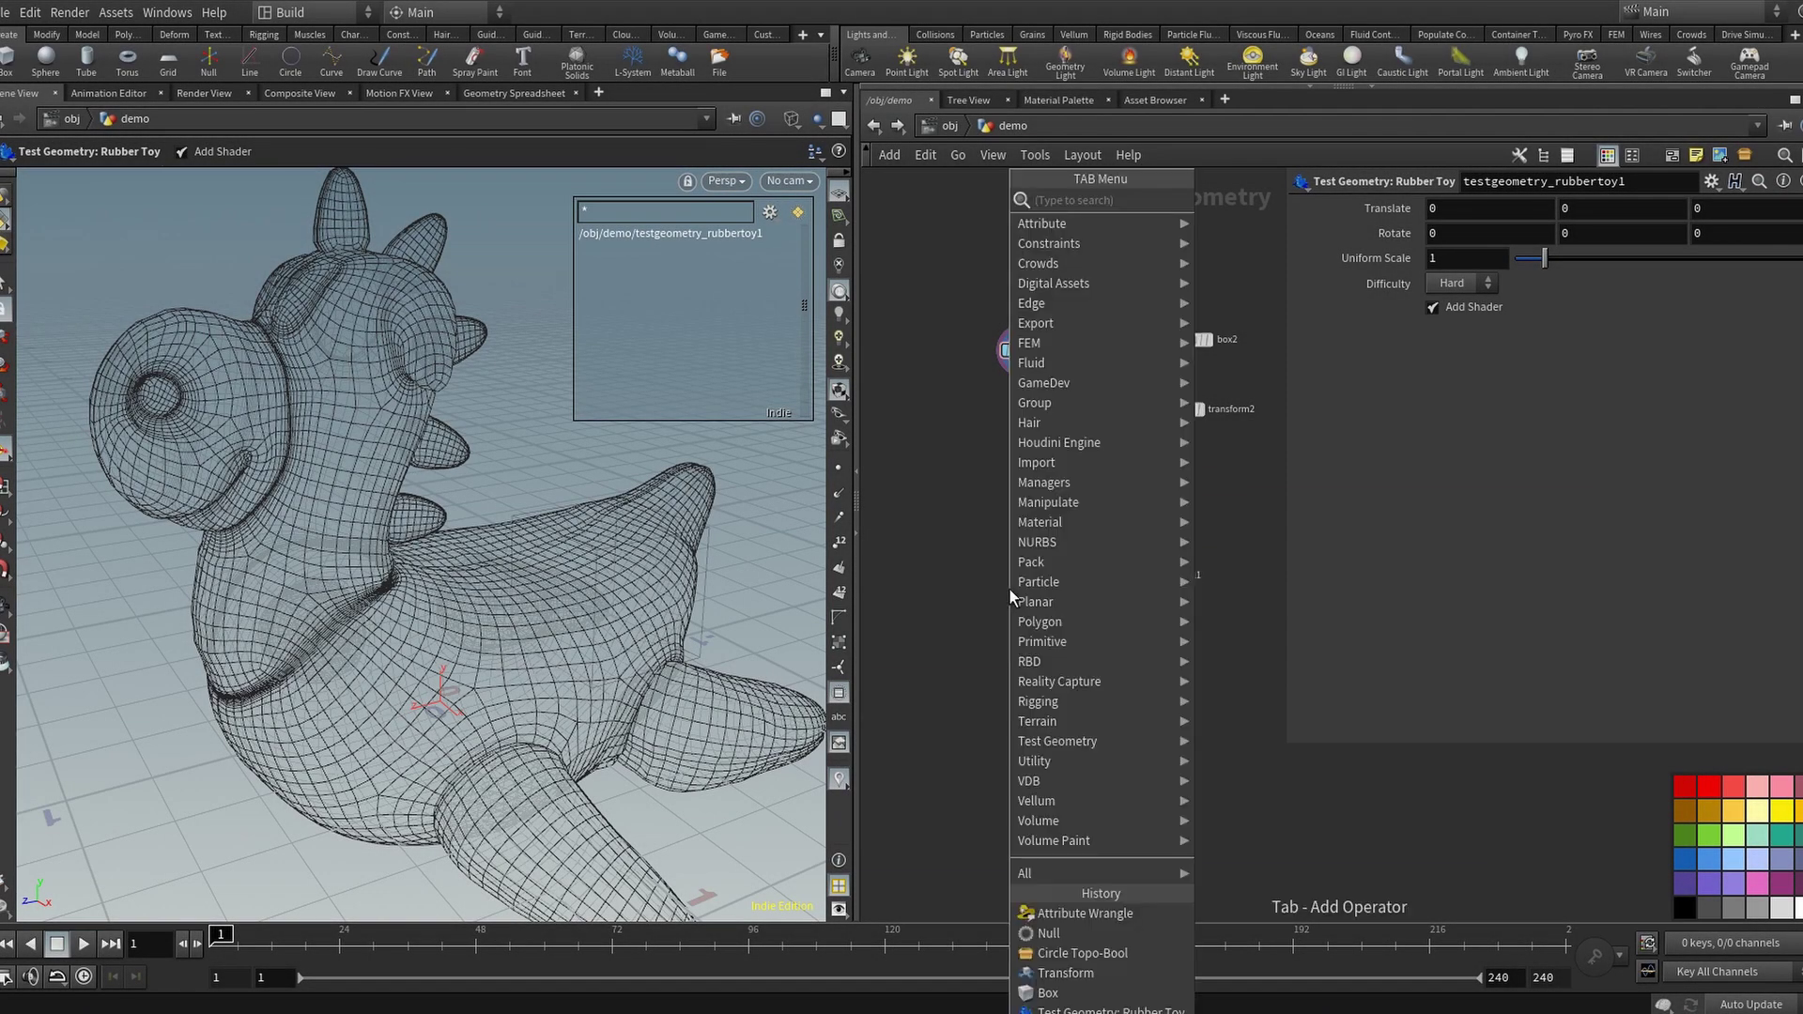
text(cir)
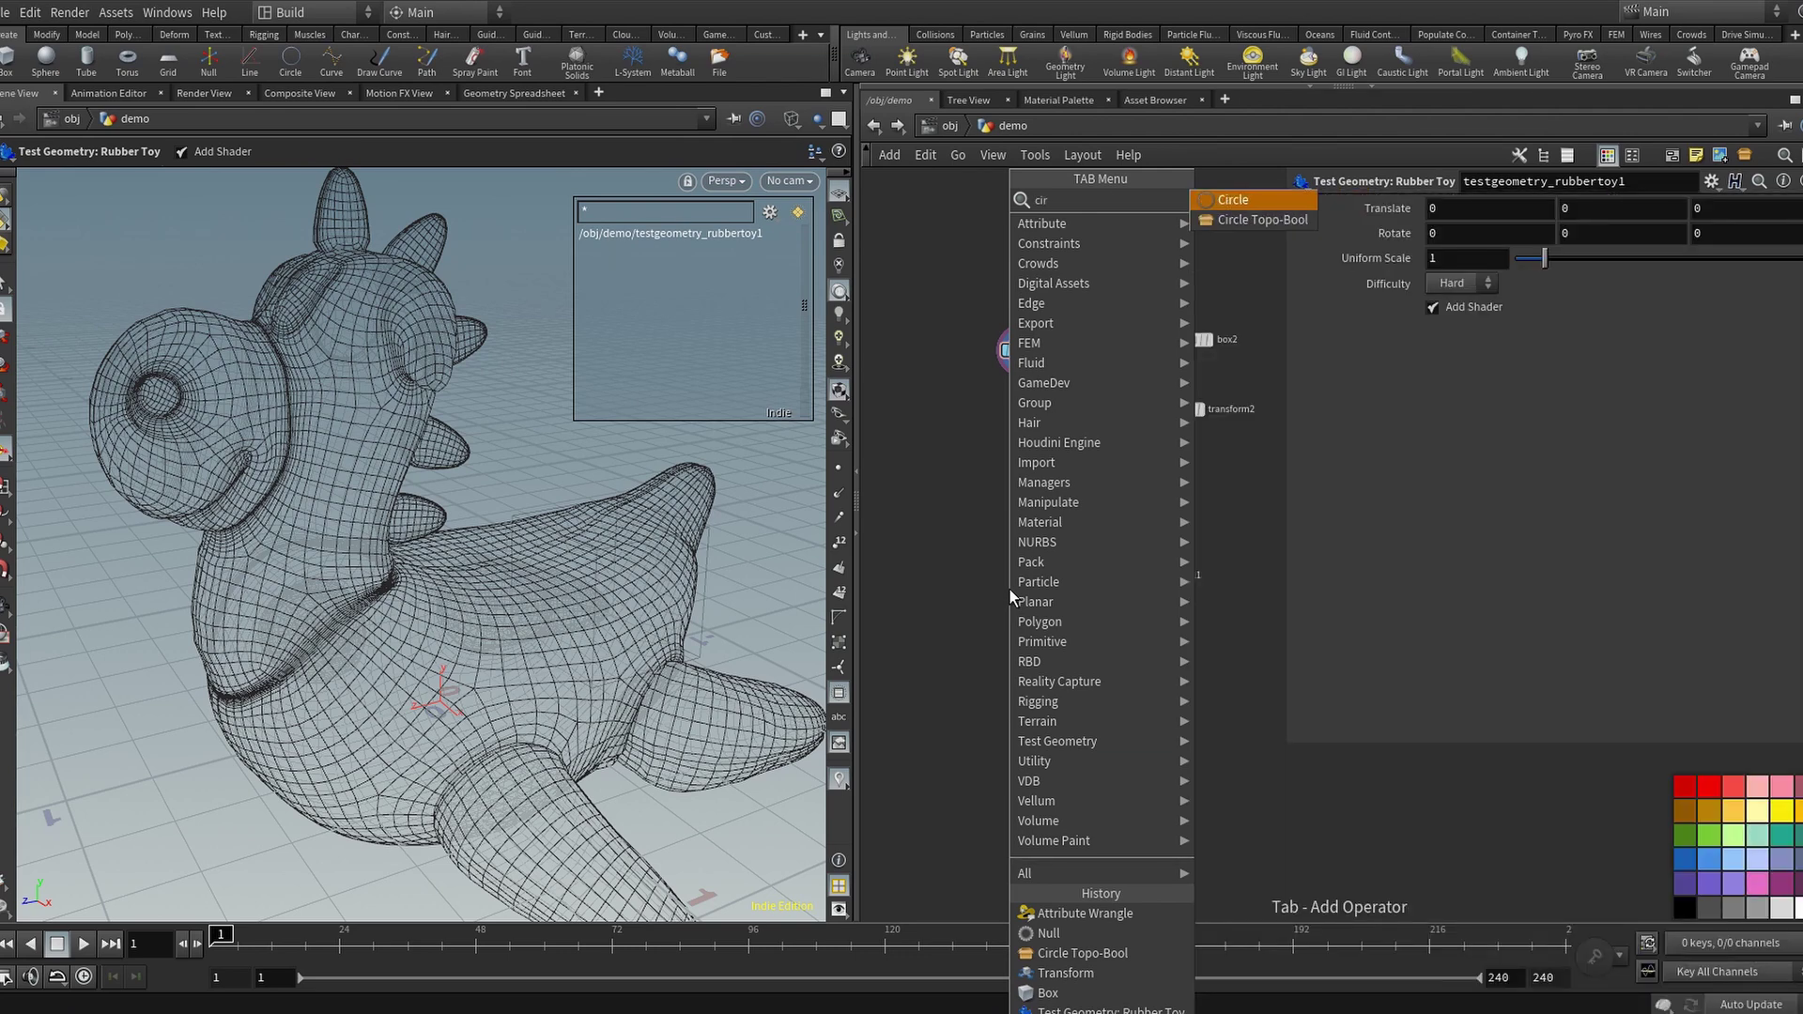
key(Return)
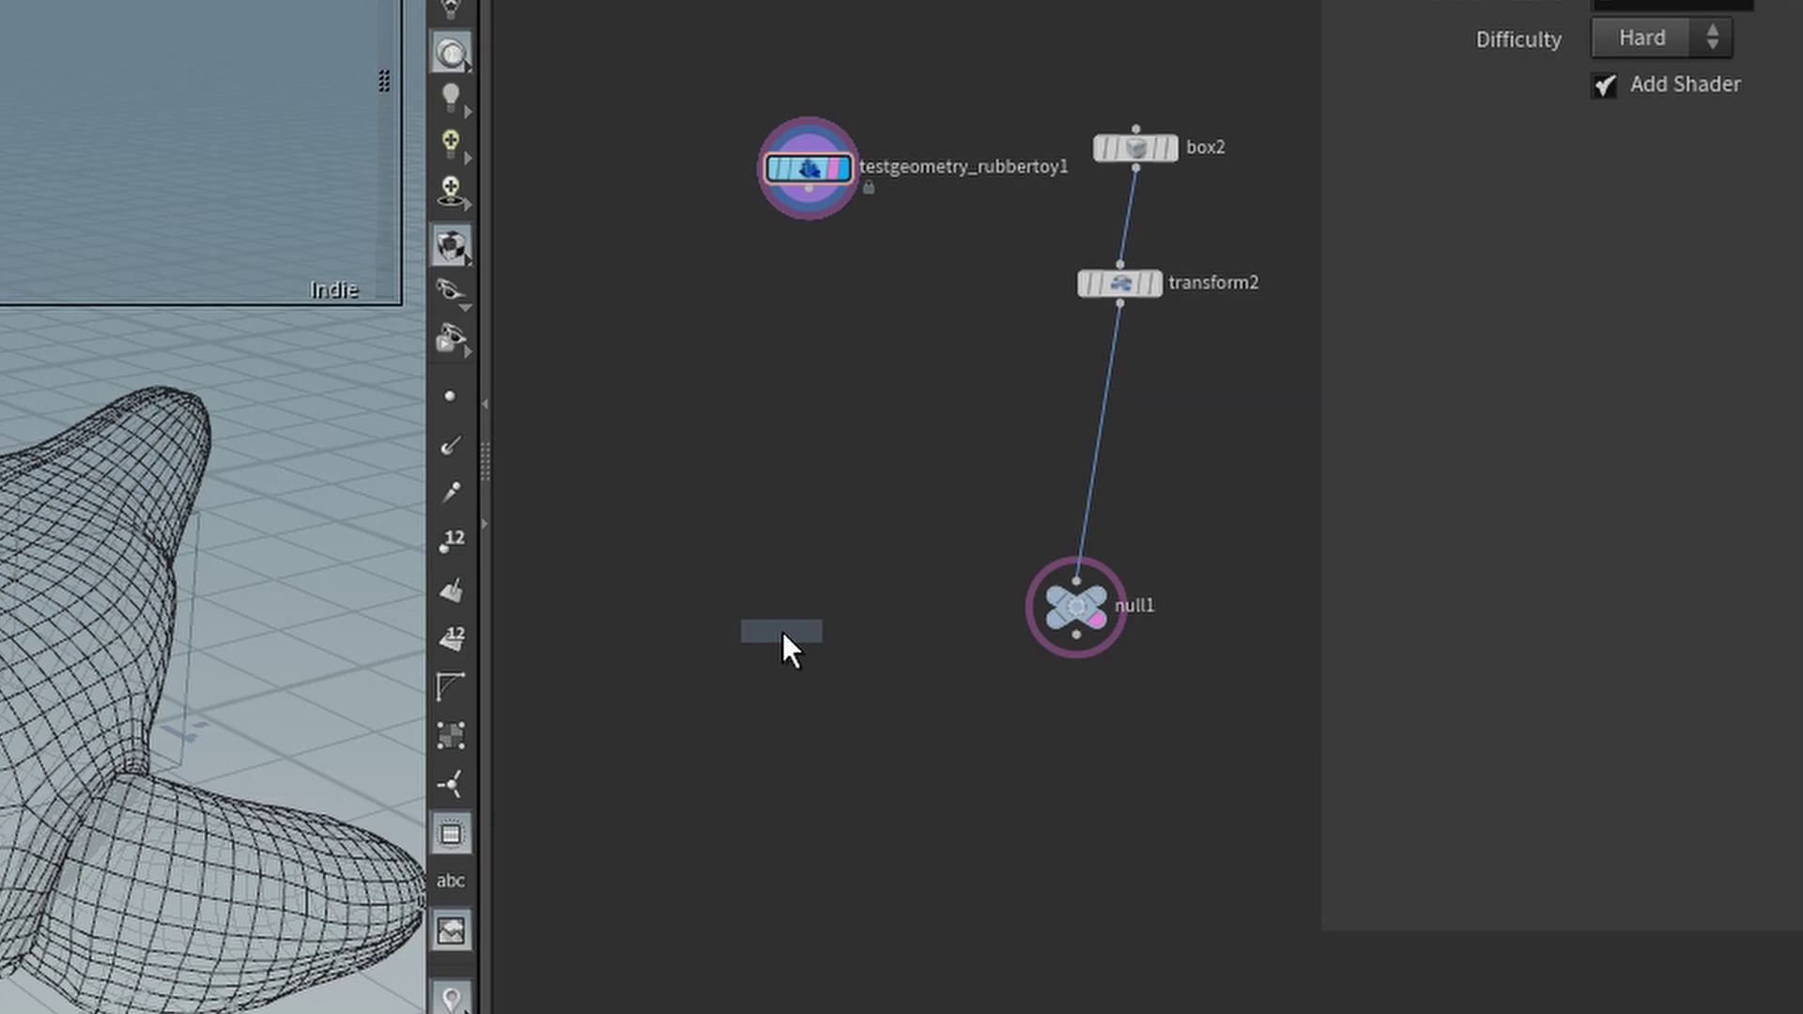
click(830, 872)
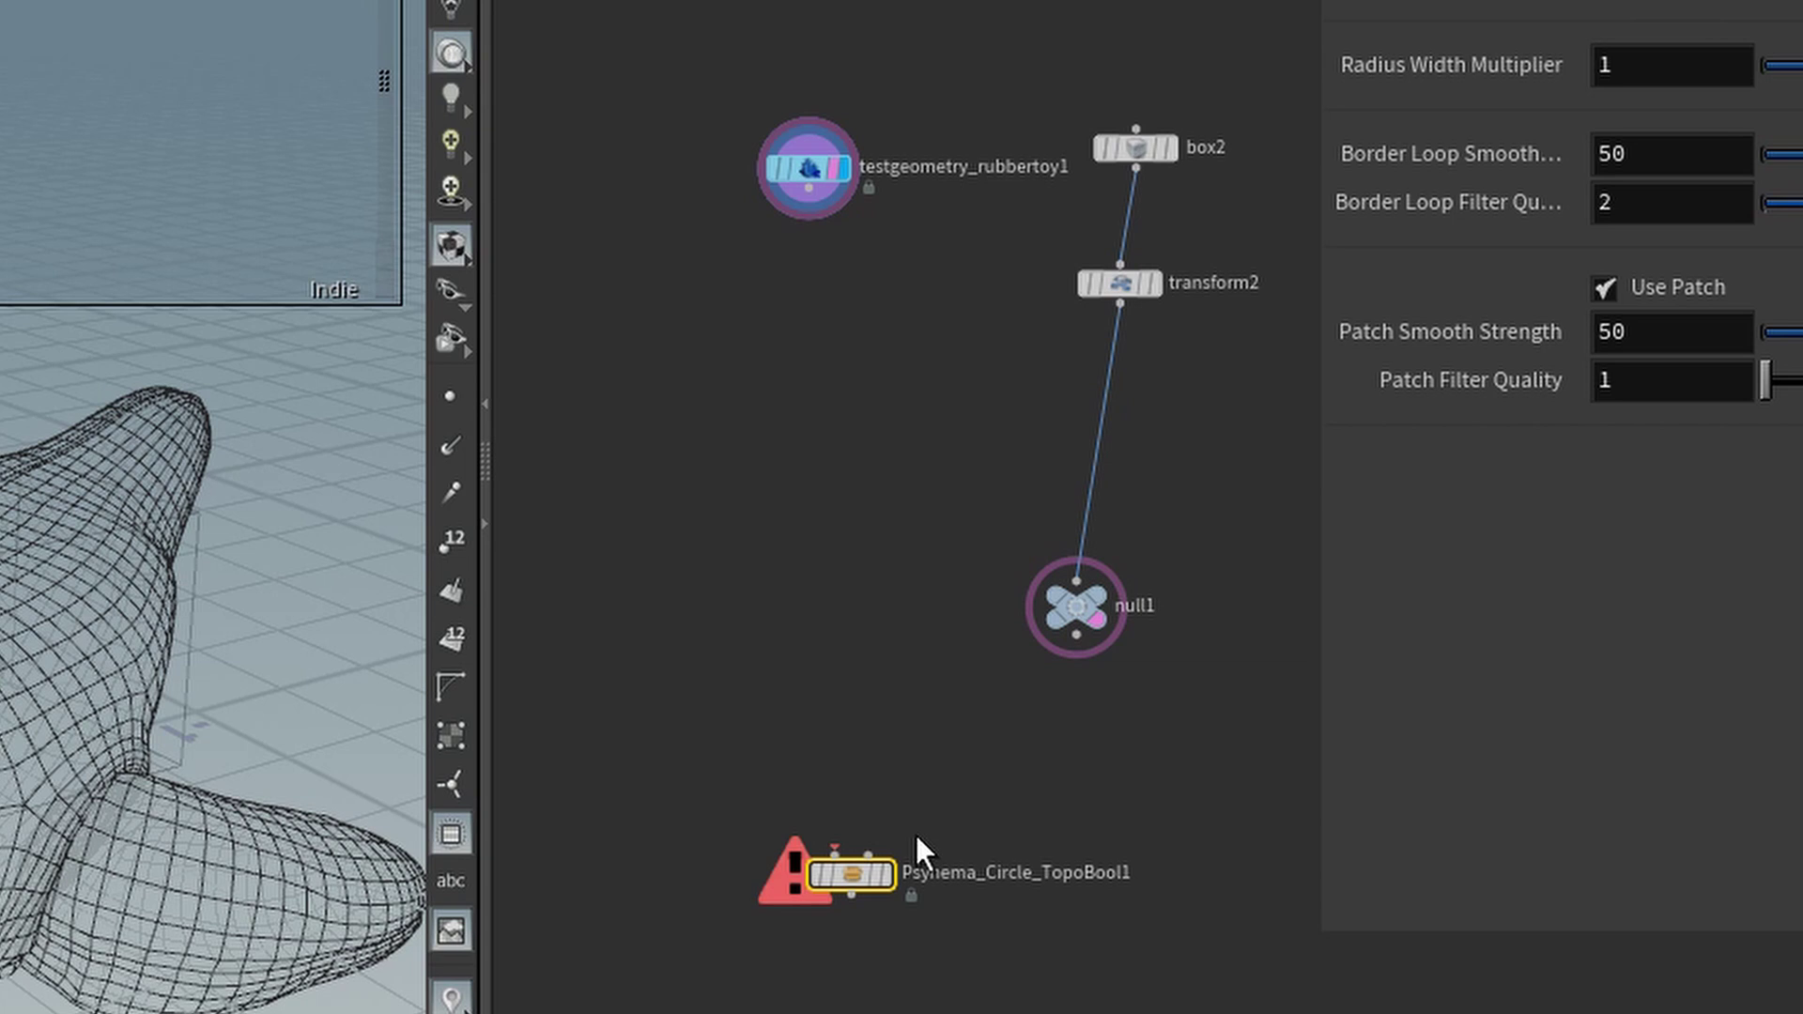
mouse_move(911, 857)
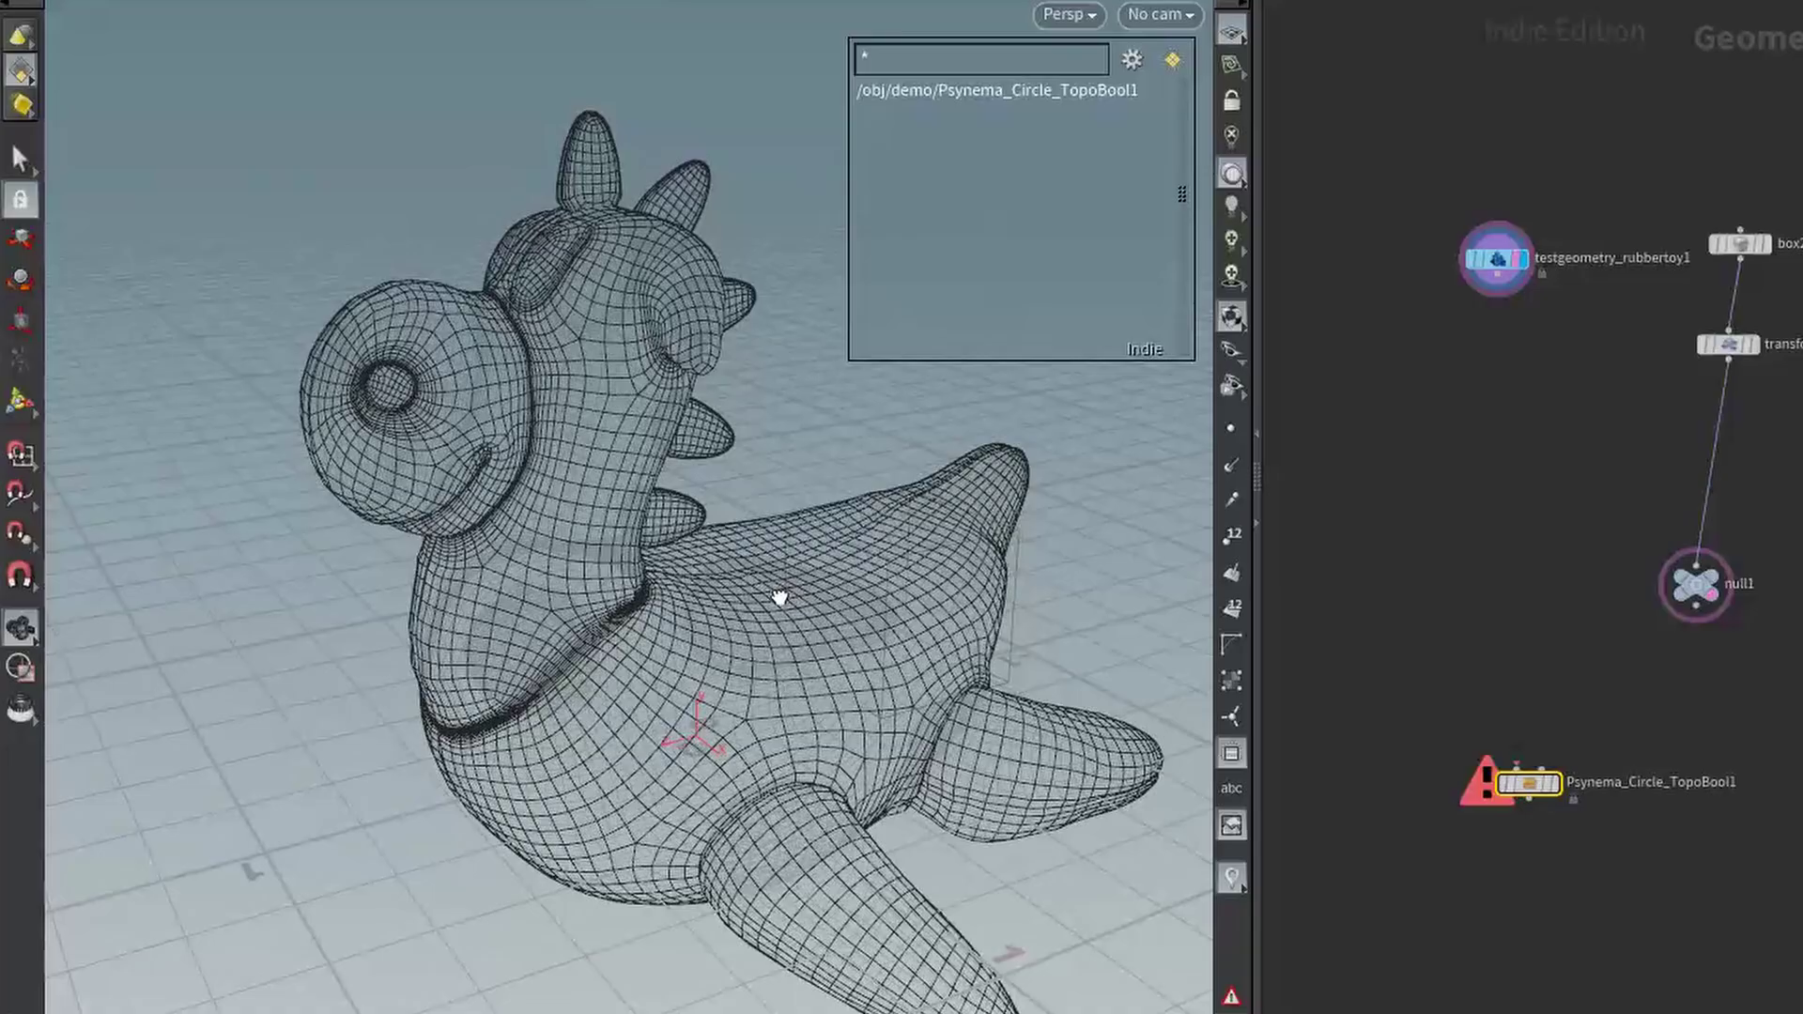
Examine the rubber toy, and display the box2 and transform2 outputs in turn to compare the box with the toy.
drag(779, 597, 704, 555)
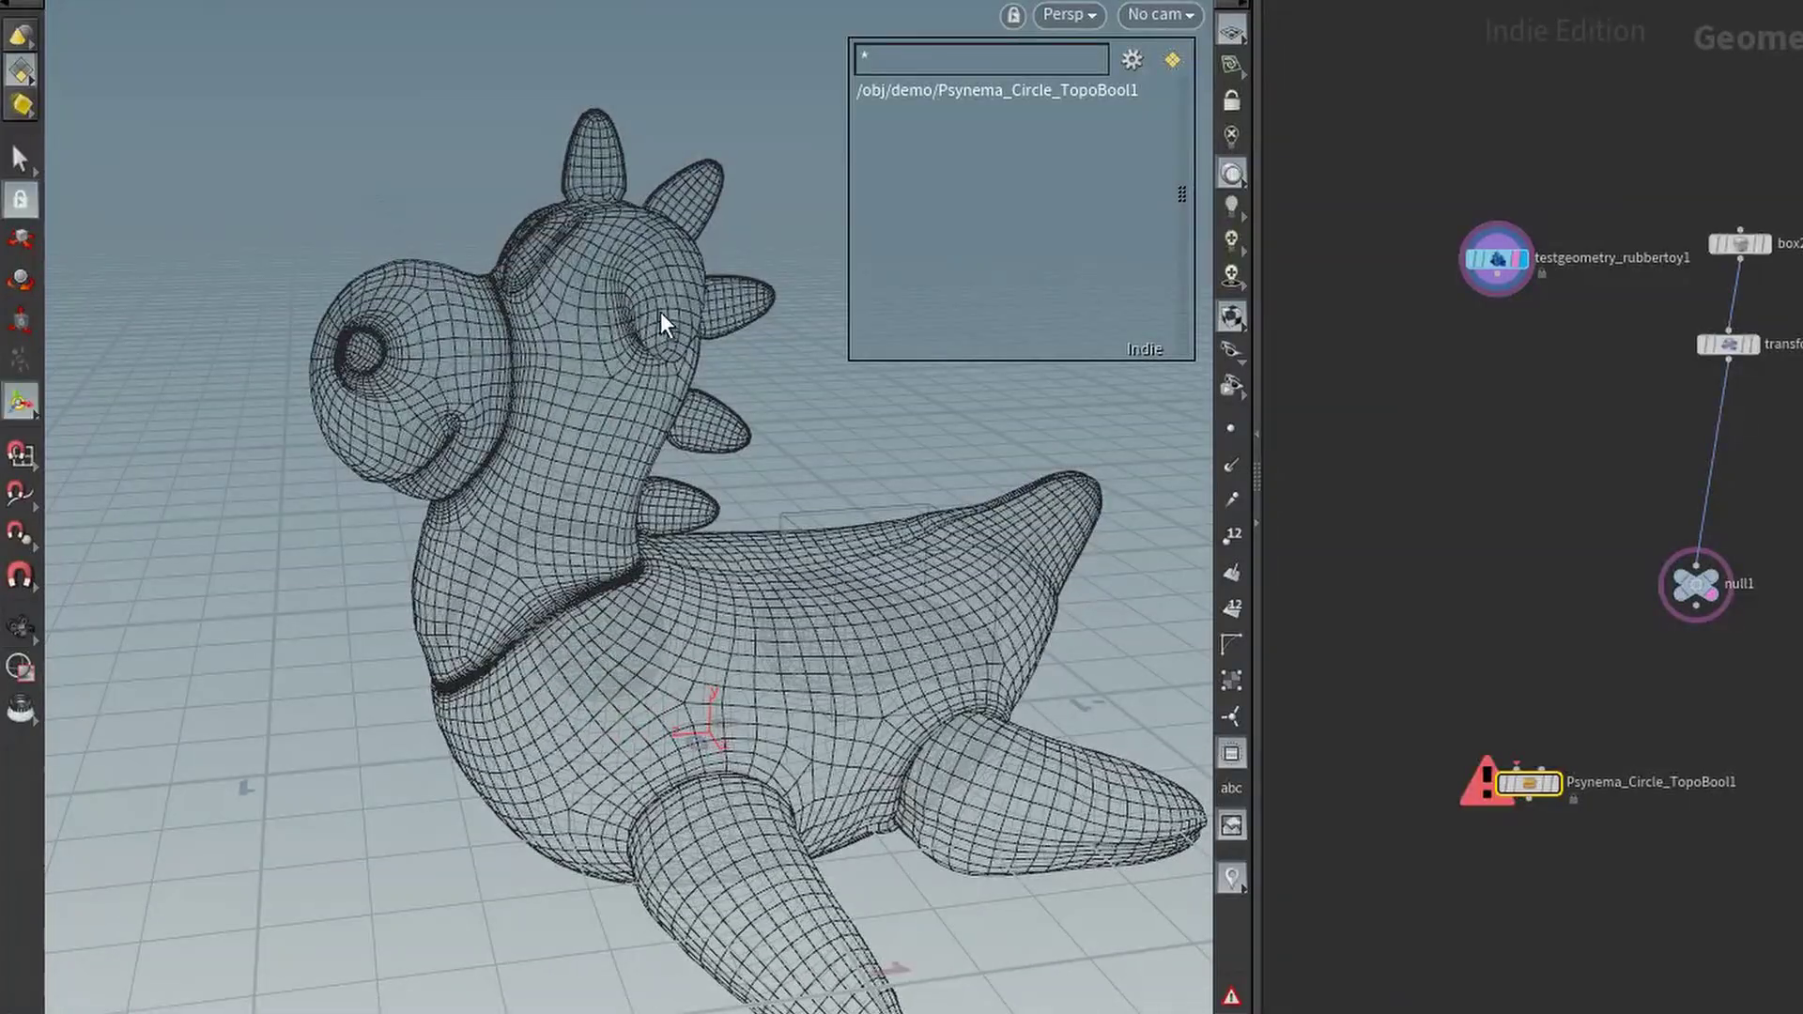
key(Escape)
mouse_move(563, 334)
mouse_down()
mouse_move(817, 363)
mouse_move(573, 357)
mouse_up()
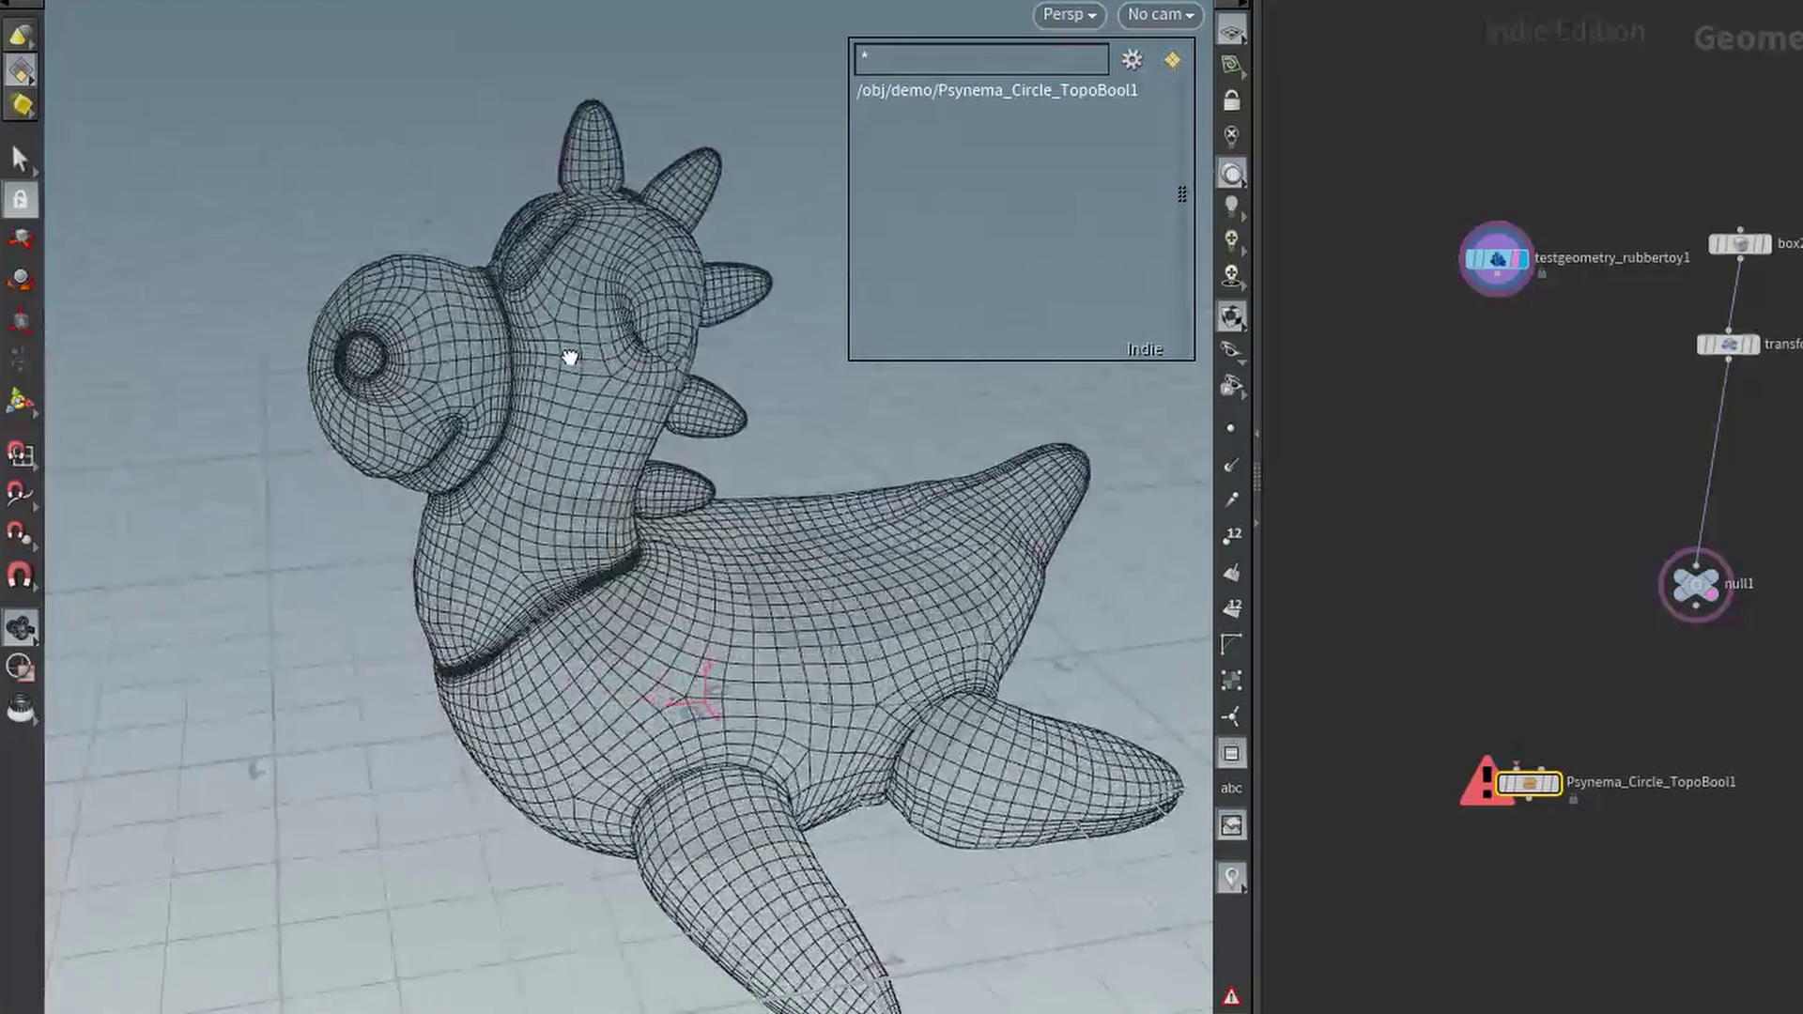
key(Return)
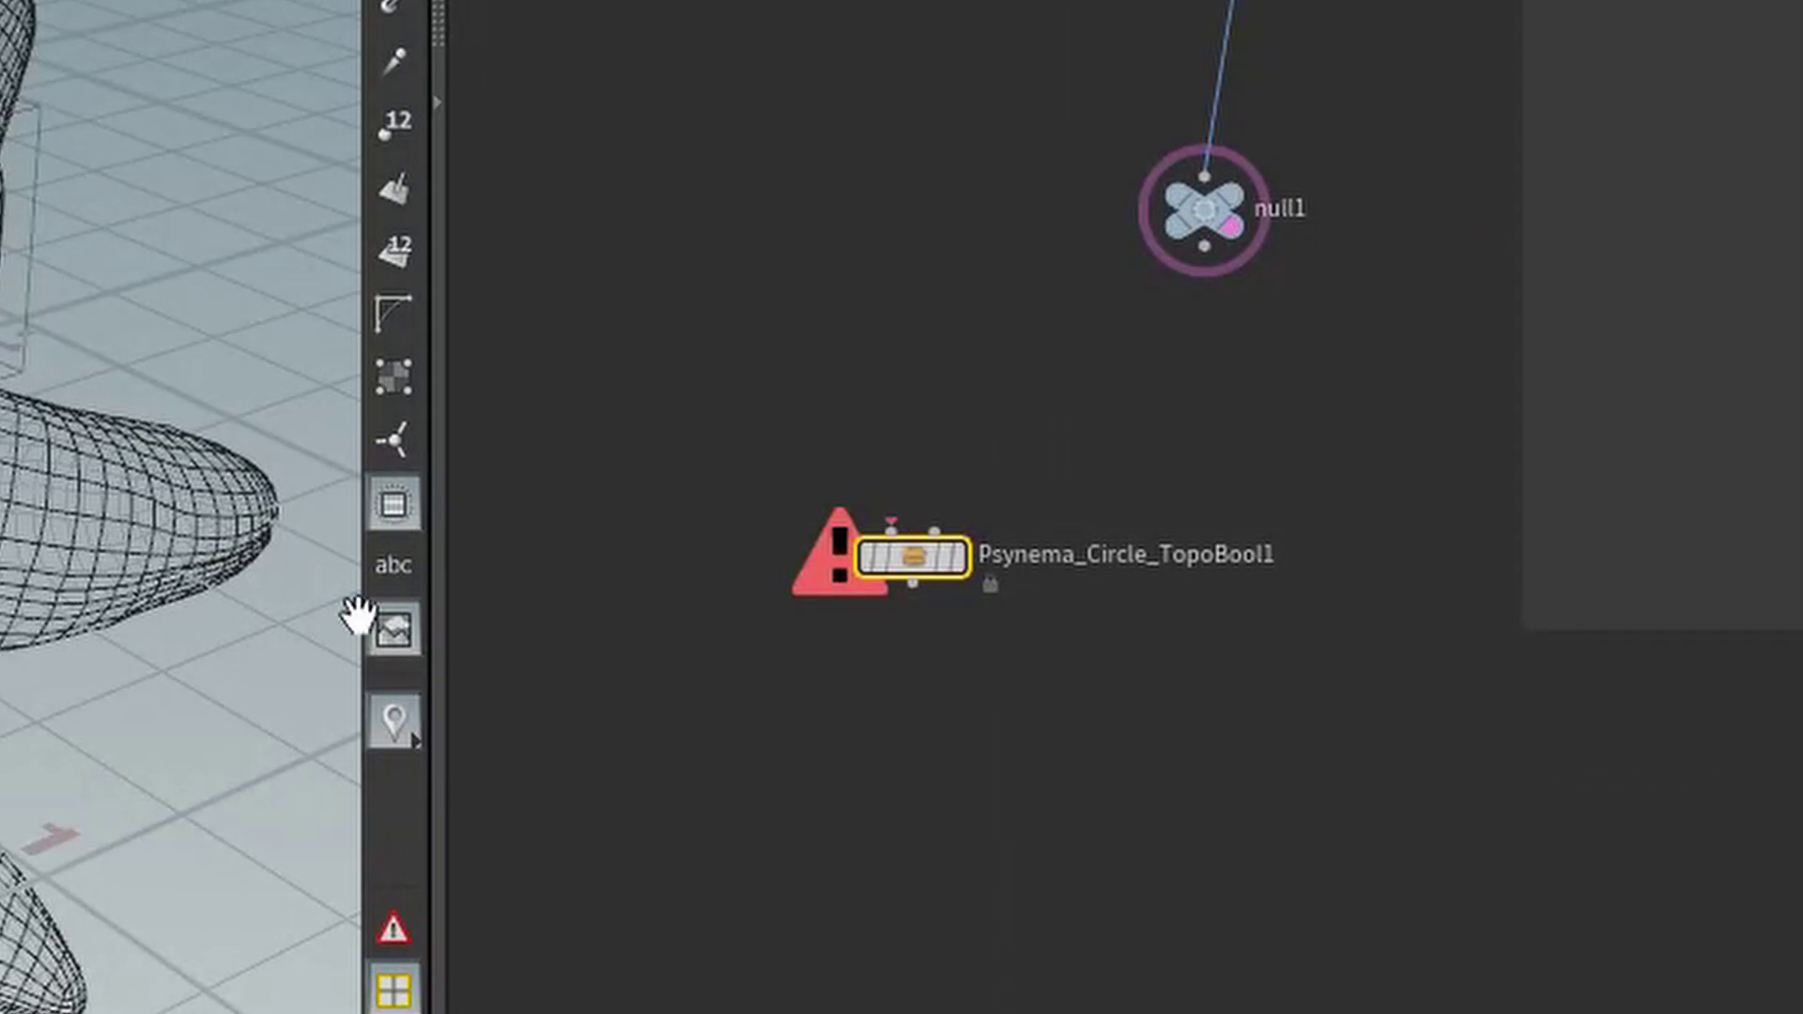
scroll(1171, 639, up, 3)
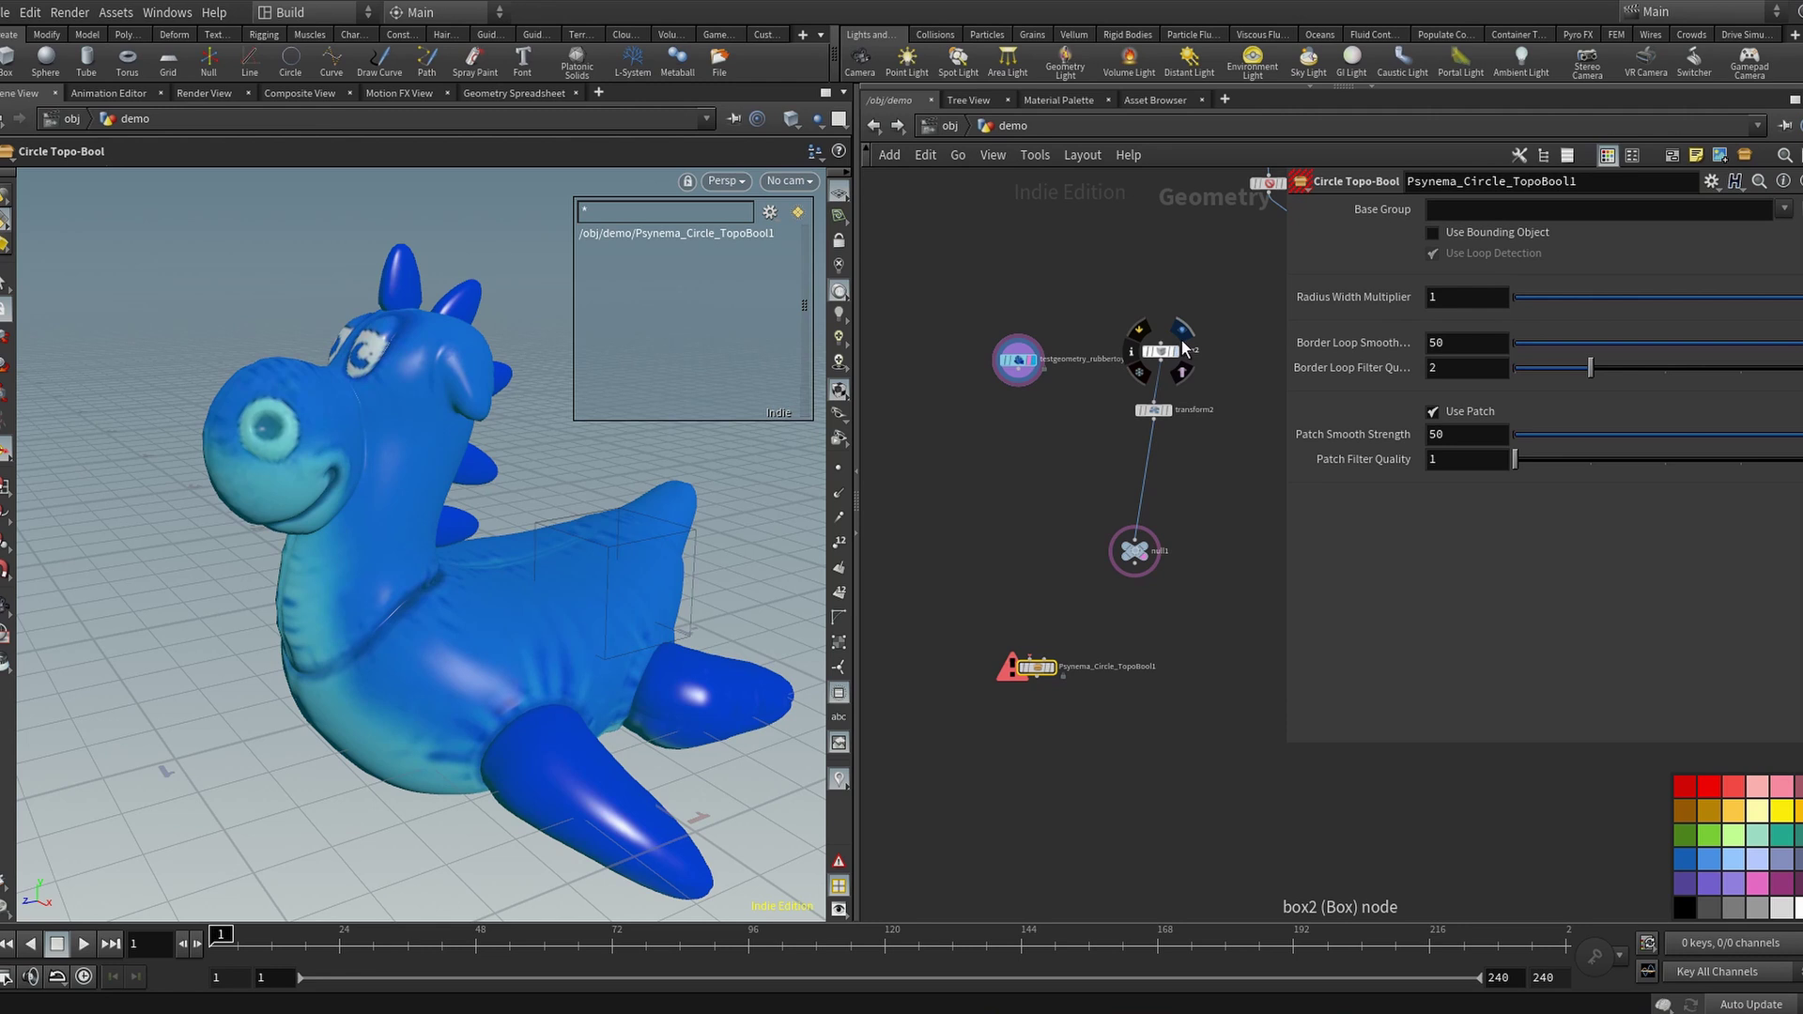
click(1184, 336)
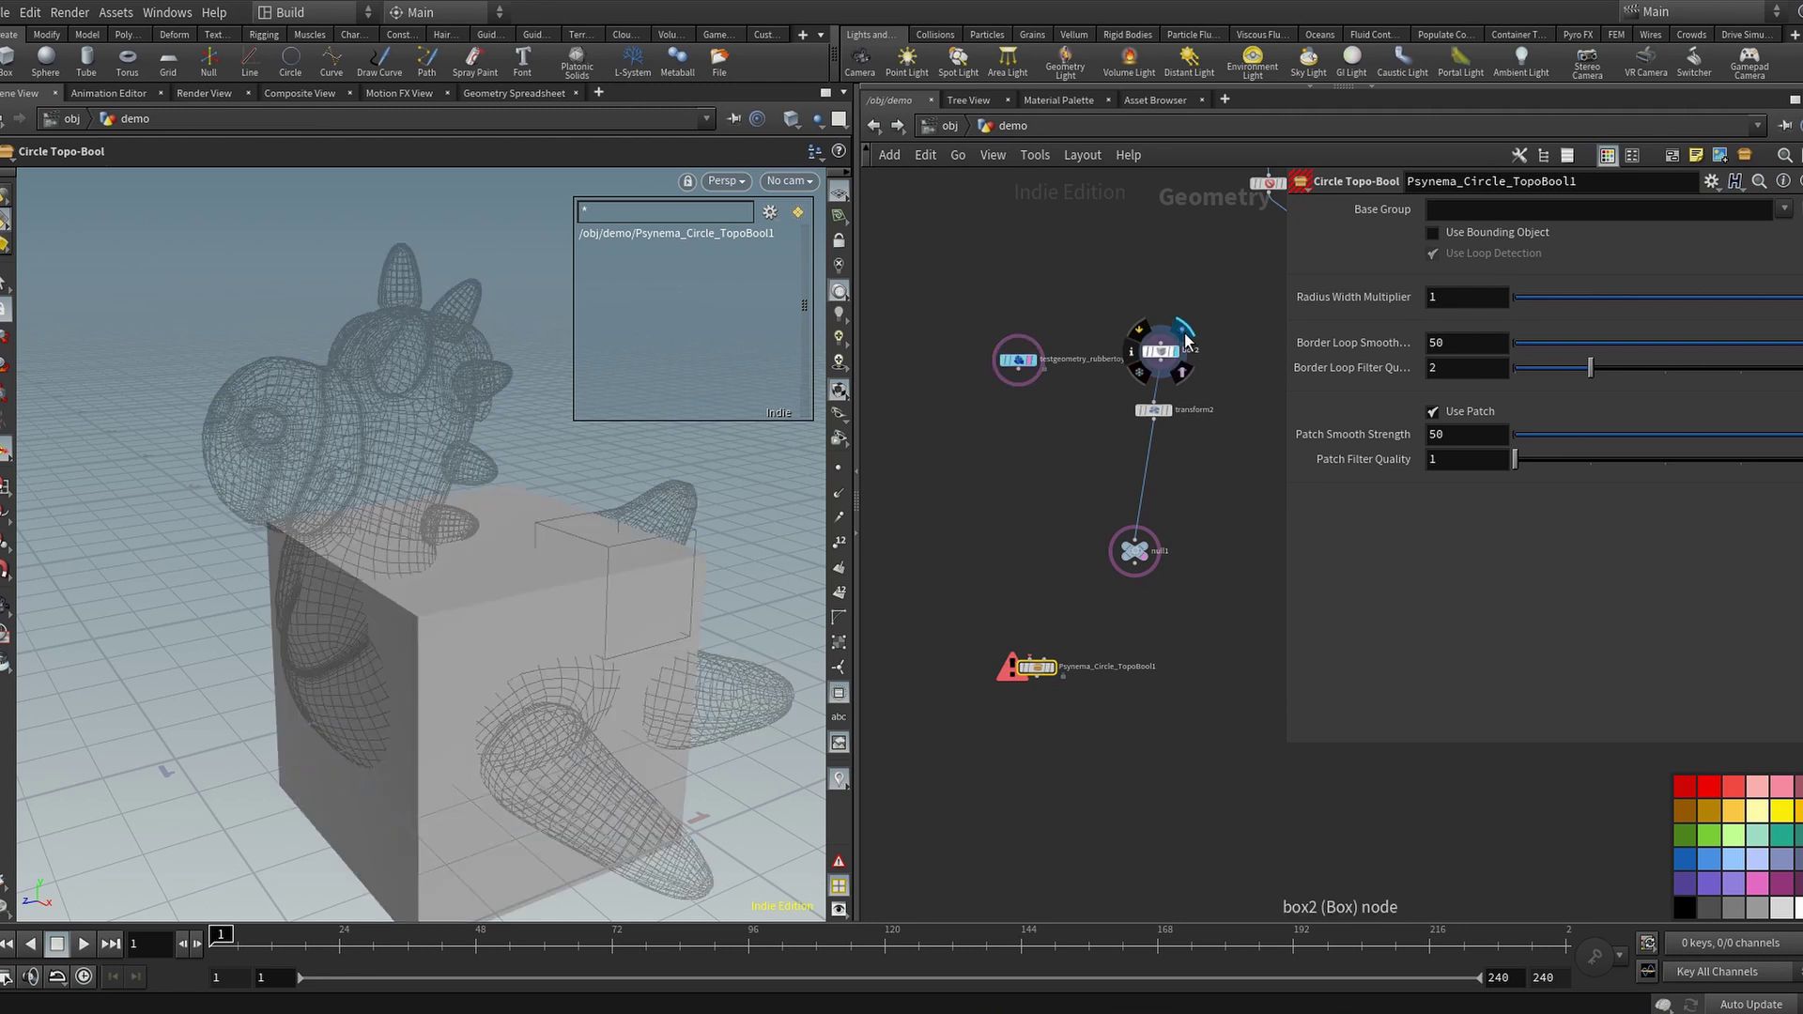
click(1173, 392)
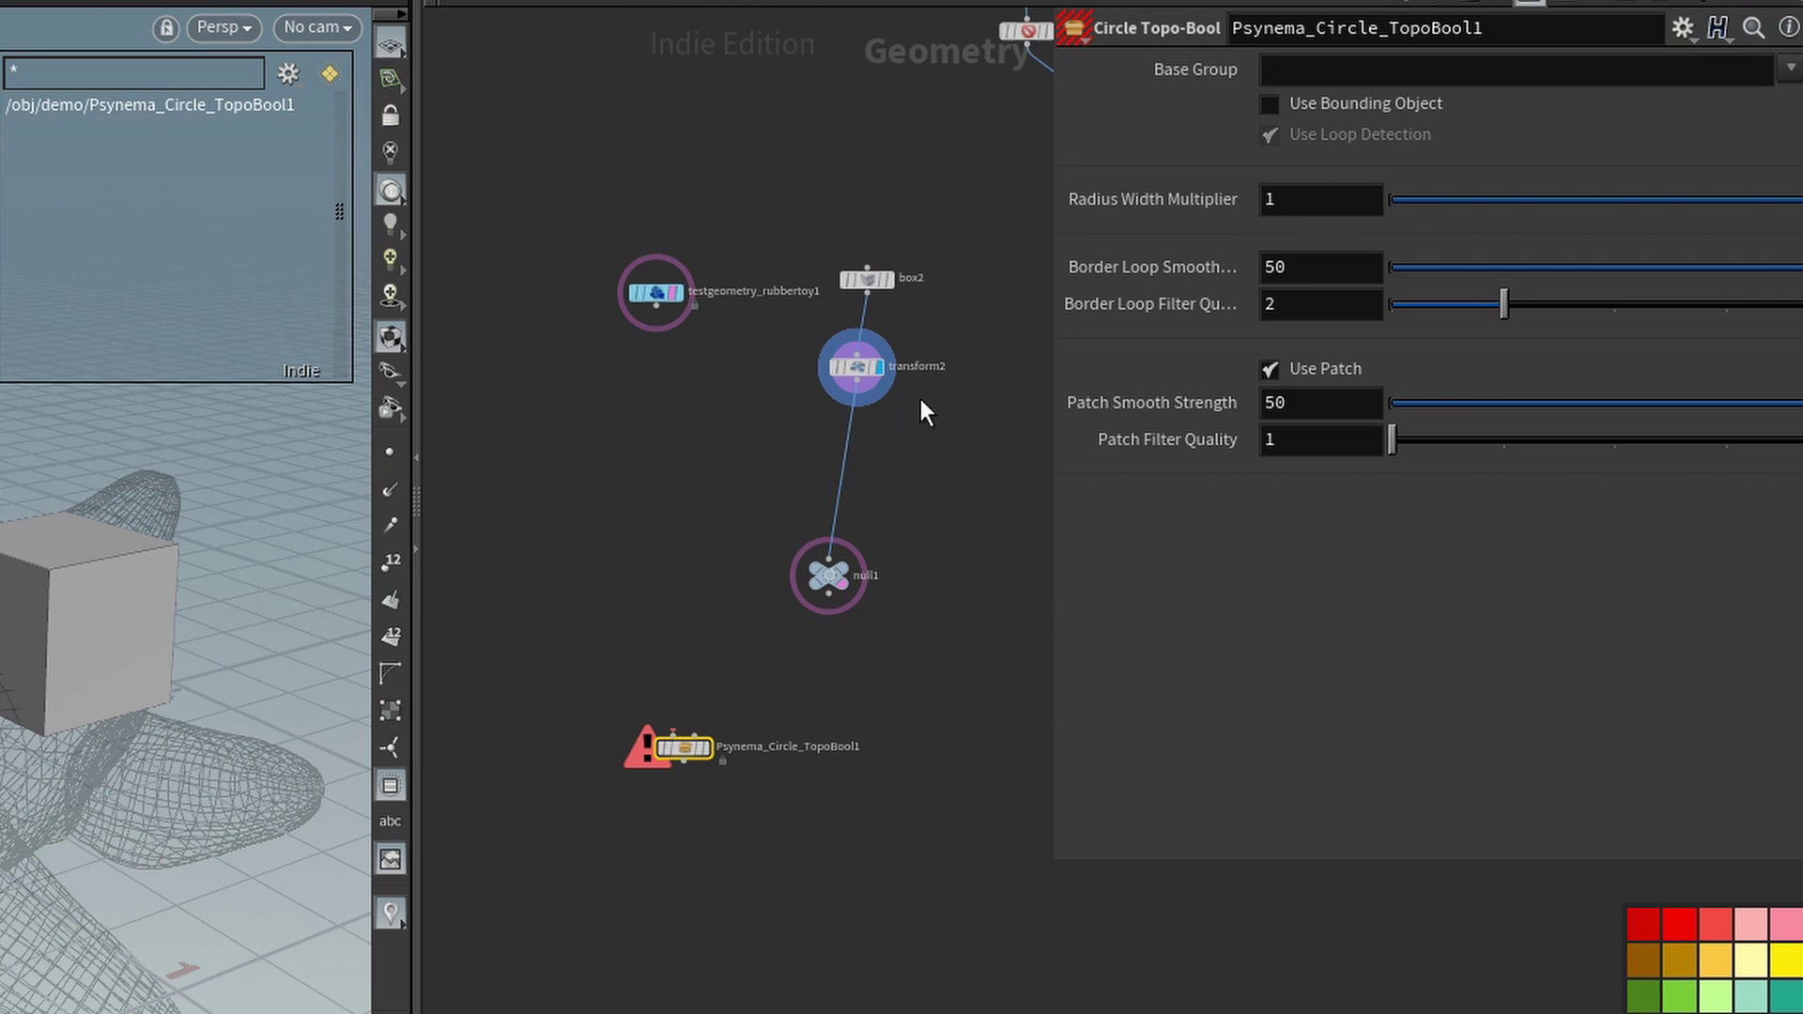
mouse_move(683, 749)
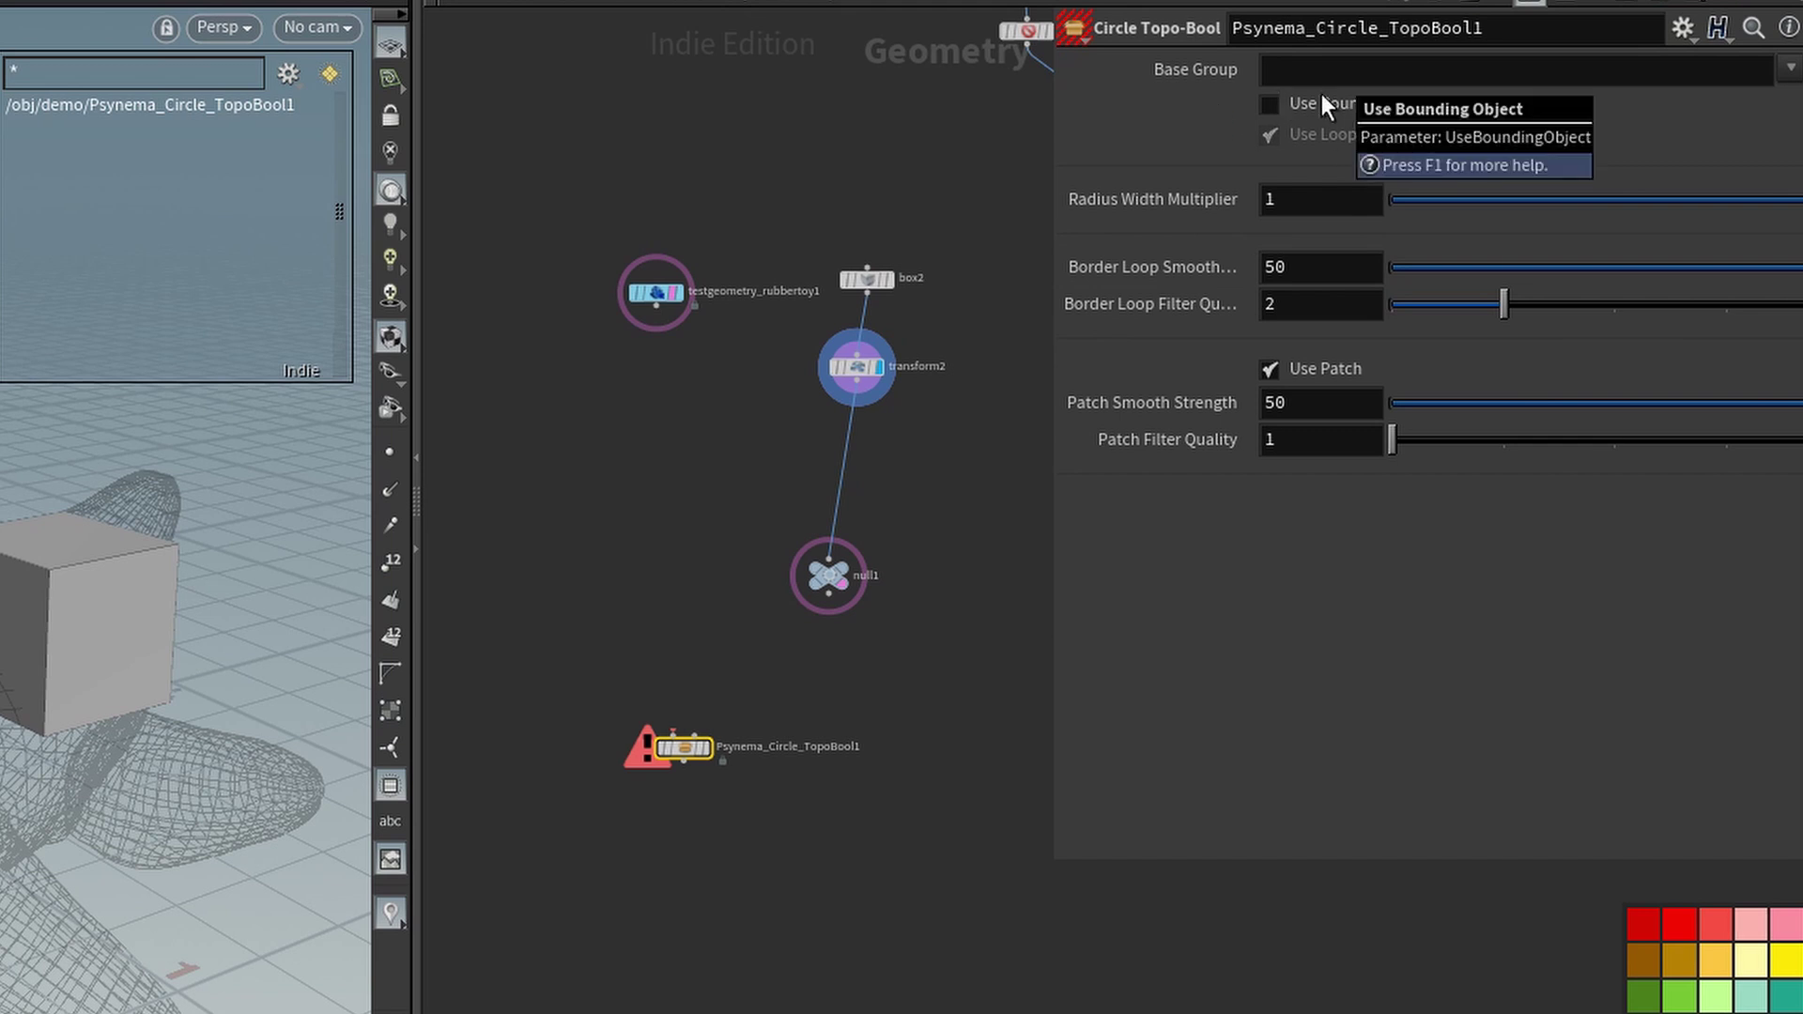
click(1430, 70)
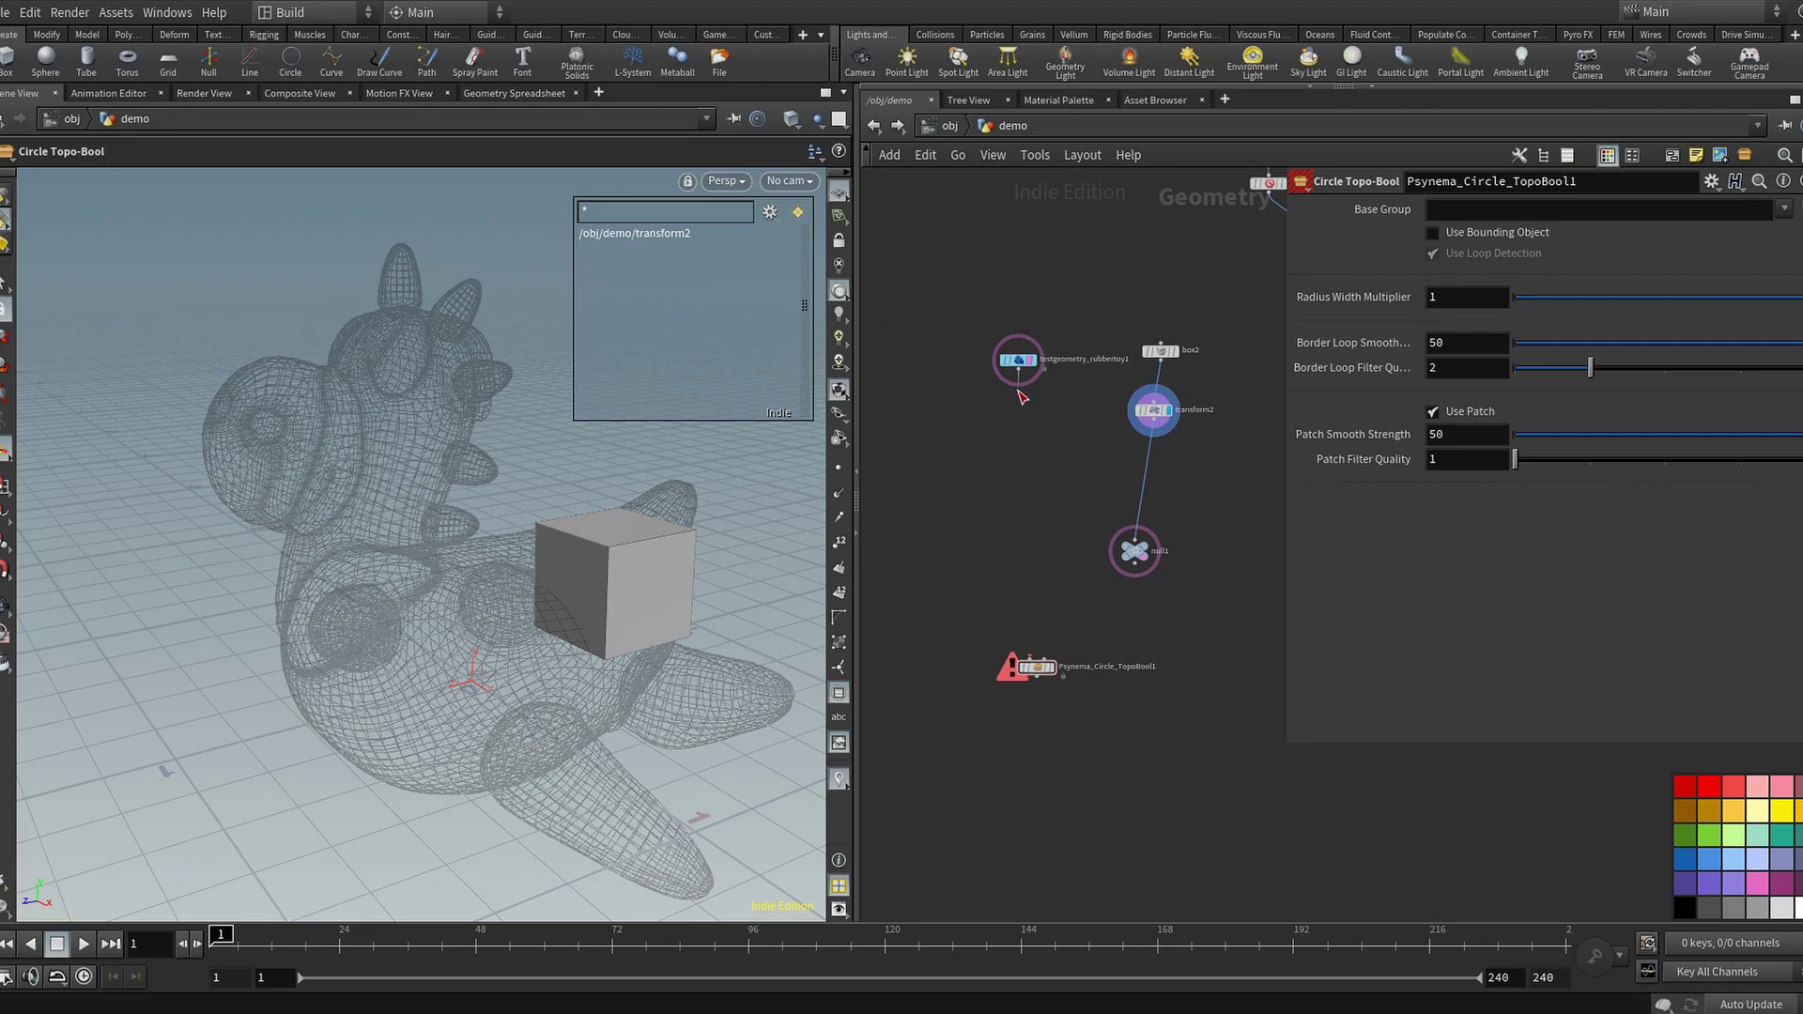
Connect the rubber toy's output to the first input of the Circle Topo-Bool node and display that node.
drag(1019, 378, 1030, 657)
scroll(1096, 655, up, 5)
click(1021, 615)
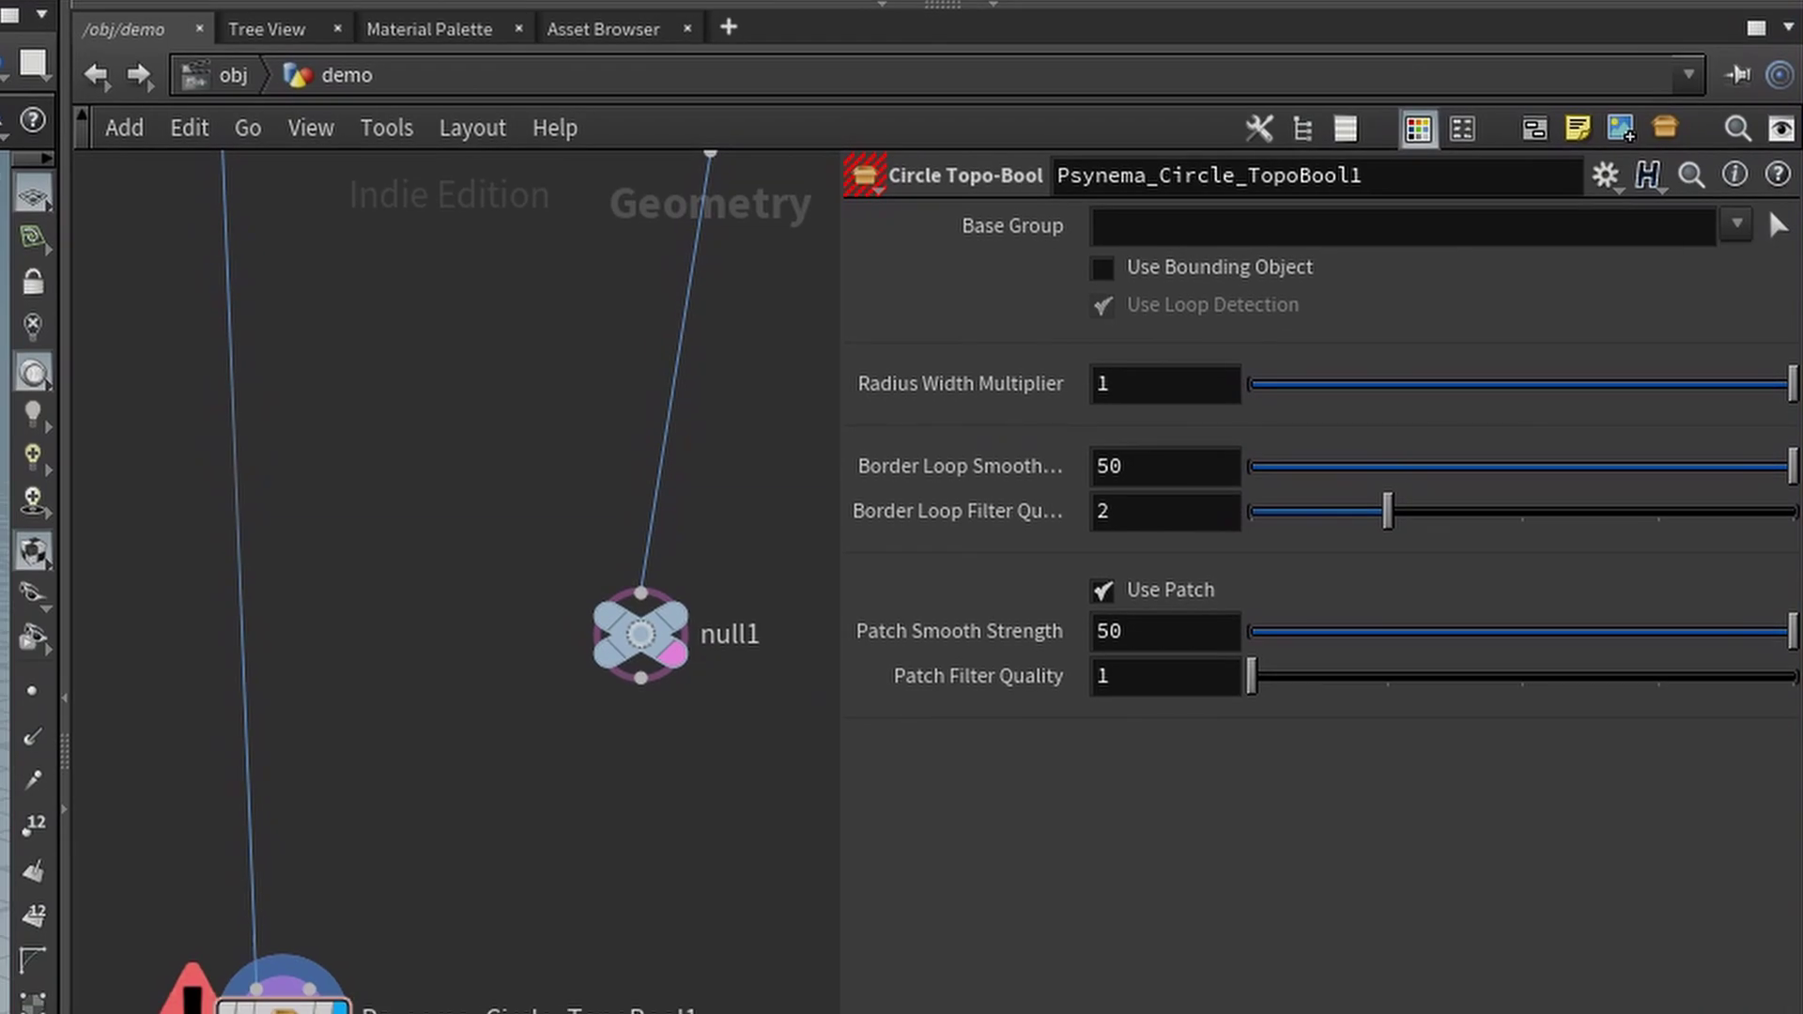
click(1771, 234)
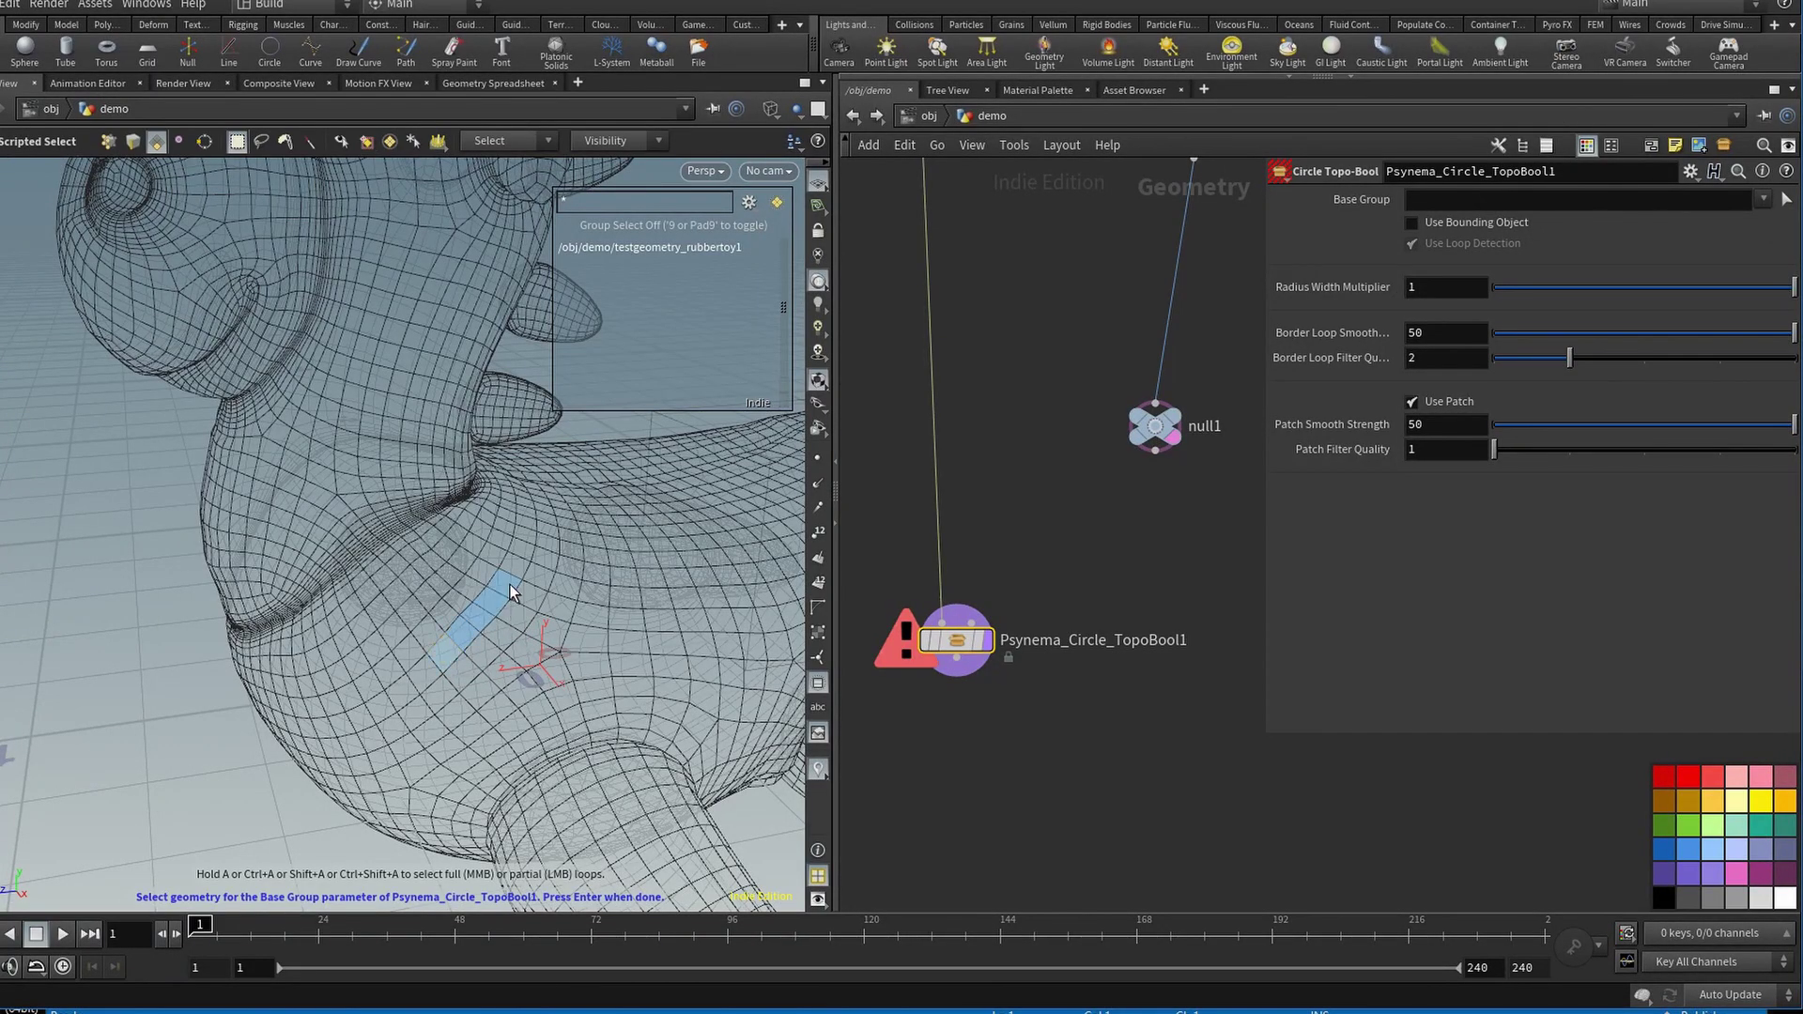
shift+click(565, 618)
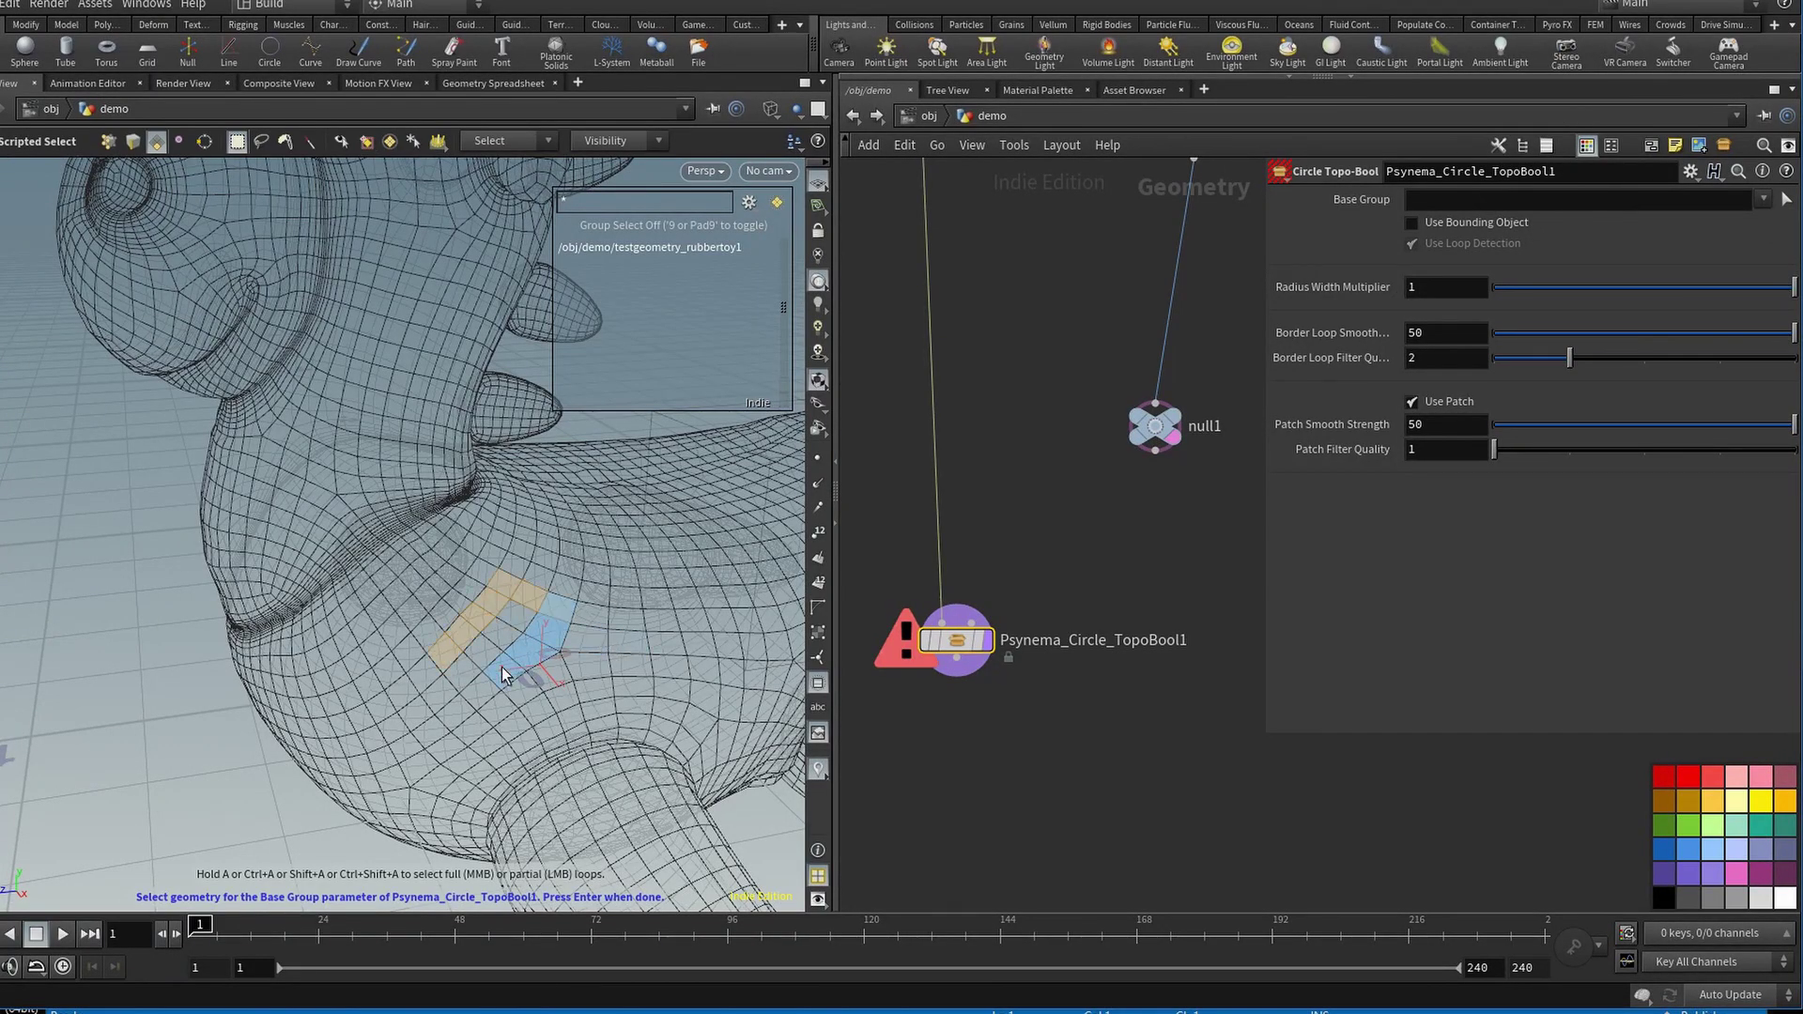
shift+click(472, 678)
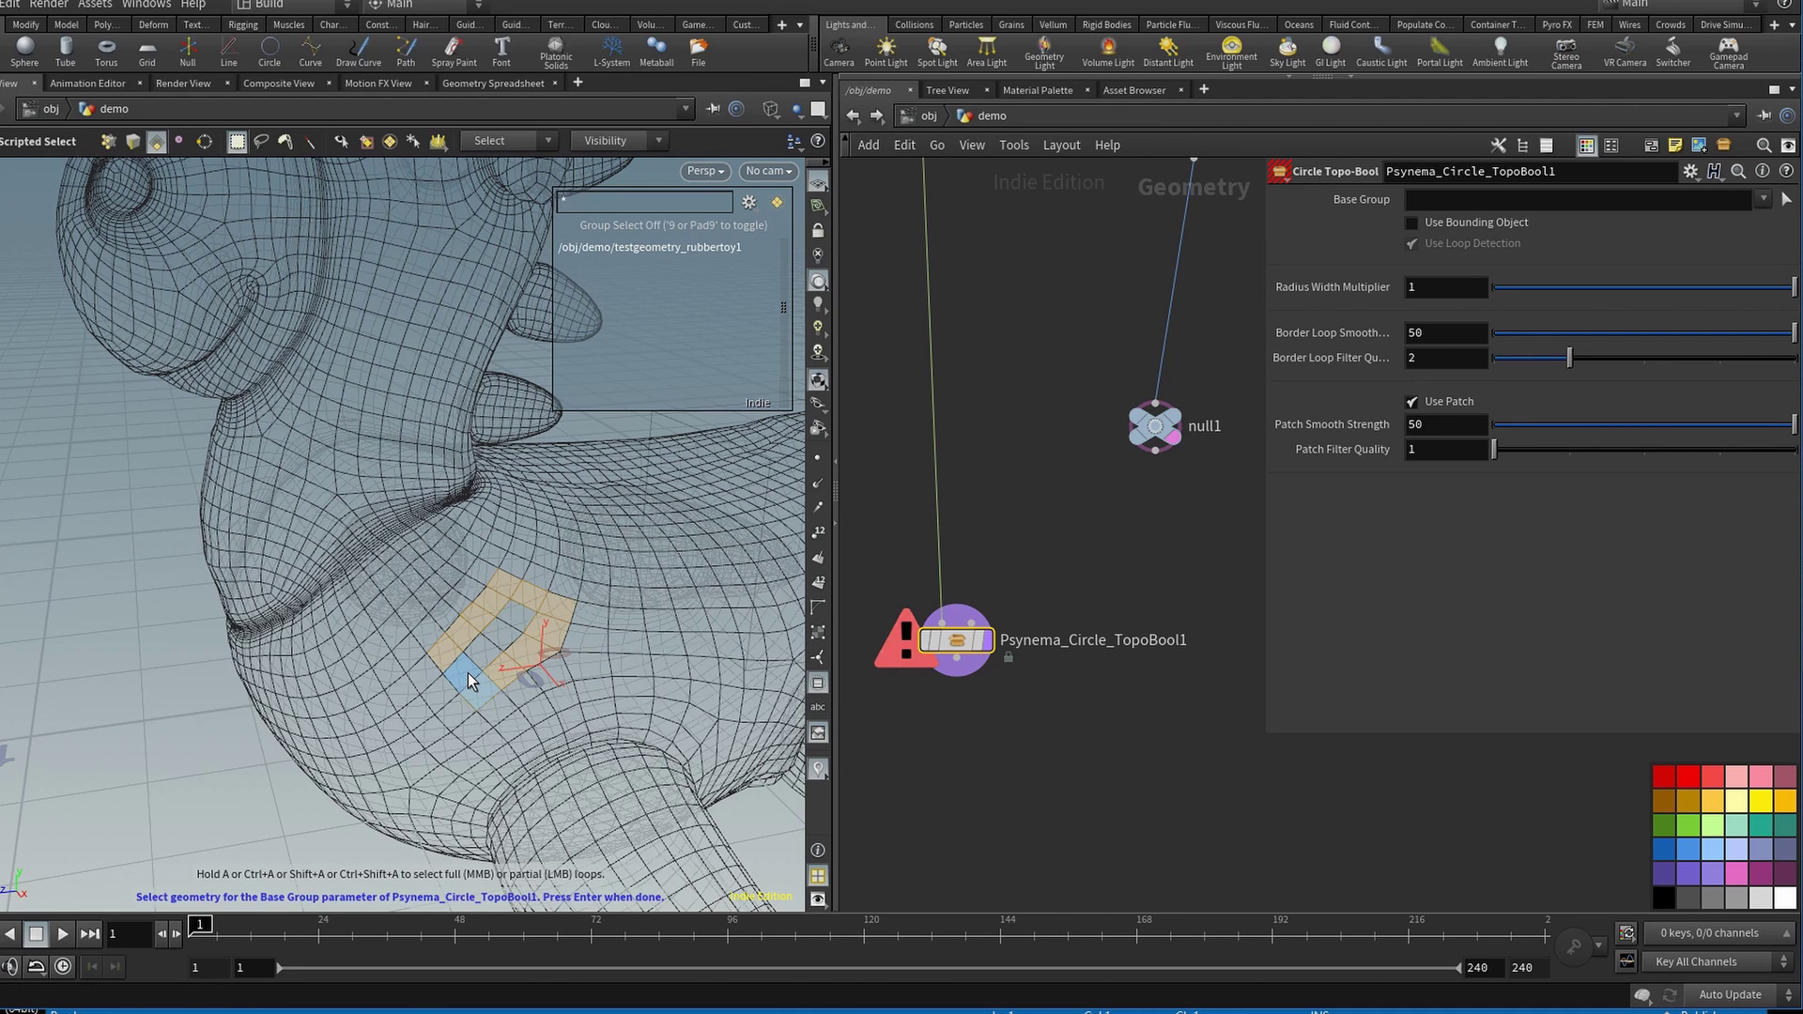
shift+click(507, 619)
shift+click(481, 580)
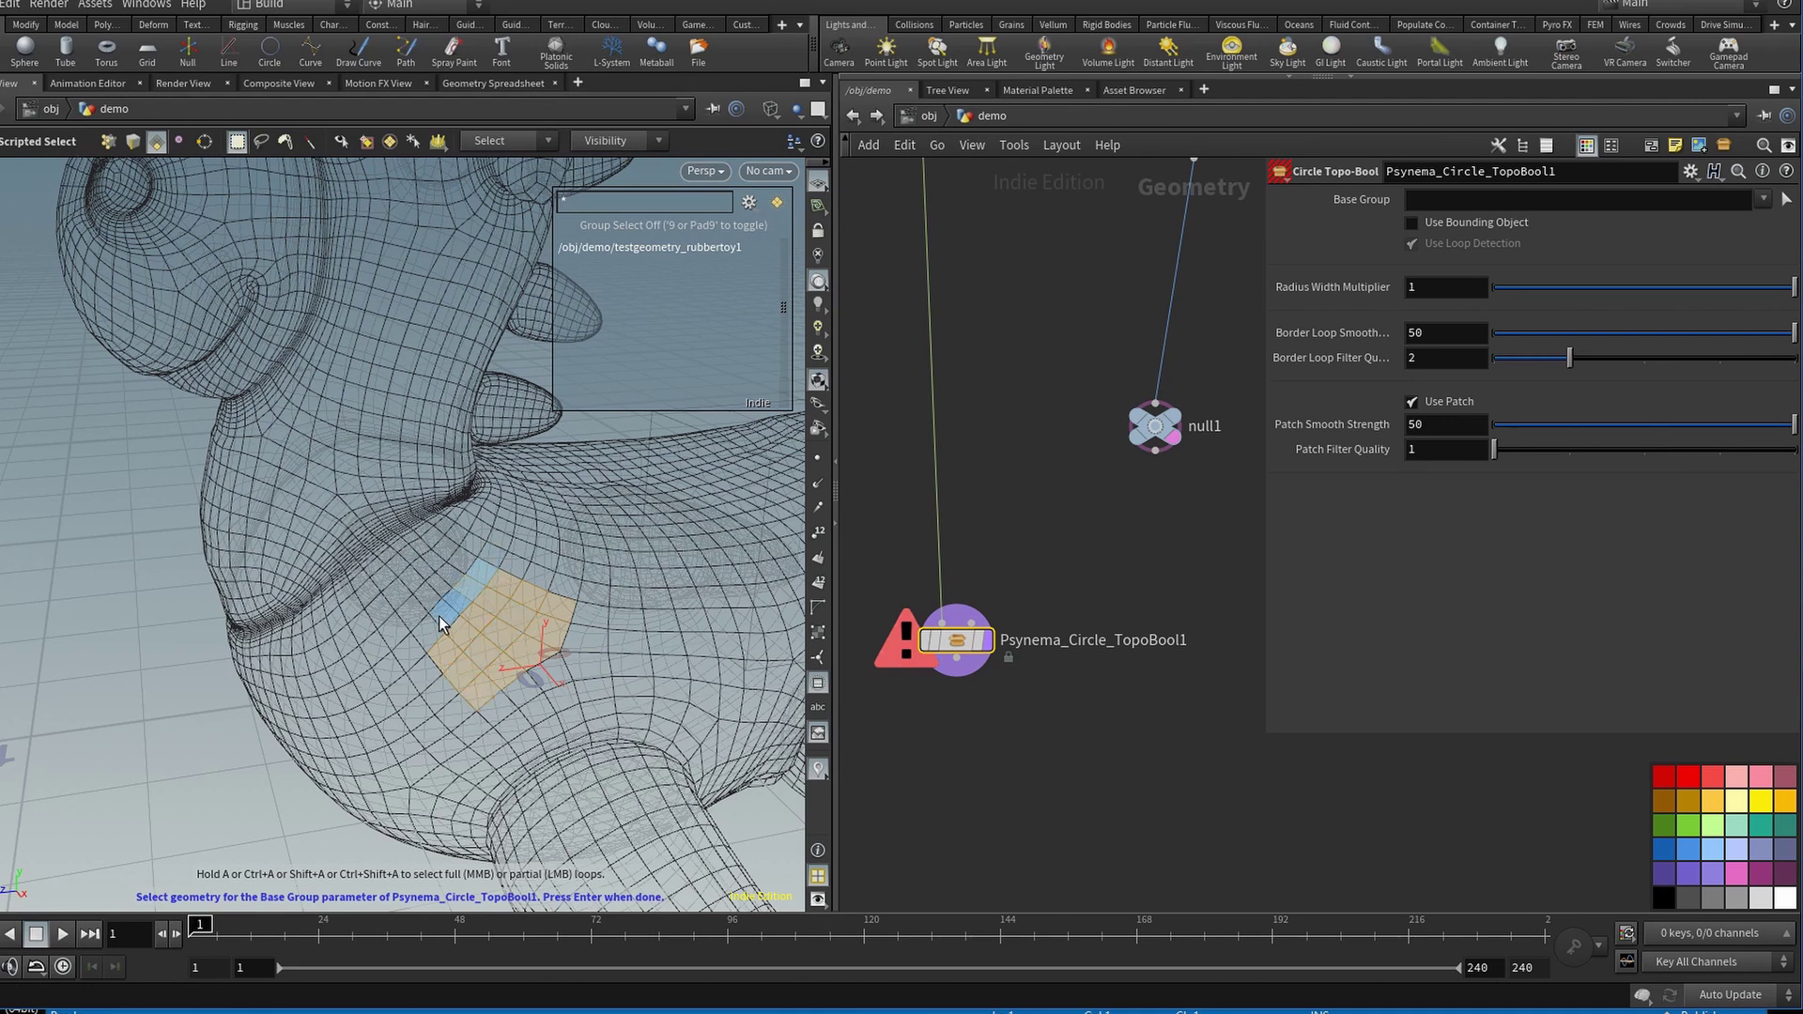
shift+click(432, 630)
shift+click(477, 579)
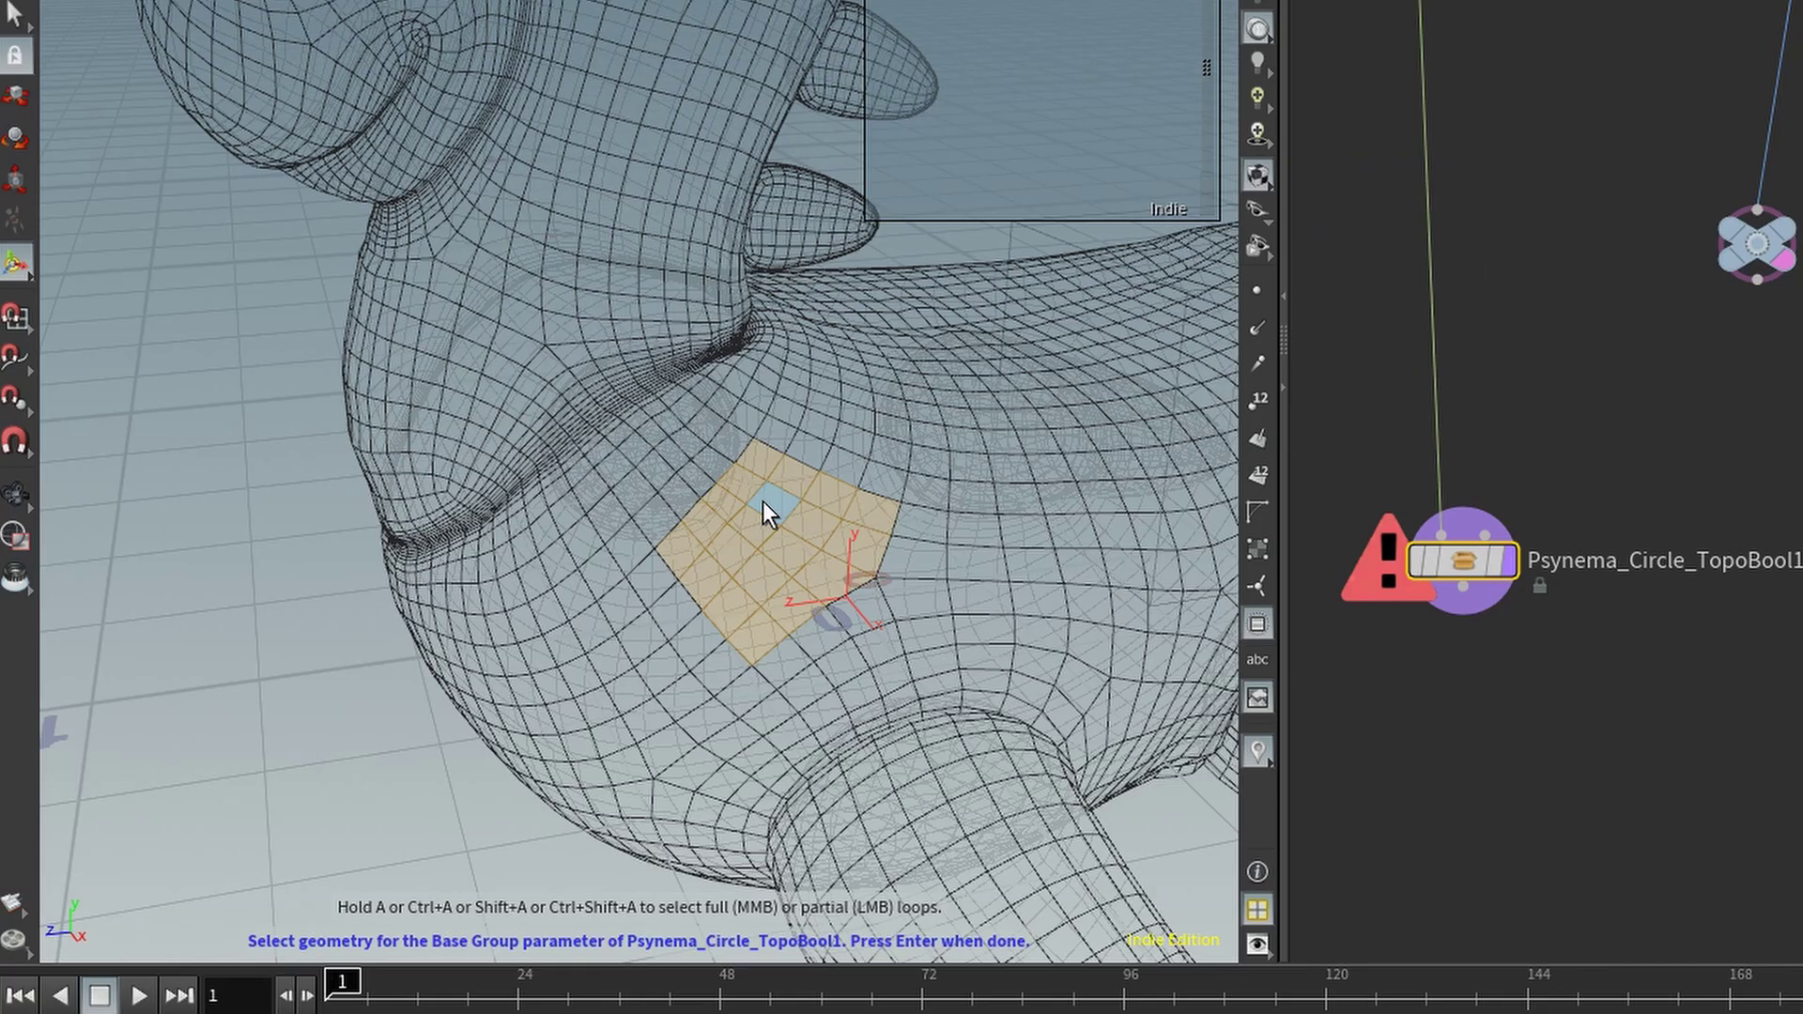
key(Return)
key(Escape)
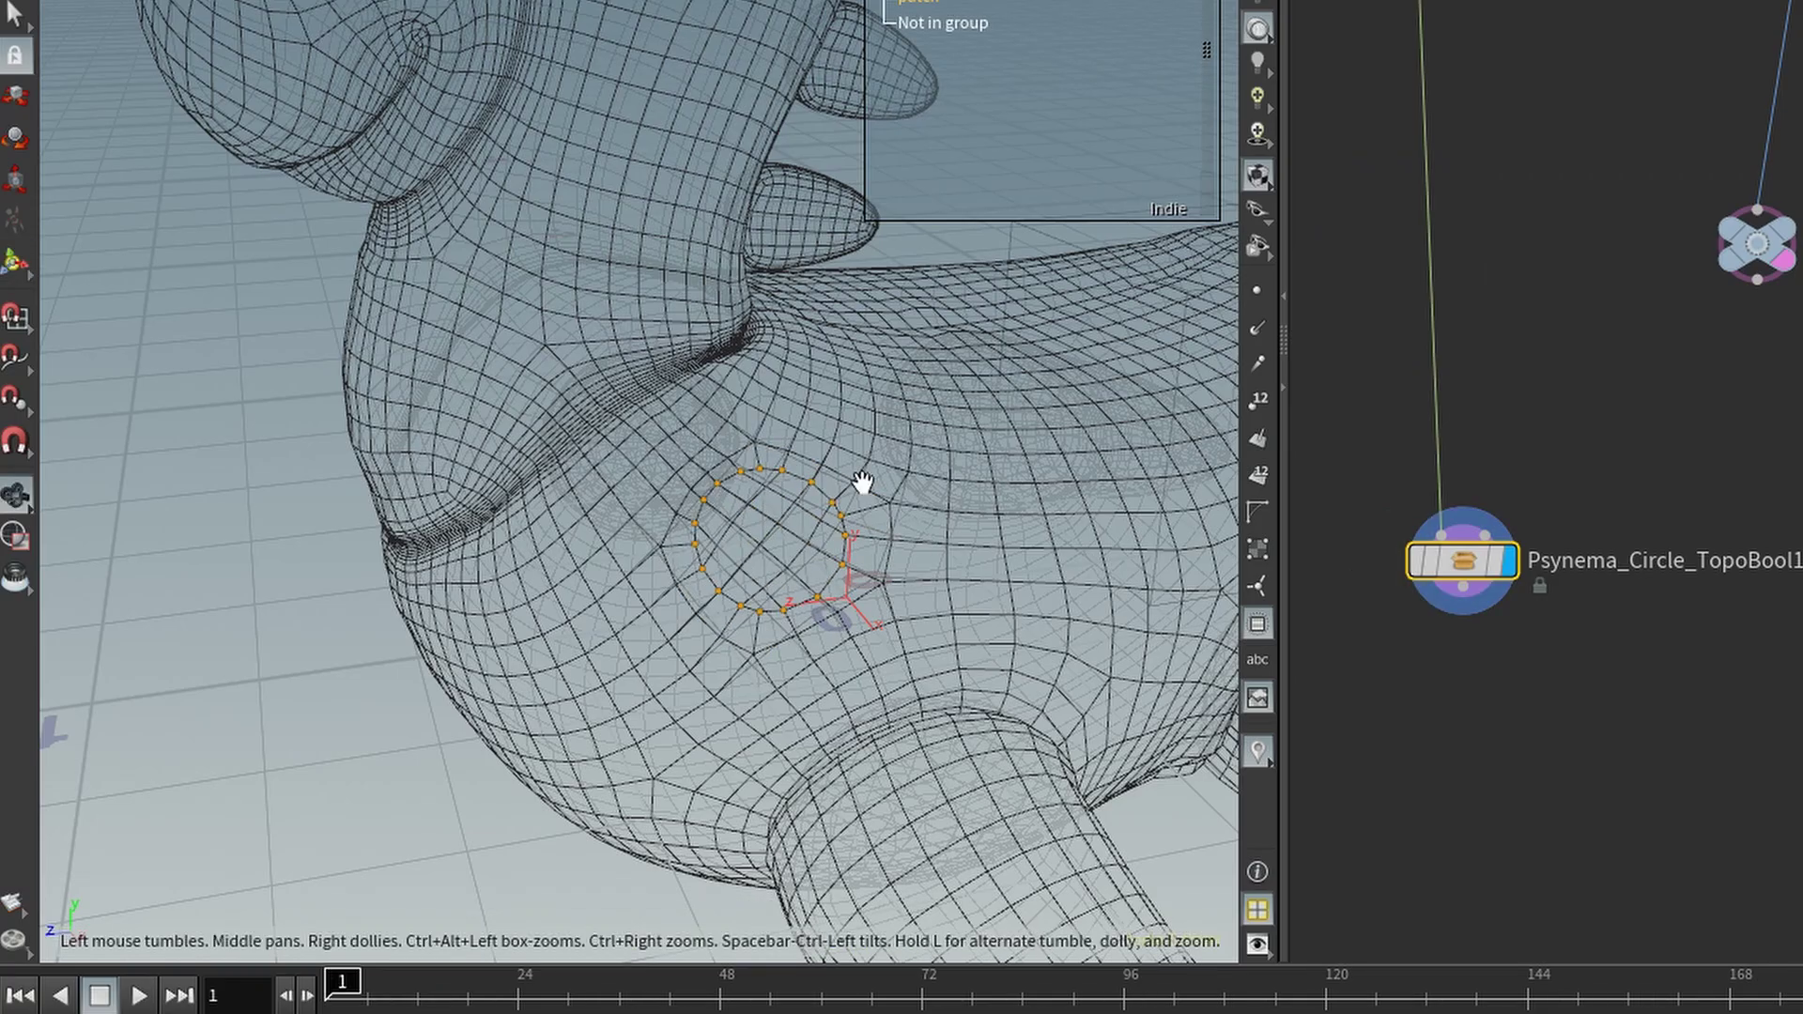
Set the Radius Width Multiplier of the circle on the toy's body to 0.987.
drag(857, 488, 1011, 484)
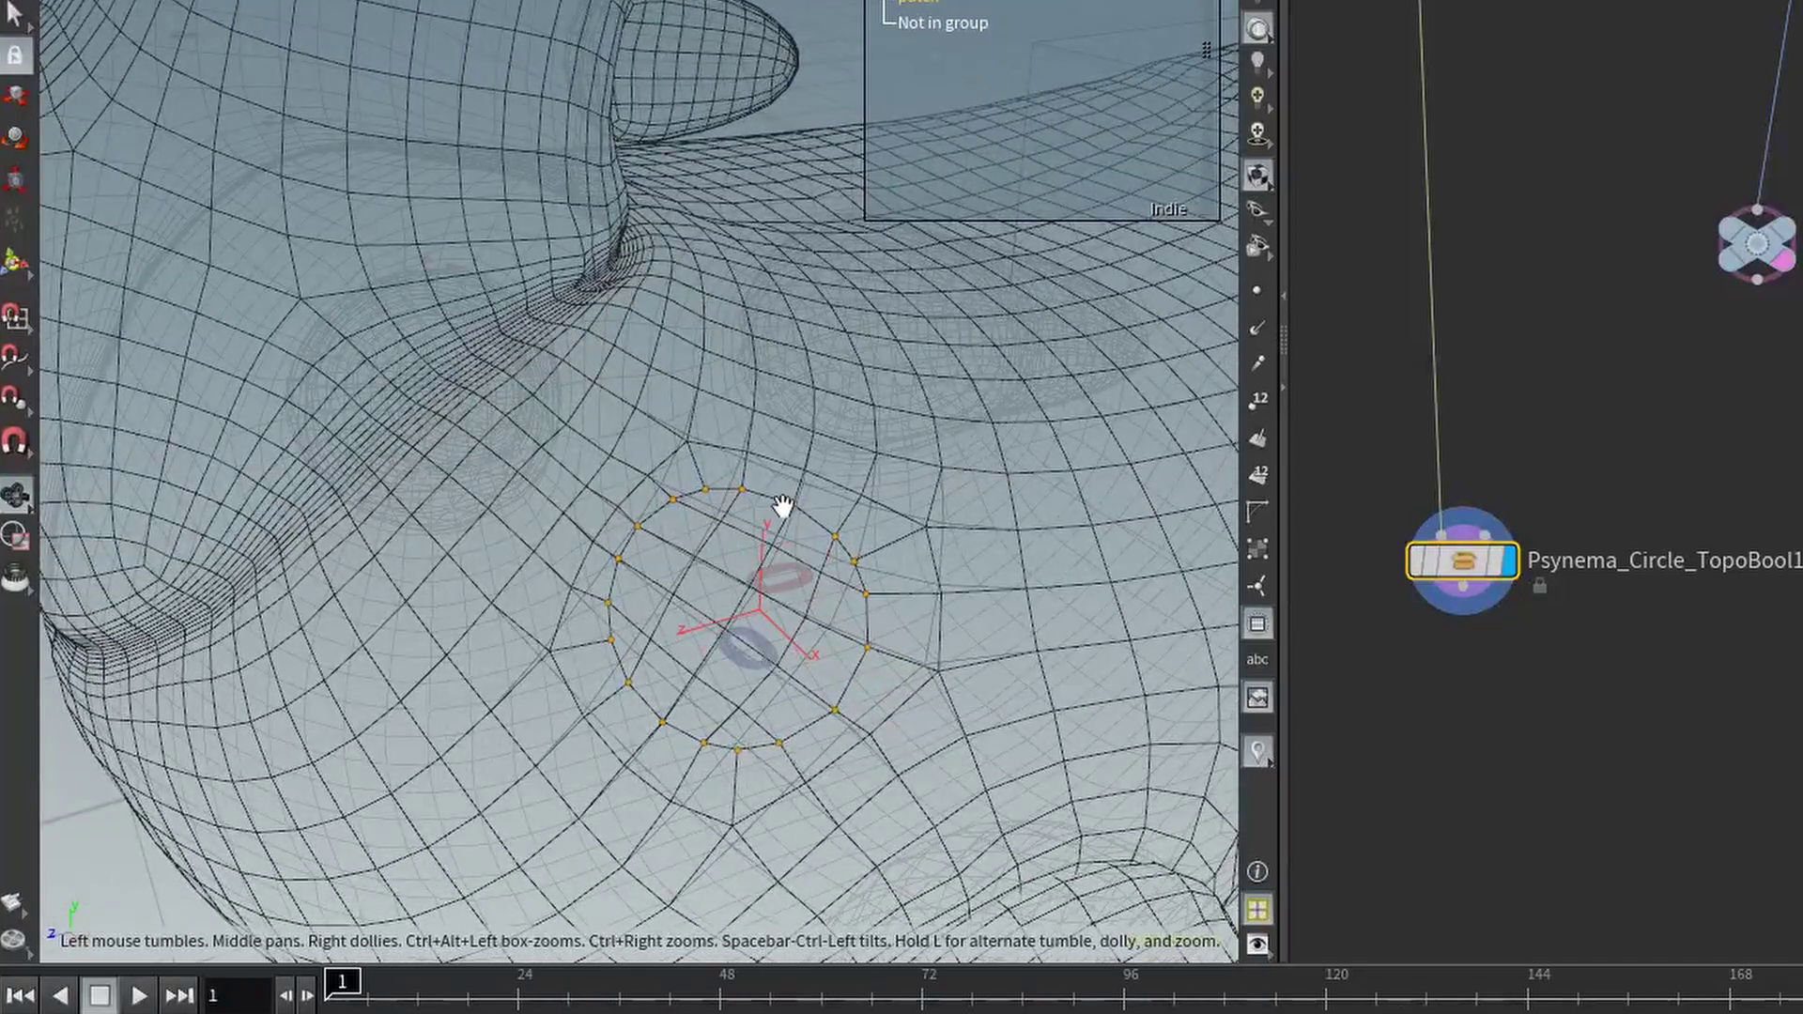
key(Escape)
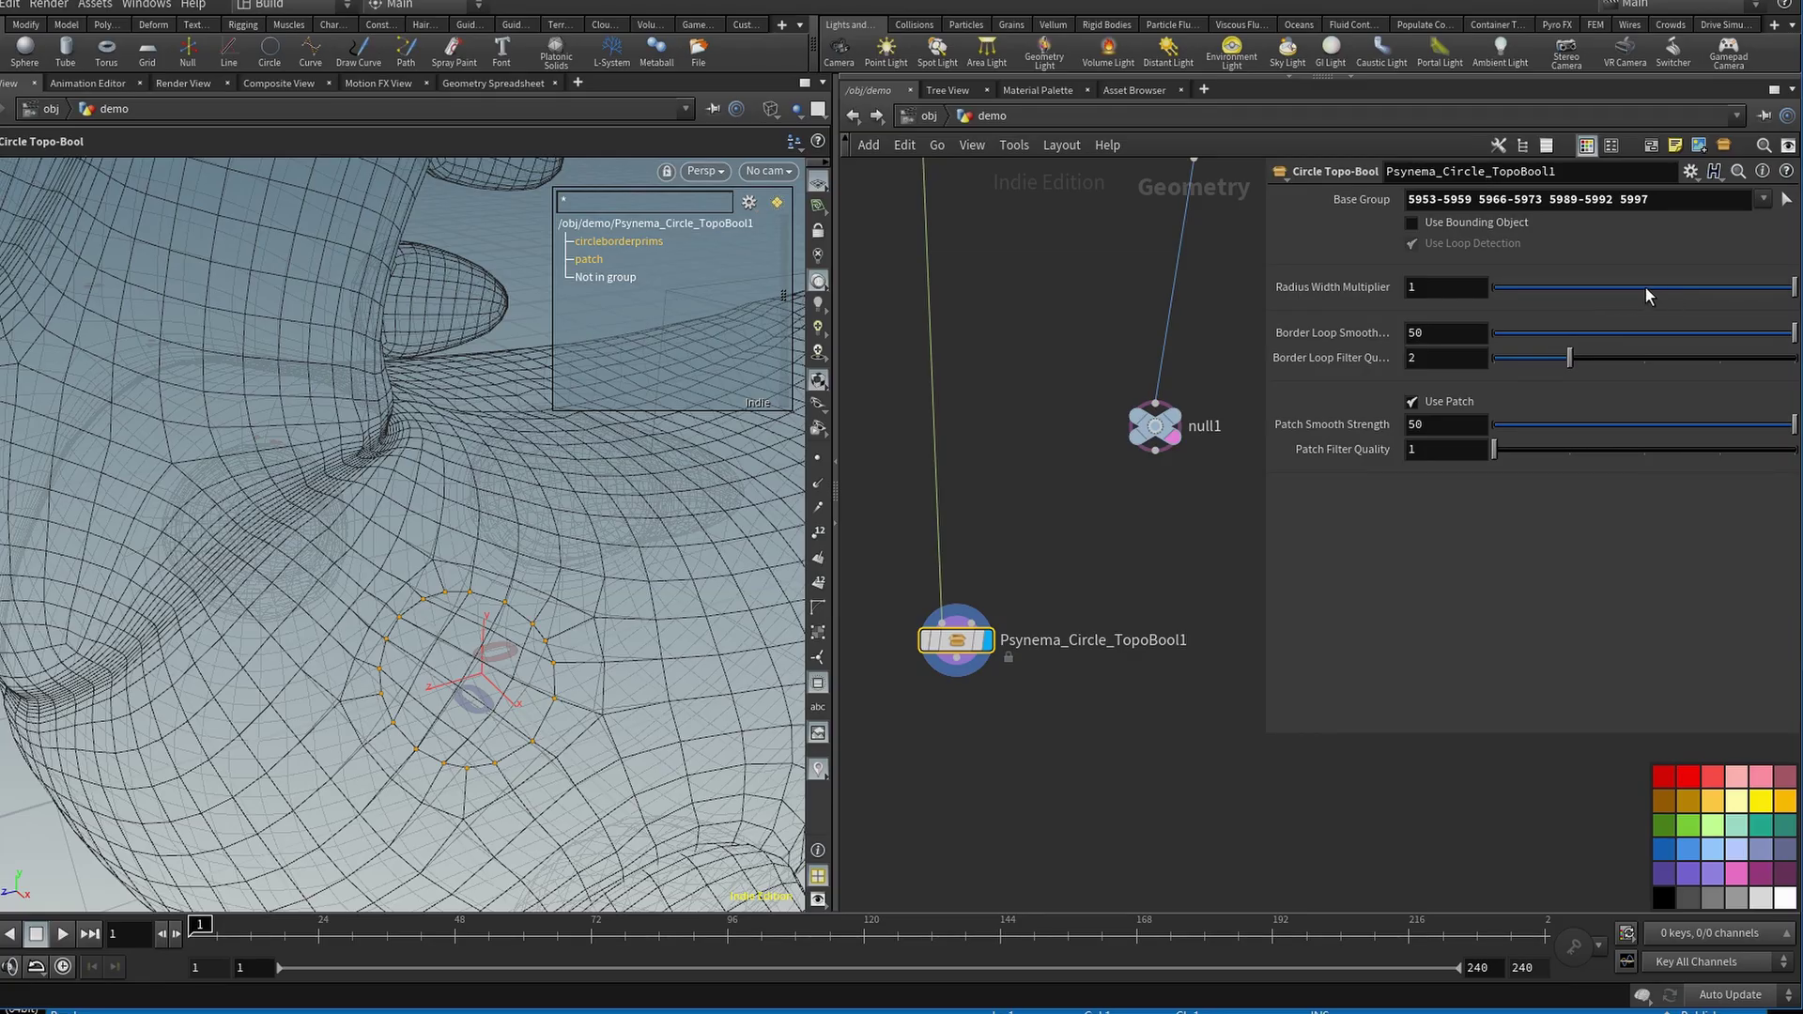
drag(1644, 288, 1792, 286)
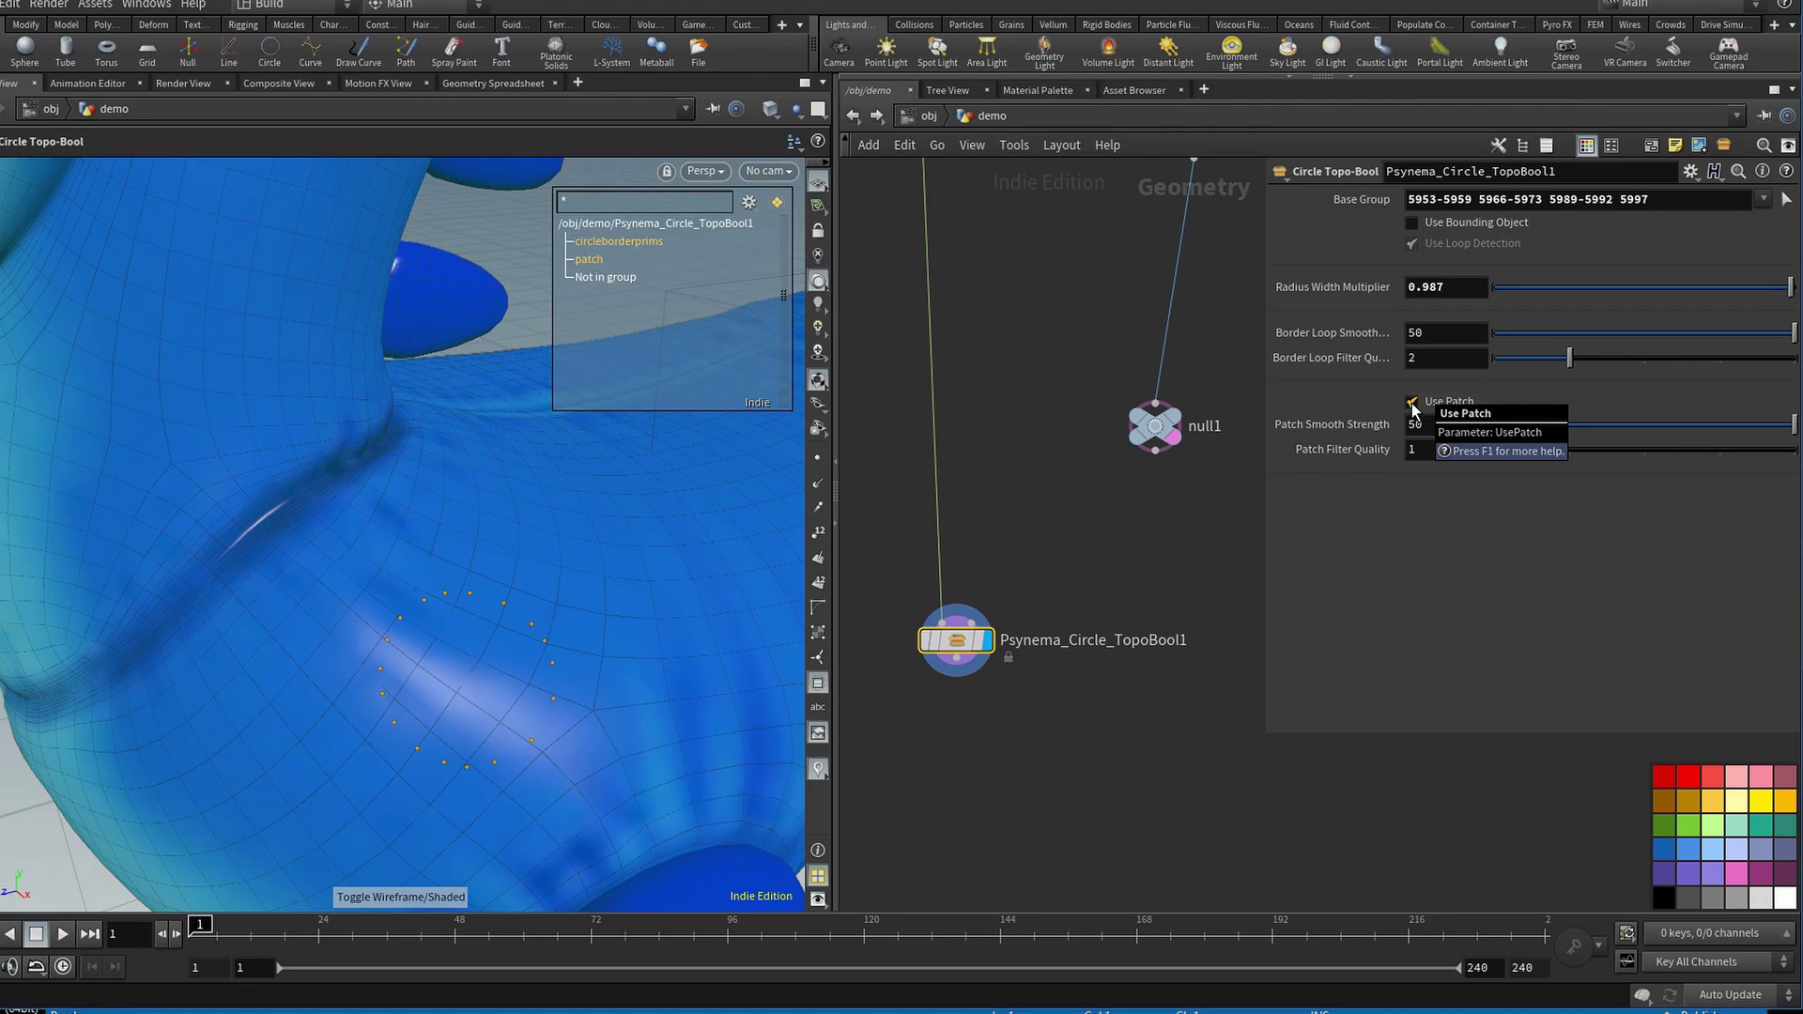
Turn off Use Patch to leave an open hole in the toy's body, and check it in shaded and wireframe display.
click(1164, 489)
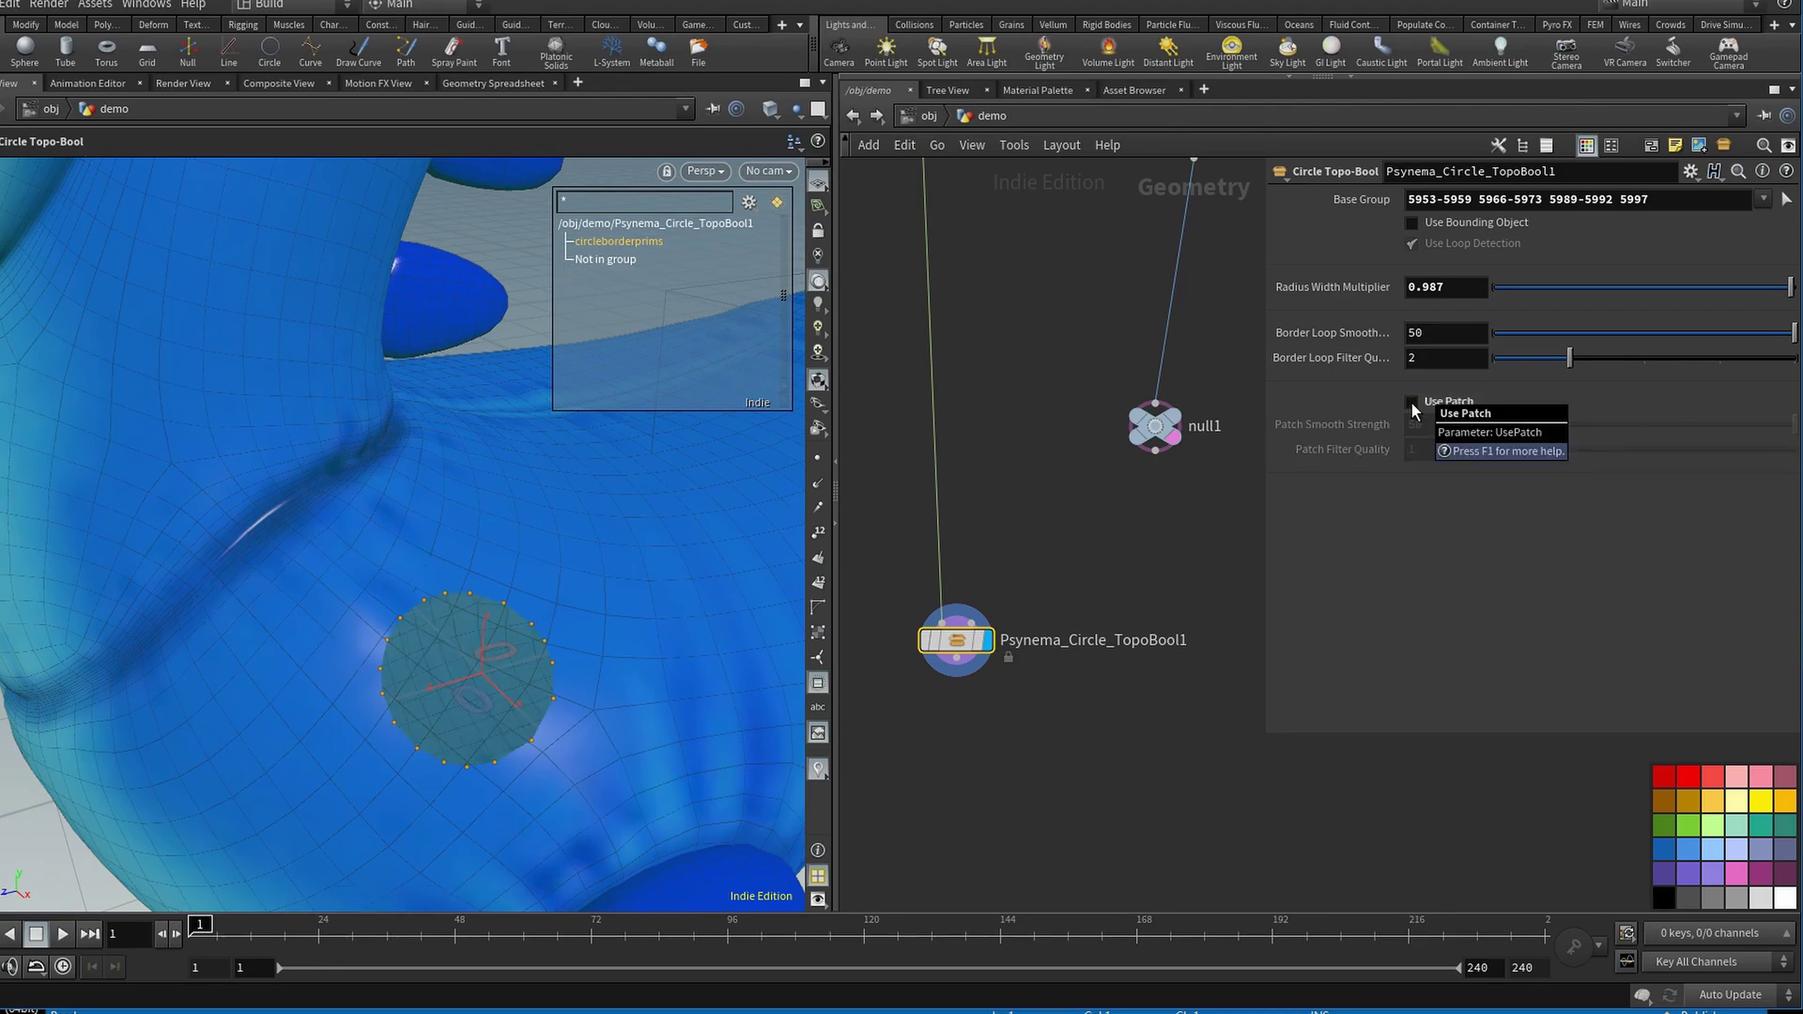
click(1412, 404)
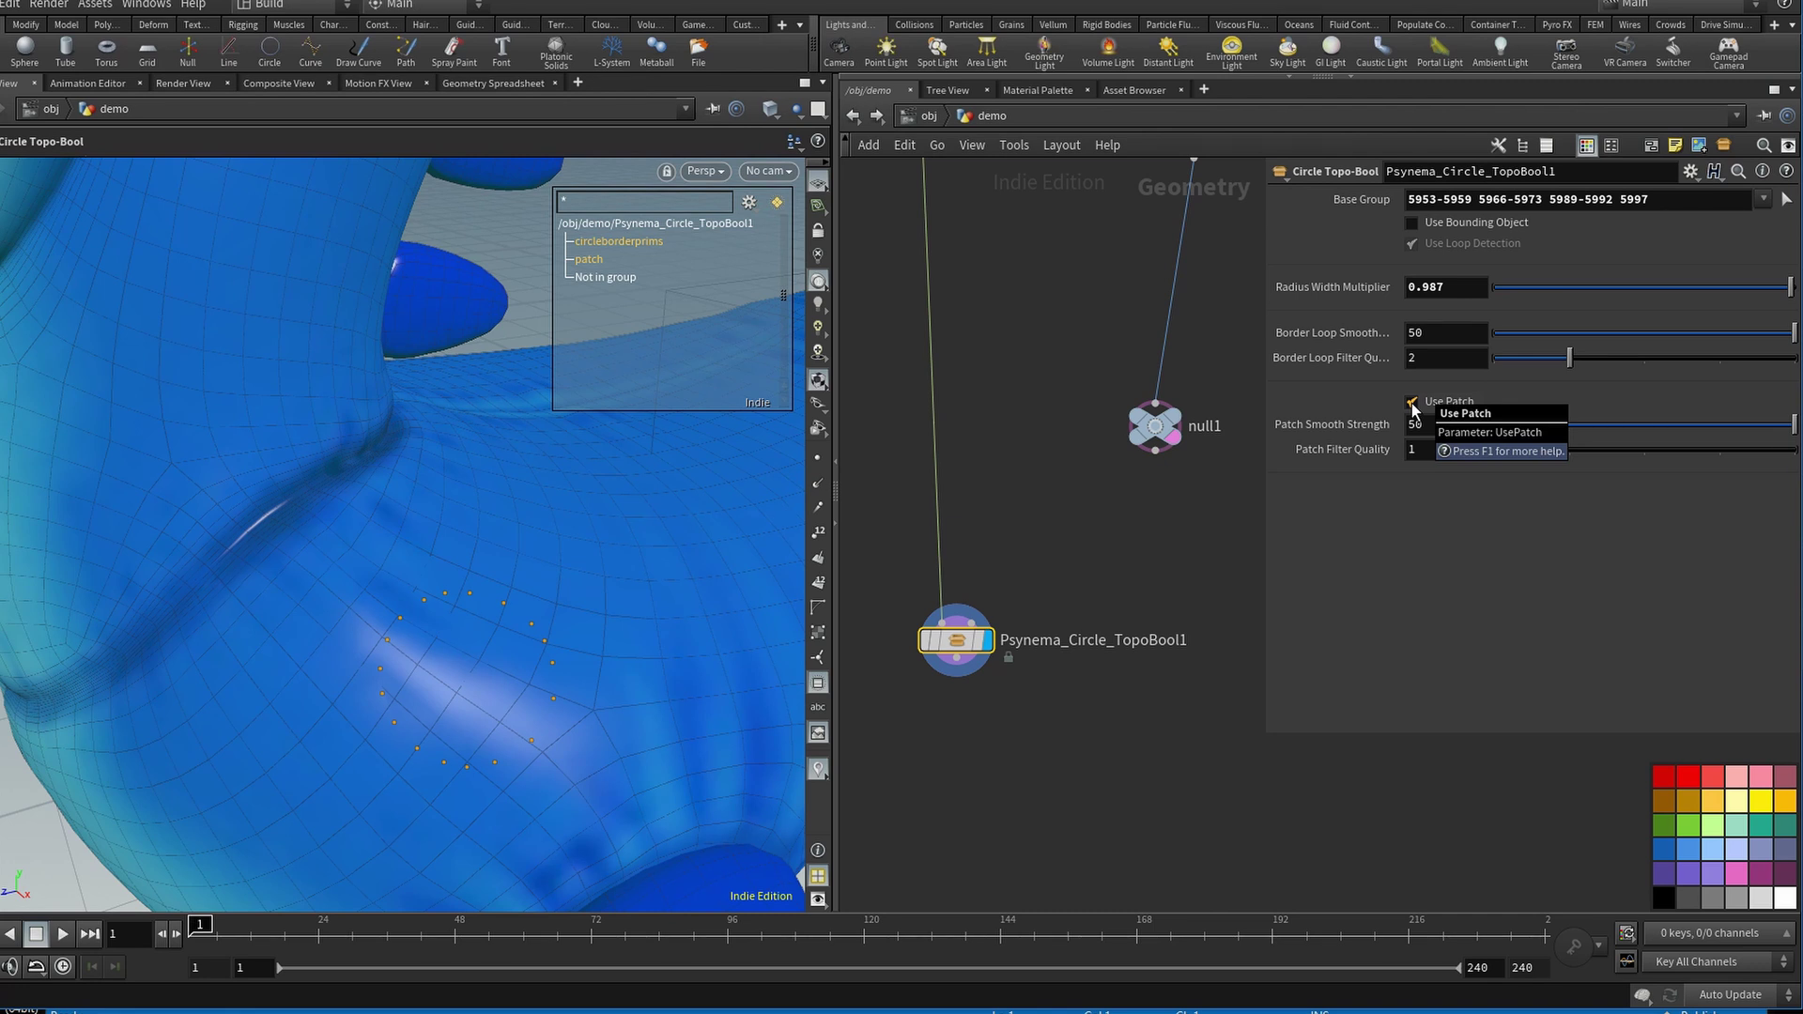
click(1412, 404)
scroll(526, 531, up, 3)
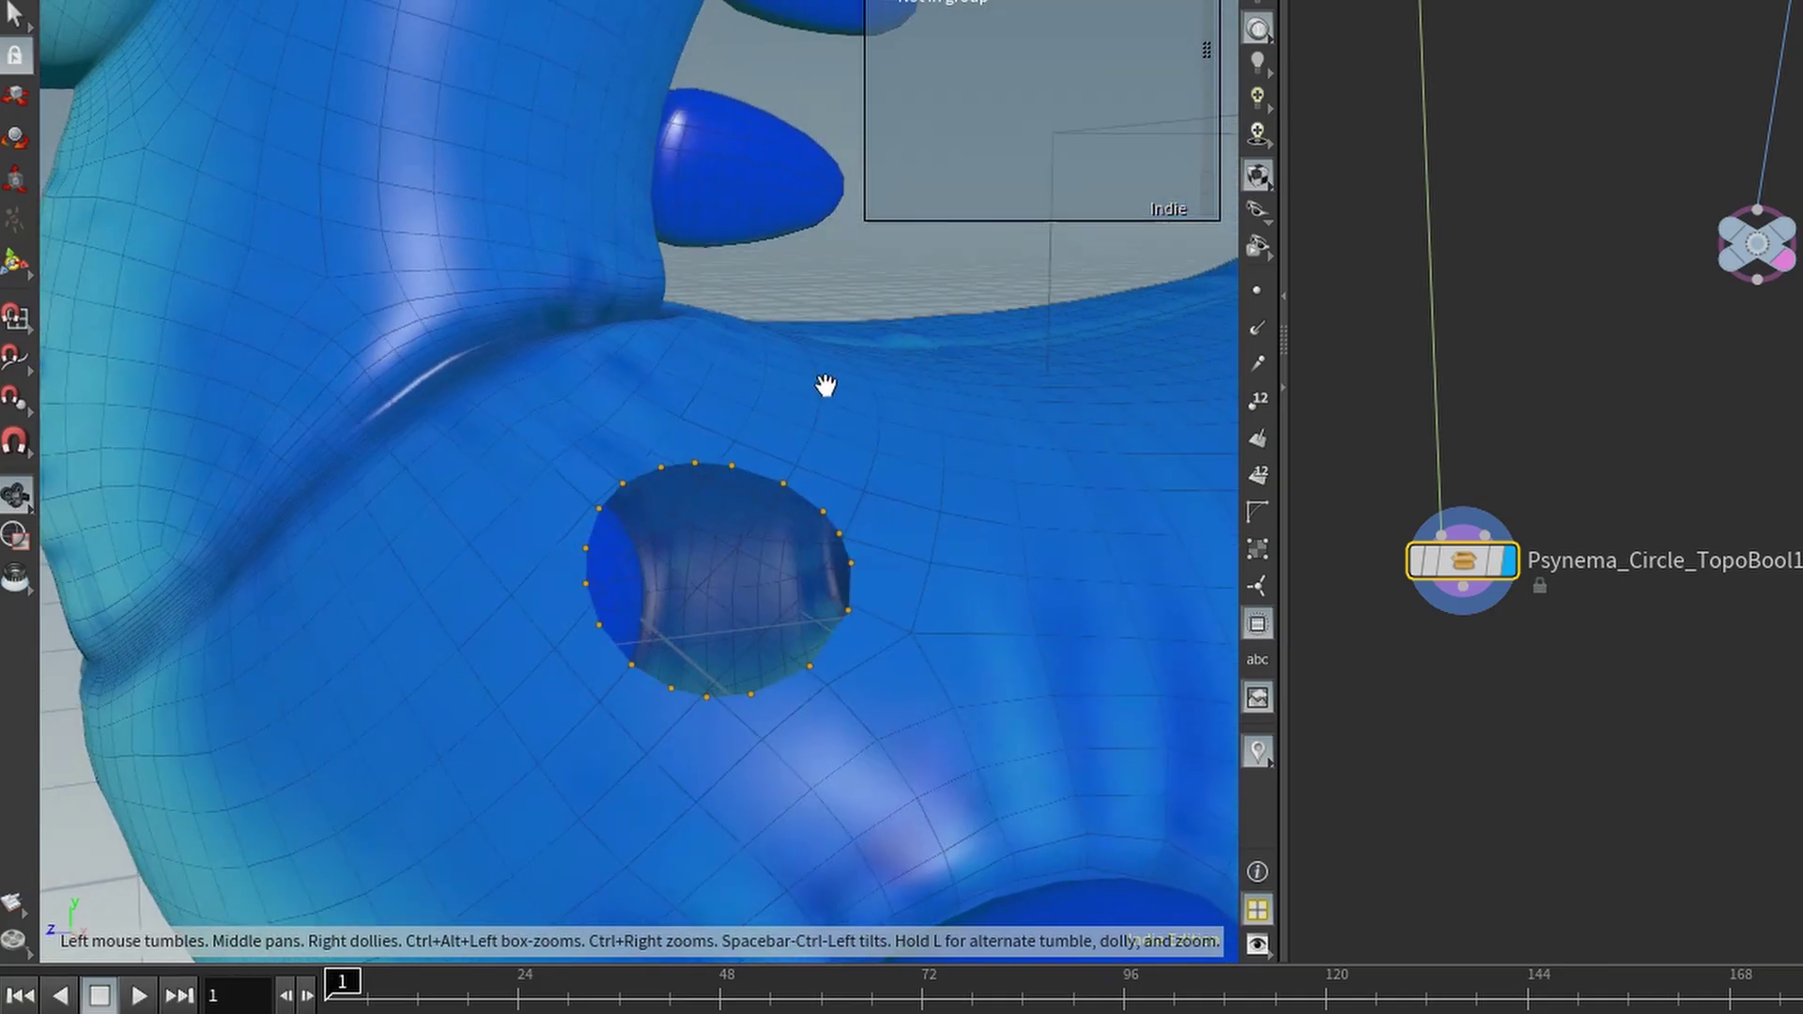
key(w)
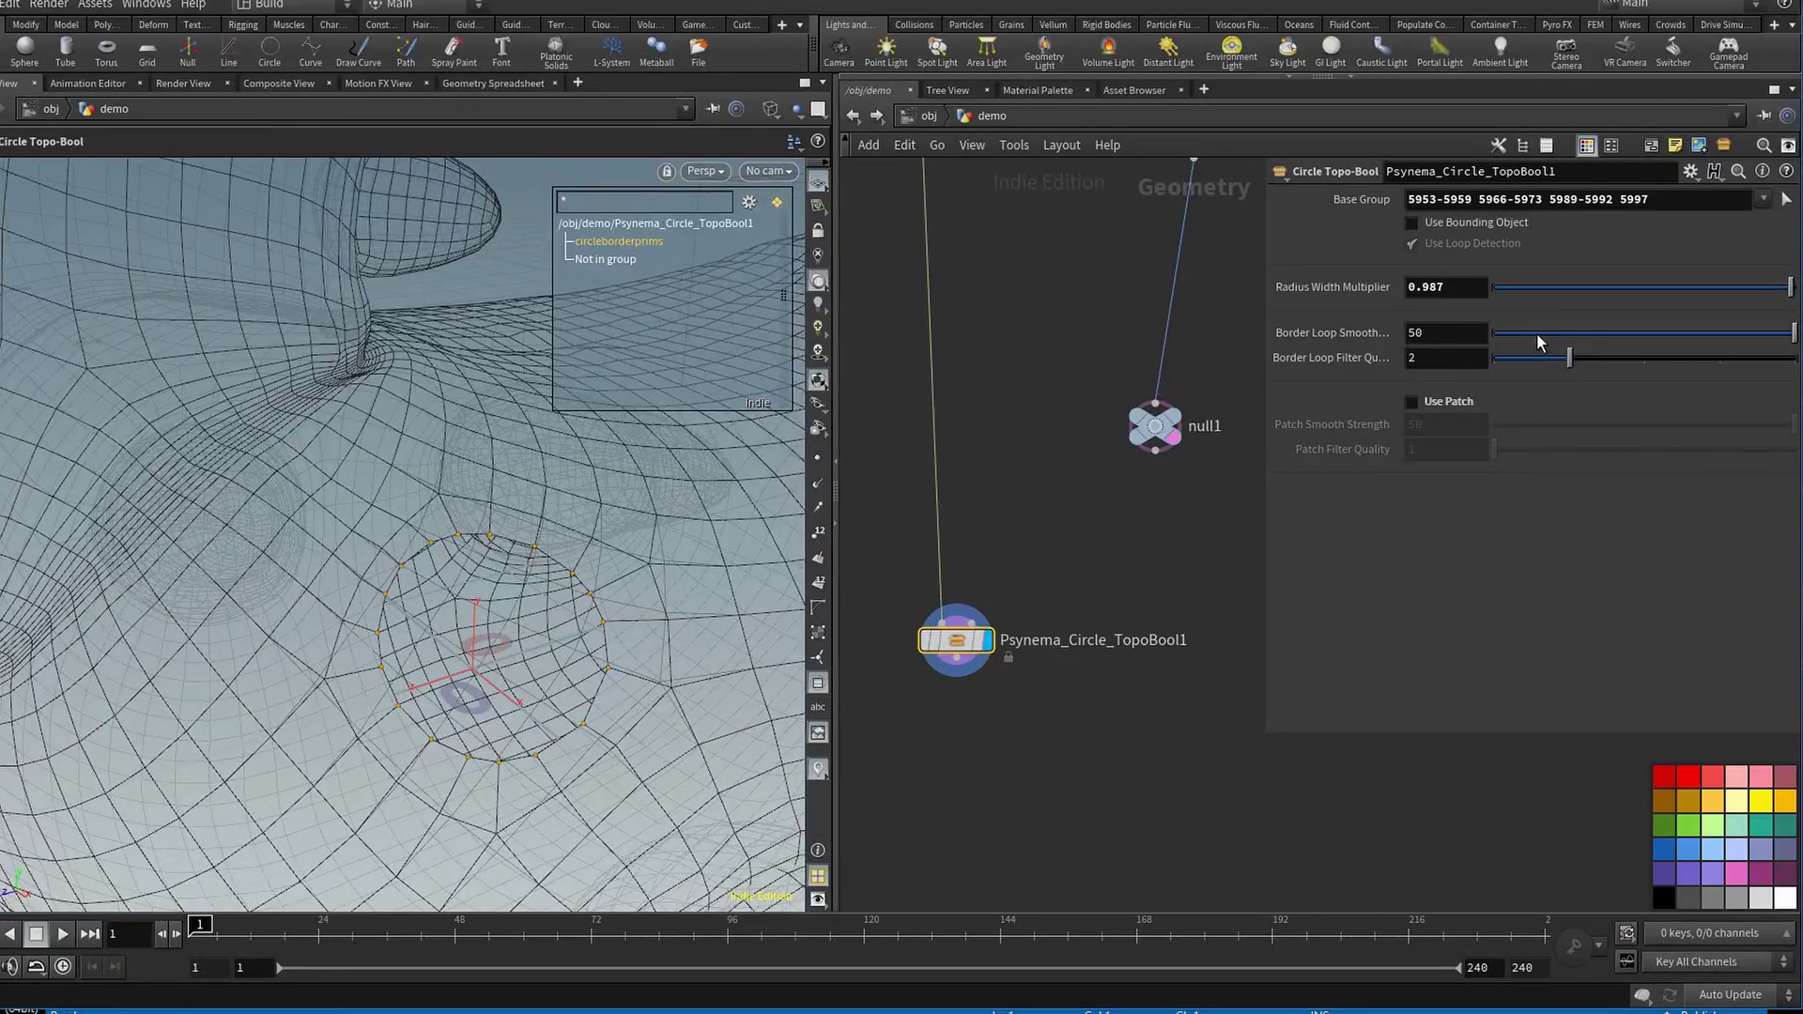
Set the Border Loop Filter Quality to 1 and the Radius Width Multiplier to 0.791.
drag(1539, 338, 1493, 358)
drag(1790, 286, 1695, 322)
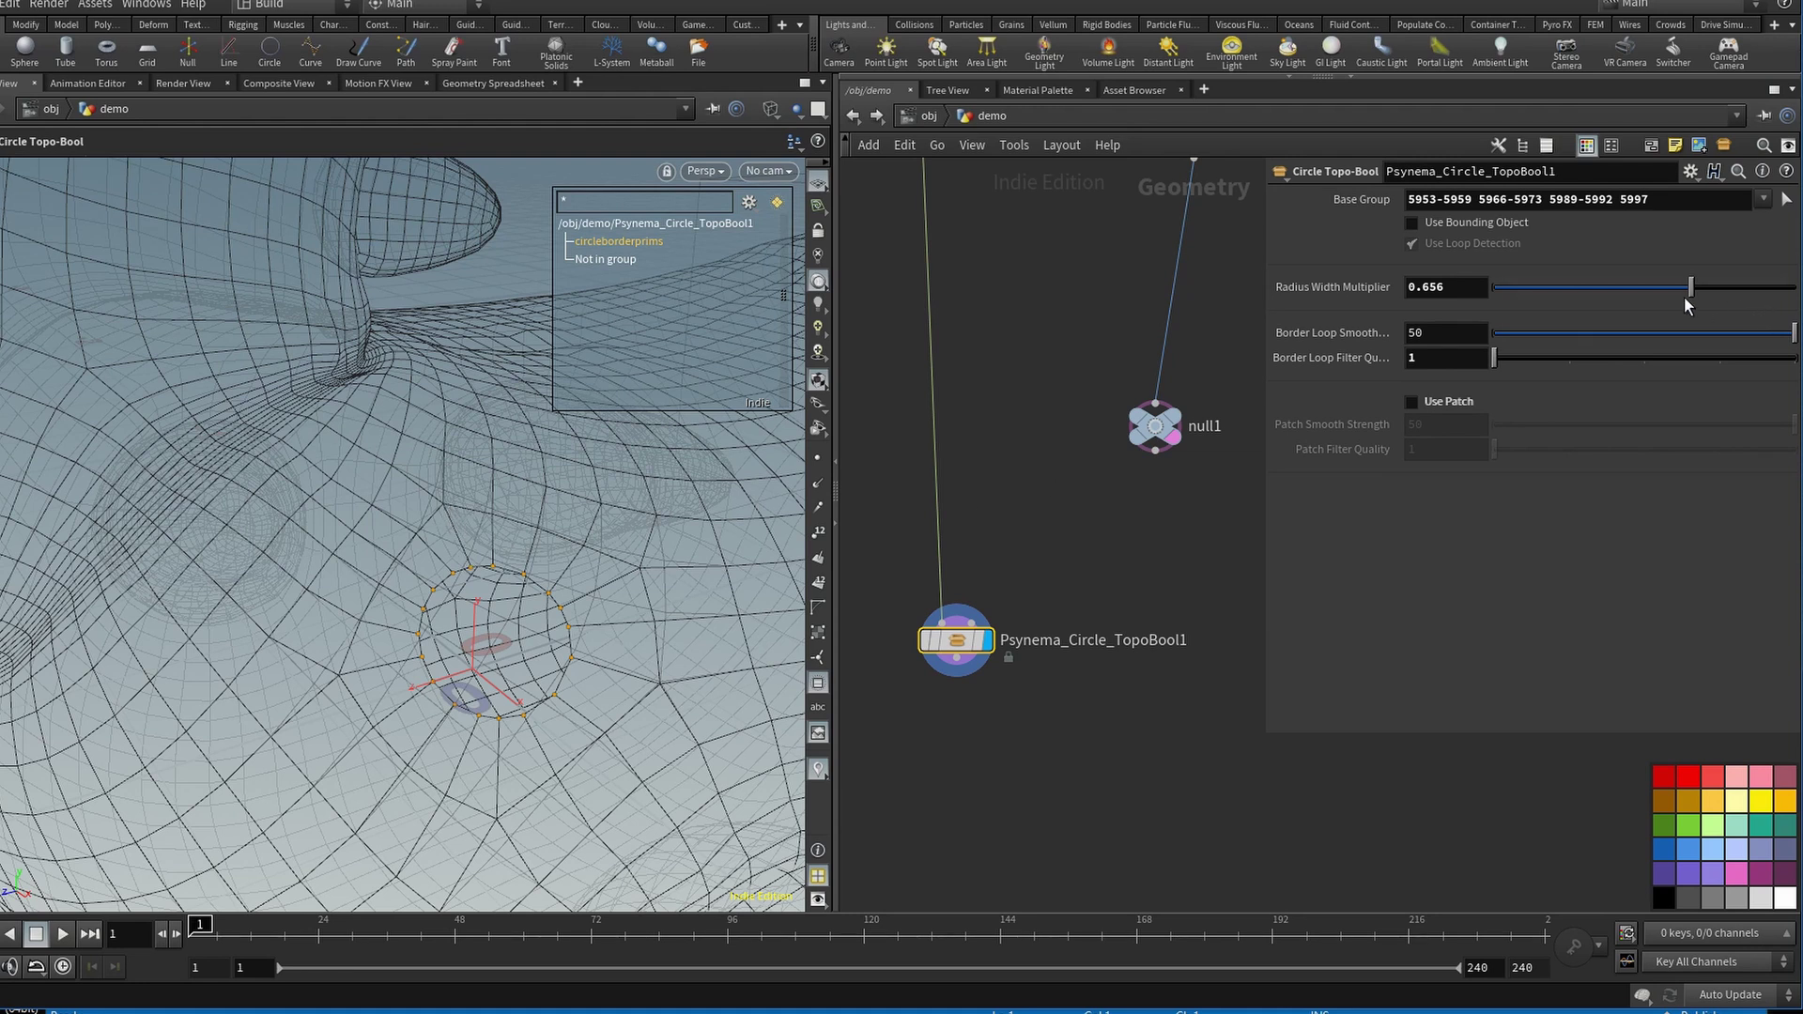
drag(1690, 287, 1793, 288)
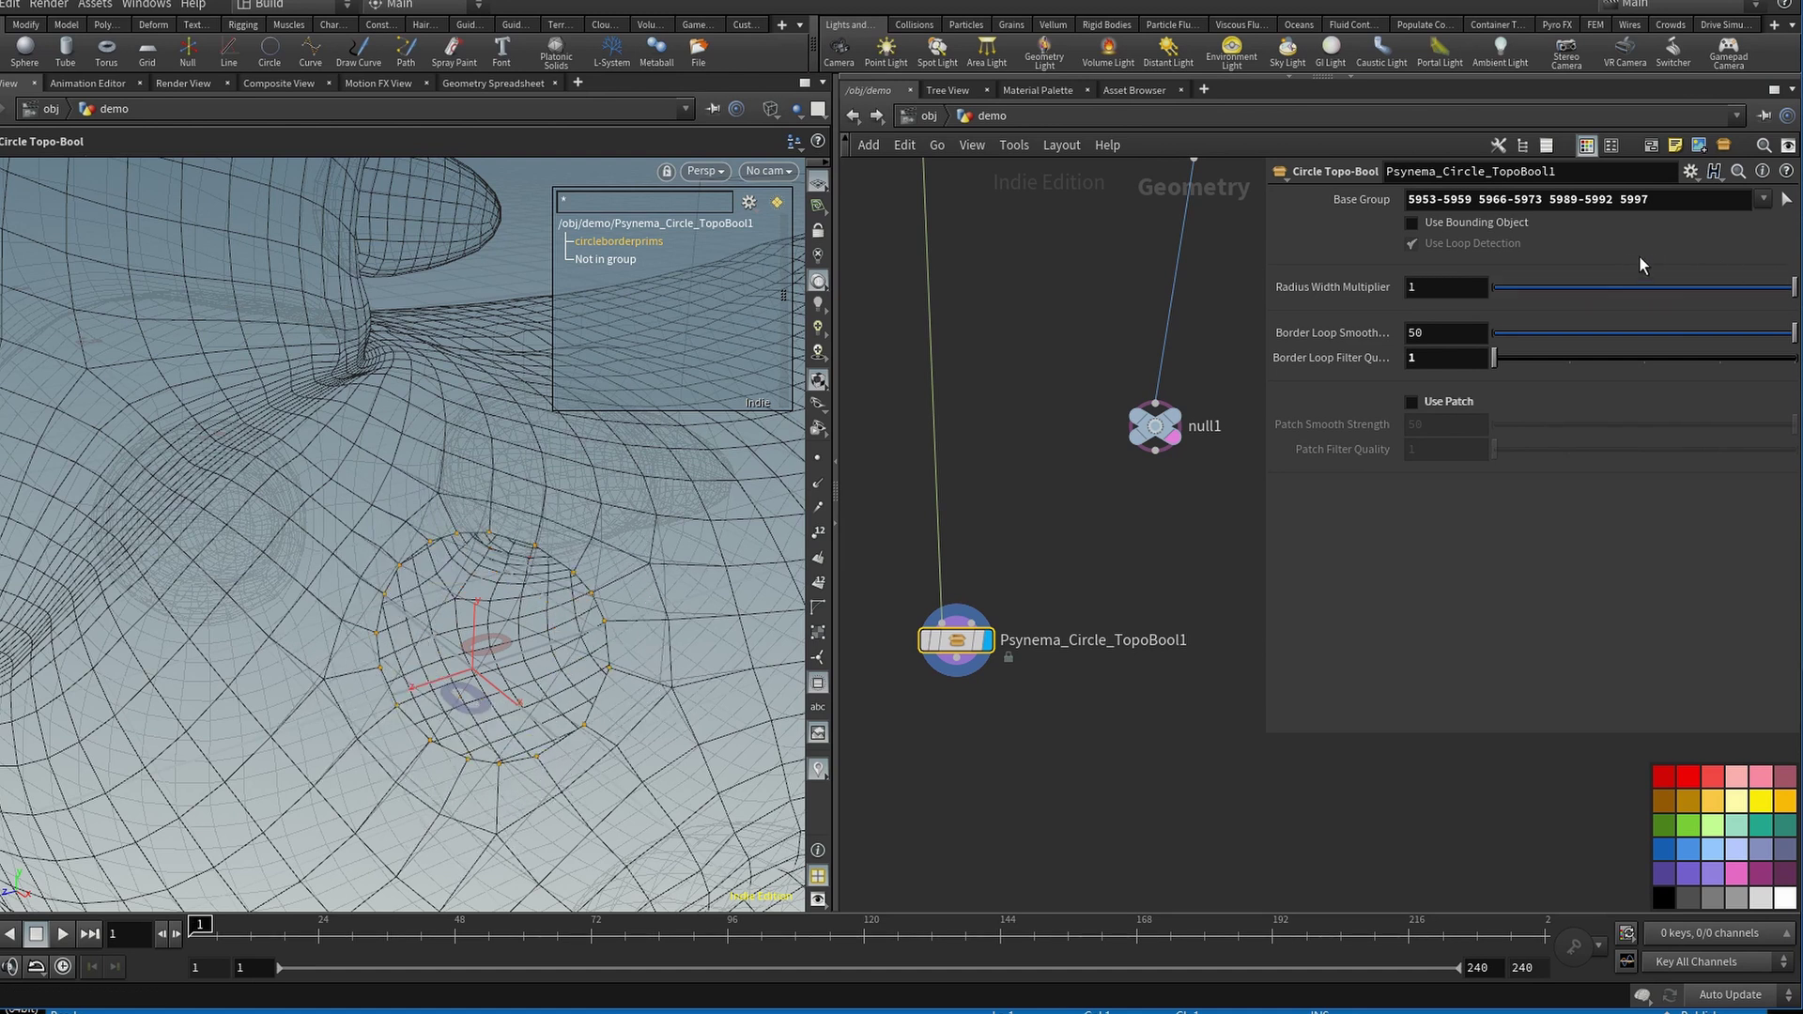
drag(1507, 287, 1683, 296)
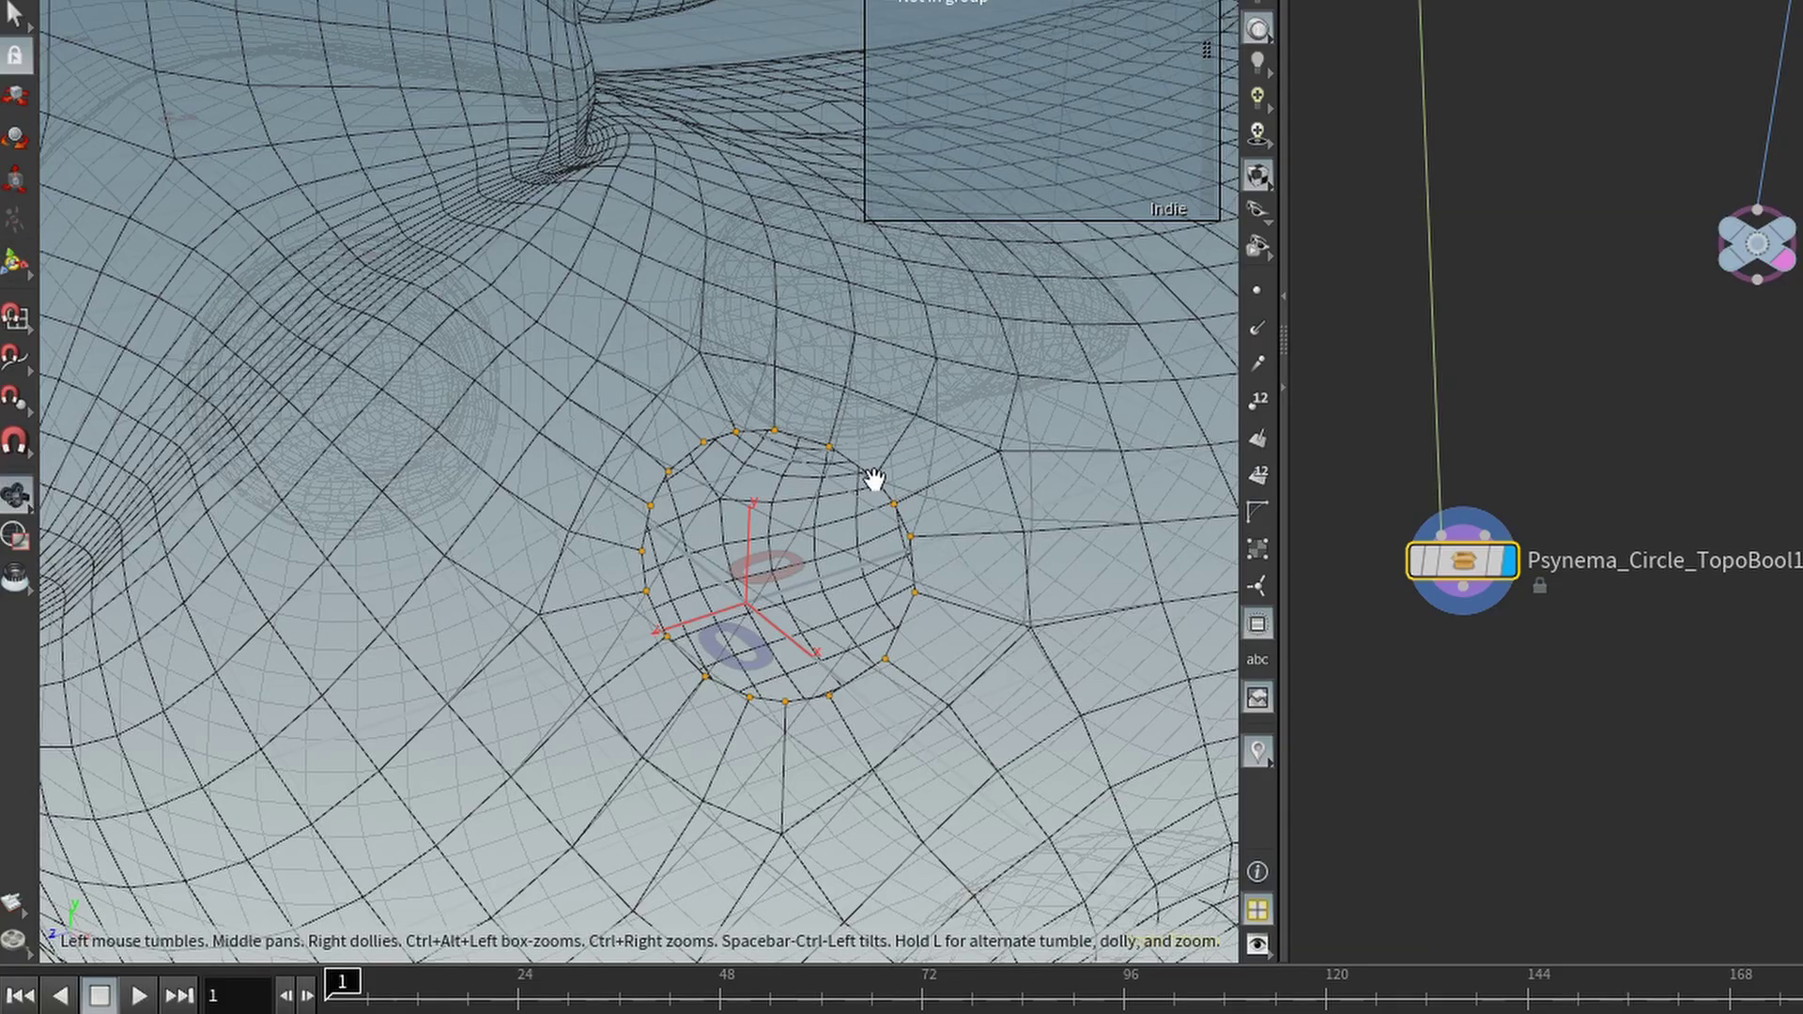
Examine from a low side angle how the hole's circular border follows the curvature of the toy's body.
drag(873, 480, 636, 383)
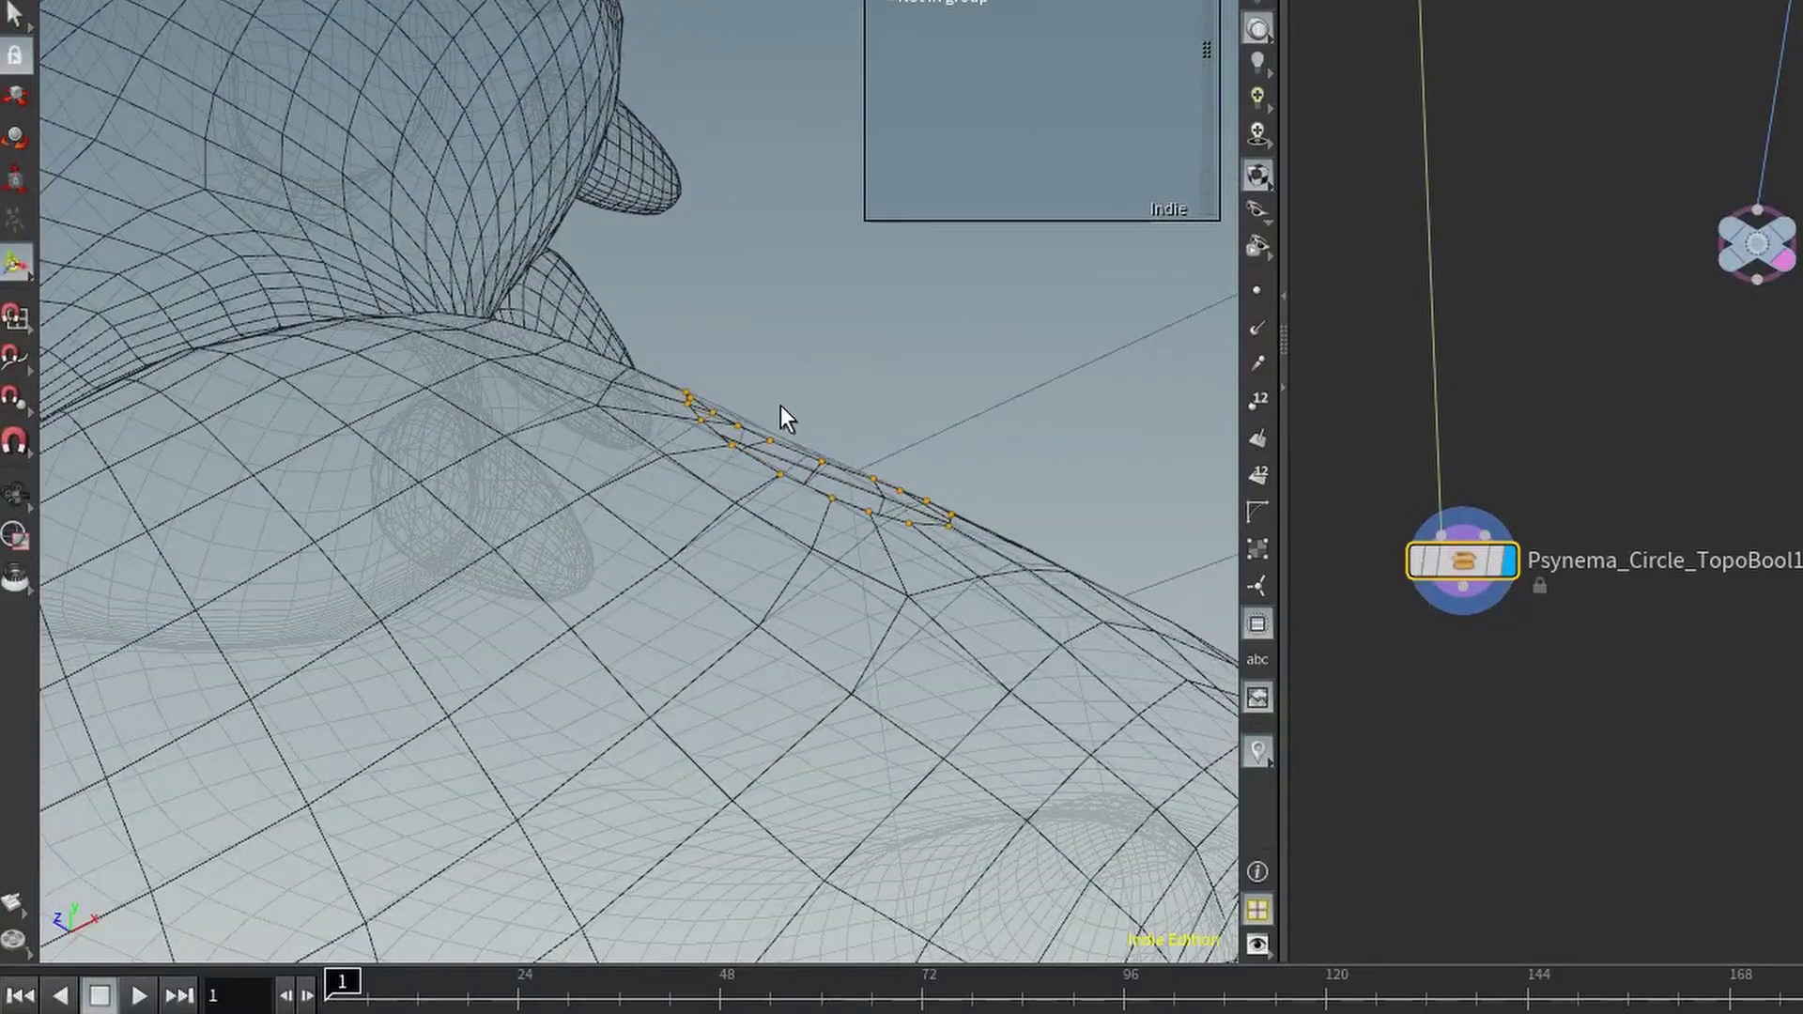
key(space)
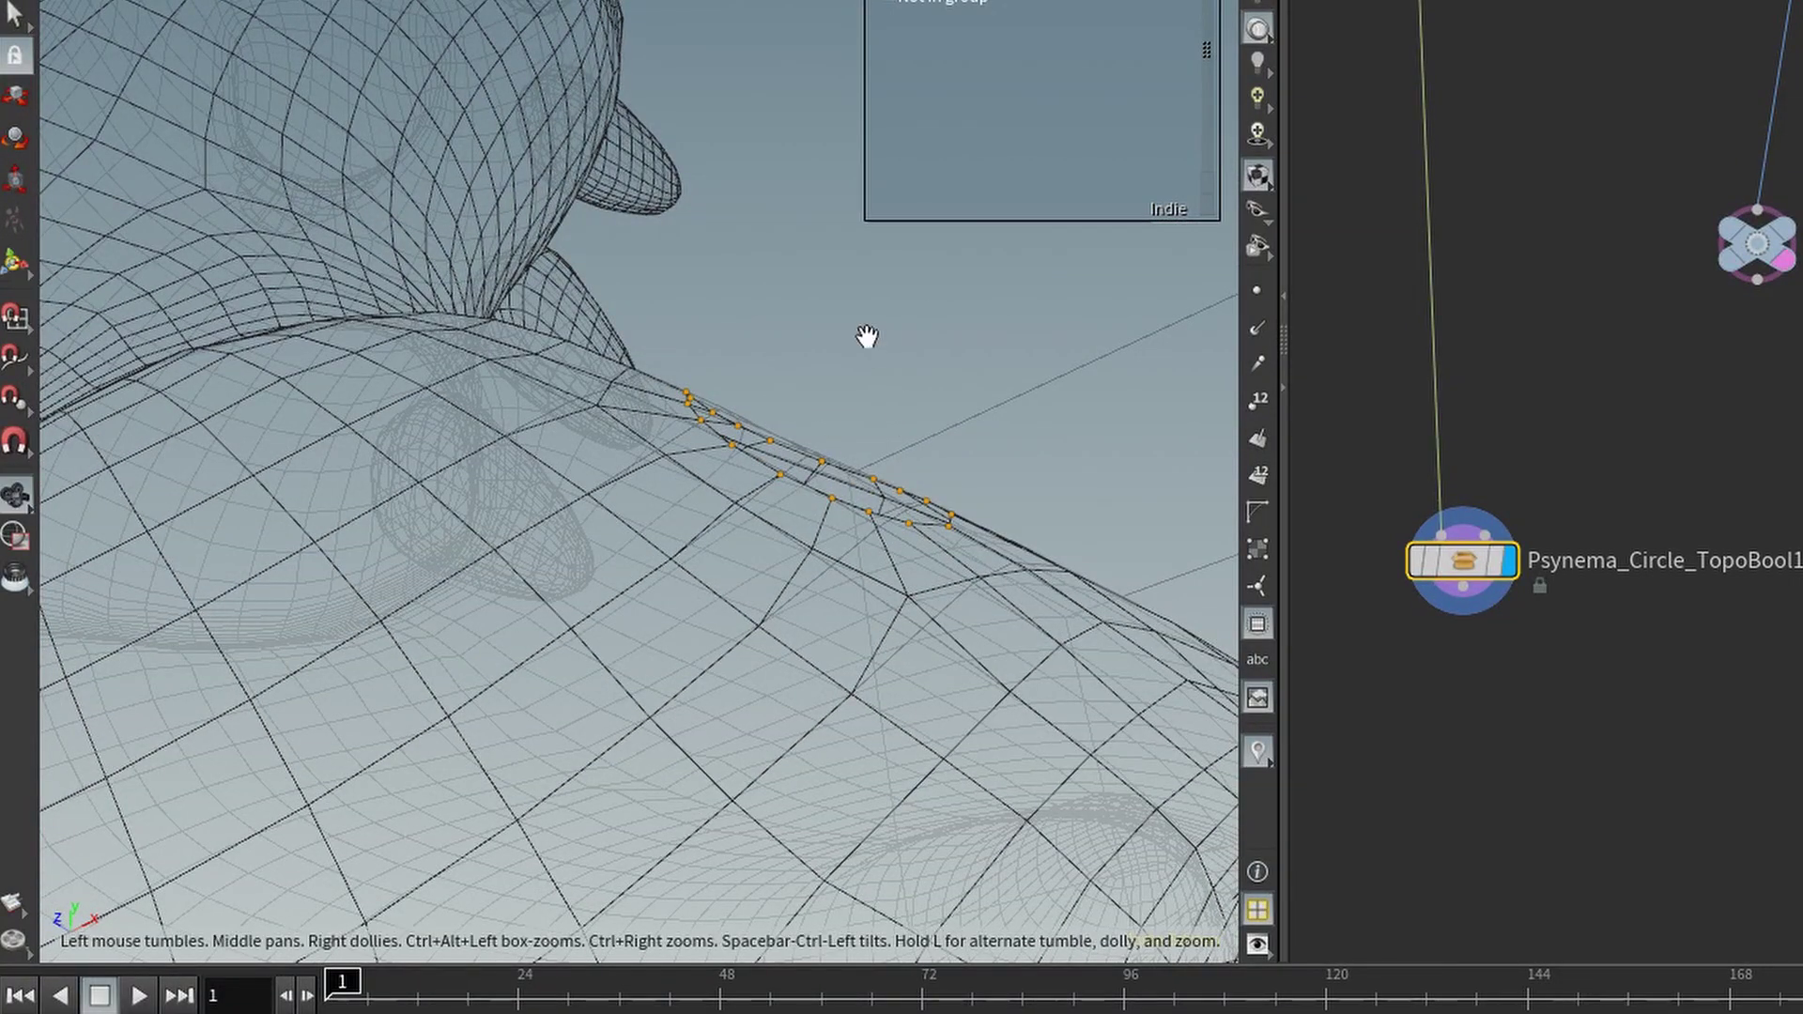
drag(864, 335, 849, 354)
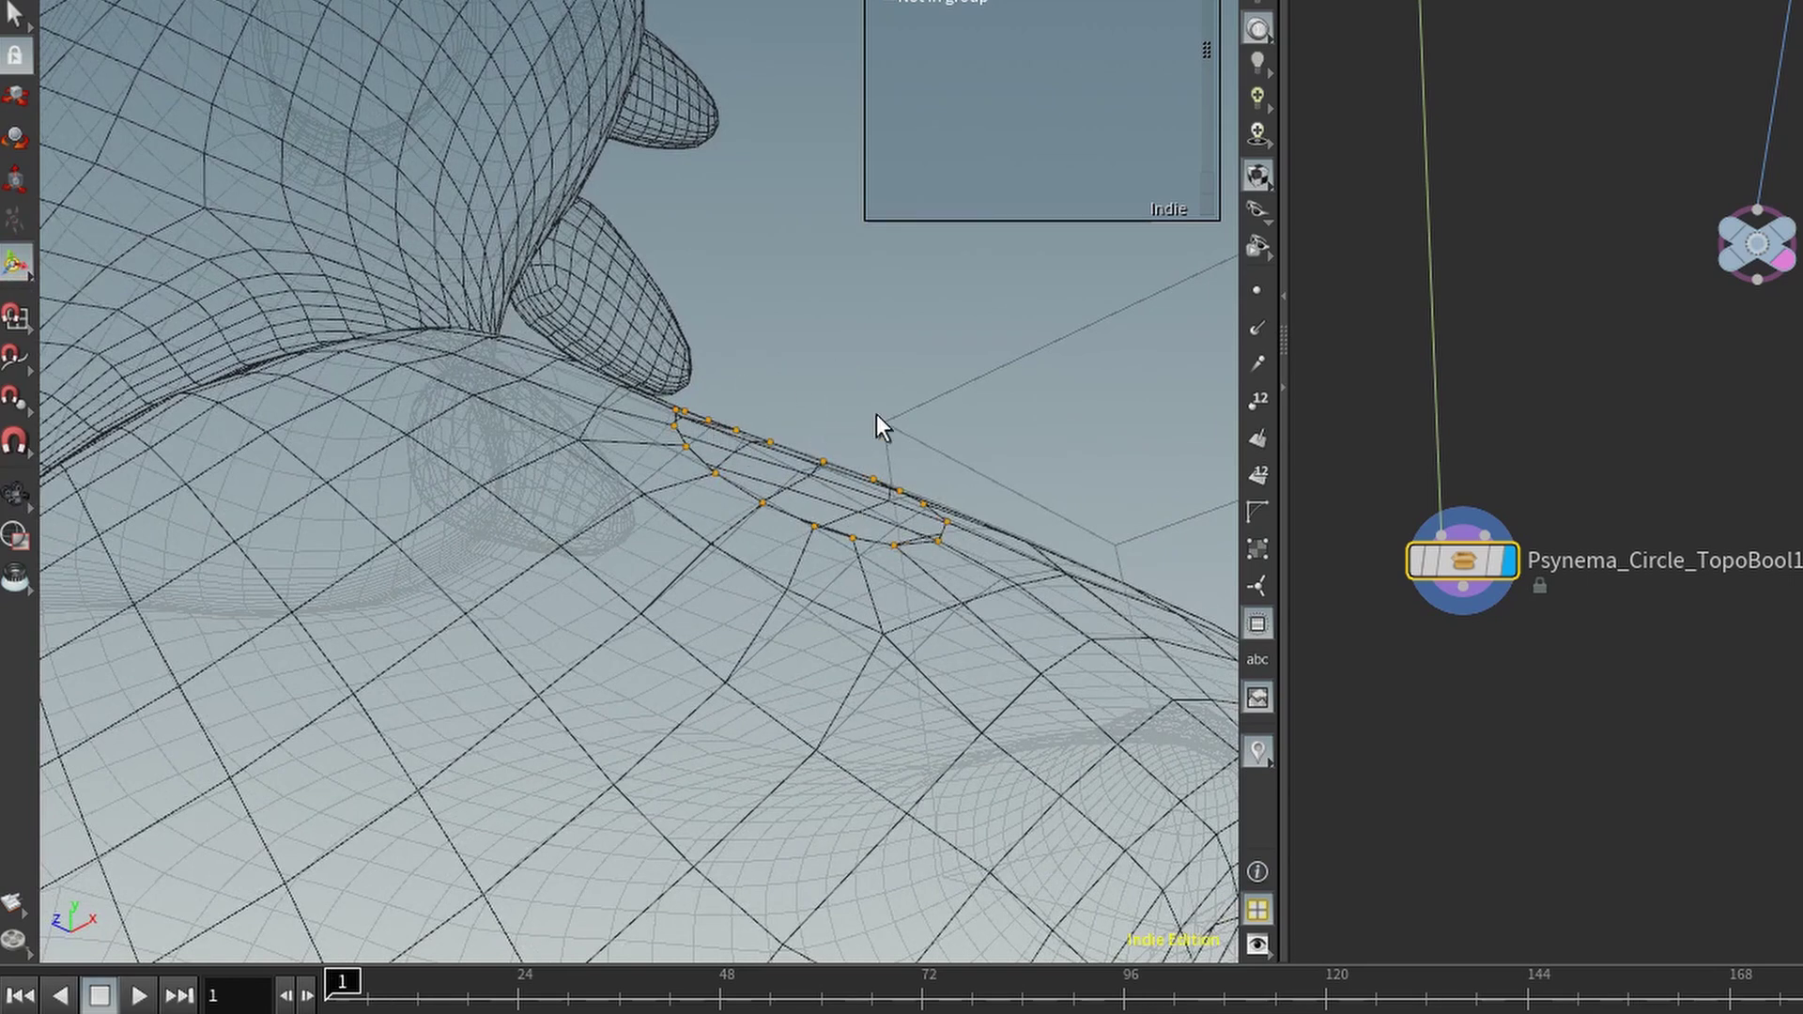
key(space)
drag(877, 422, 1018, 482)
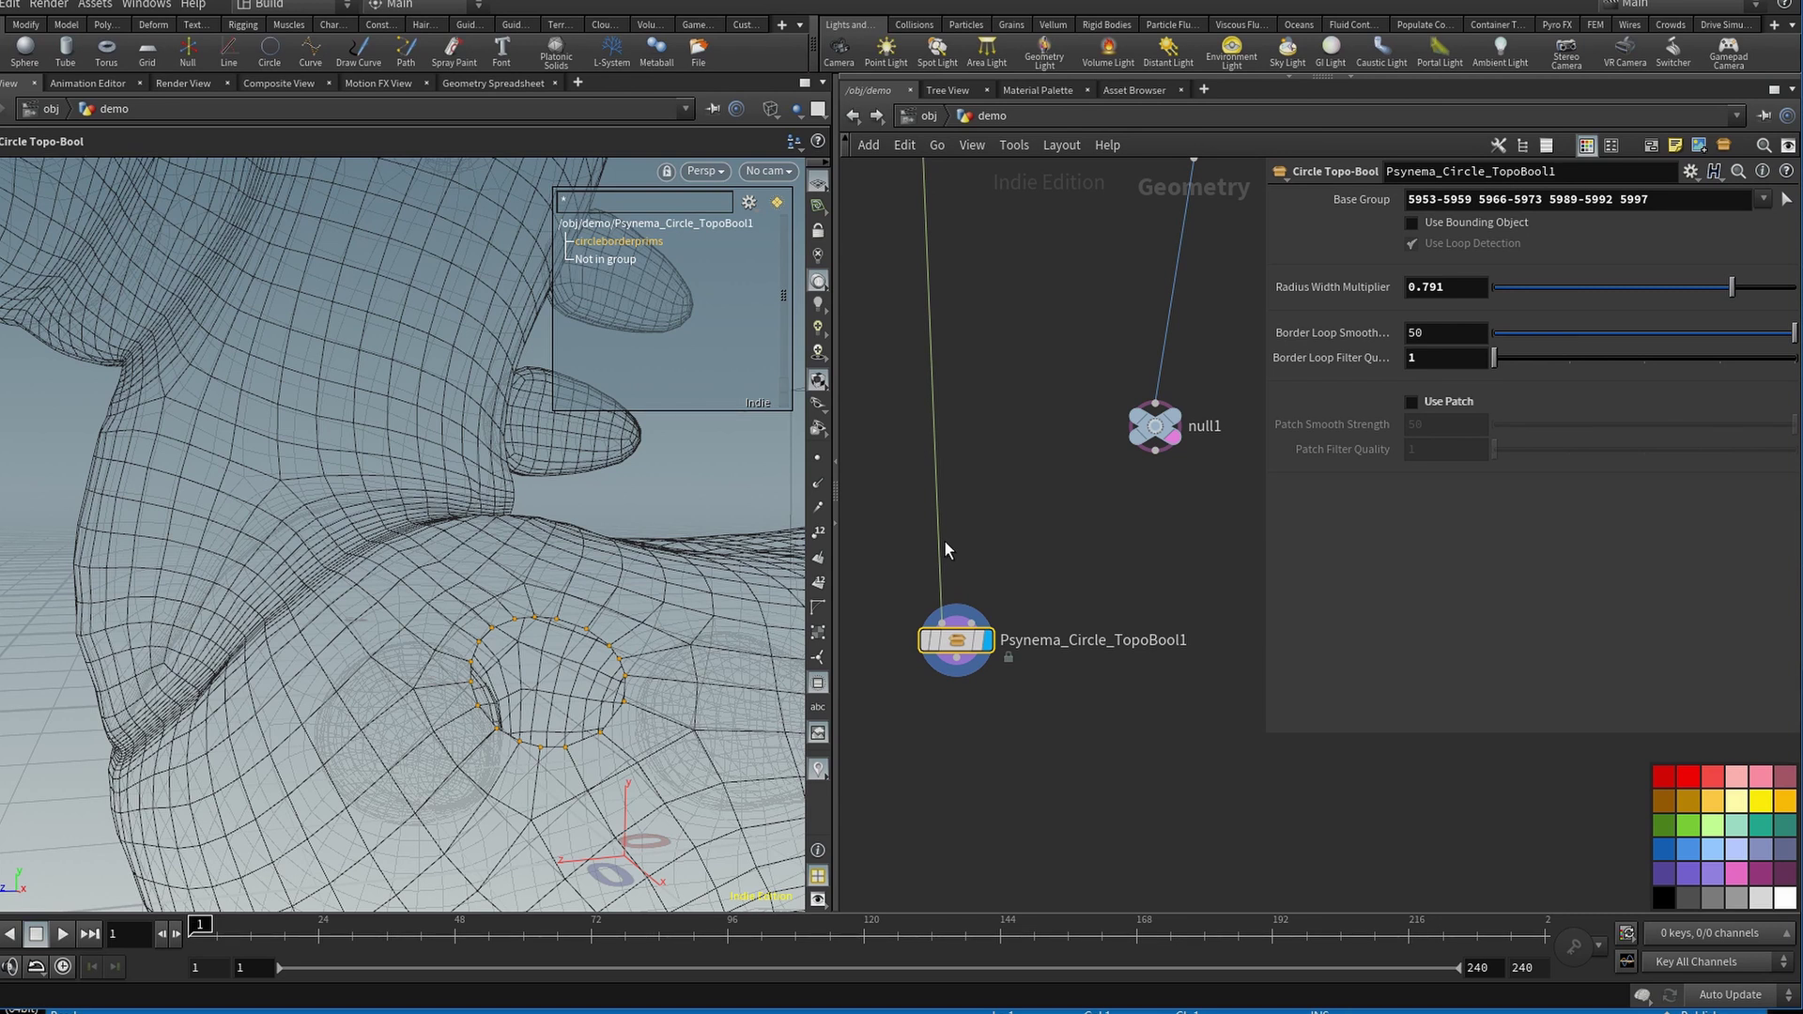
mouse_move(963, 639)
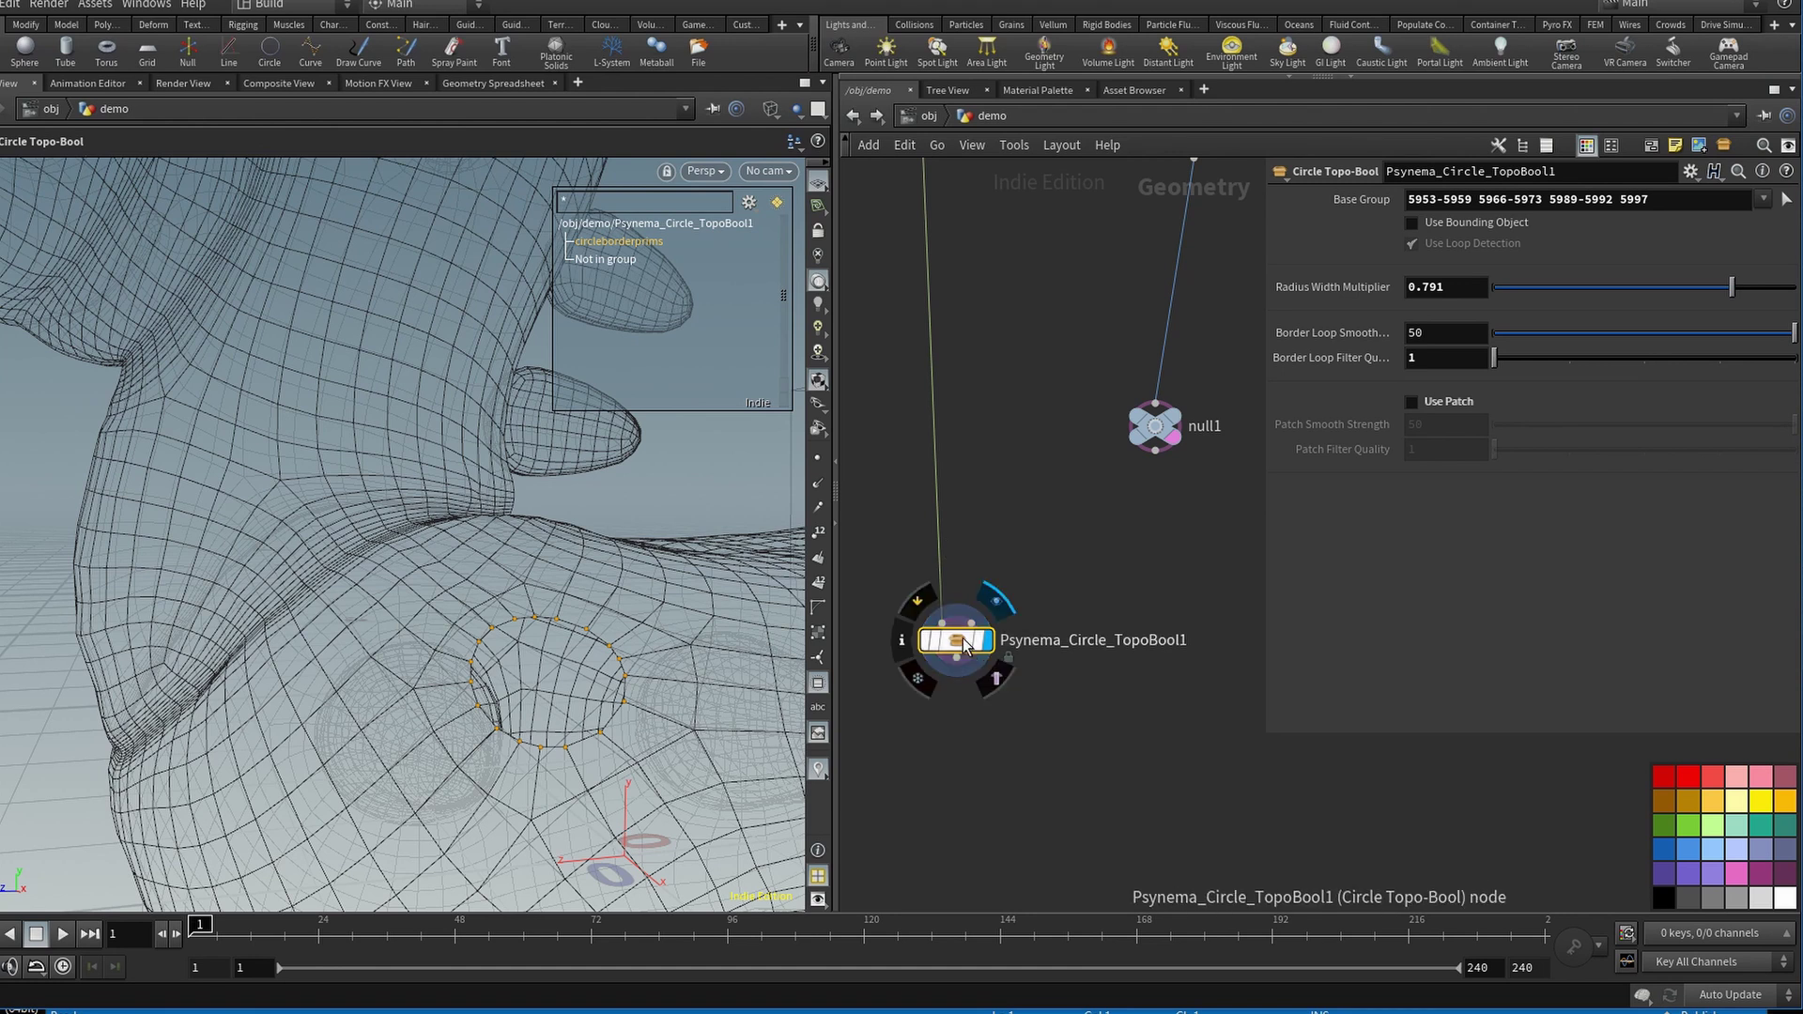
Connect null1 to the second input of the Circle Topo-Bool node and turn on Use Bounding Object.
drag(963, 644, 961, 653)
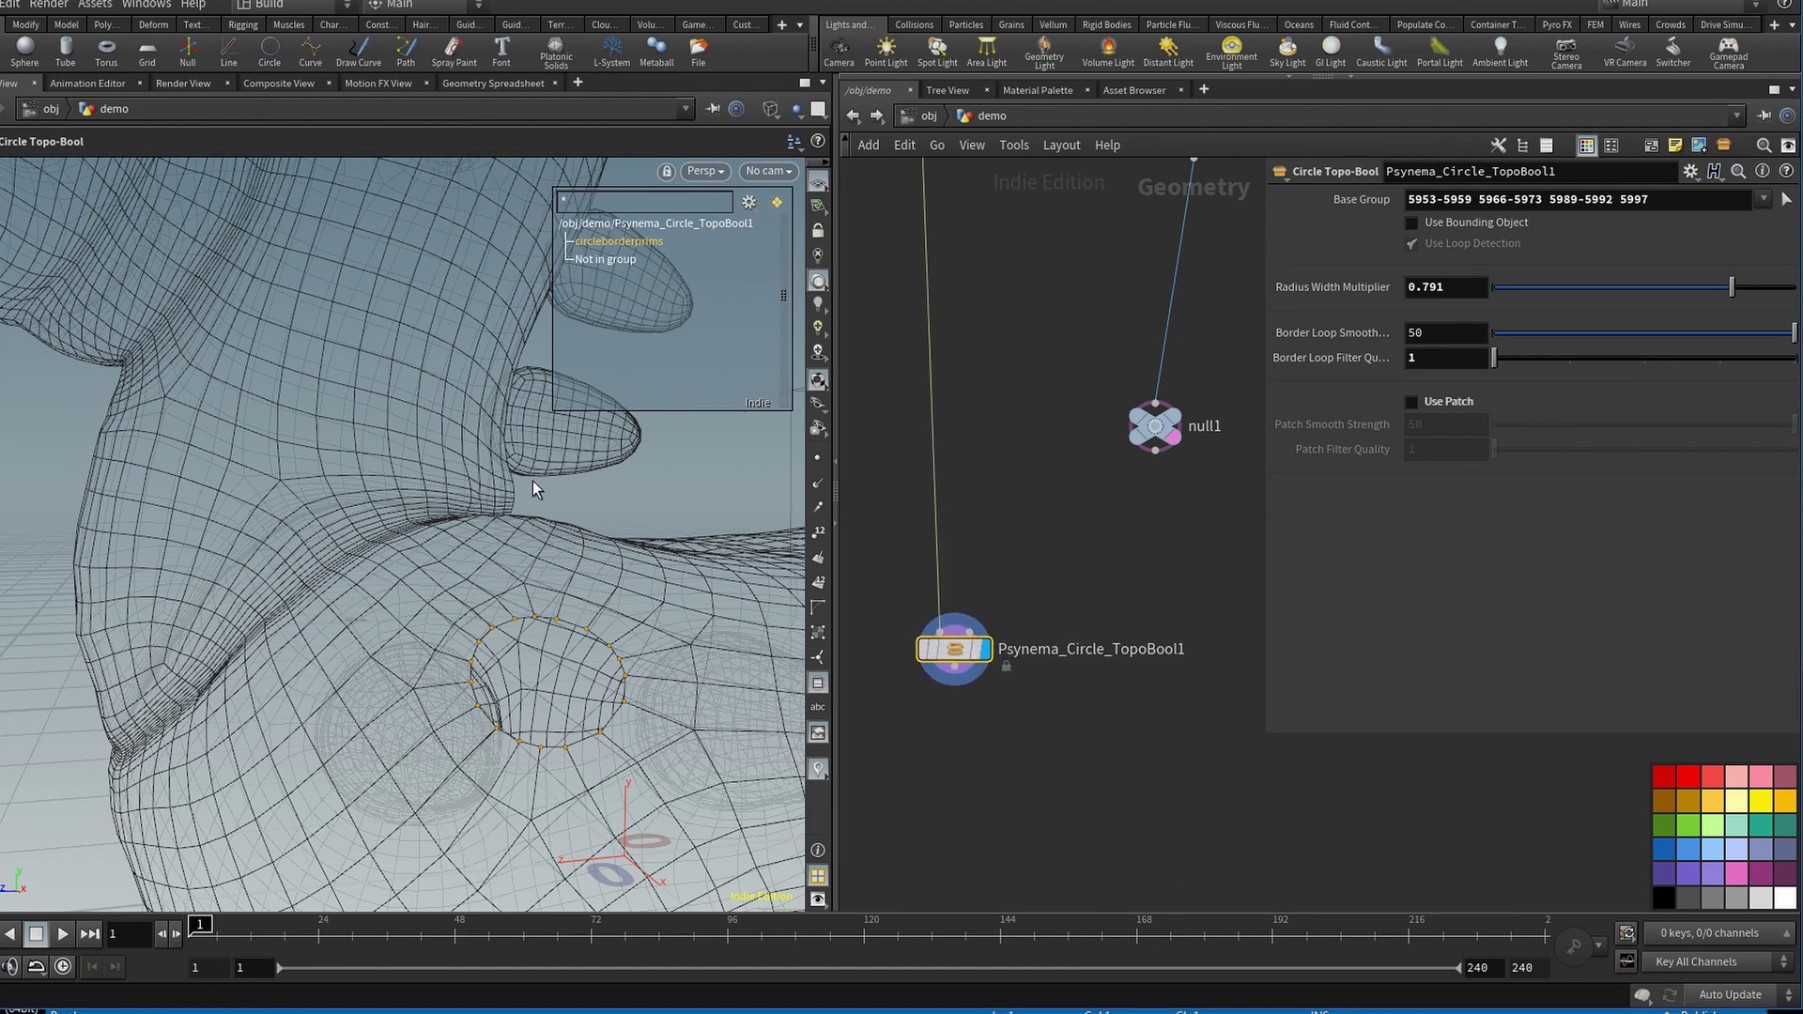
mouse_move(495, 641)
mouse_down()
mouse_move(540, 615)
mouse_move(644, 632)
mouse_move(478, 636)
mouse_up()
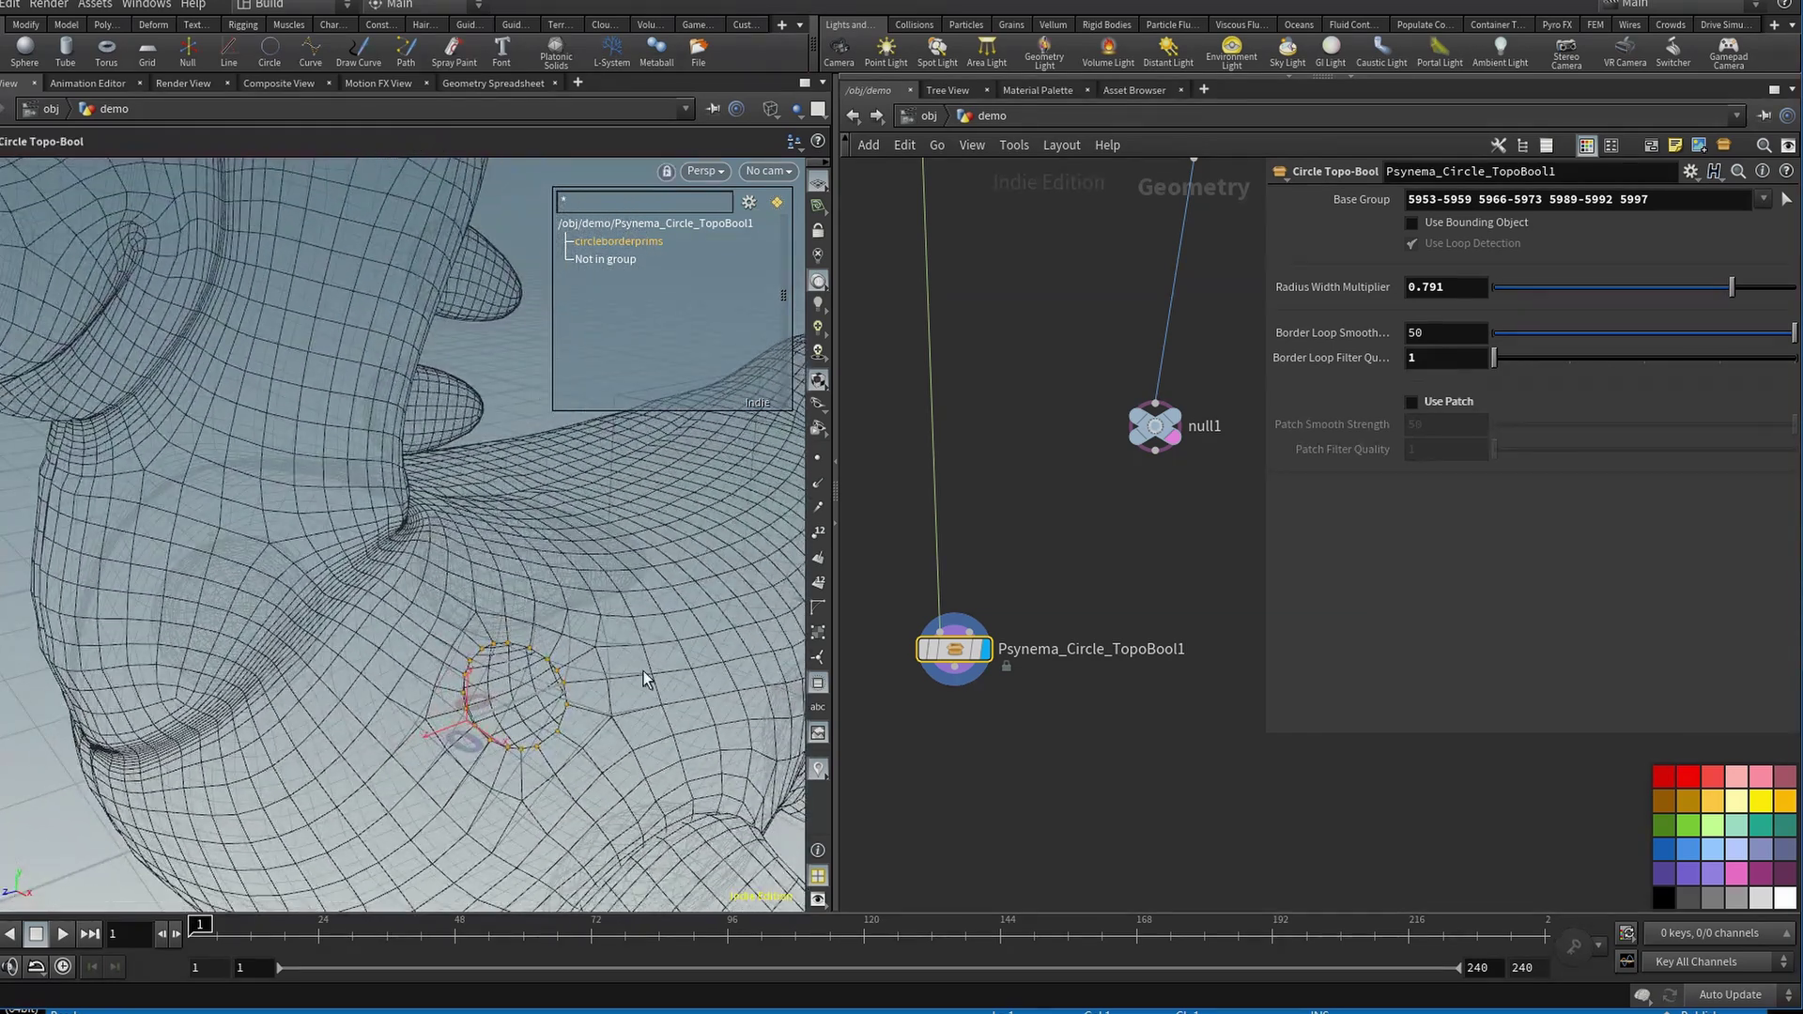
drag(958, 681, 1012, 677)
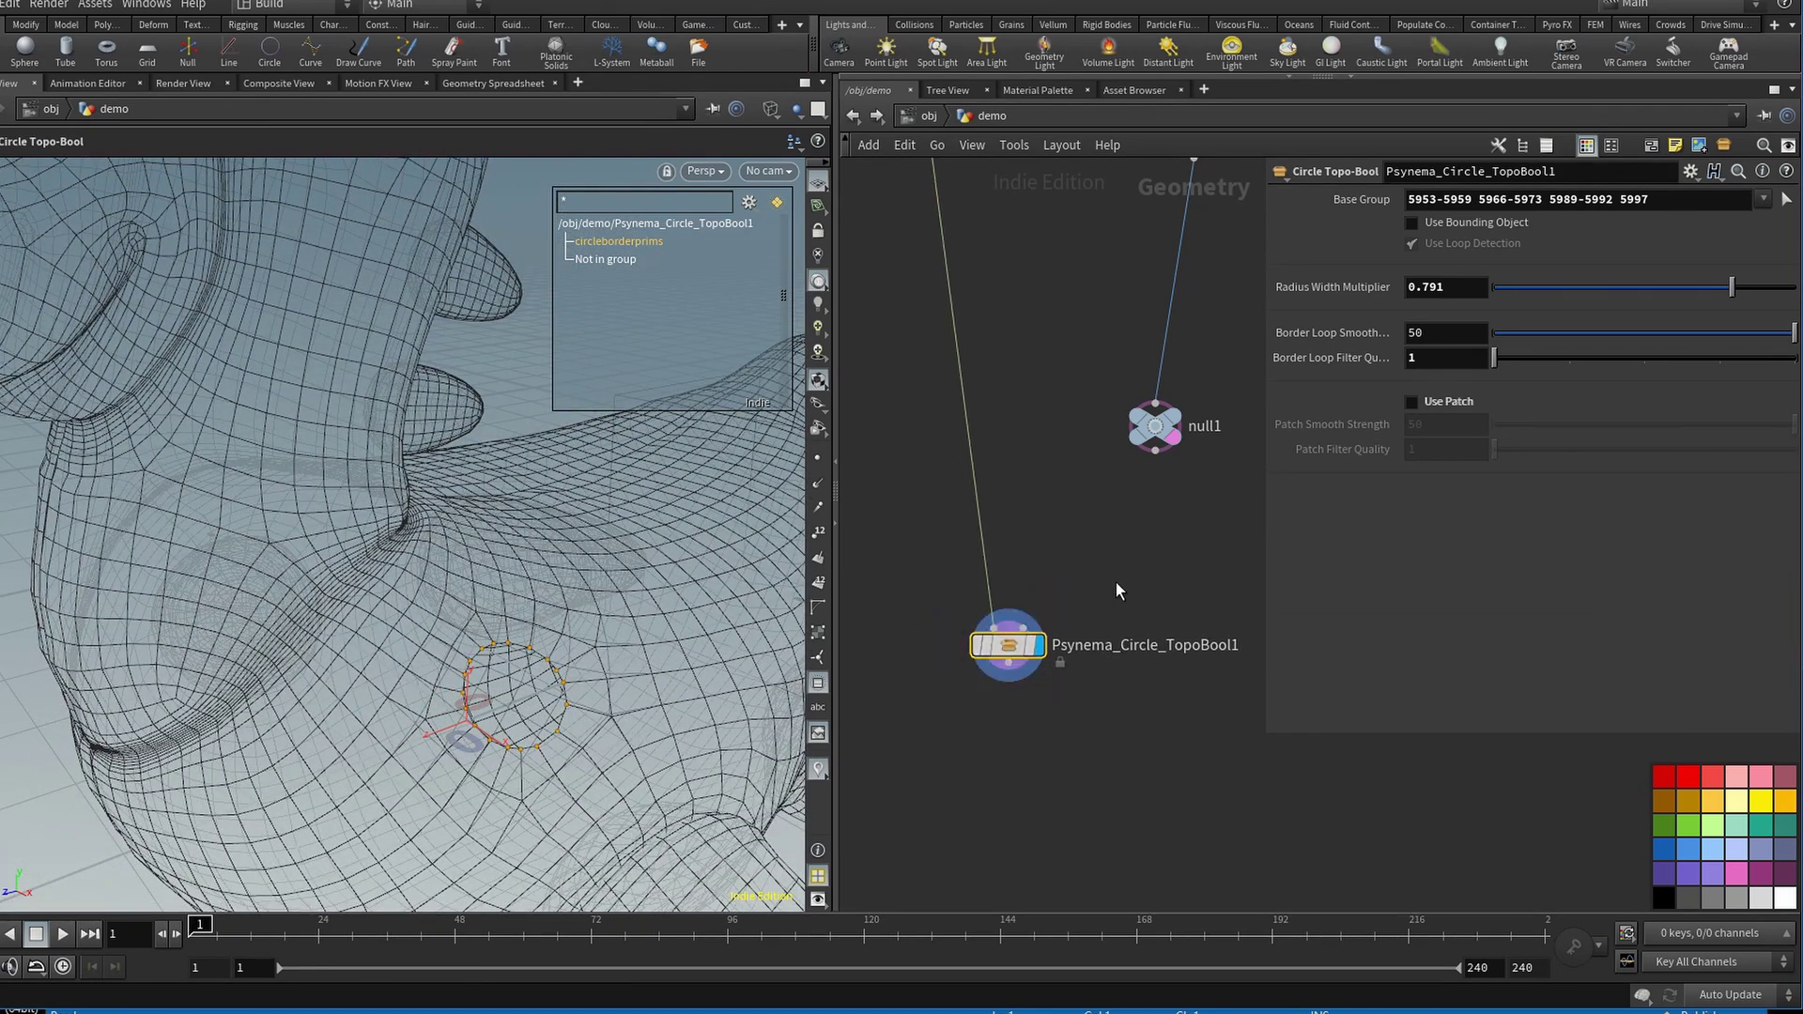
scroll(1124, 582, down, 3)
middle_drag(1116, 544, 1069, 626)
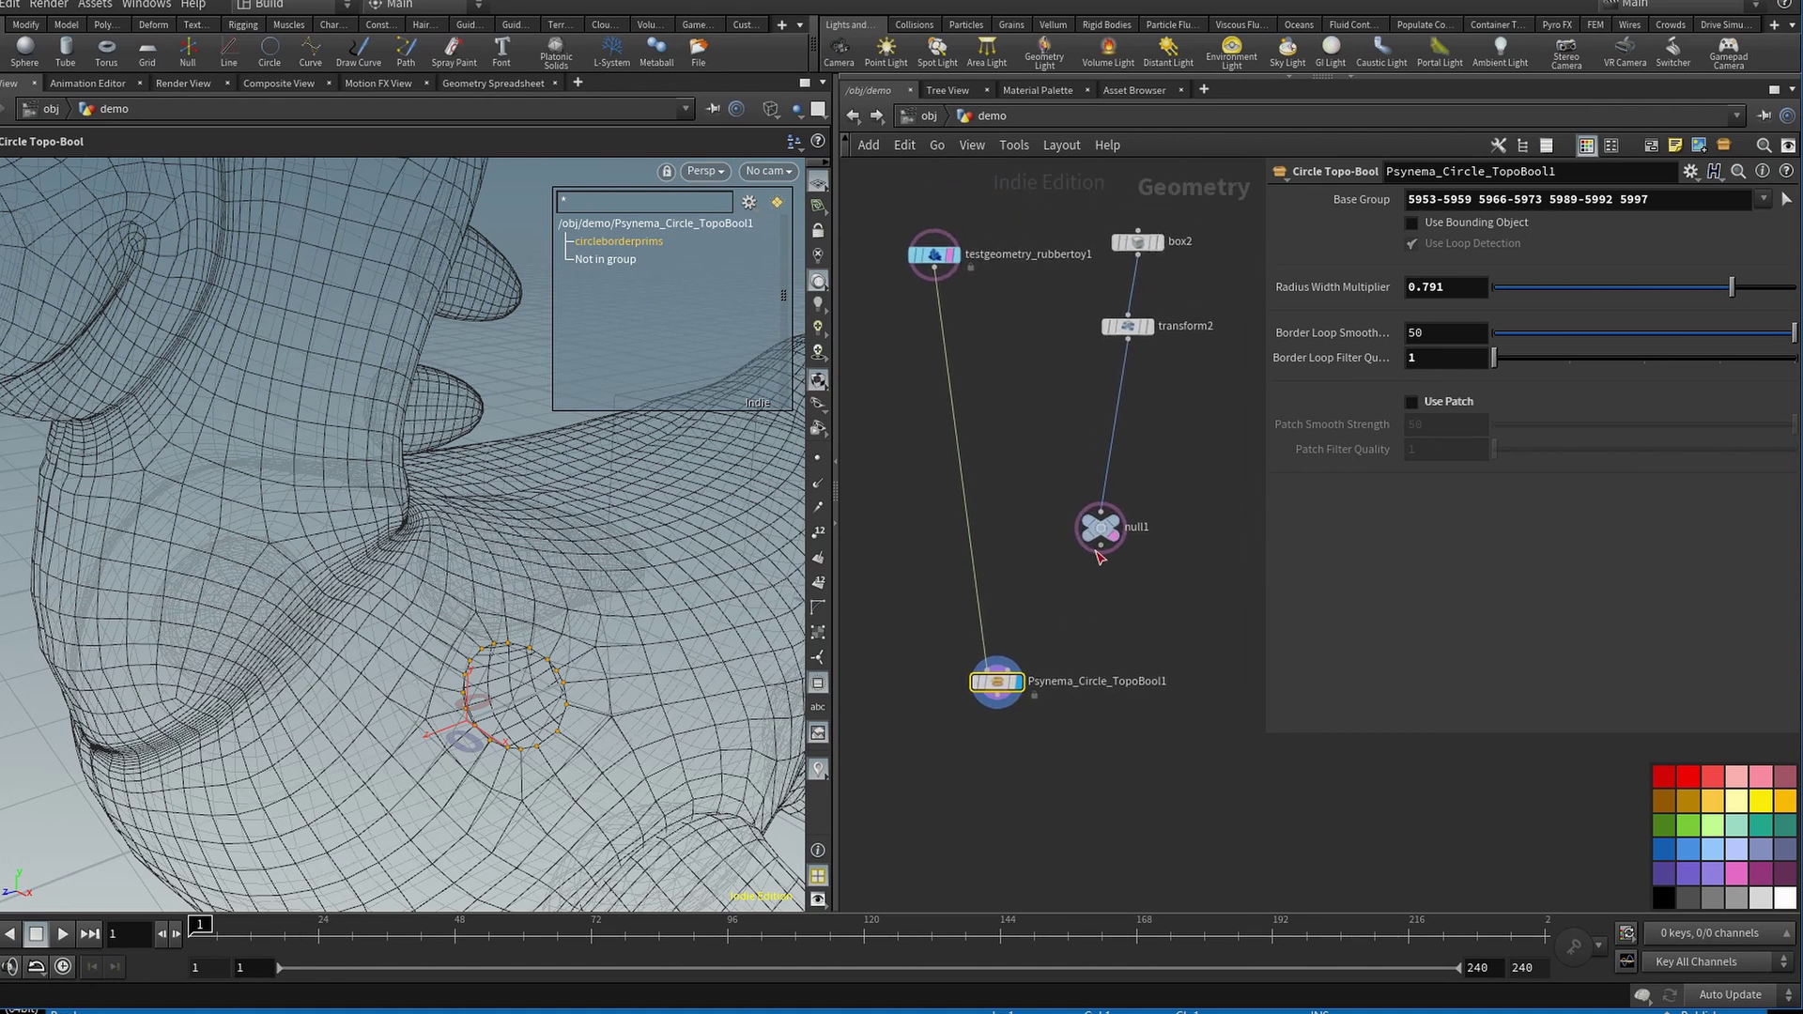
drag(1101, 546, 998, 663)
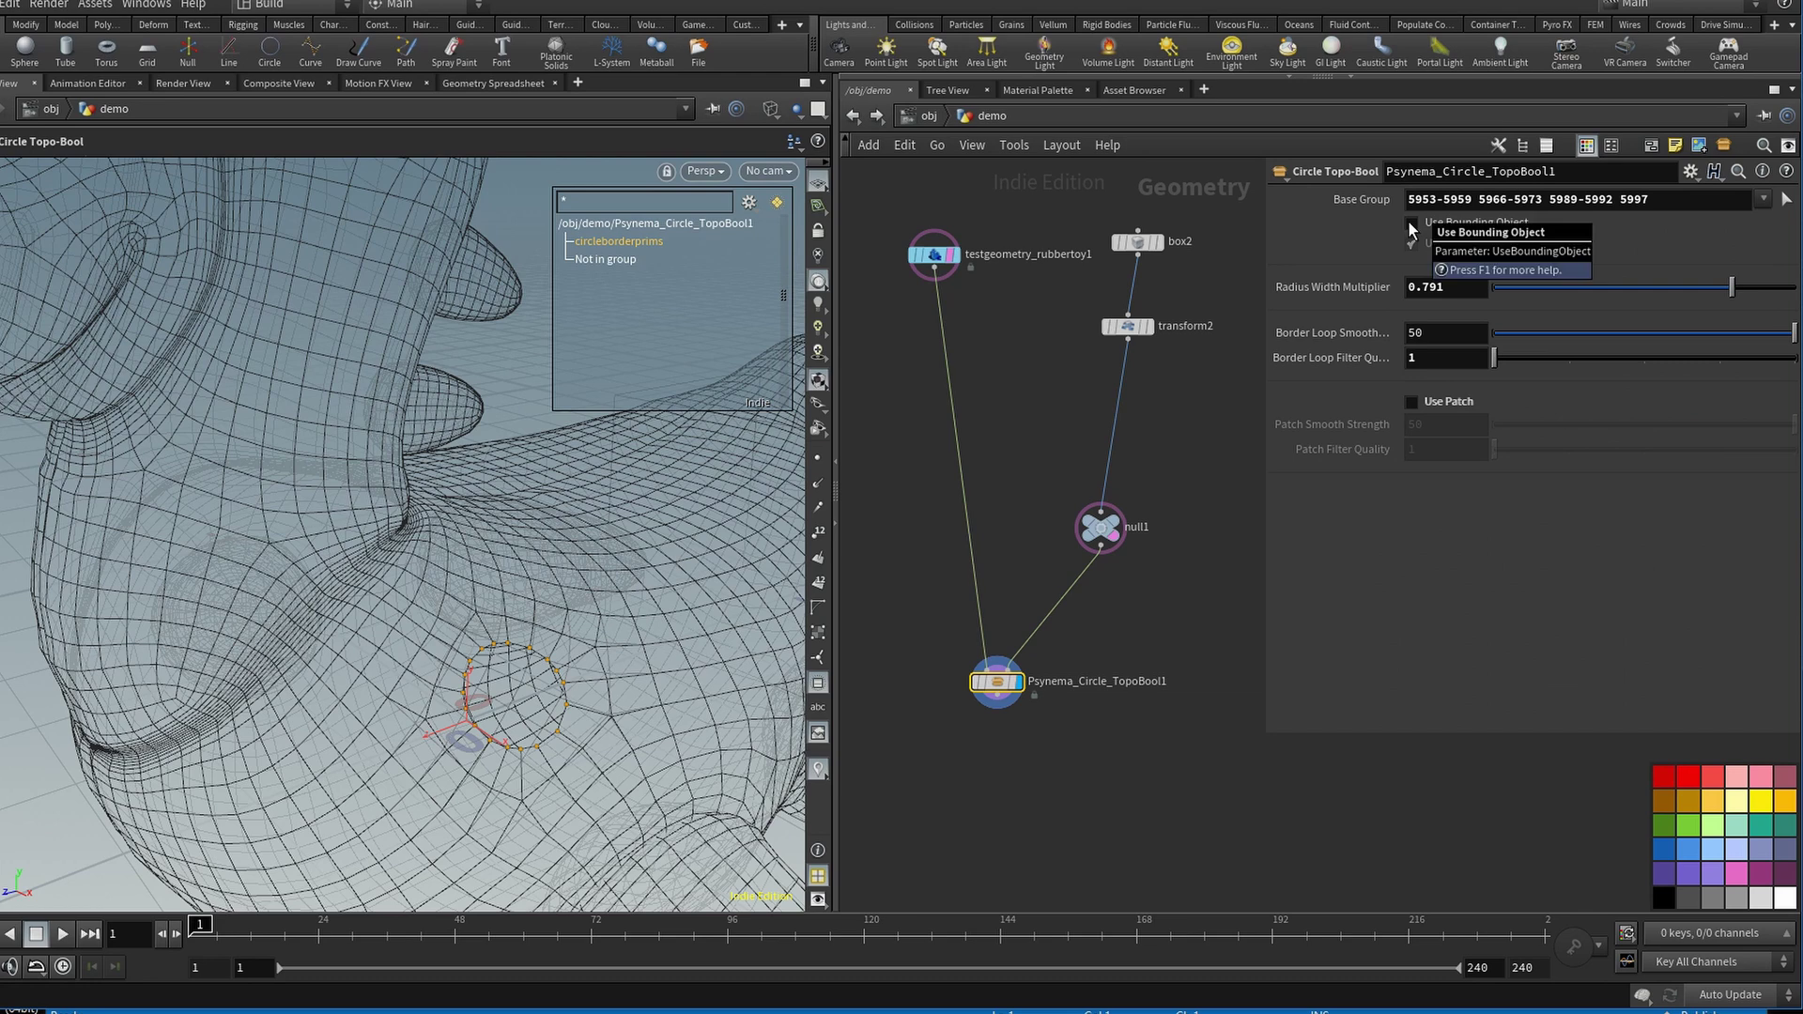
click(1412, 223)
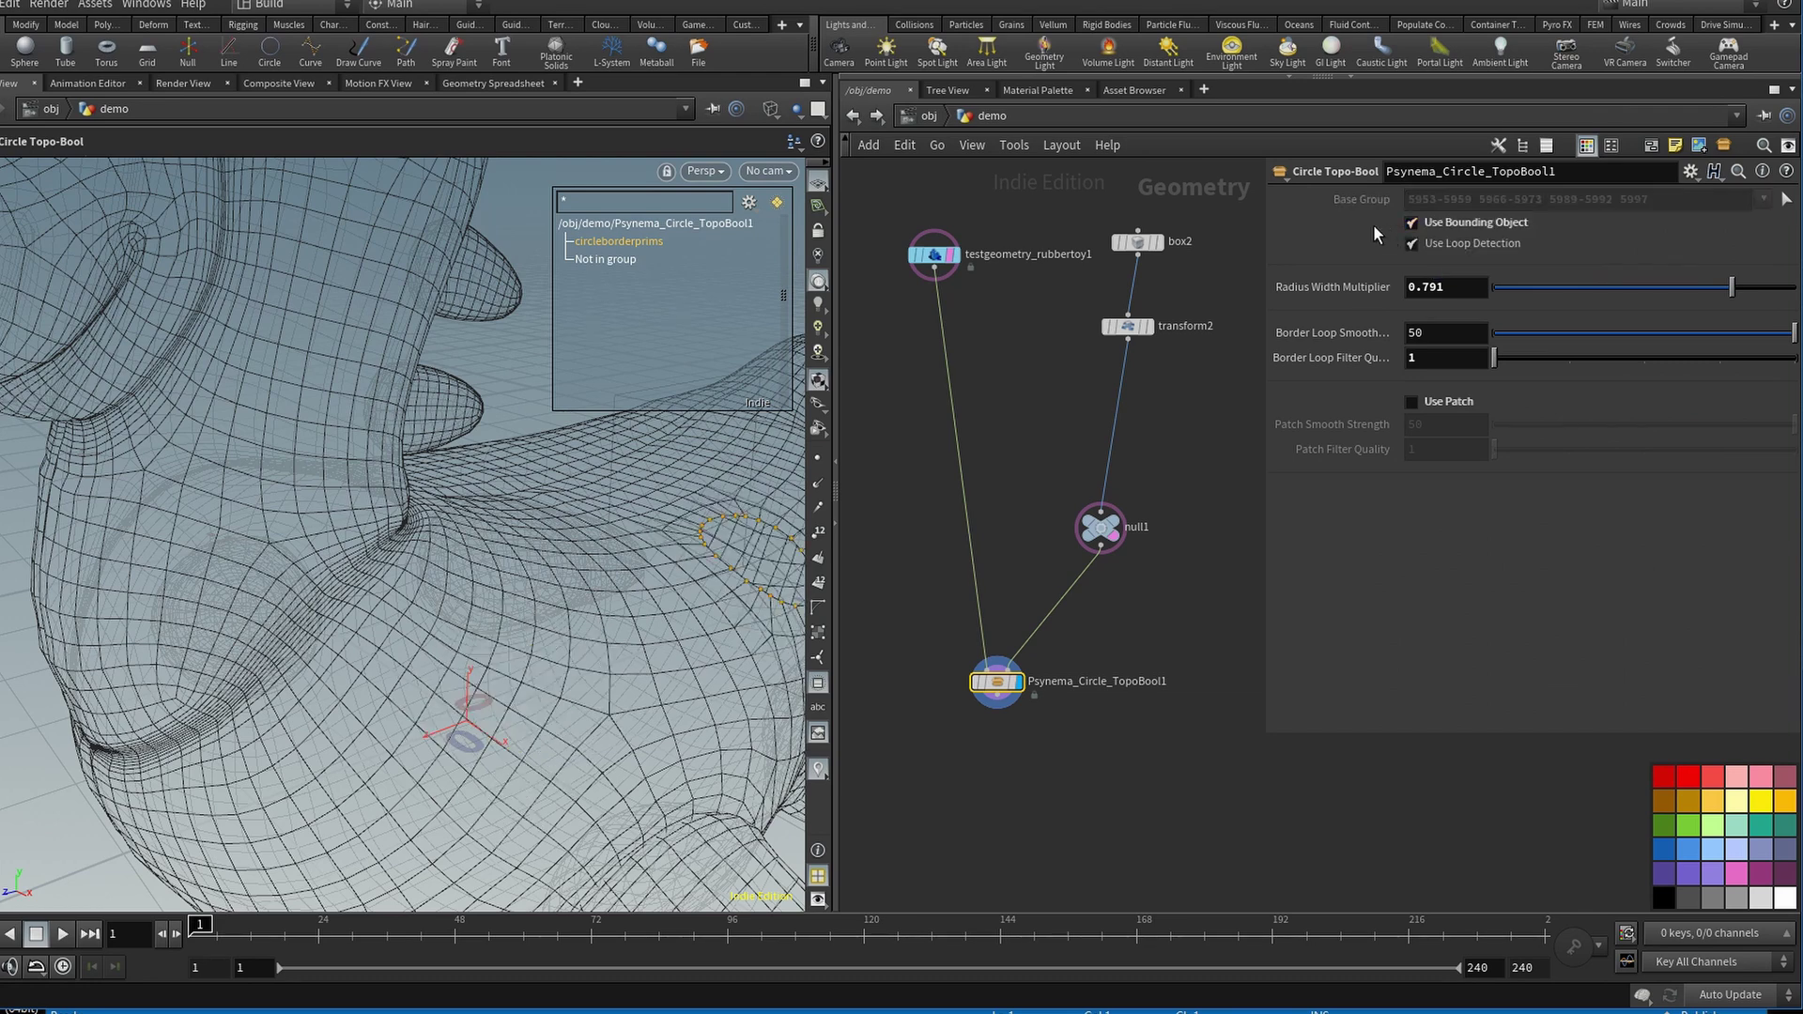
Display box2 and transform2 to examine the bounding box's size and placement against the toy's body.
click(1161, 243)
drag(616, 504, 476, 529)
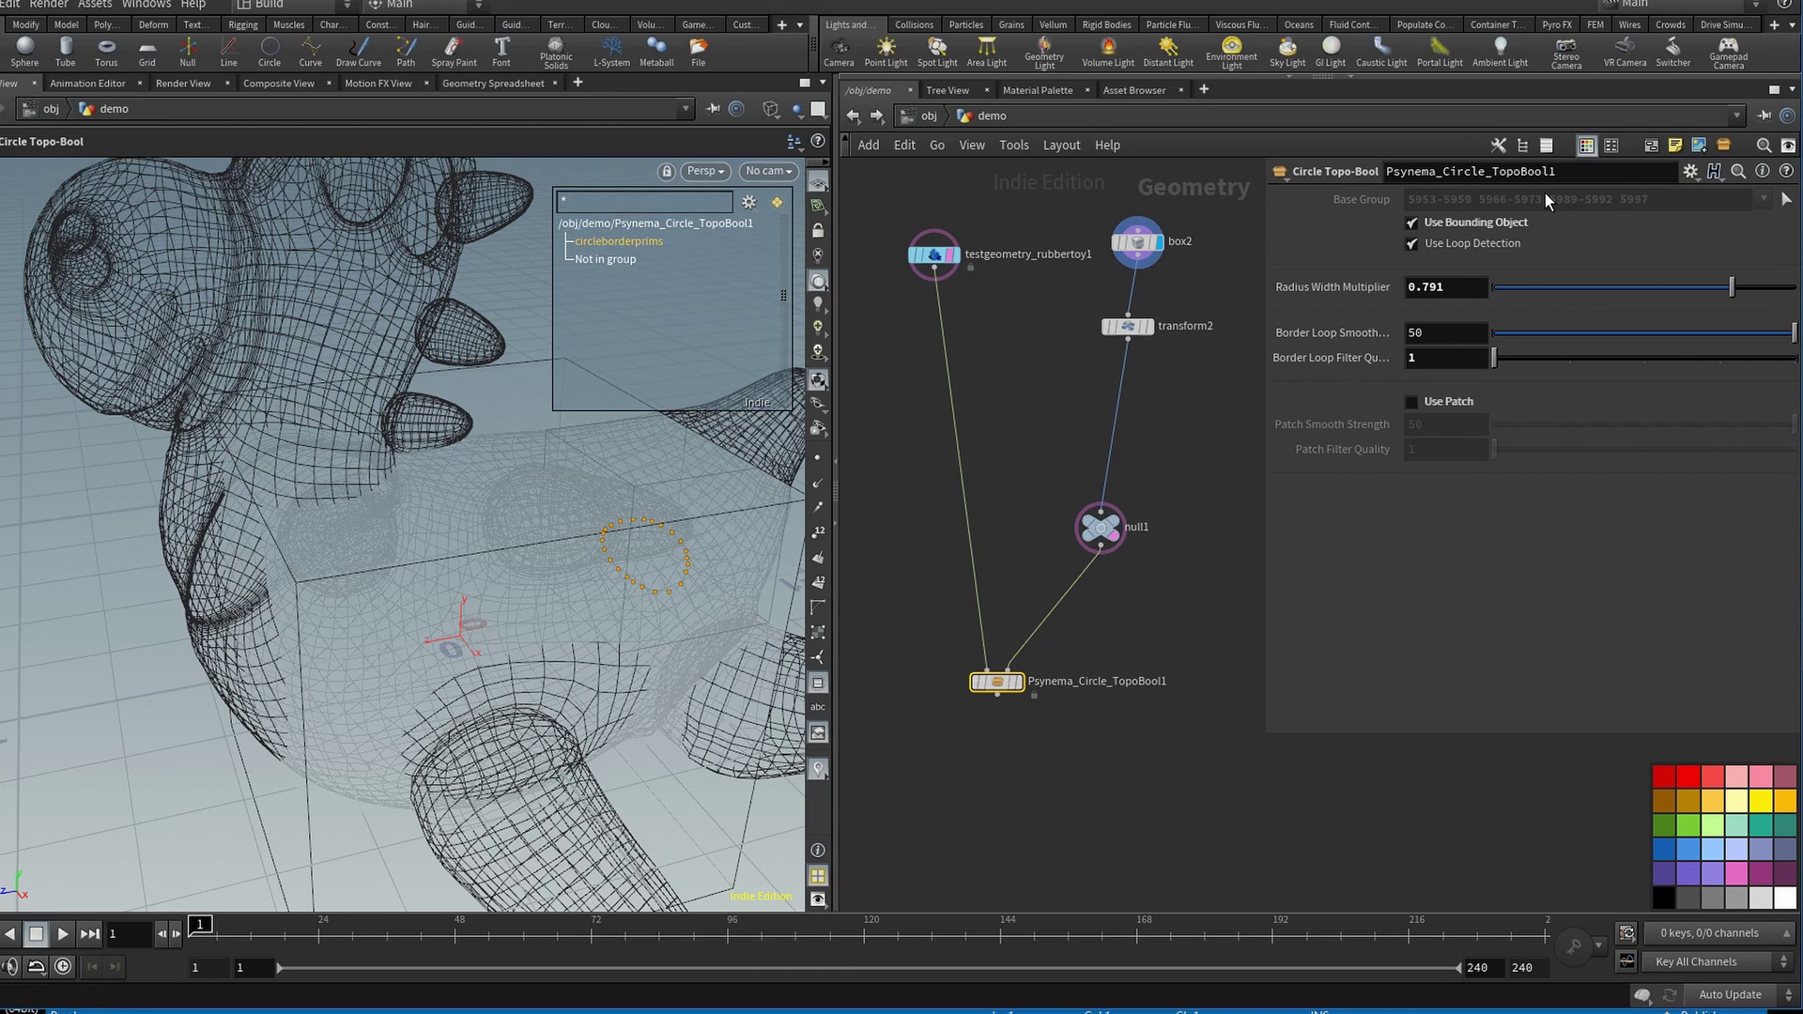
click(1148, 327)
click(1124, 328)
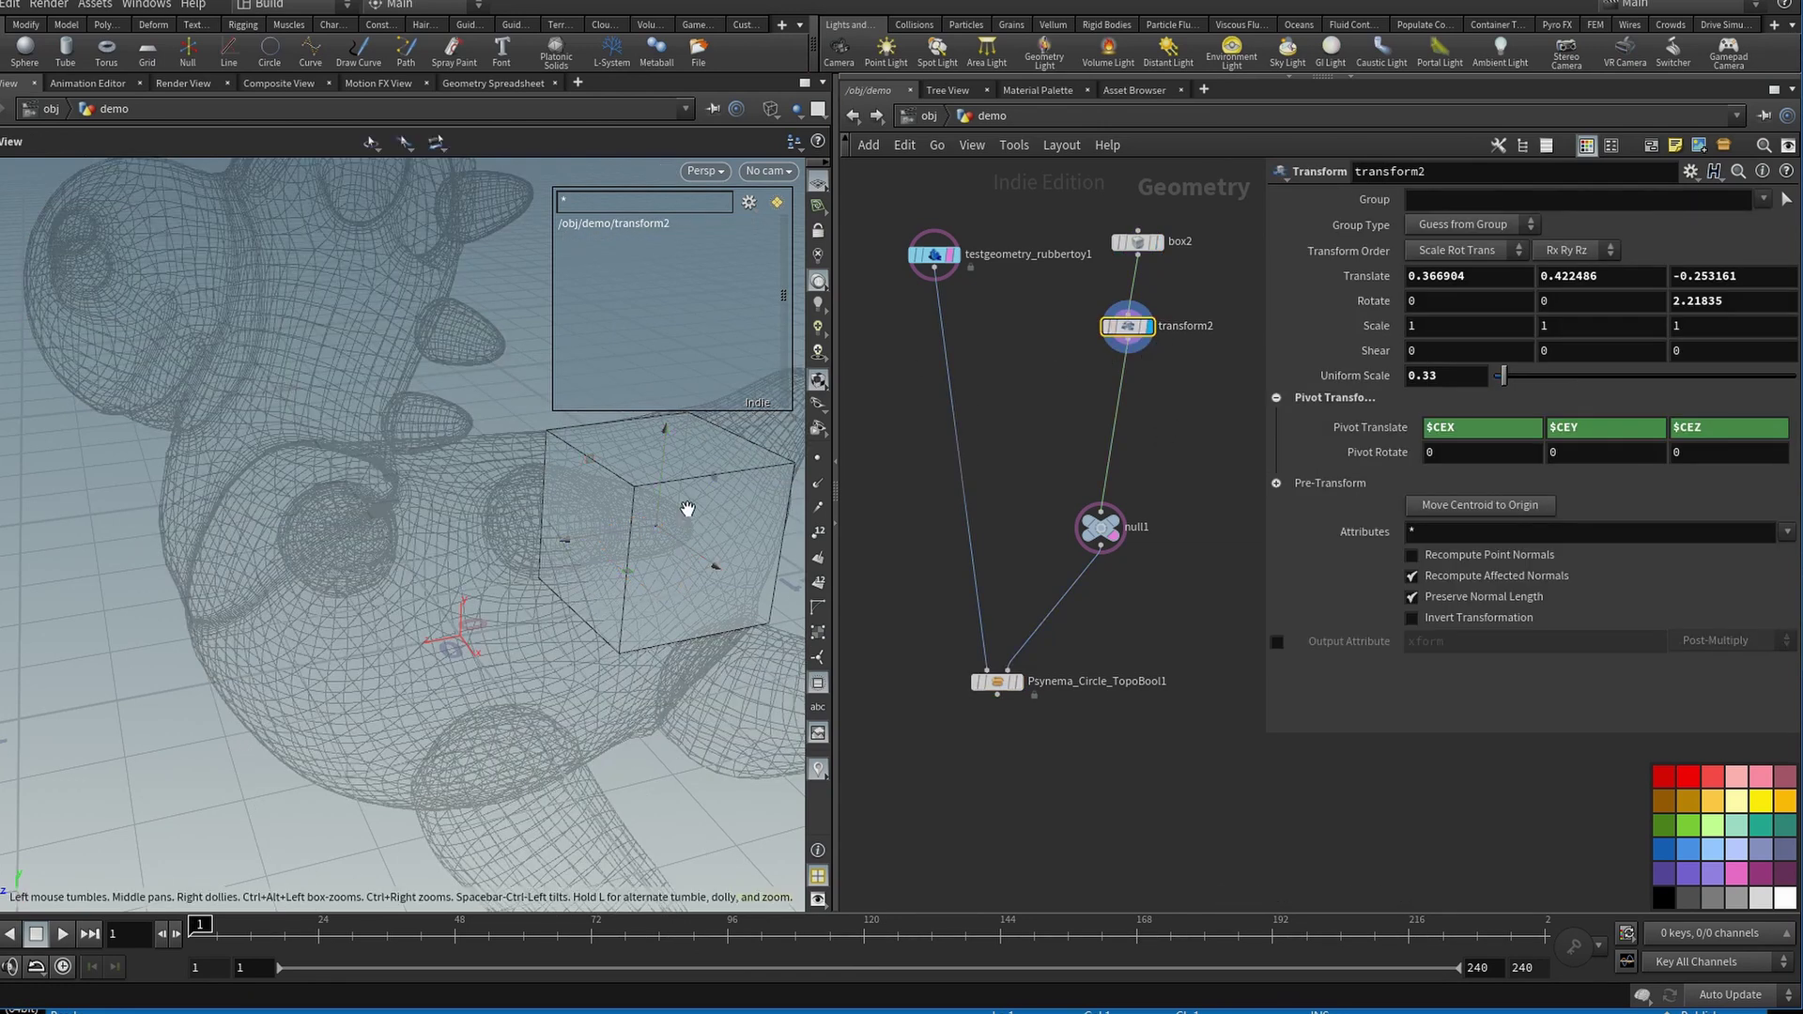
Display the Circle Topo-Bool node again and inspect the hole in the toy's side up close.
click(1018, 682)
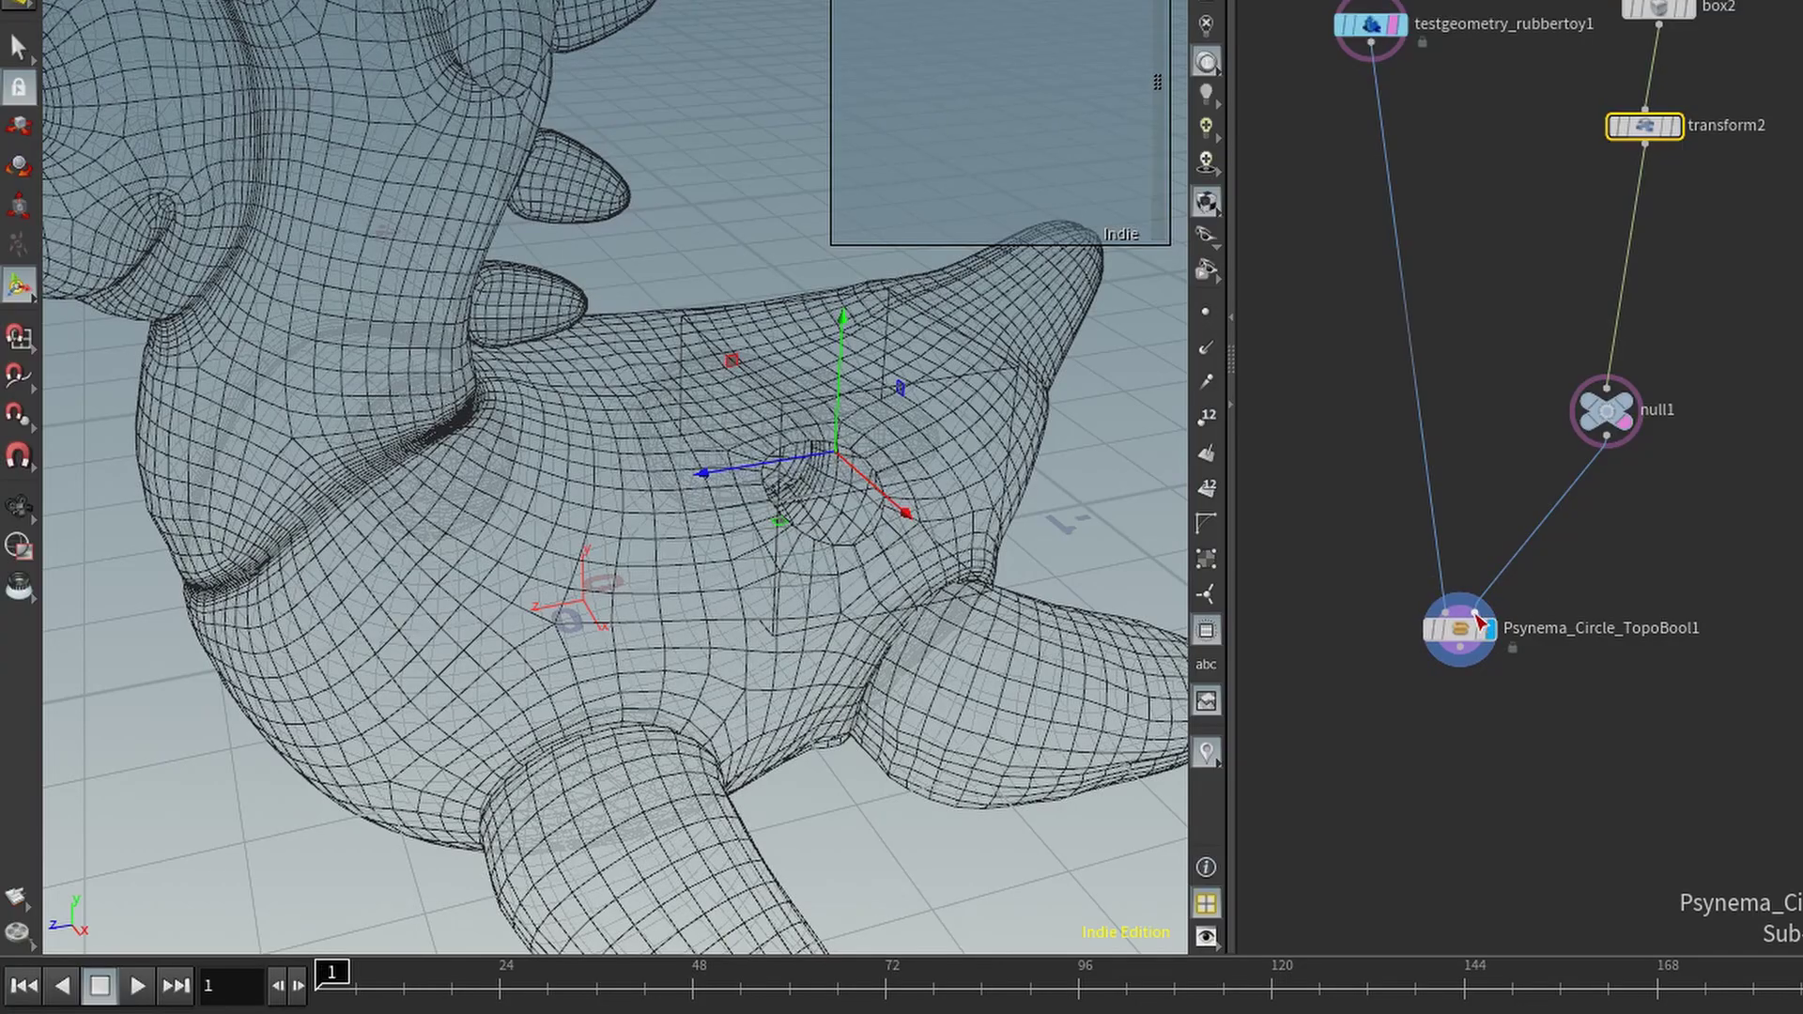
click(994, 680)
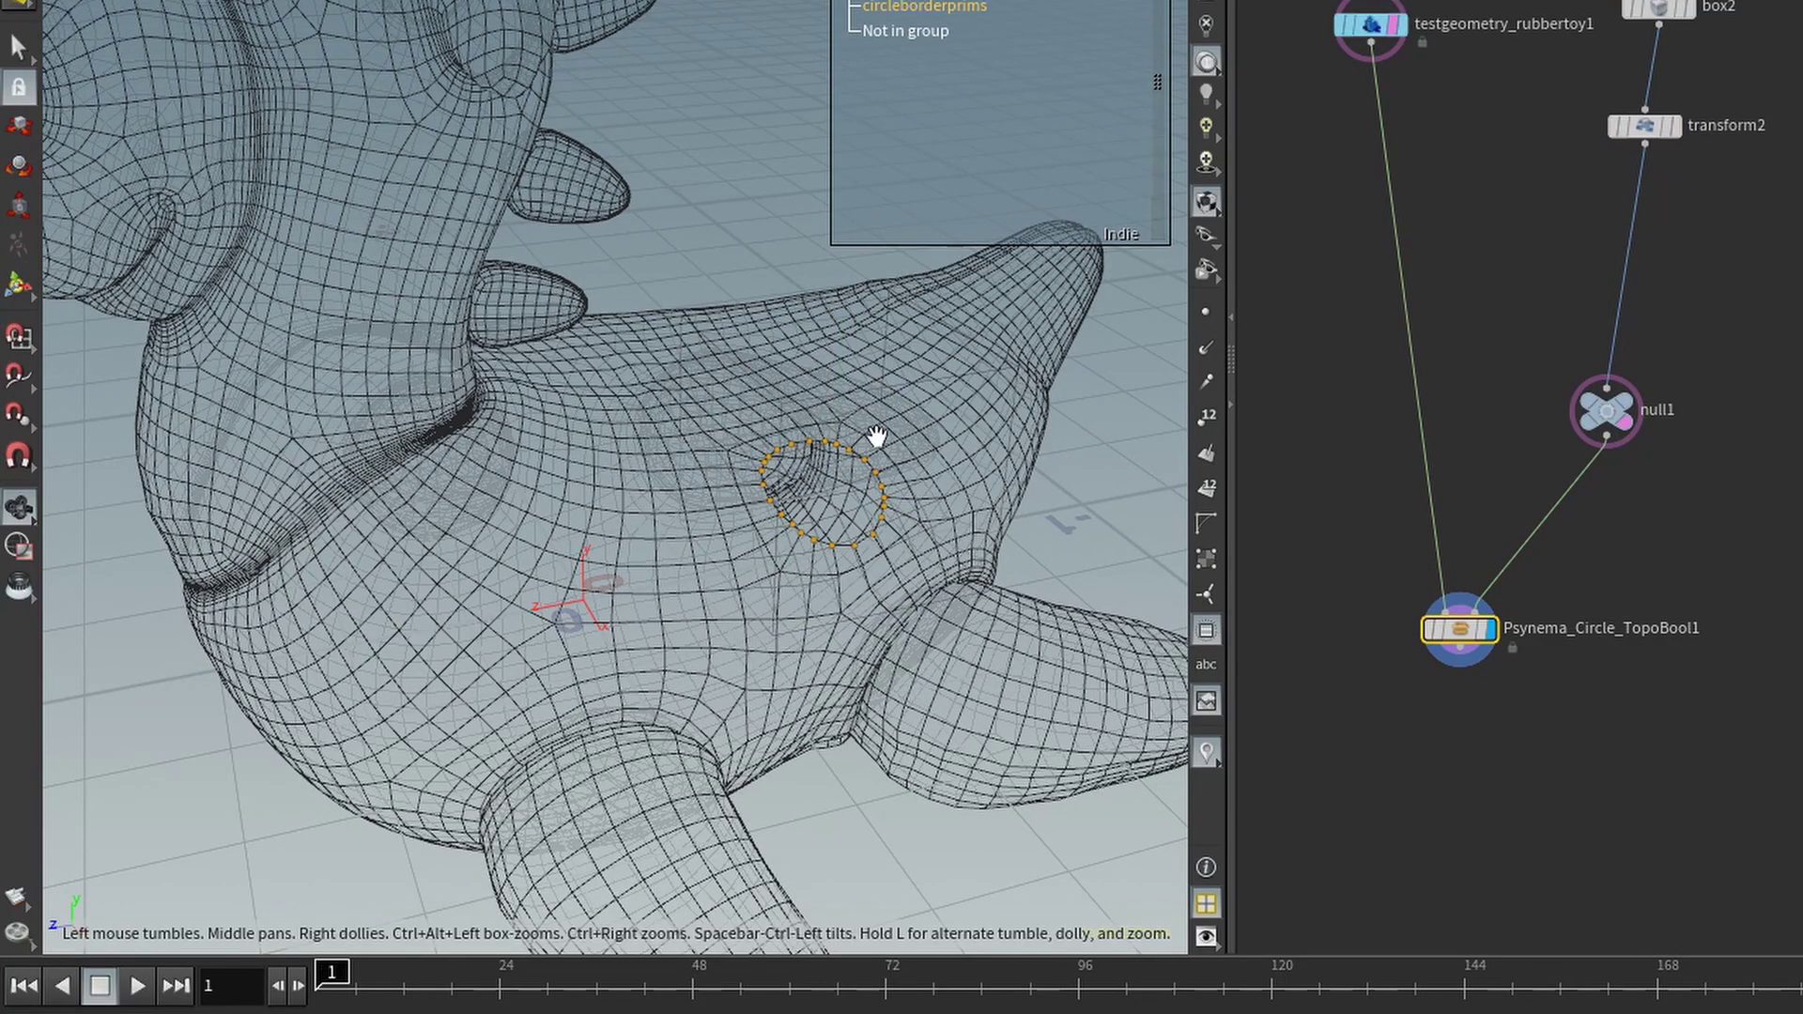
key(f)
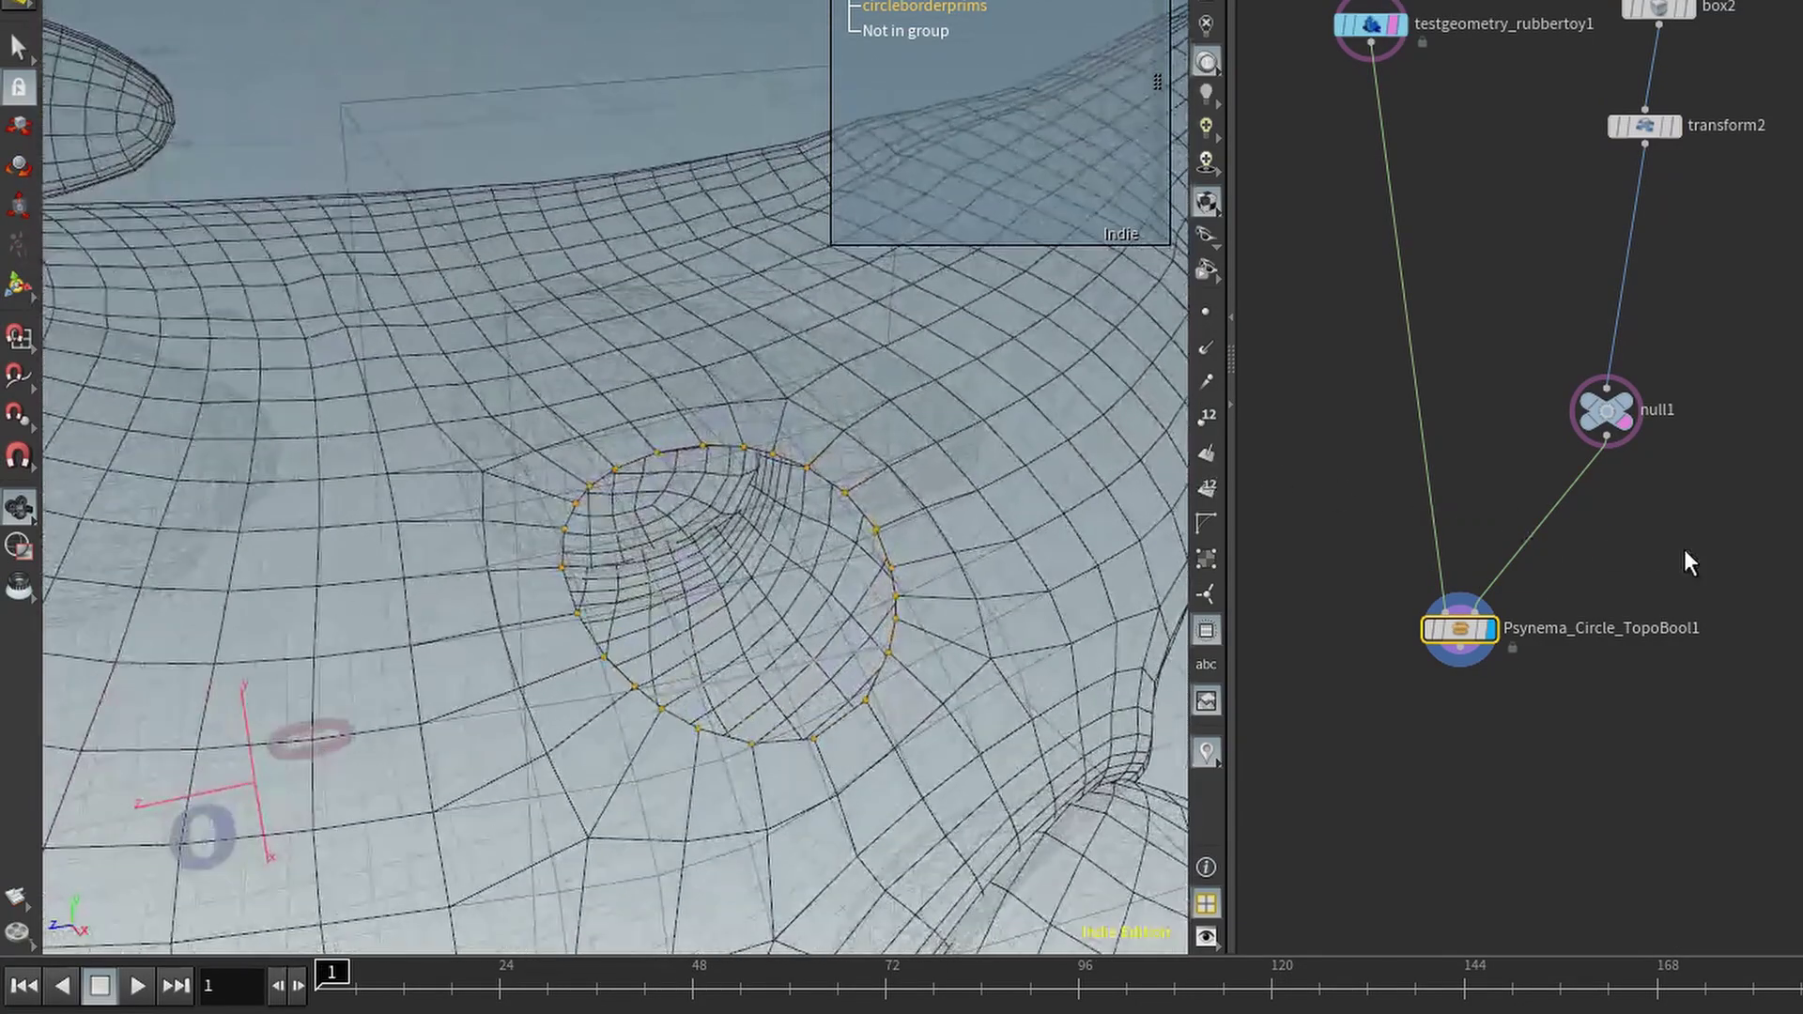
mouse_move(1450, 634)
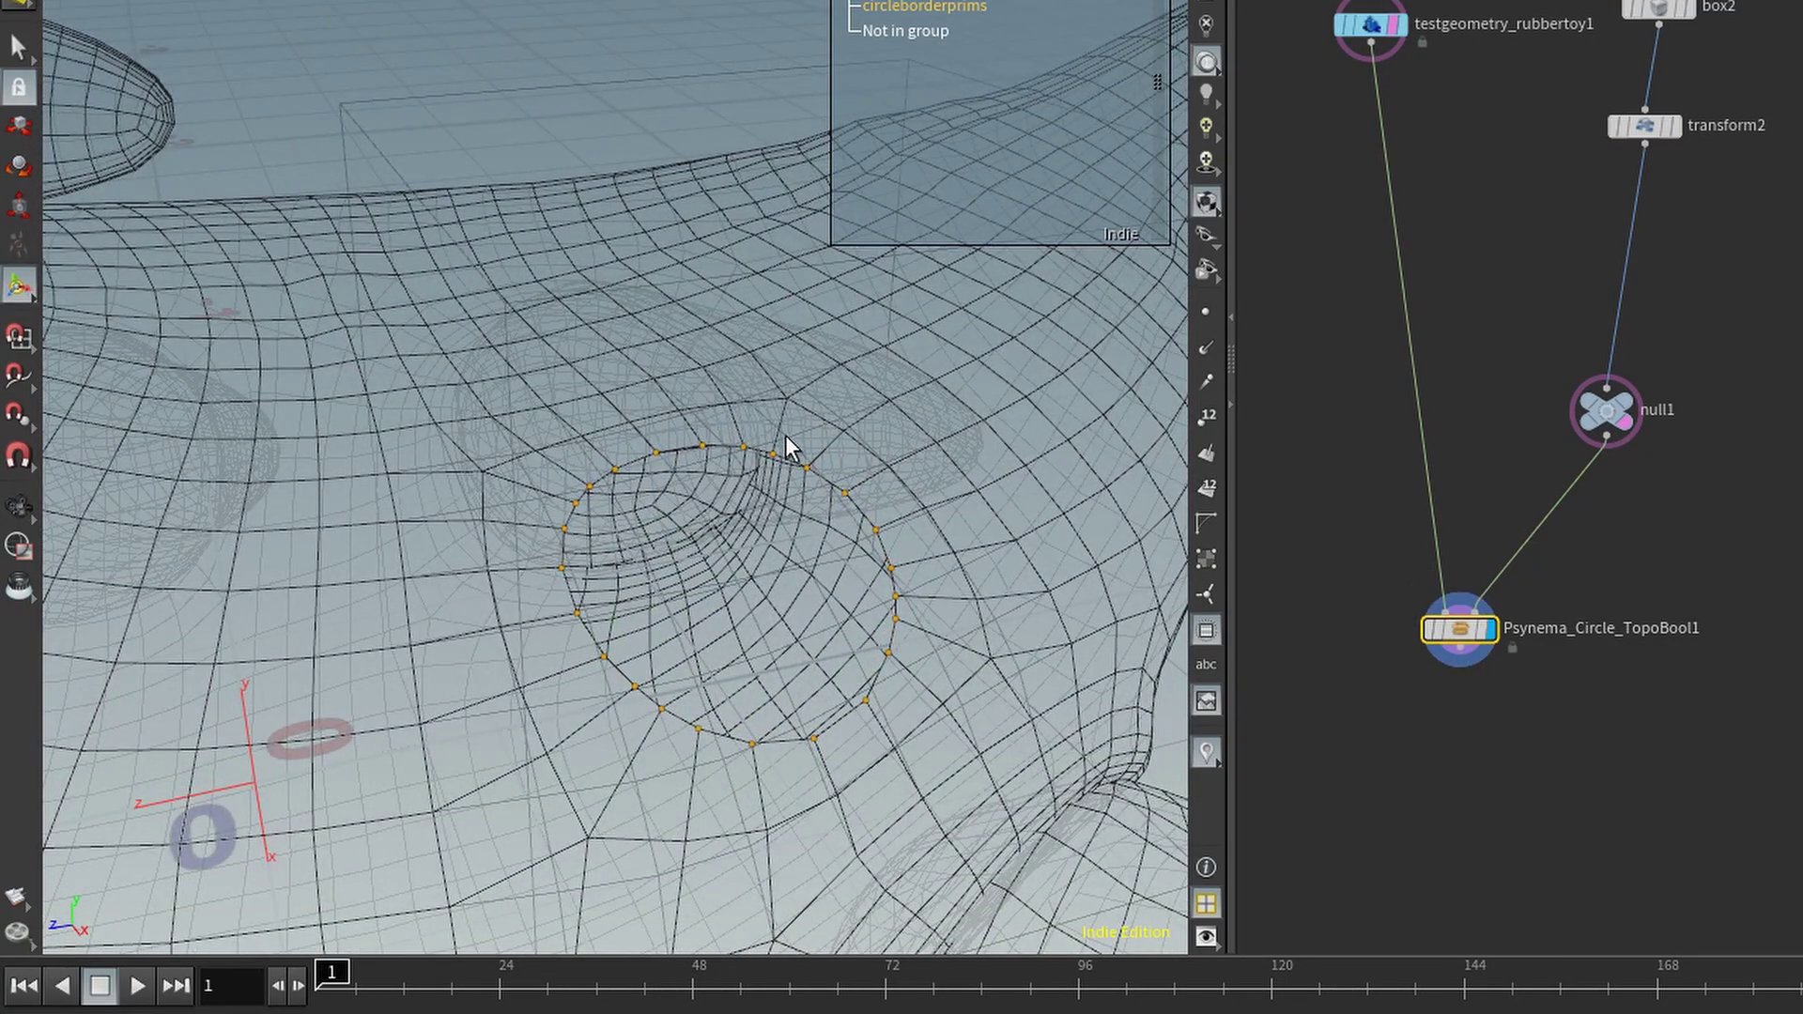
key(Escape)
drag(567, 785, 926, 596)
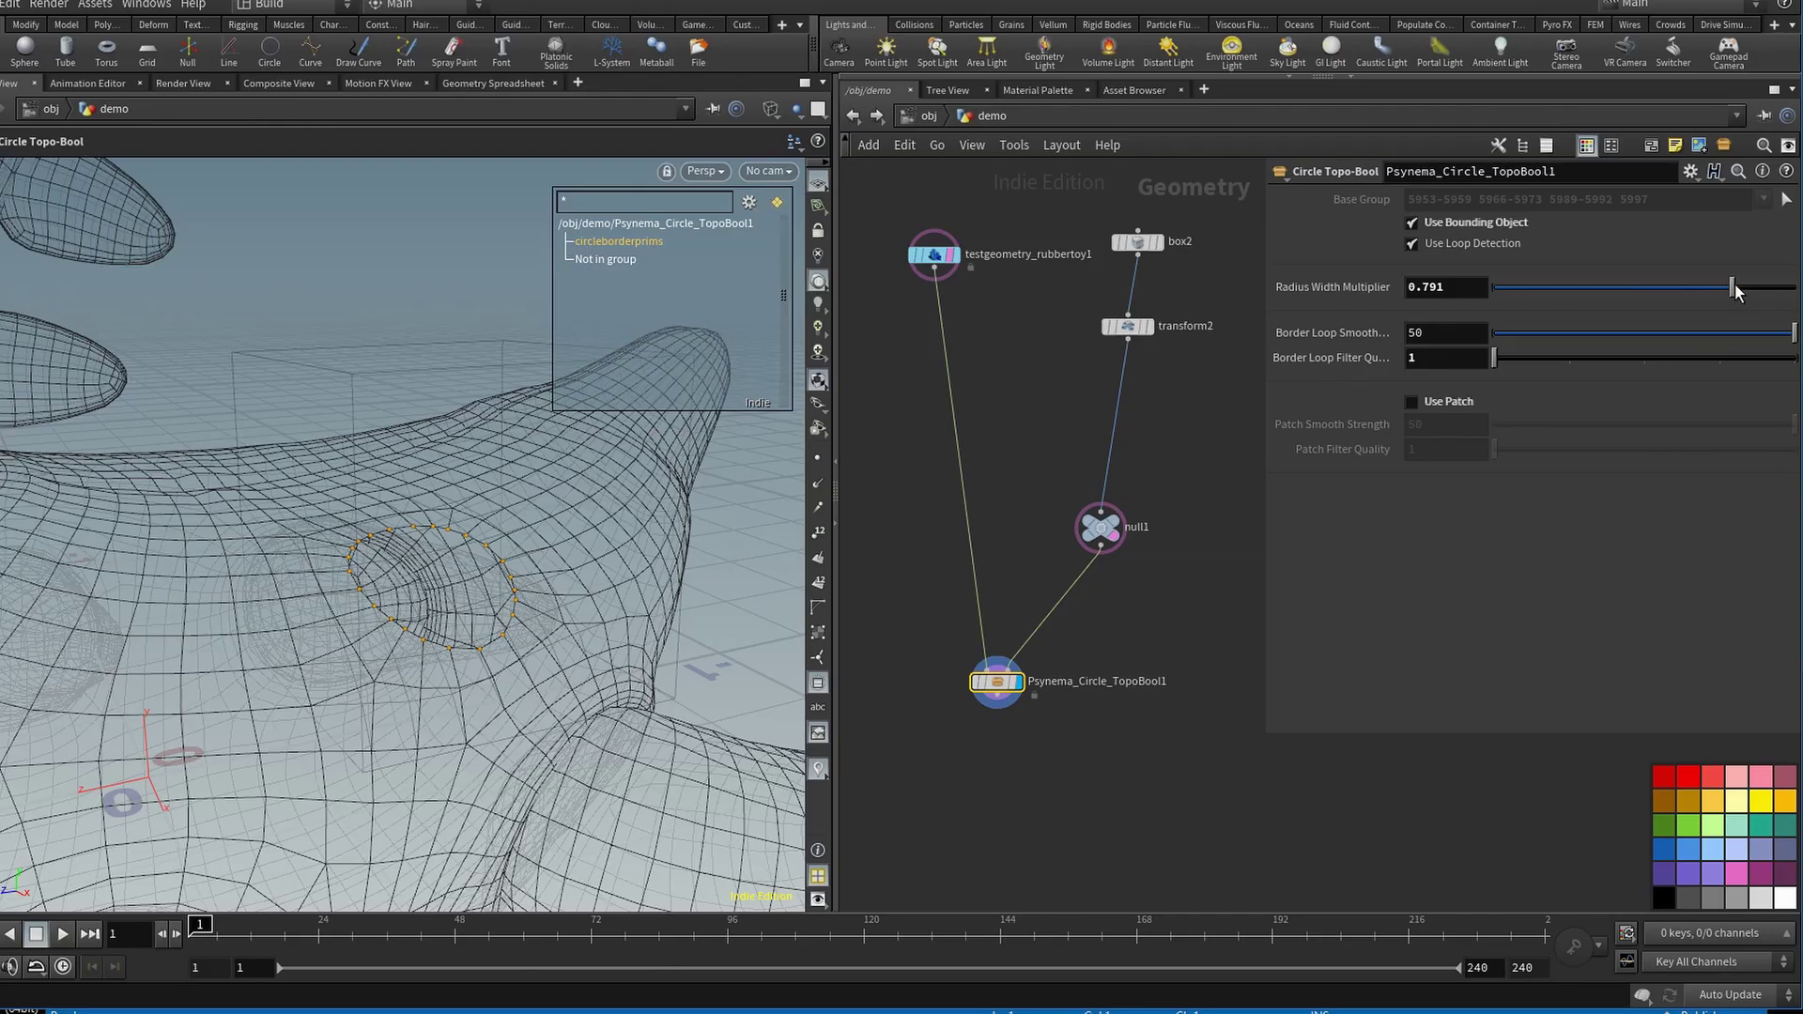
Set the Radius Width Multiplier to 0.825 and the Border Loop Smooth strength to 42.9.
drag(1738, 281, 1646, 330)
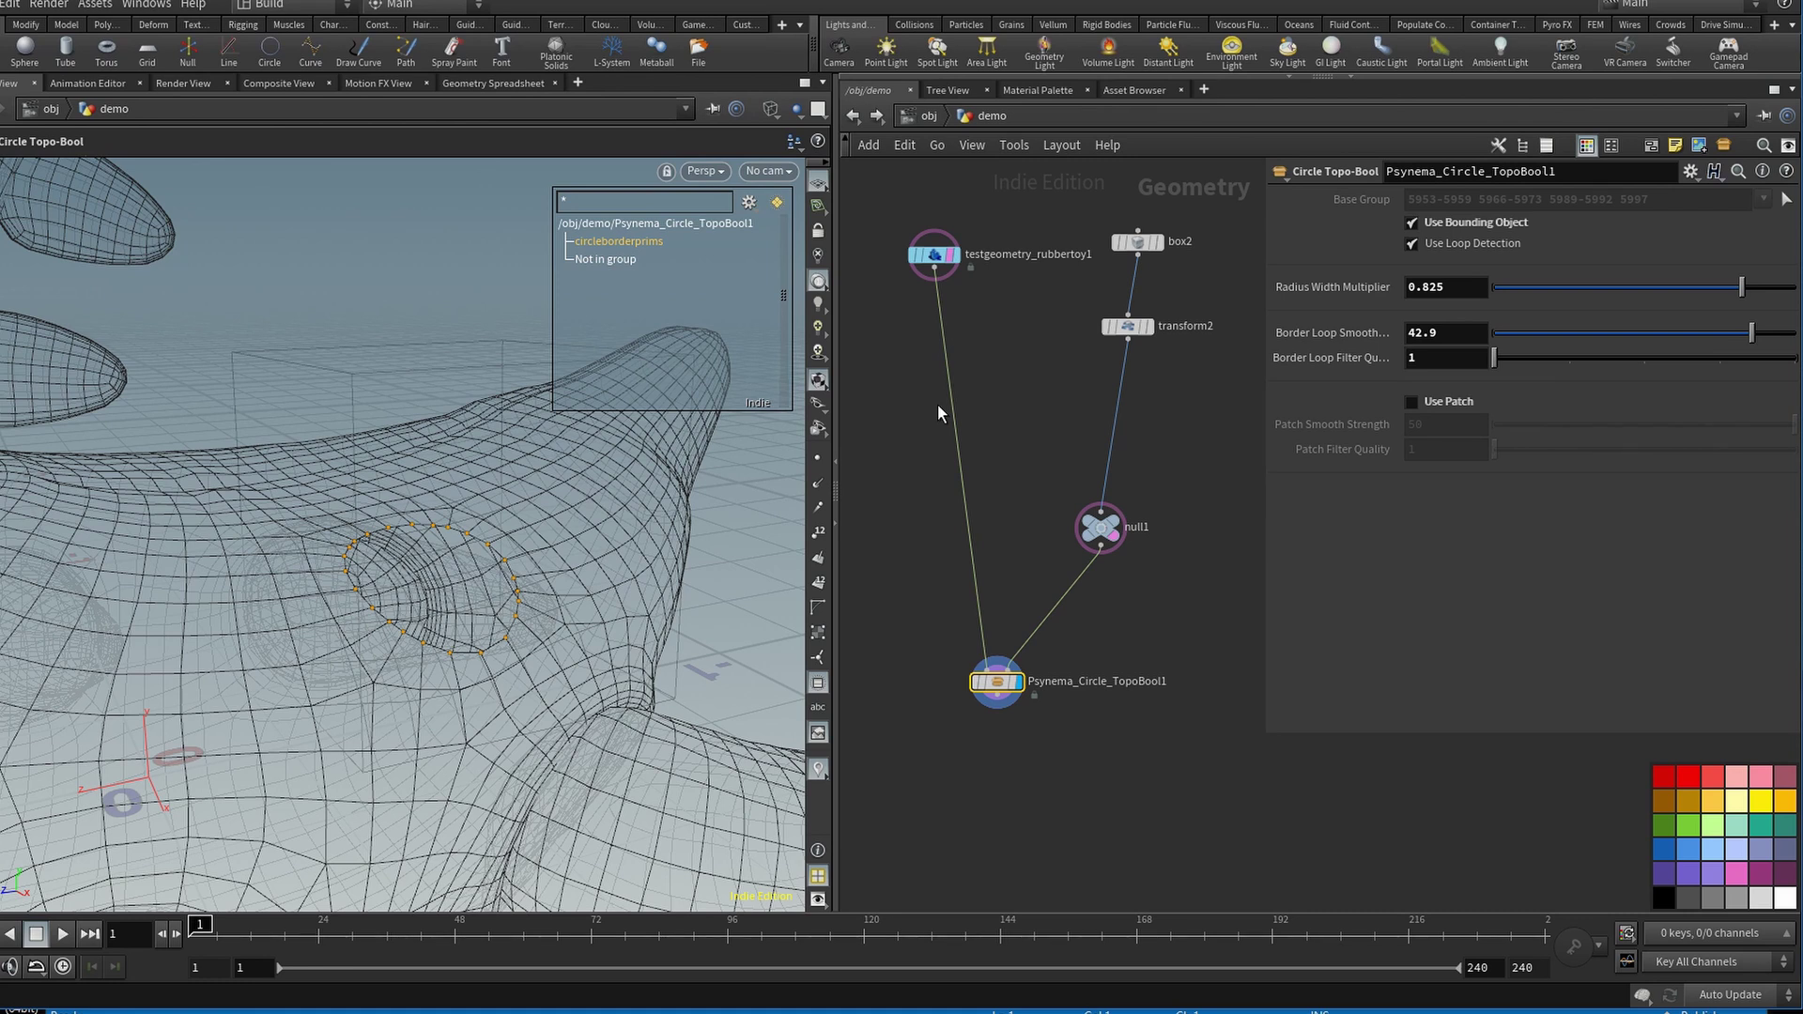
alt+drag(530, 546, 547, 551)
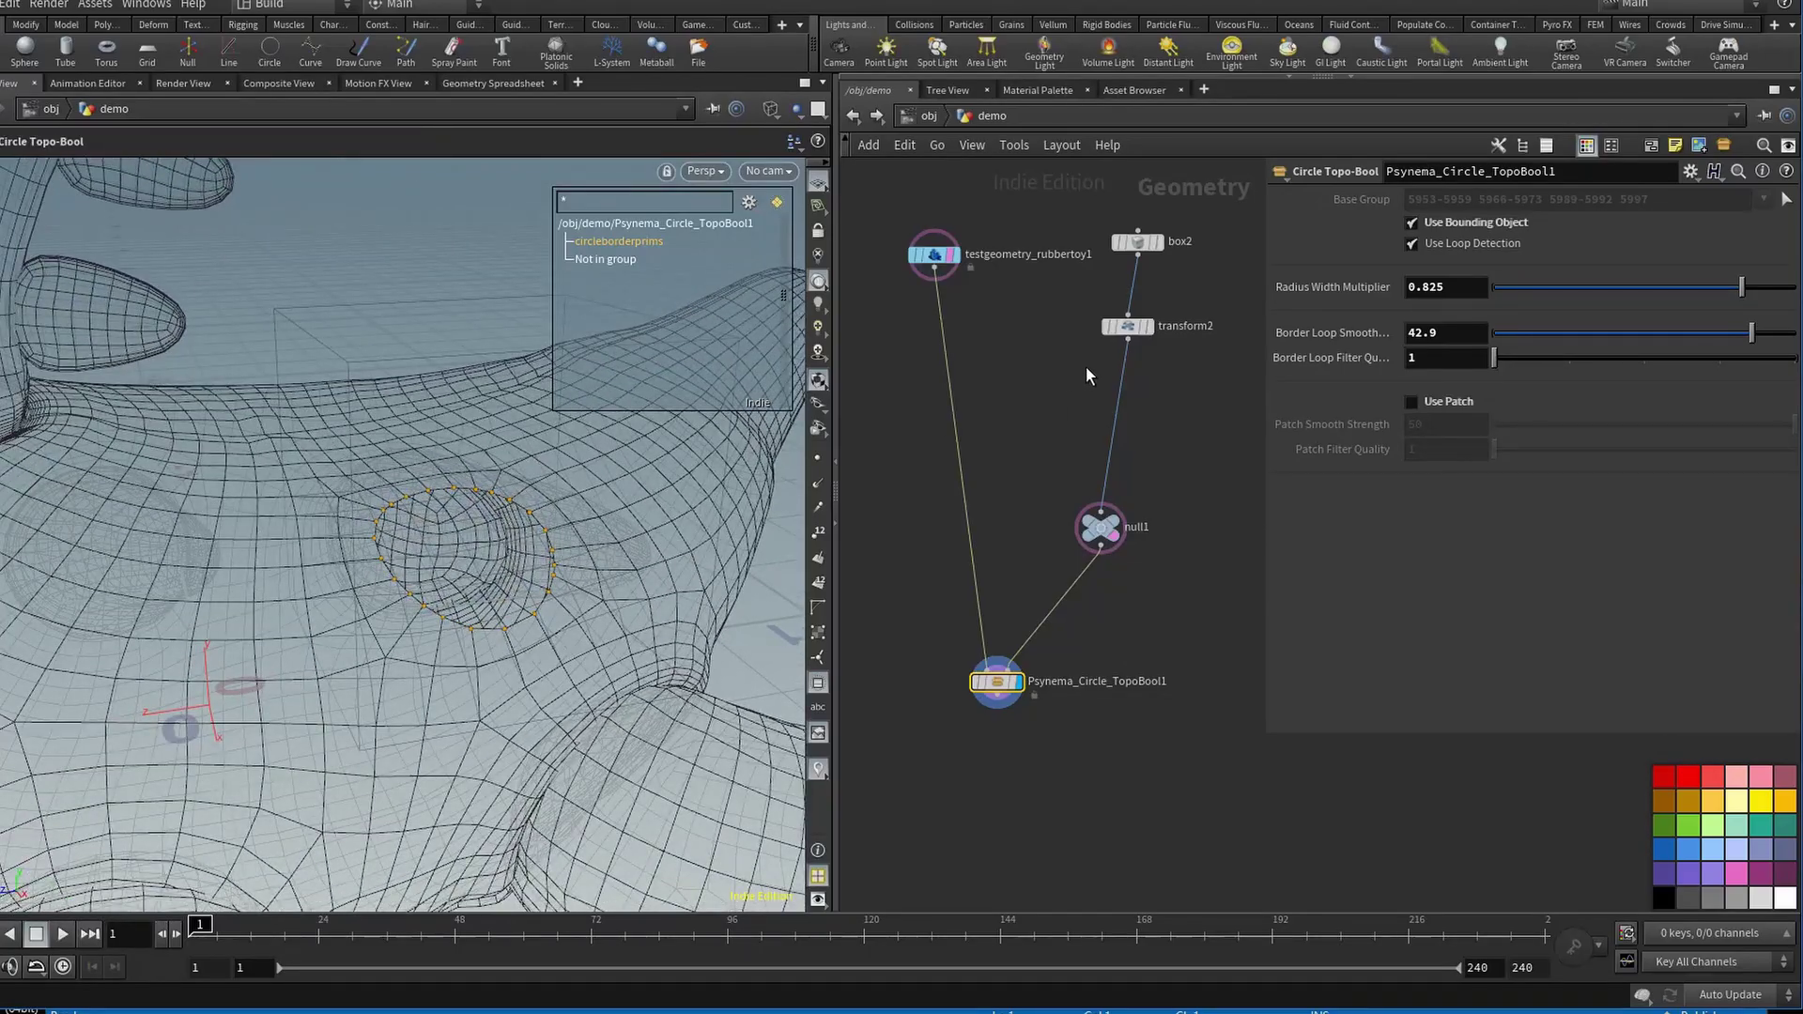
Move the bounding box across the toy's side in transform2, ending at Translate 0.371513, 0.303506, -0.11054.
click(1127, 326)
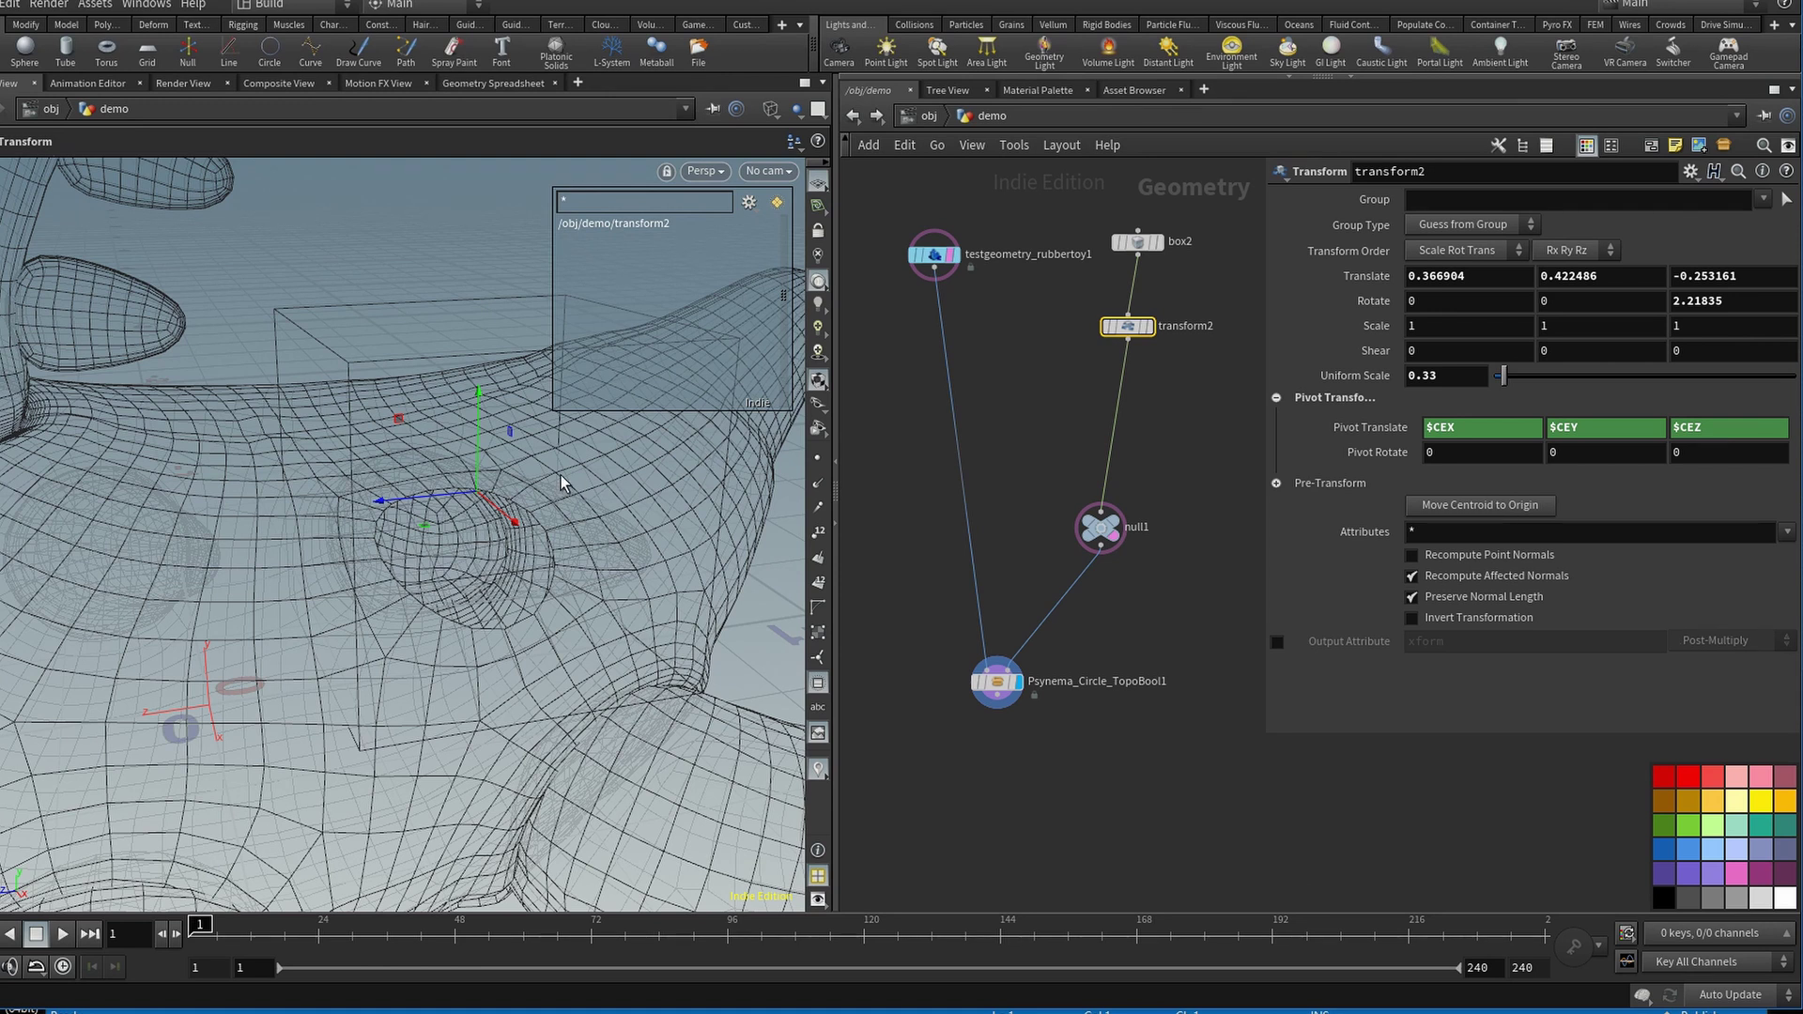
drag(425, 498, 419, 535)
key(Return)
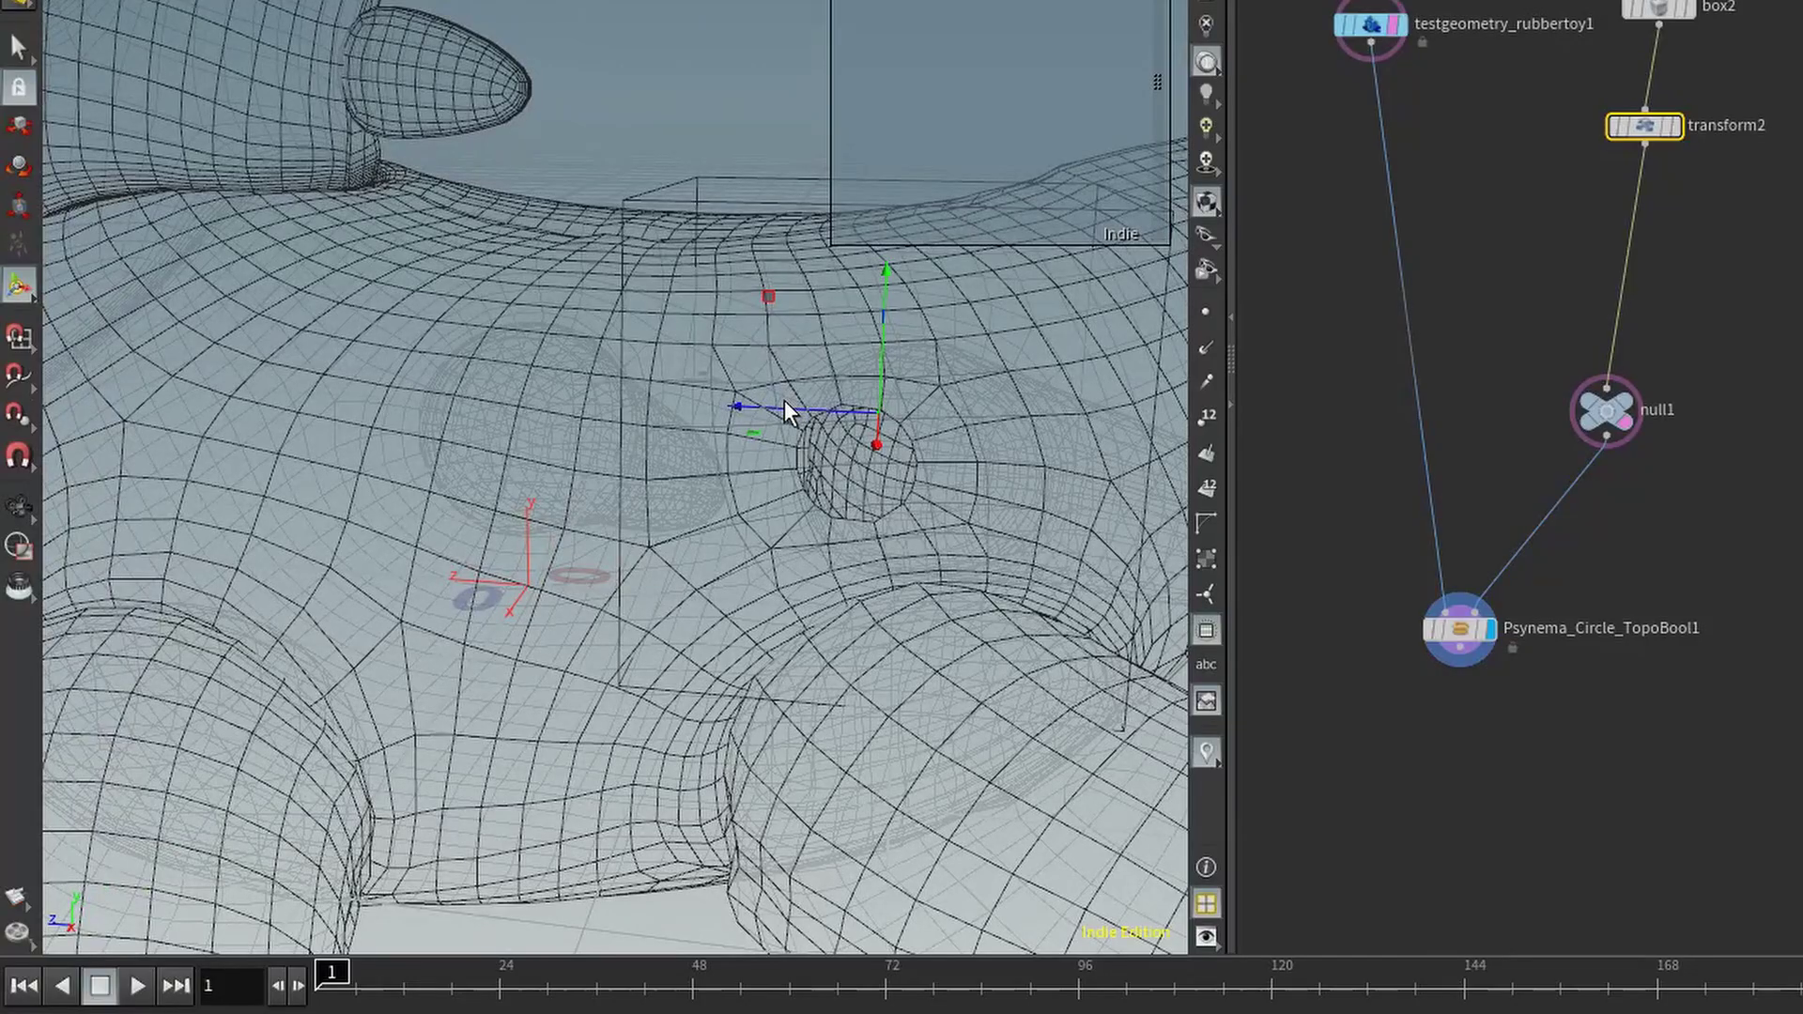
drag(785, 409, 563, 555)
key(Escape)
key(Return)
drag(390, 522, 383, 369)
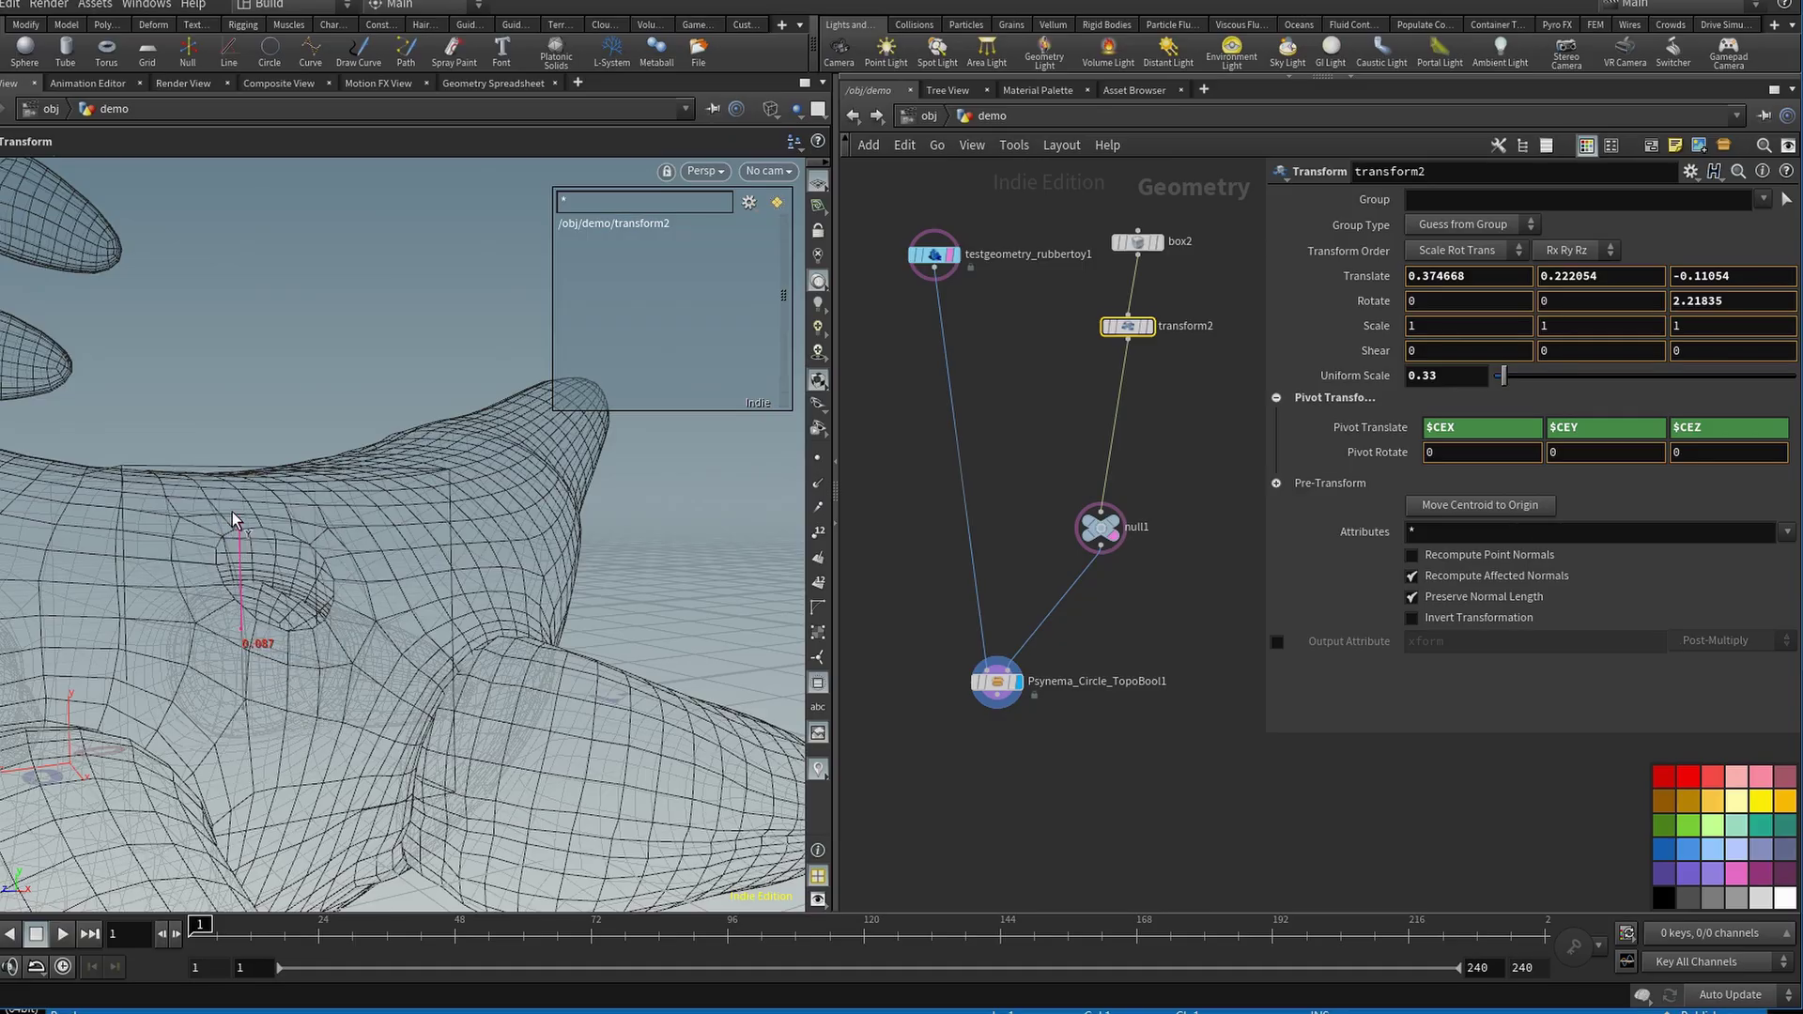
drag(236, 497, 620, 538)
Examine the relocated hole and its surrounding mesh flow from several angles with the Circle Topo-Bool node selected.
key(Escape)
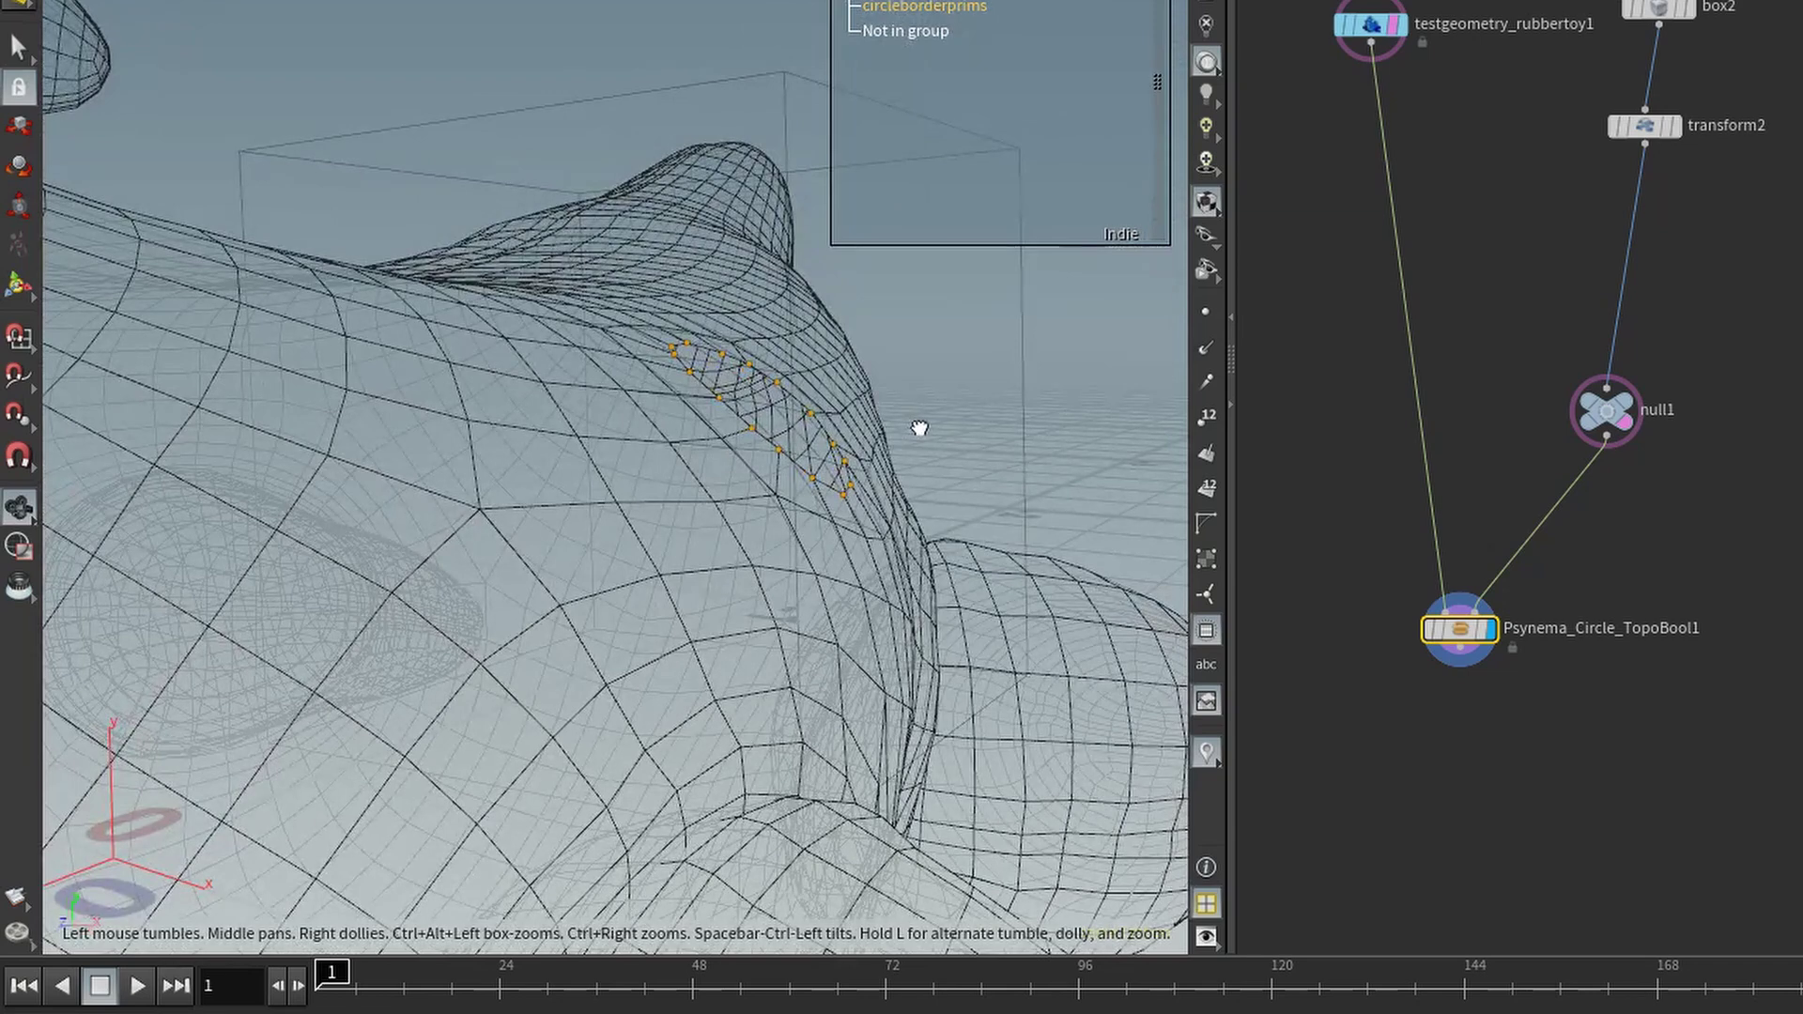
drag(920, 428, 837, 455)
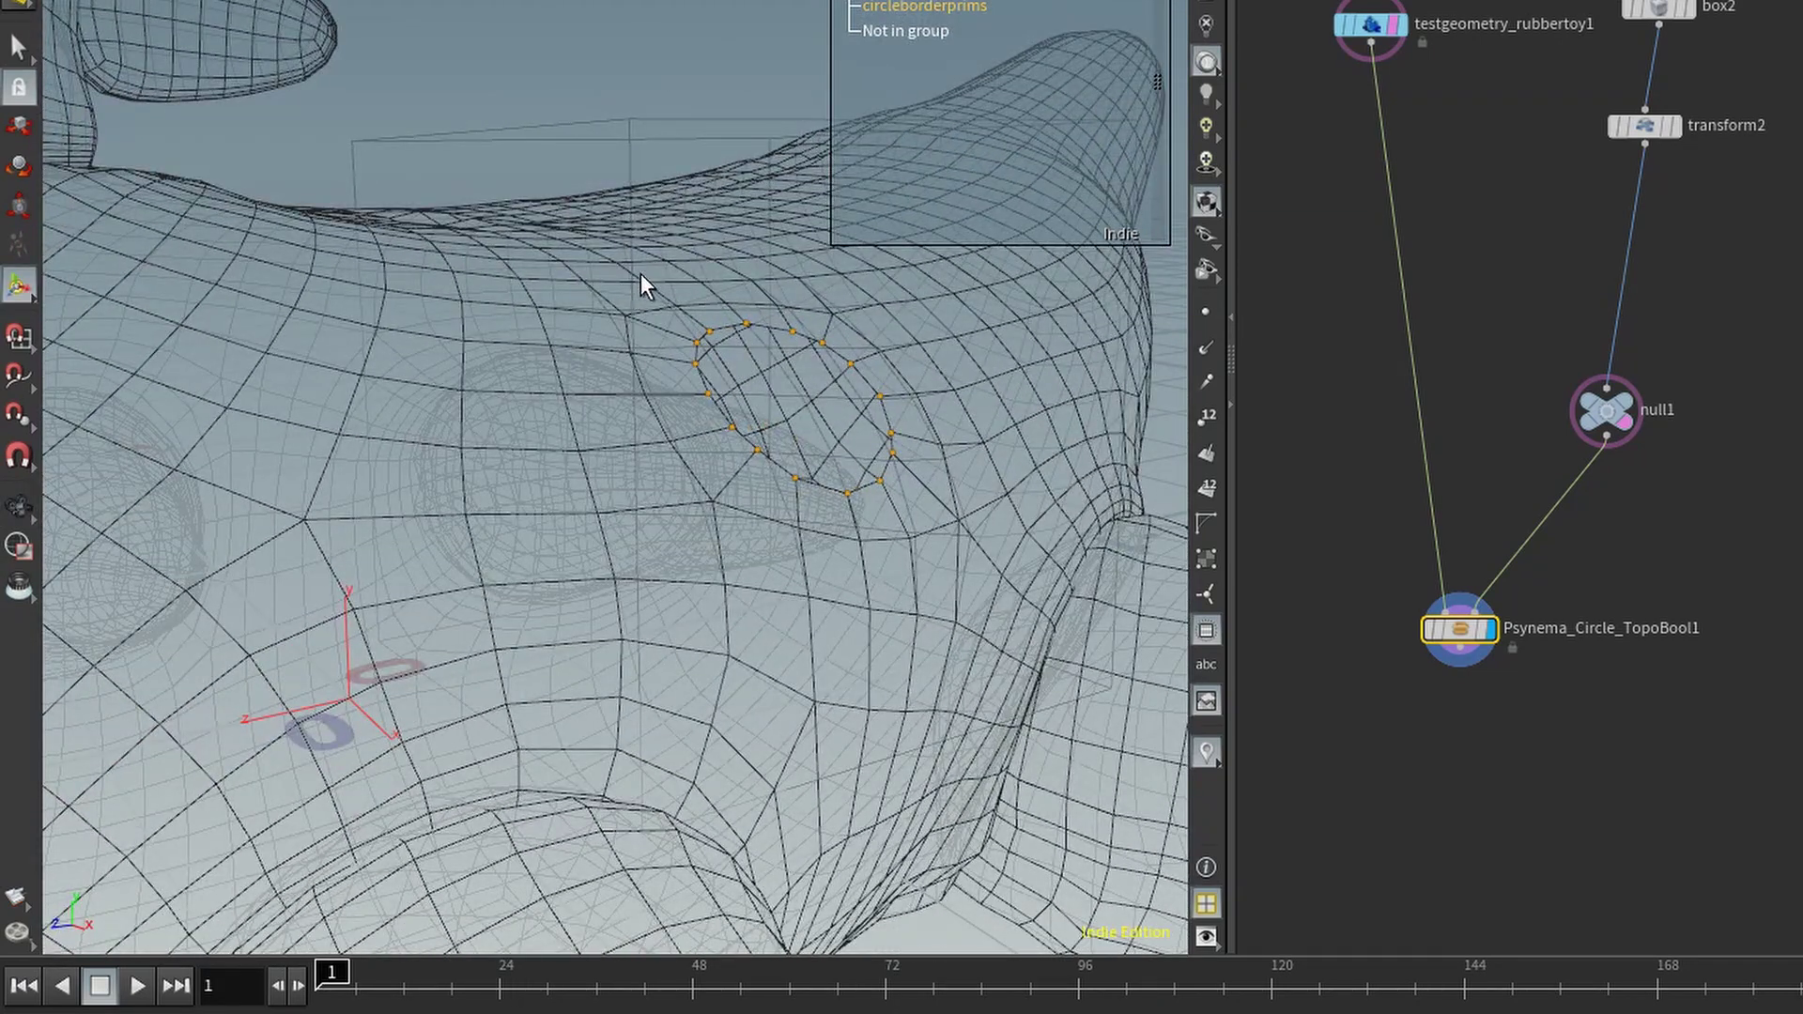
drag(829, 326, 612, 322)
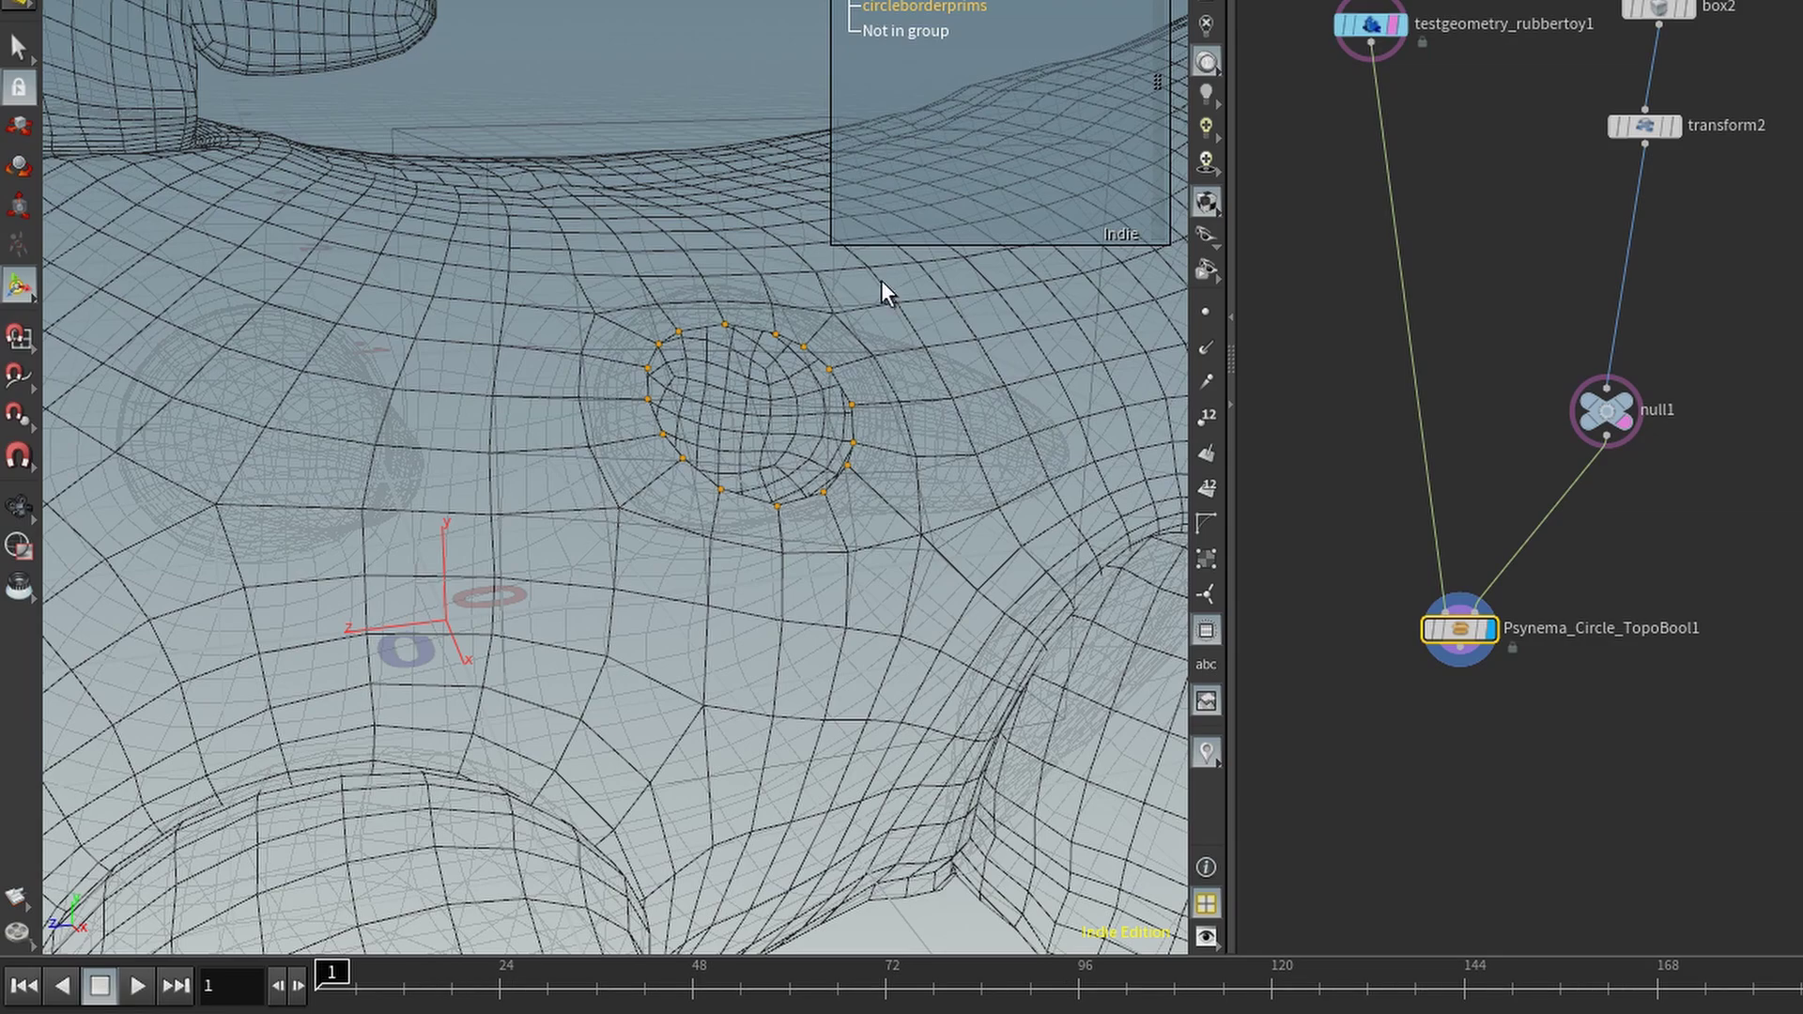
drag(881, 280, 765, 312)
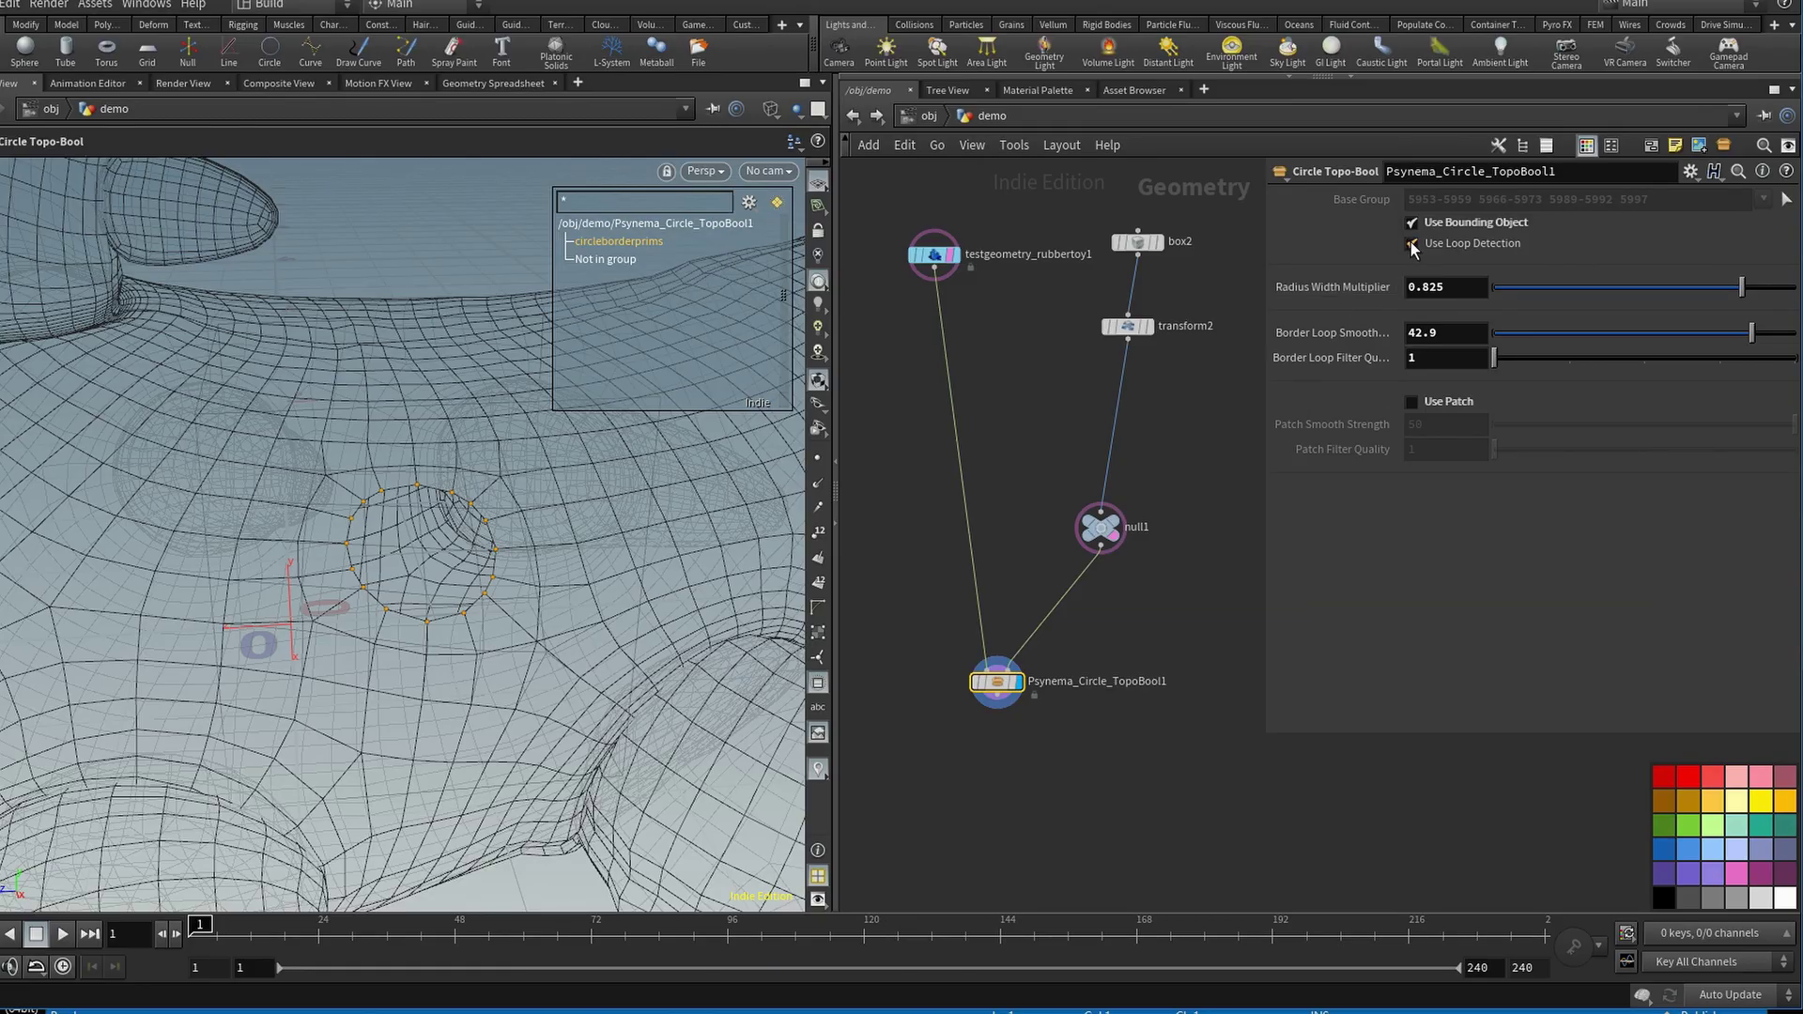
Turn off Use Loop Detection and set the Radius Width Multiplier to 0.947.
click(1411, 245)
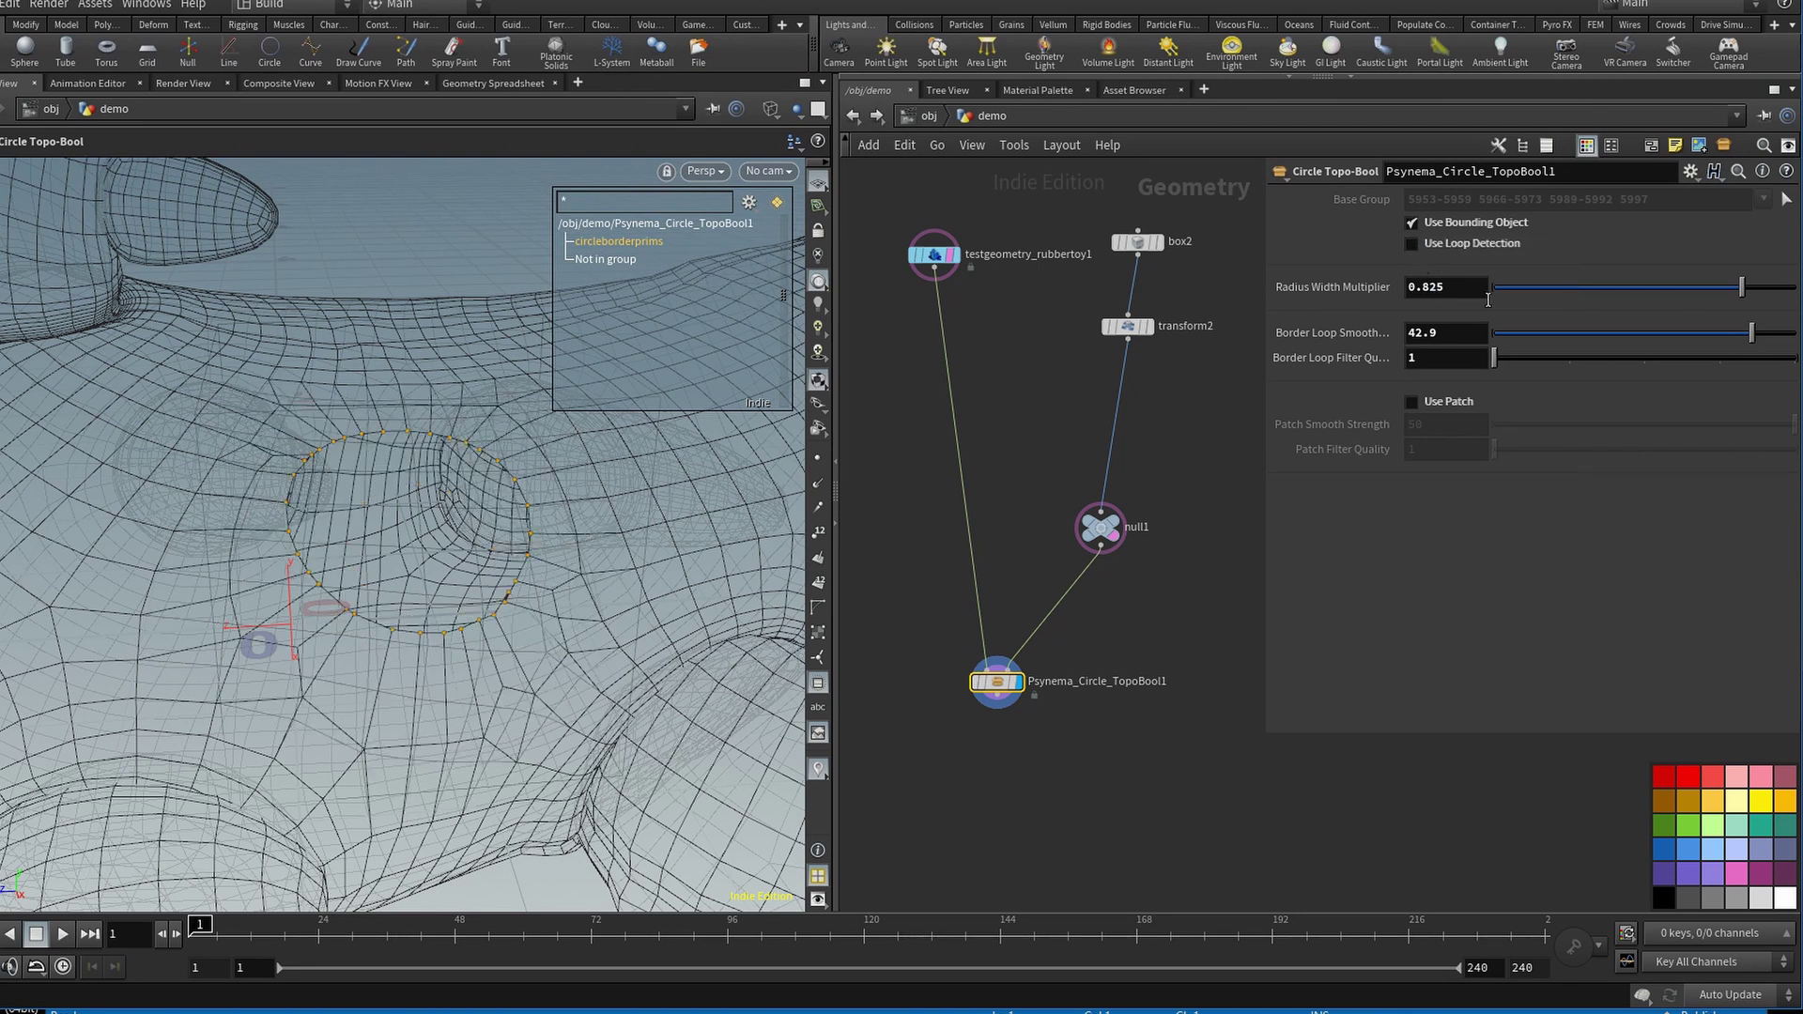
drag(1570, 285, 1784, 263)
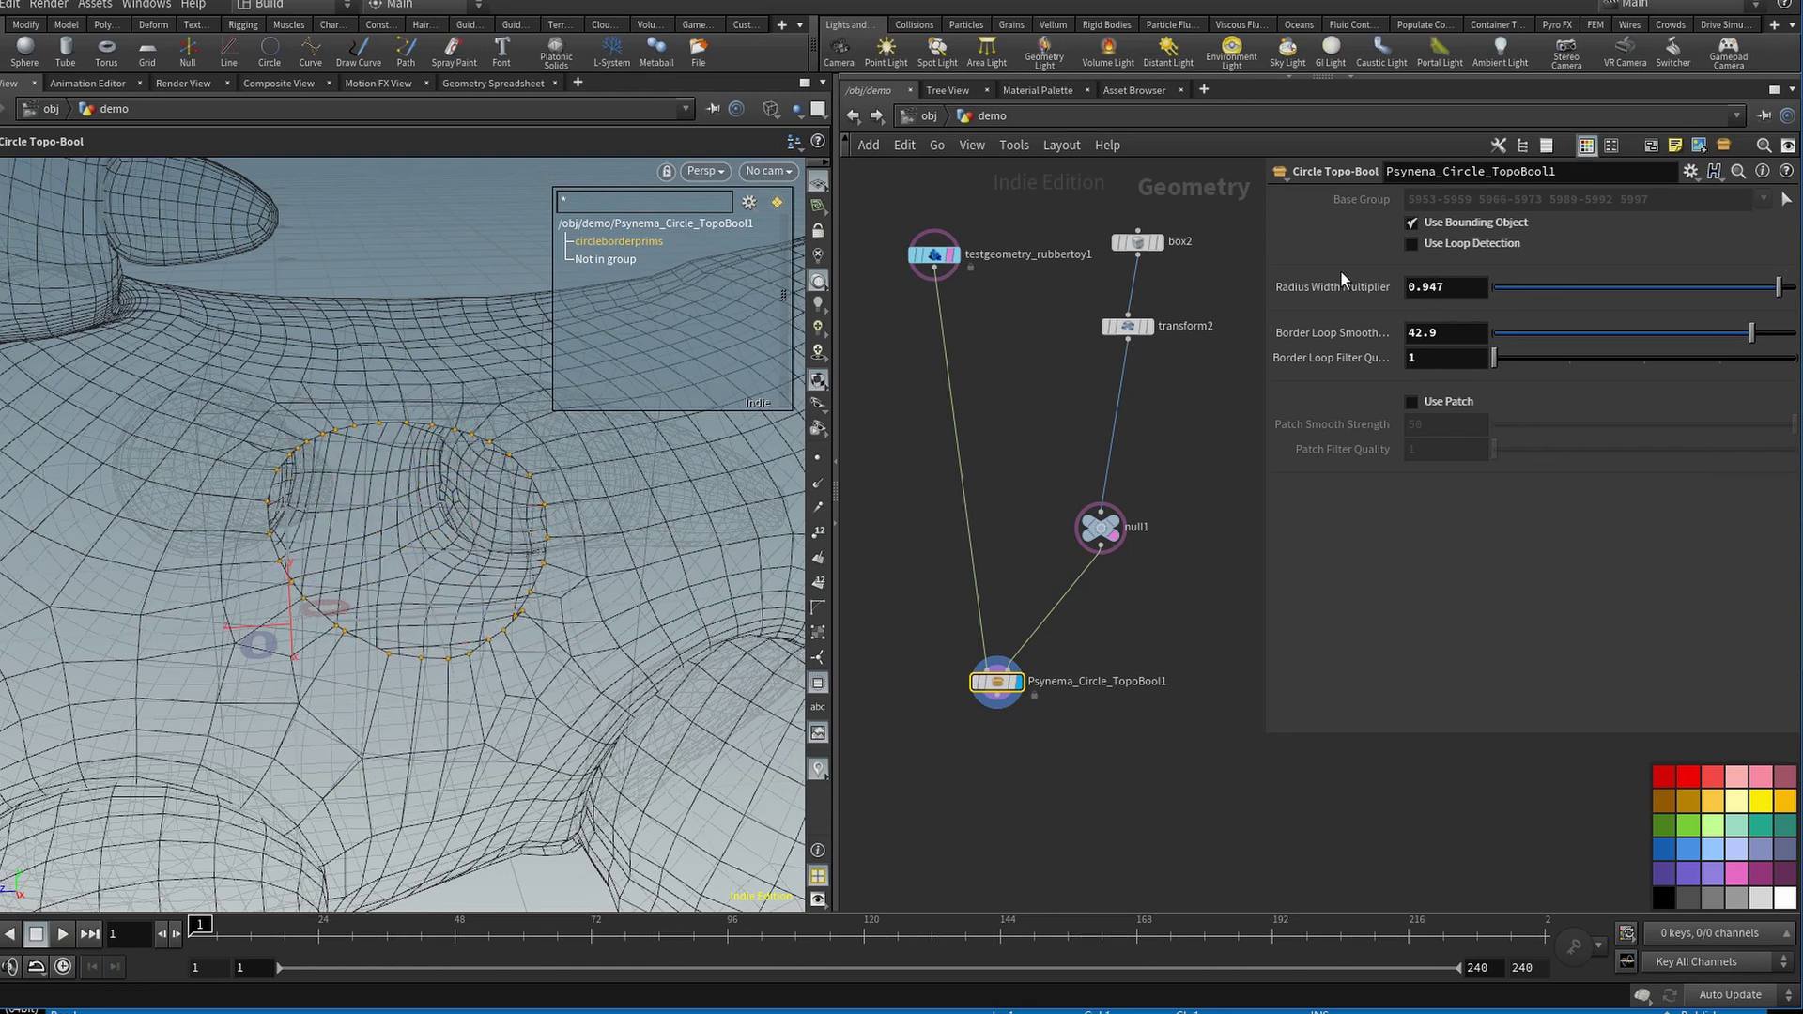
Reposition the bounding box along the toy's body in transform2 and check the hole with Use Loop Detection off.
click(1113, 326)
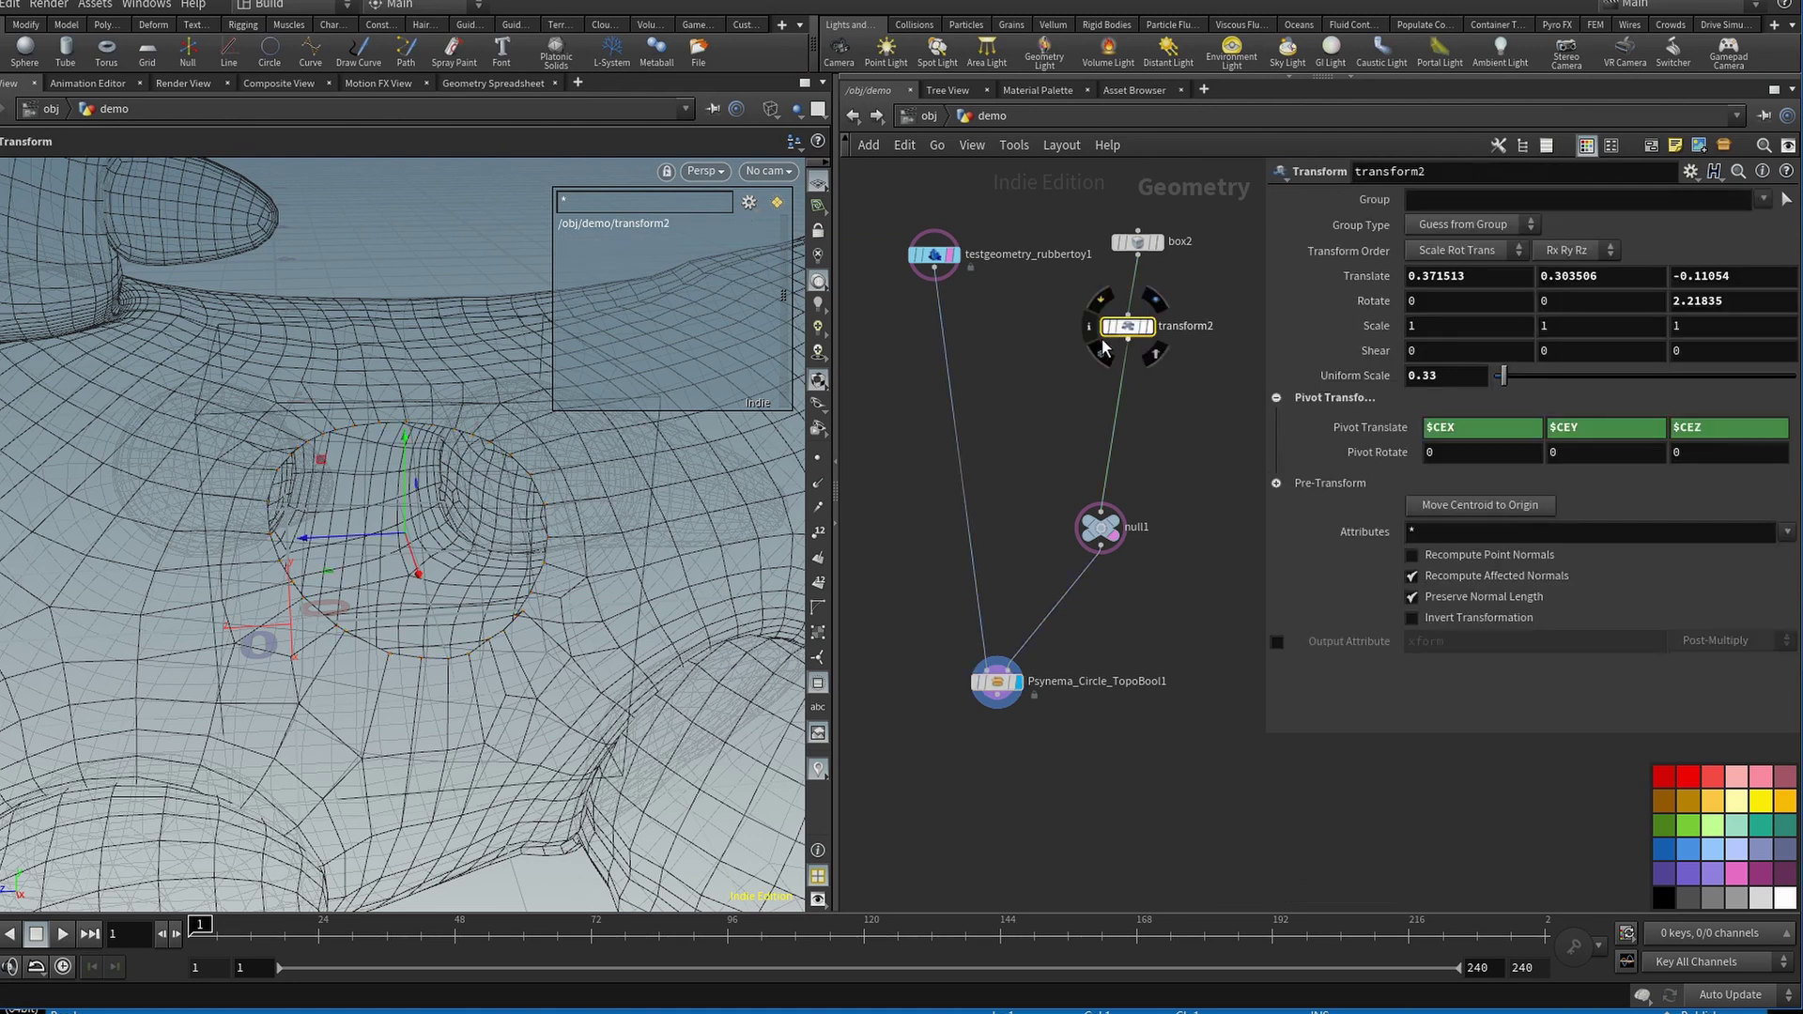
drag(366, 549, 311, 523)
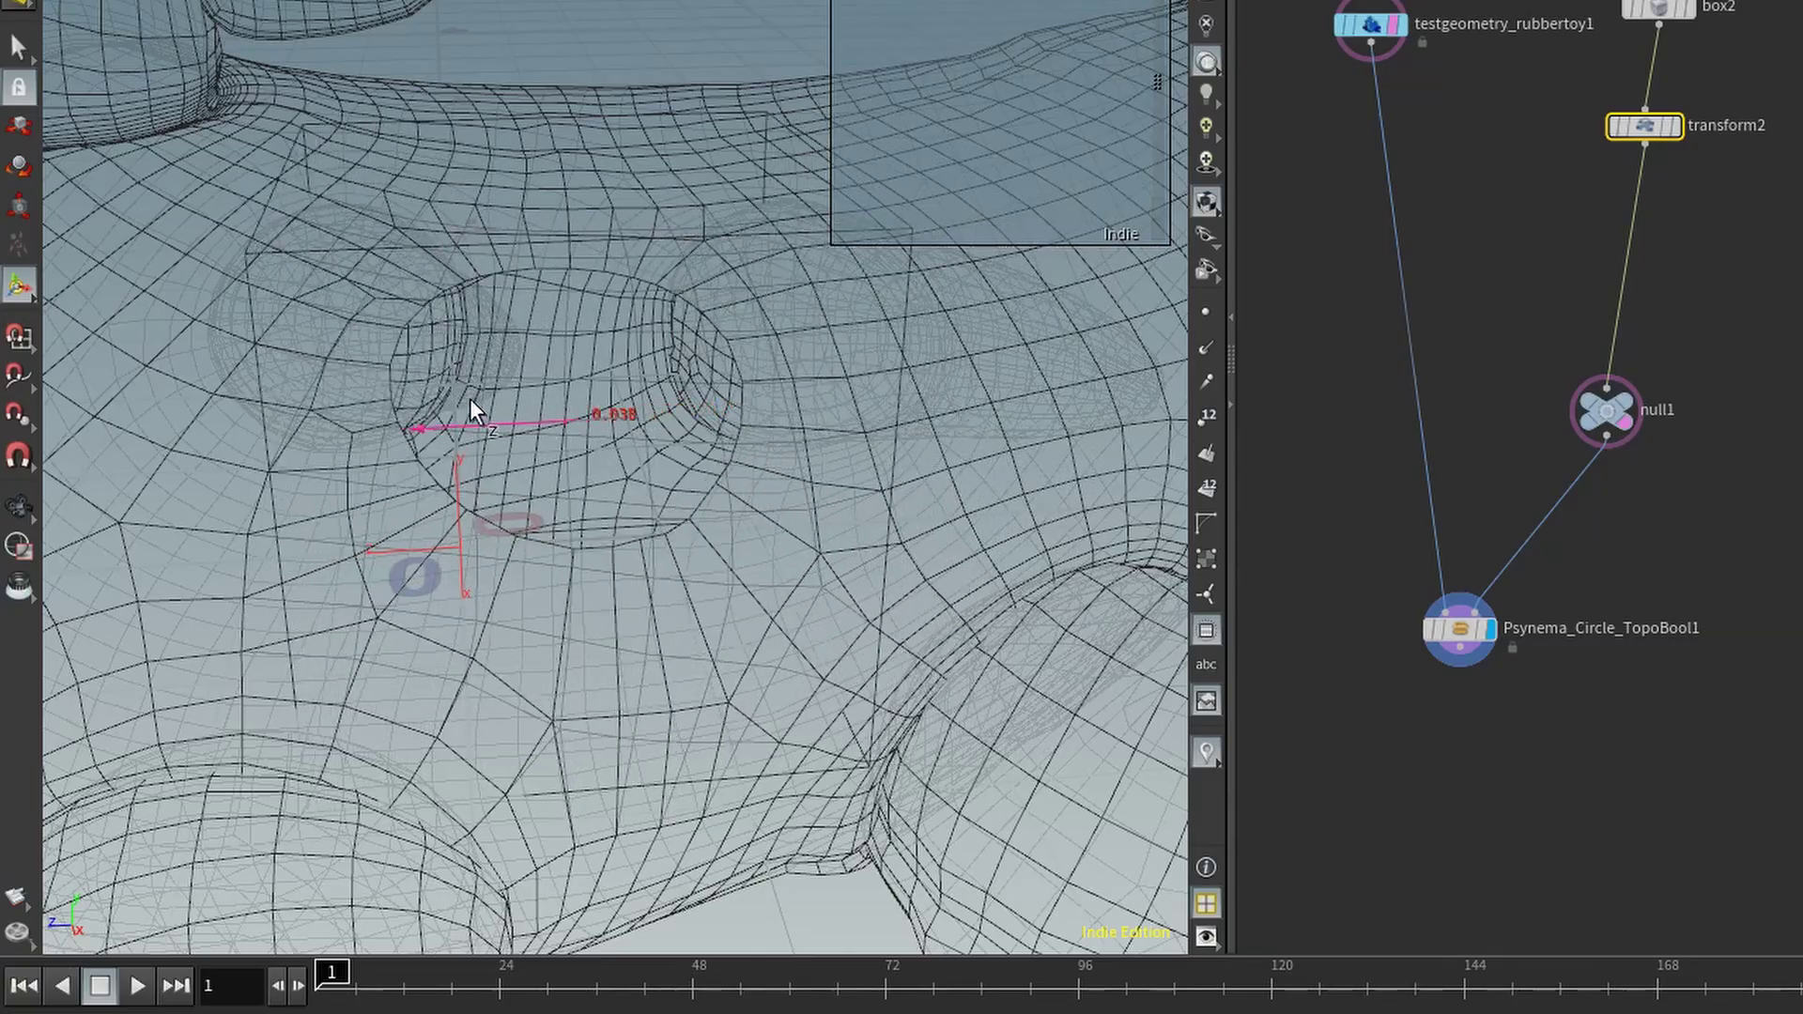
drag(470, 405, 431, 207)
key(Escape)
drag(541, 255, 572, 274)
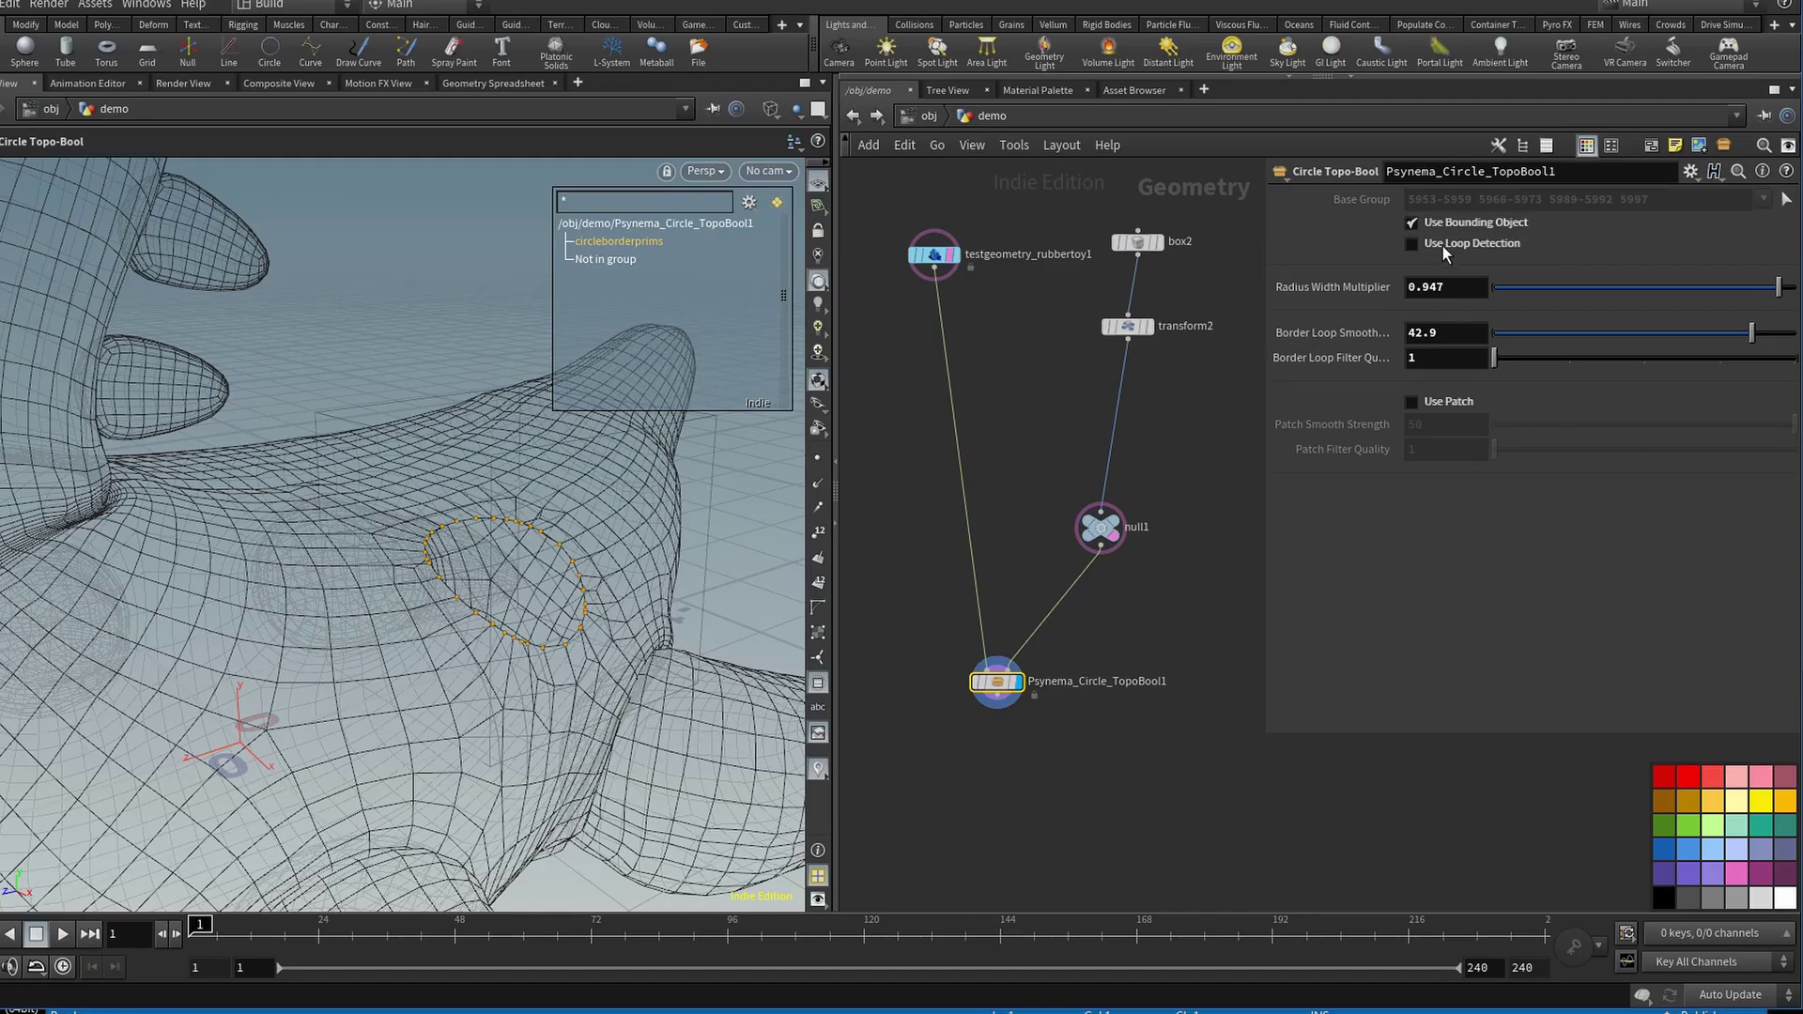
Switch Use Loop Detection on, off and on again to compare how the hole's border is formed.
click(1442, 245)
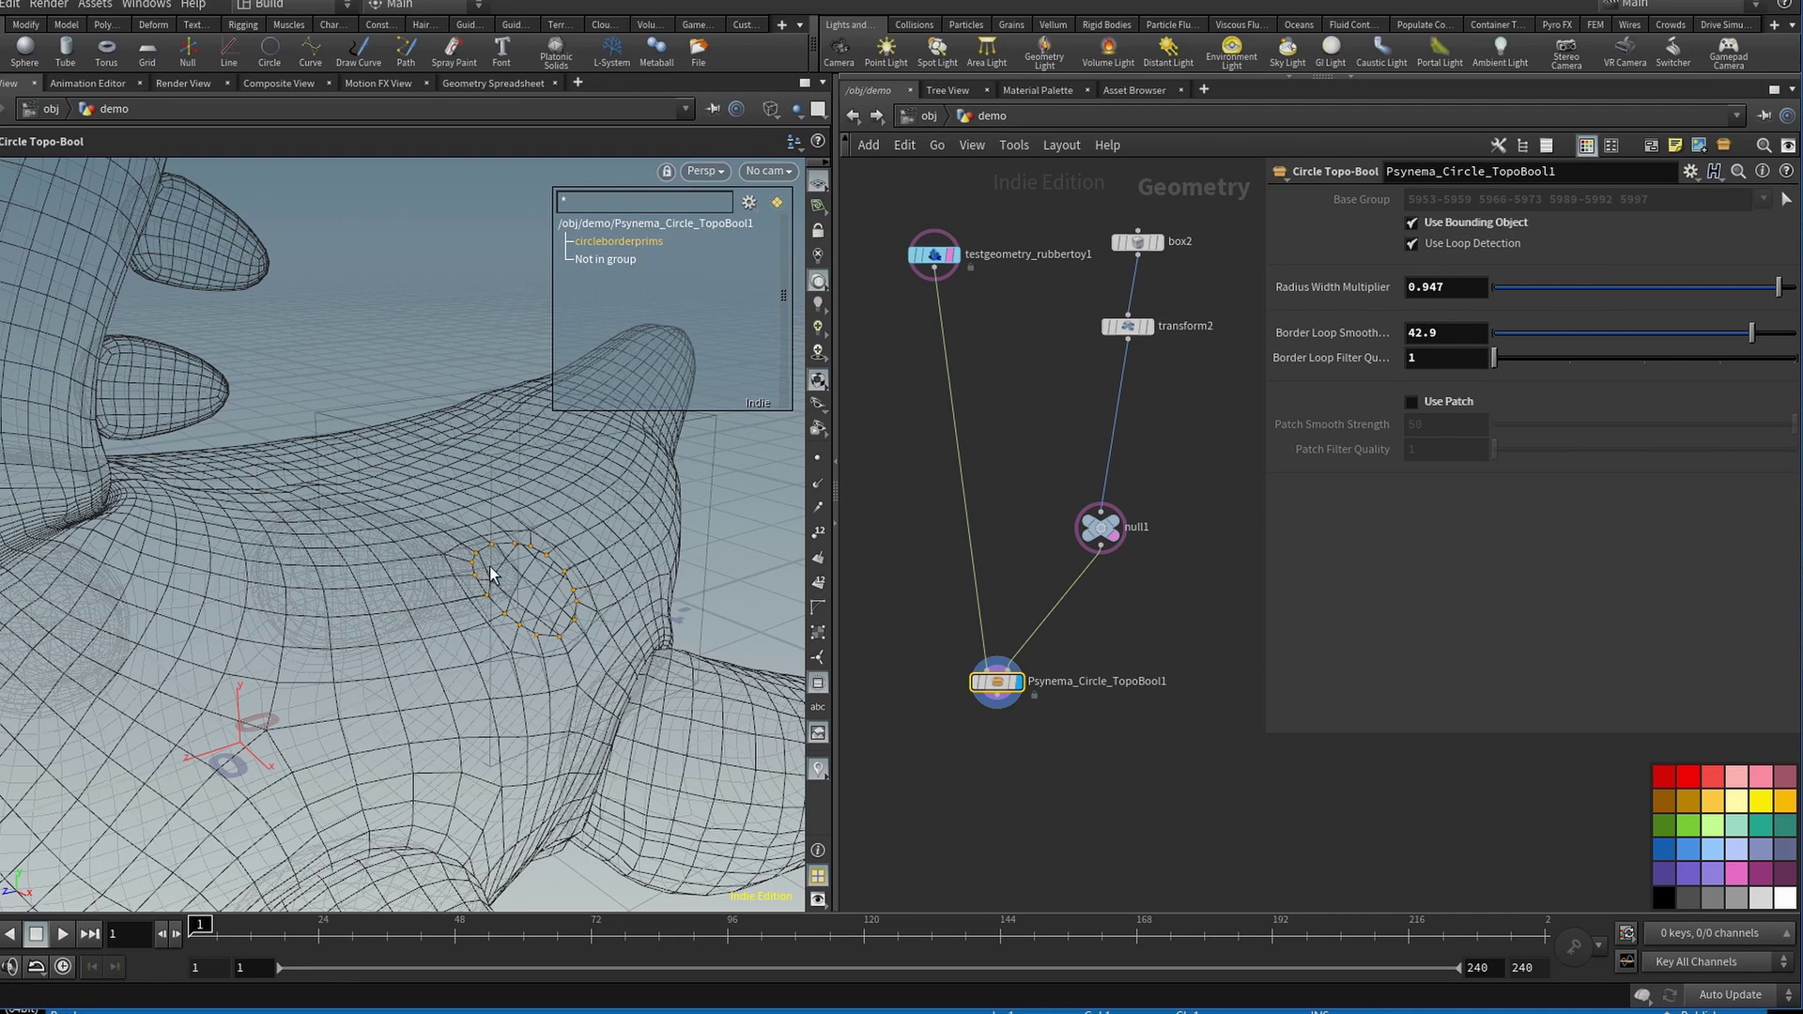
drag(618, 588, 623, 546)
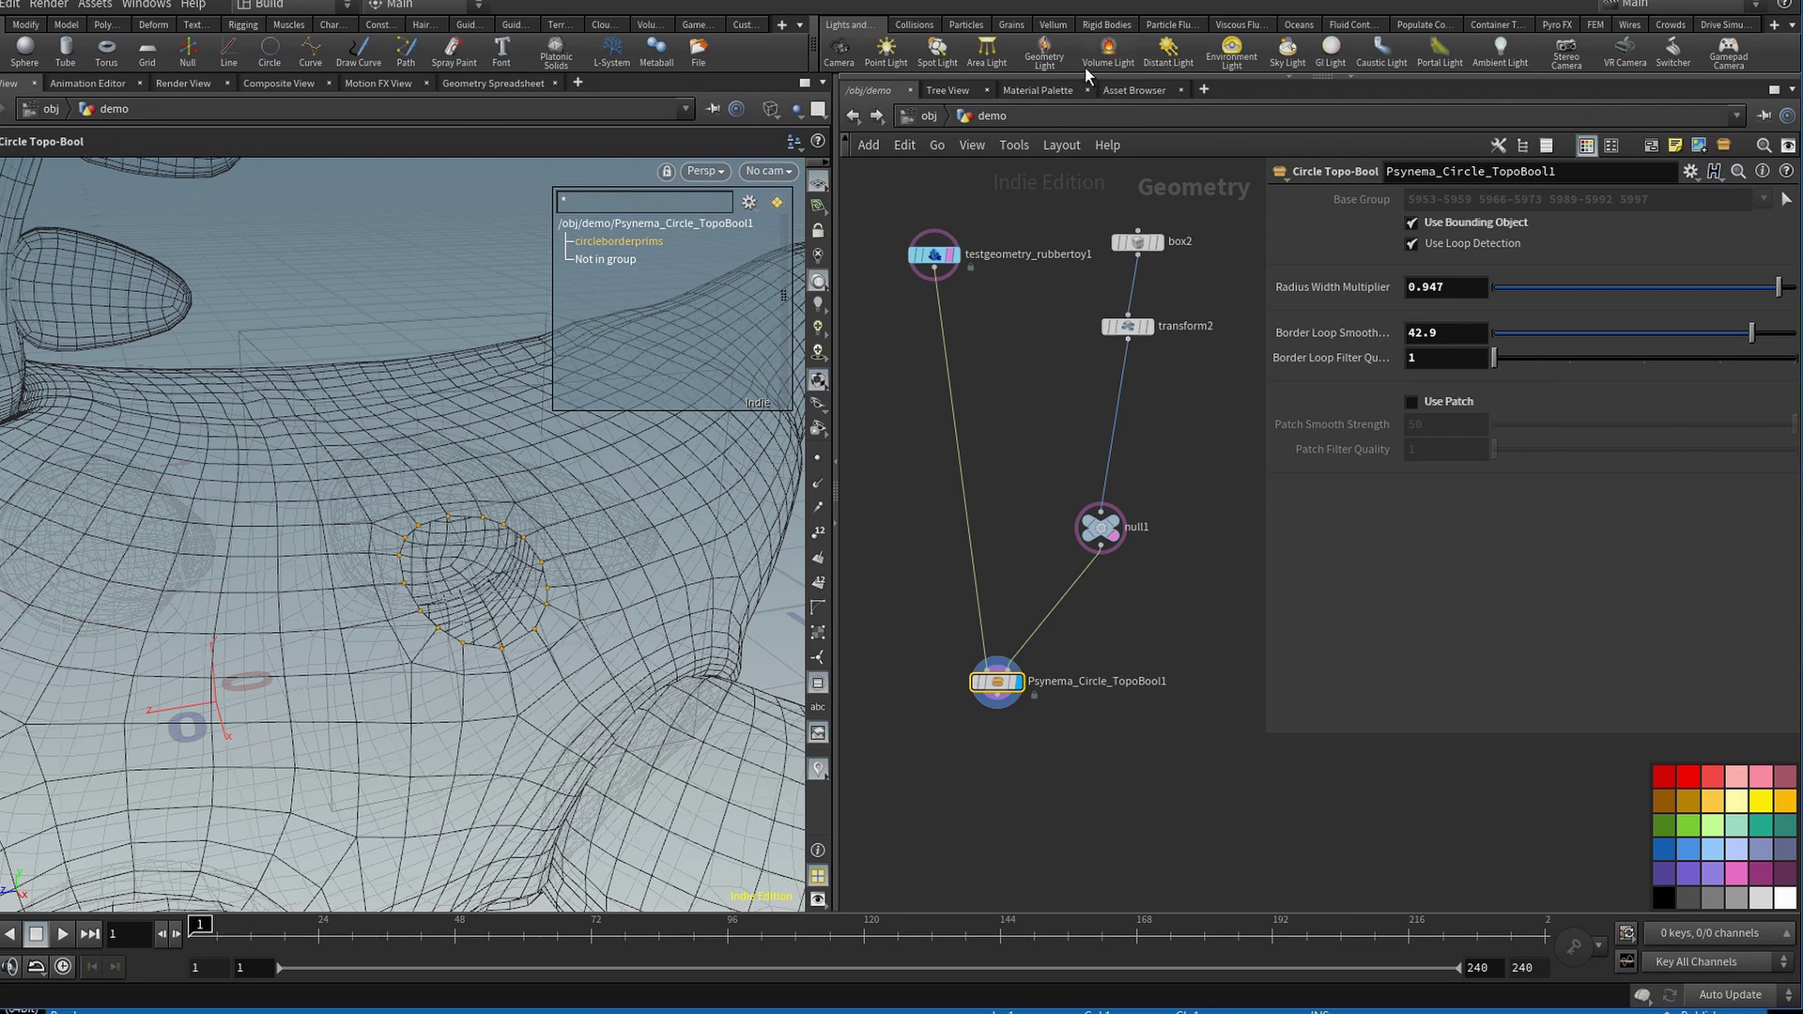
drag(492, 654, 556, 605)
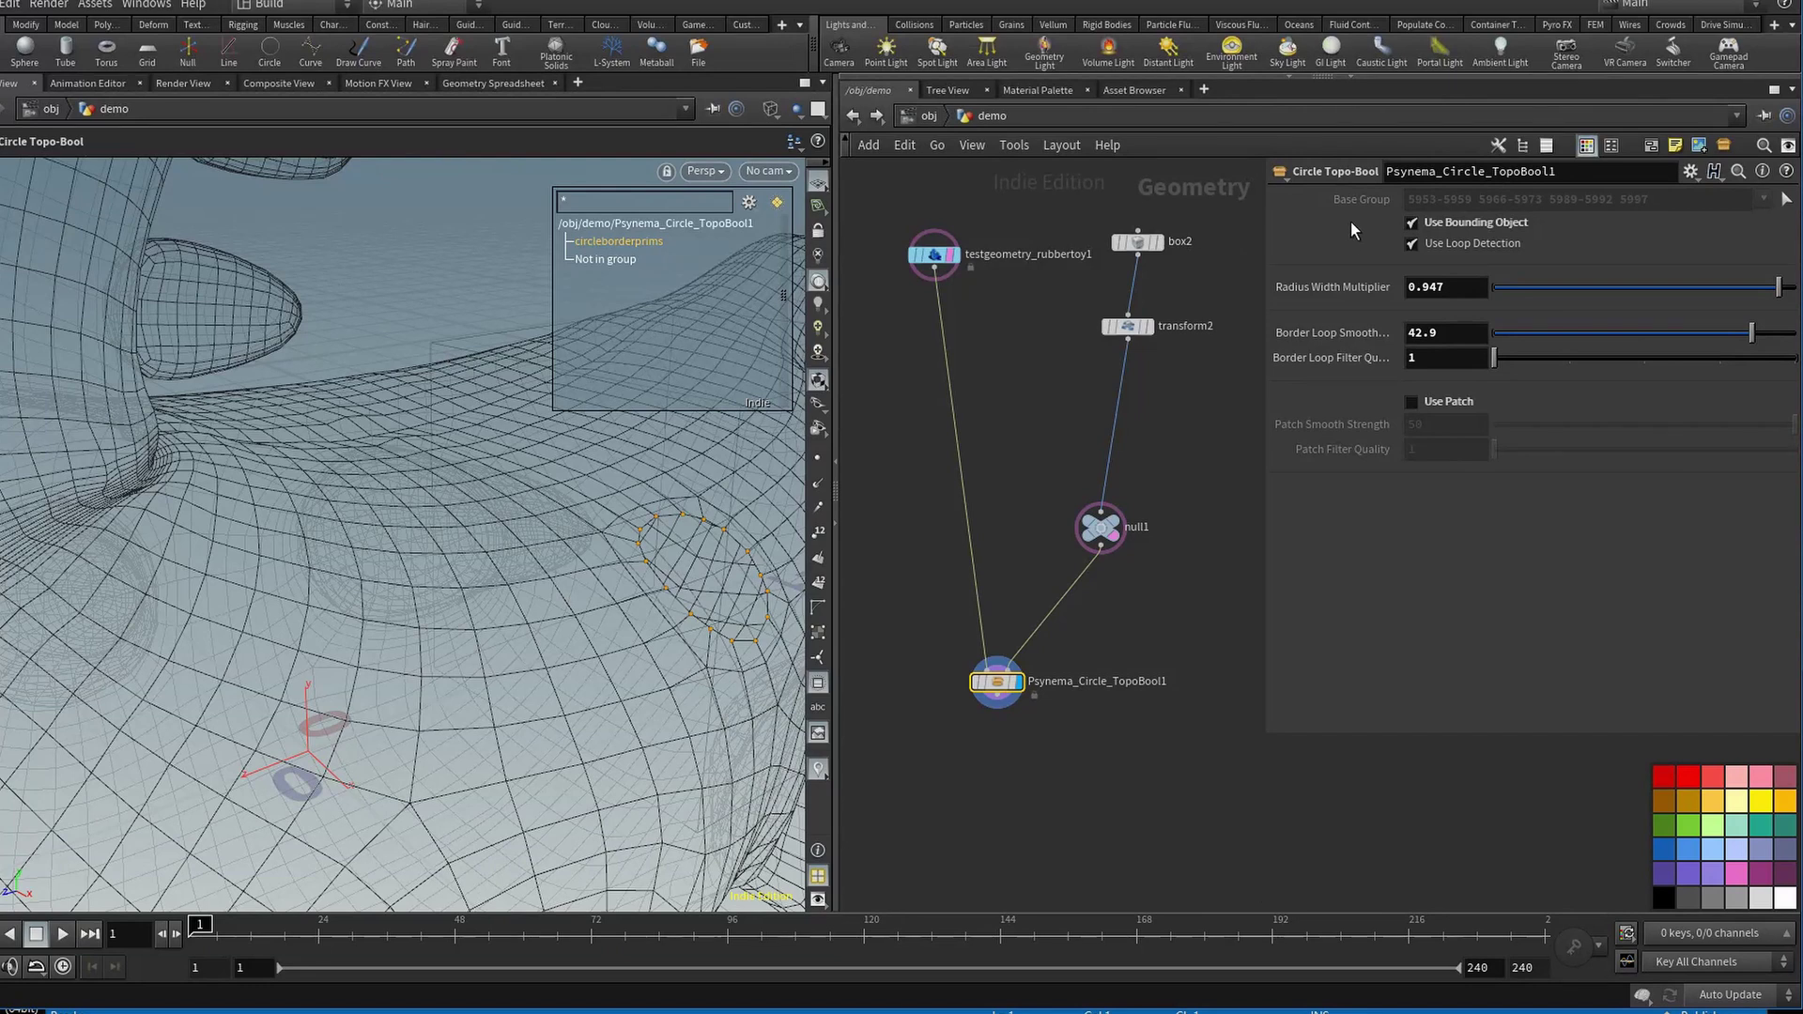
click(1411, 245)
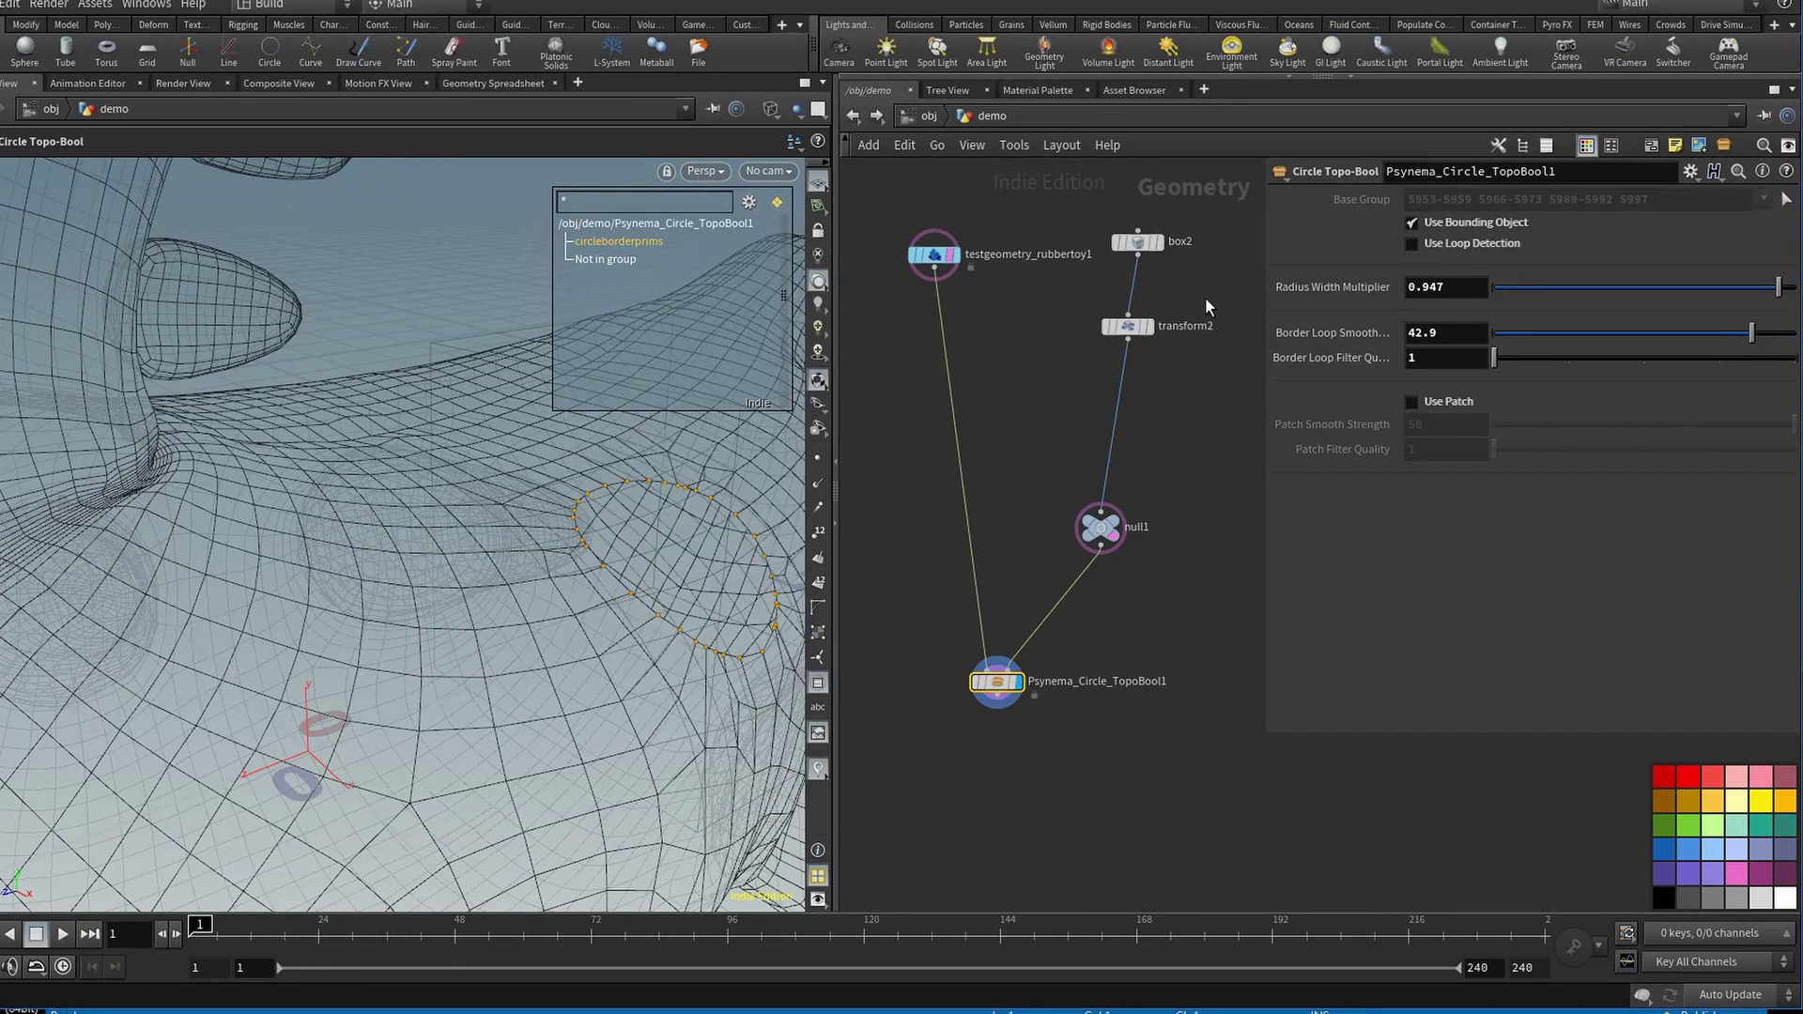
drag(475, 509, 296, 325)
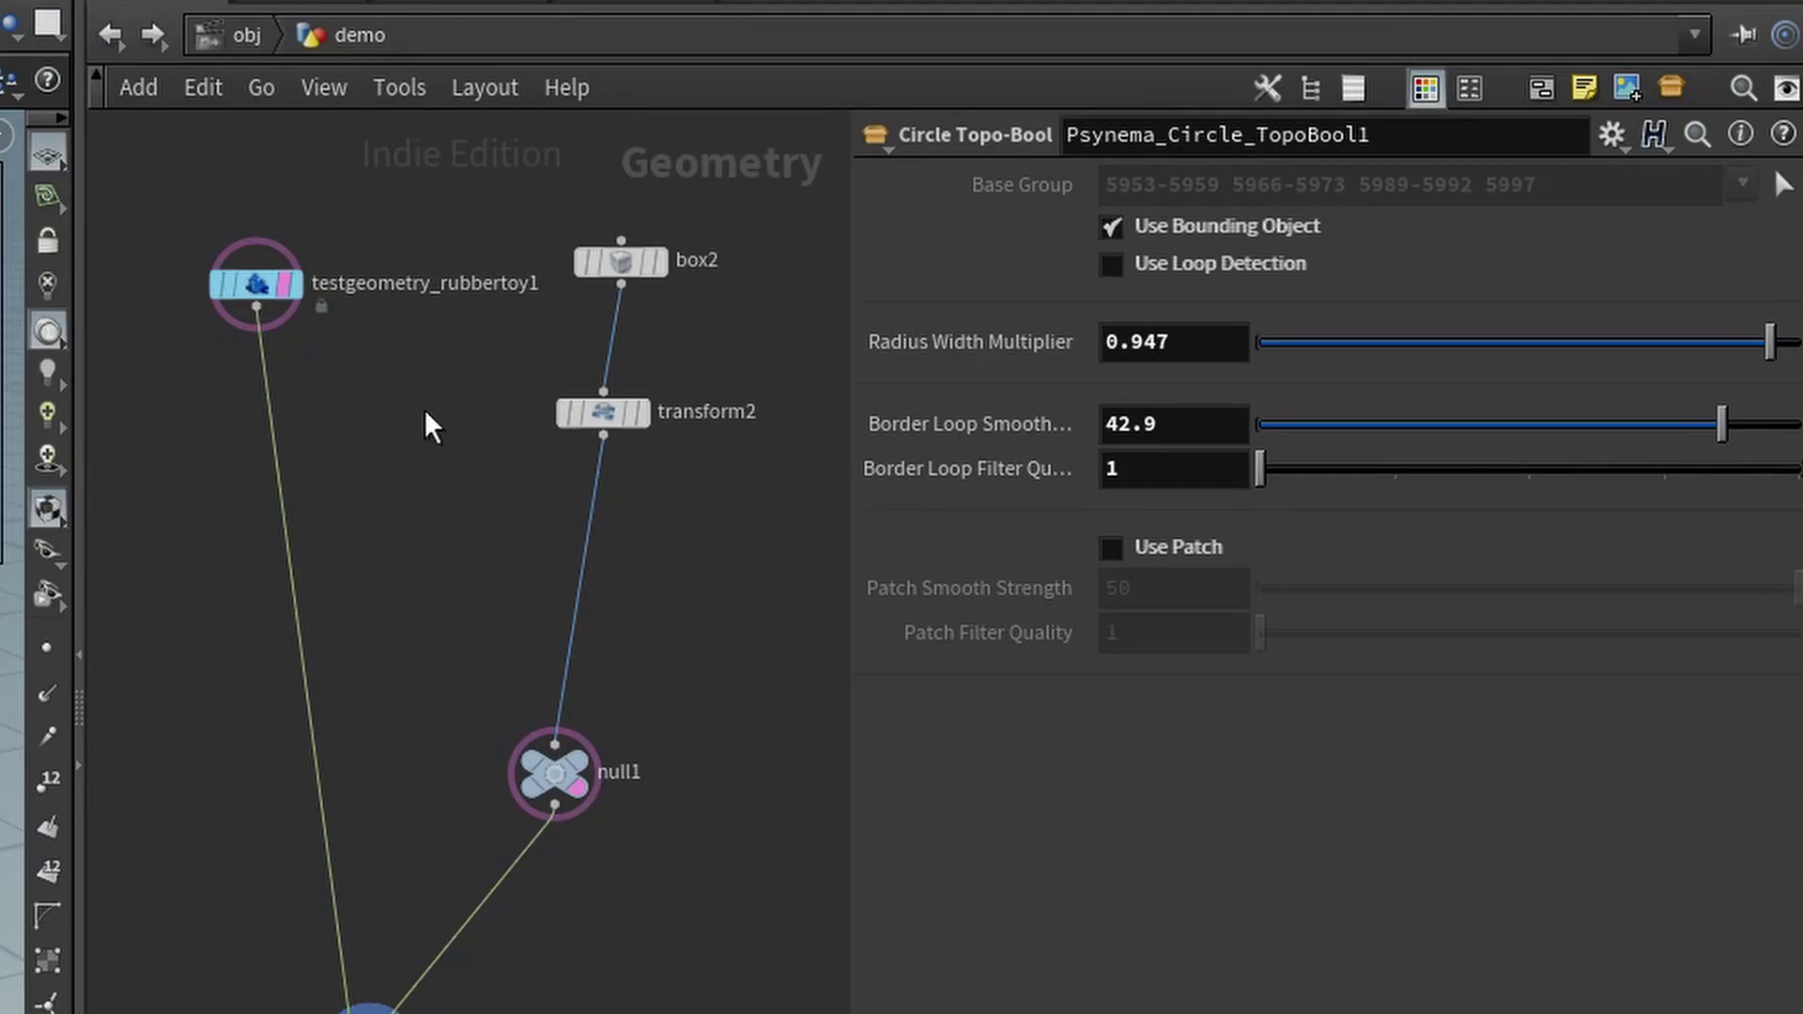
click(1112, 265)
Scale the bounding box in transform2 to 2.23374, 1.47361, 2.1638 with Uniform Scale 0.17, and move it to 0.137775, 0.34939, -0.220228.
click(603, 411)
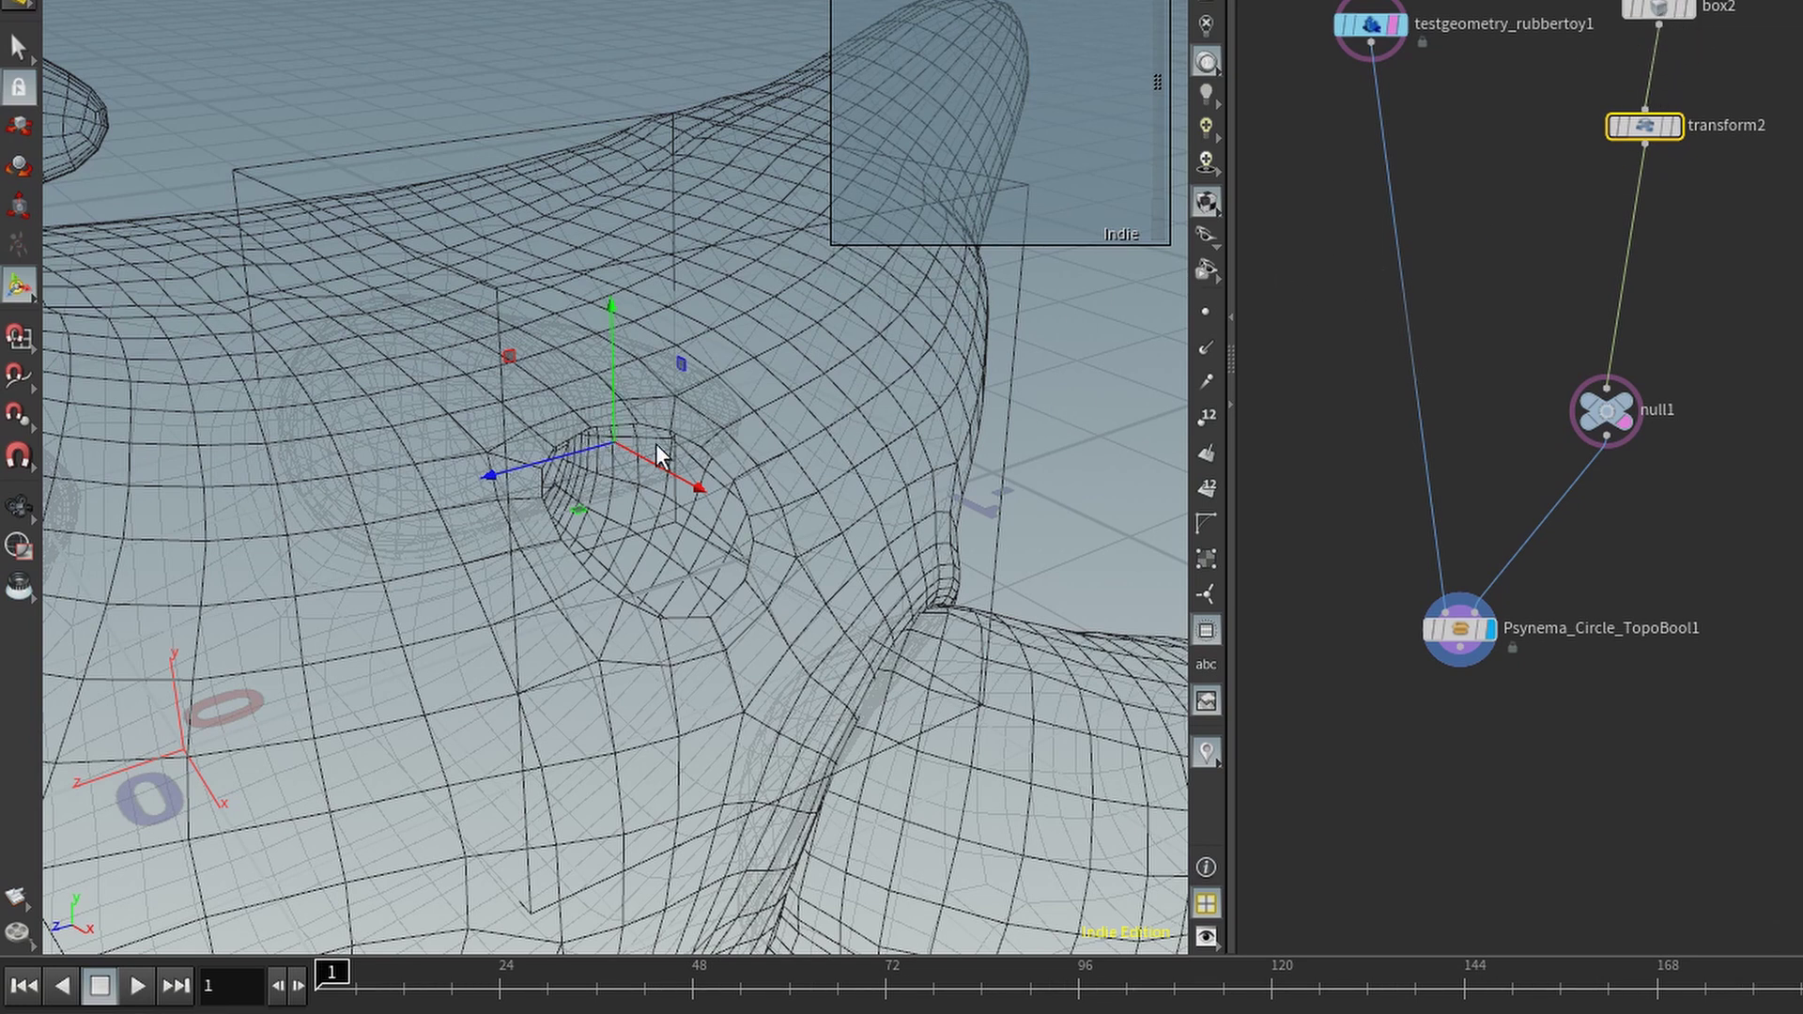
key(e)
drag(618, 445, 1384, 491)
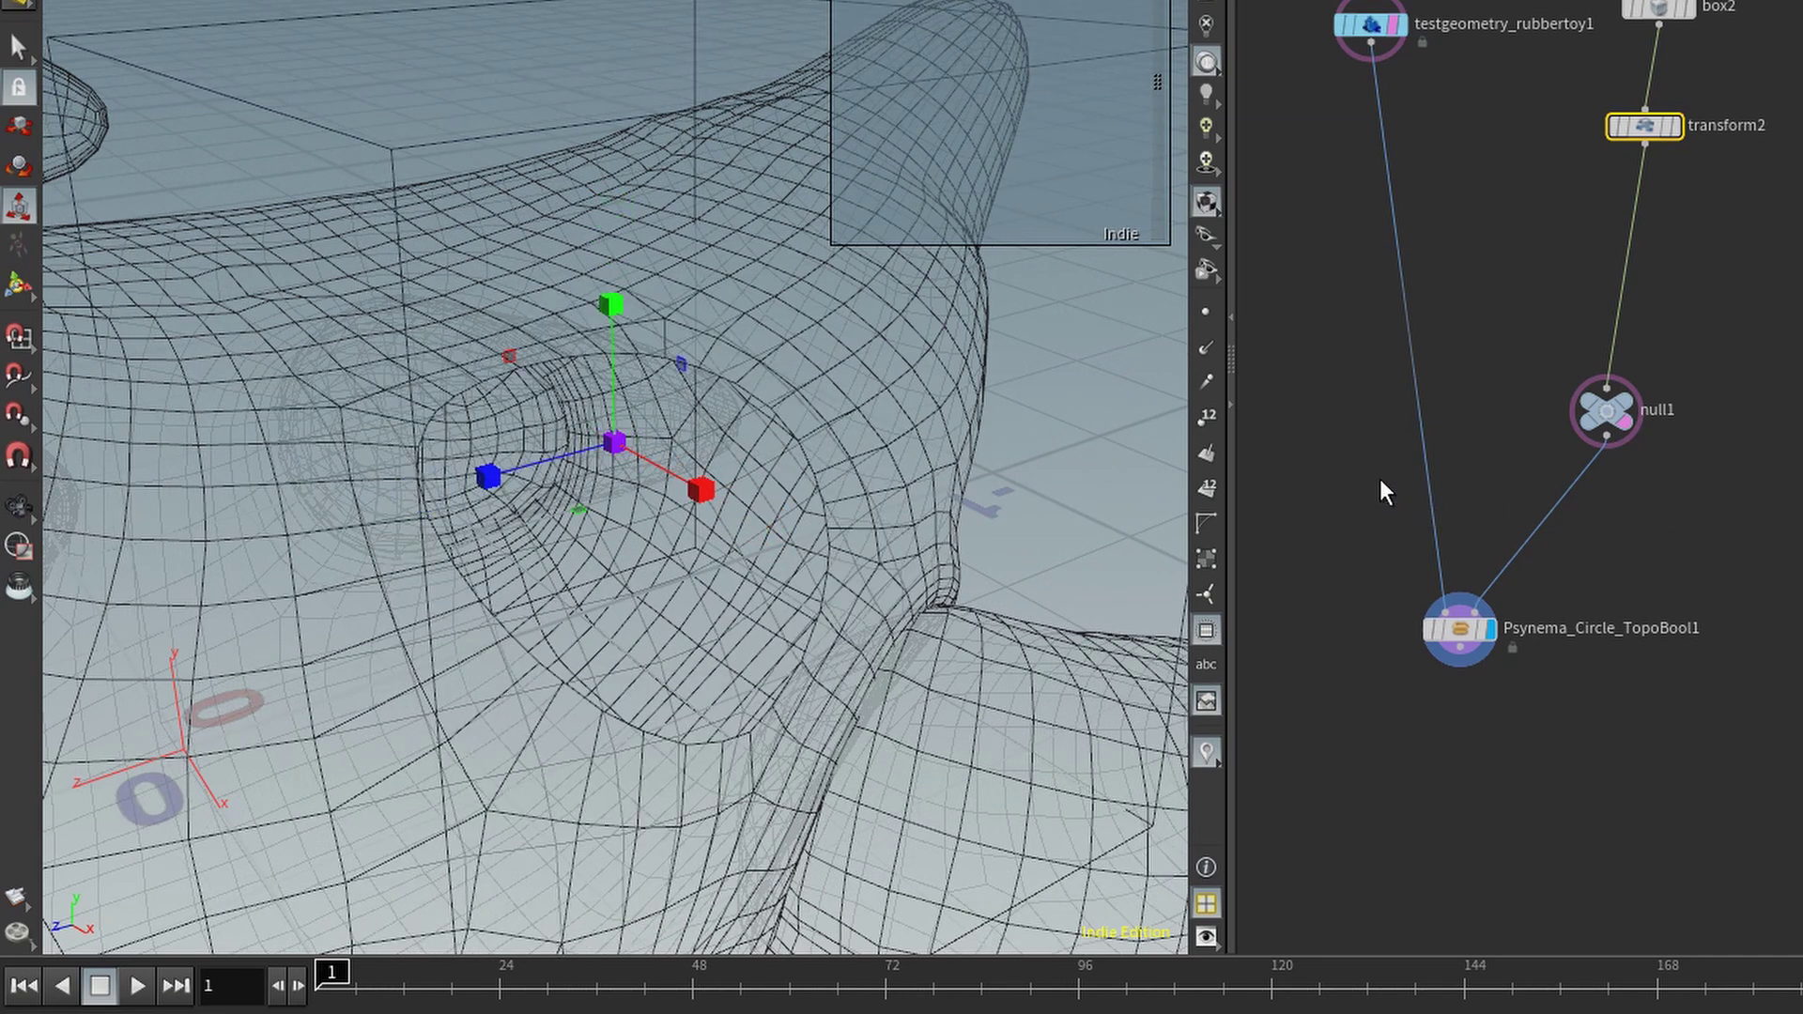
key(t)
drag(699, 493, 511, 354)
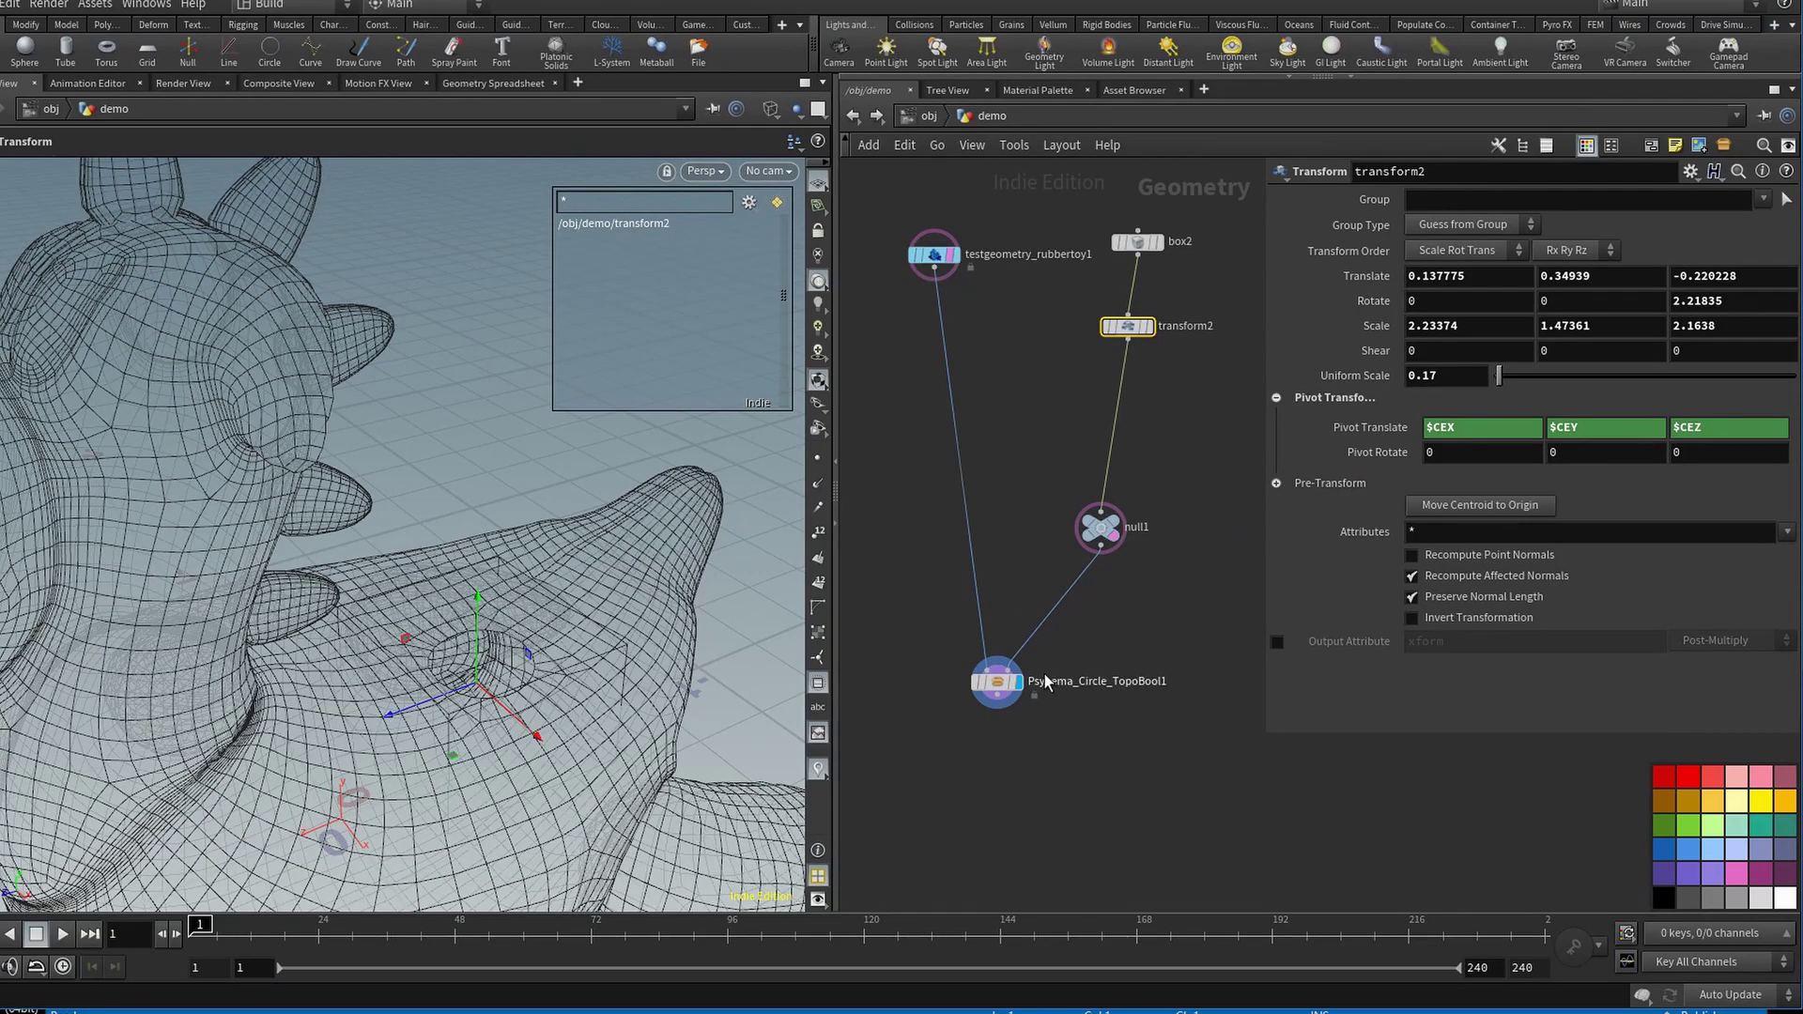
Select the Circle Topo-Bool node and dive into it to look over its whole internal network.
click(996, 683)
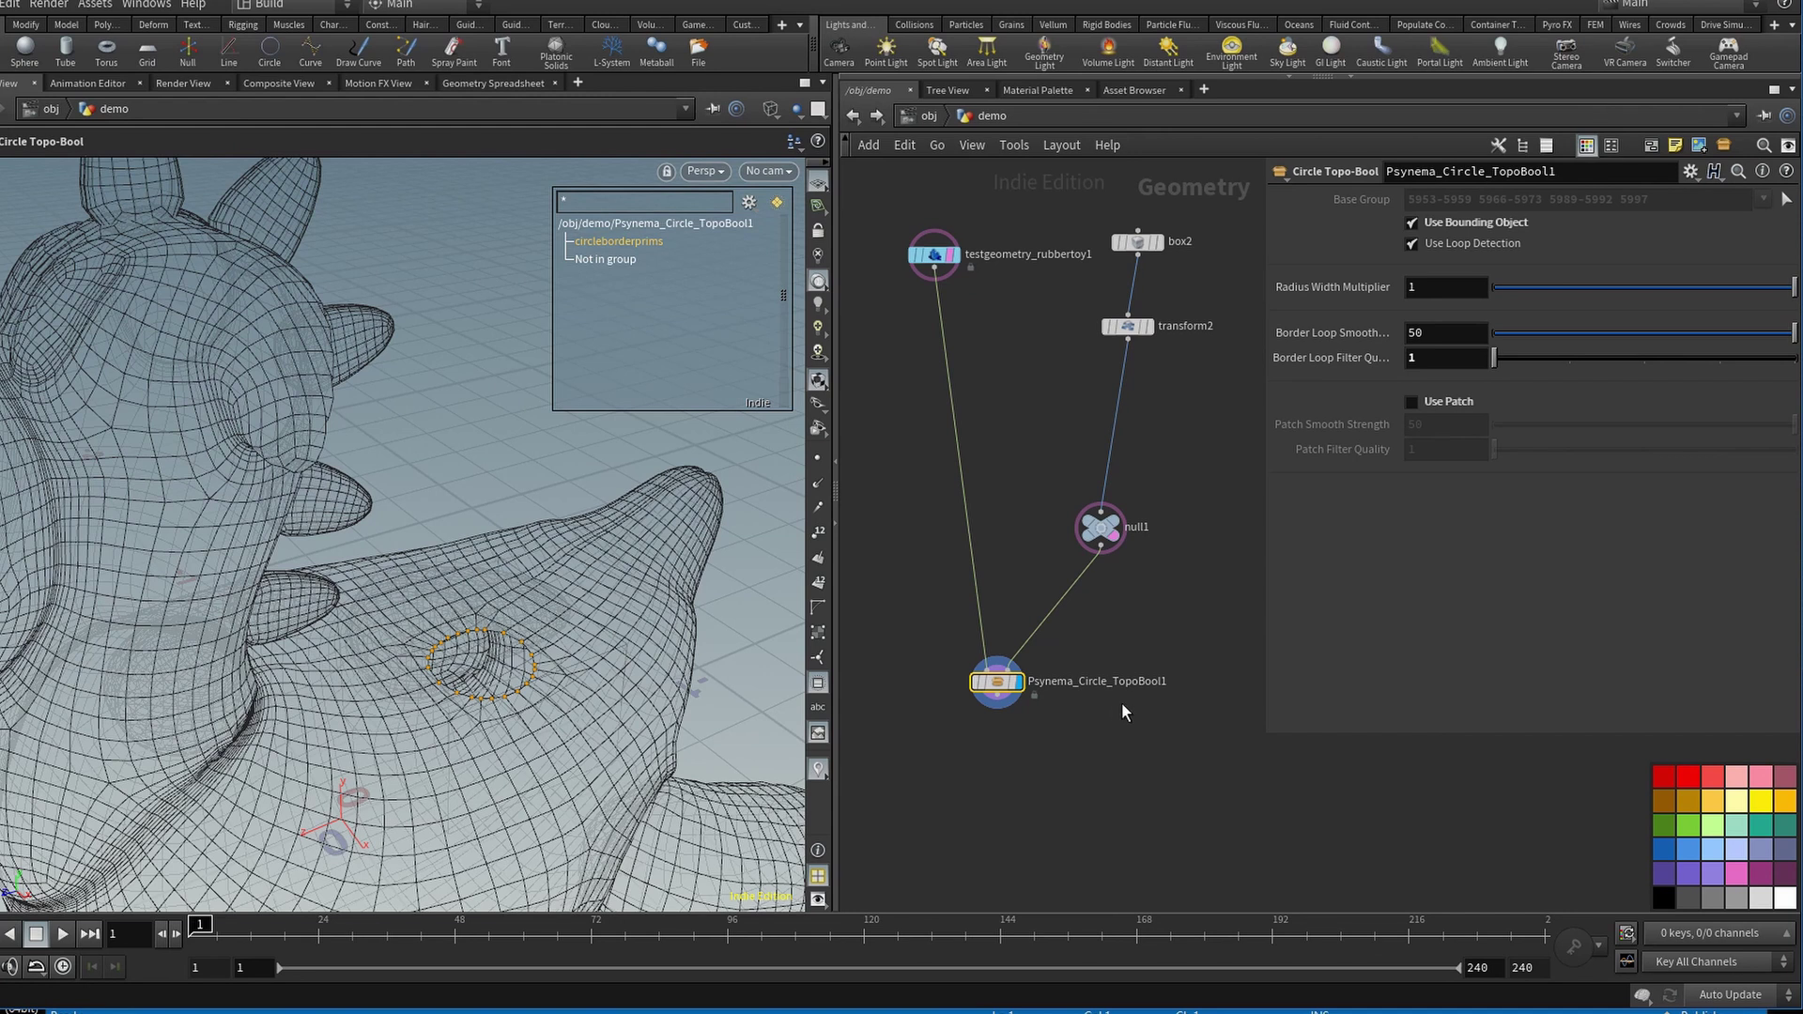
scroll(1165, 716, up, 3)
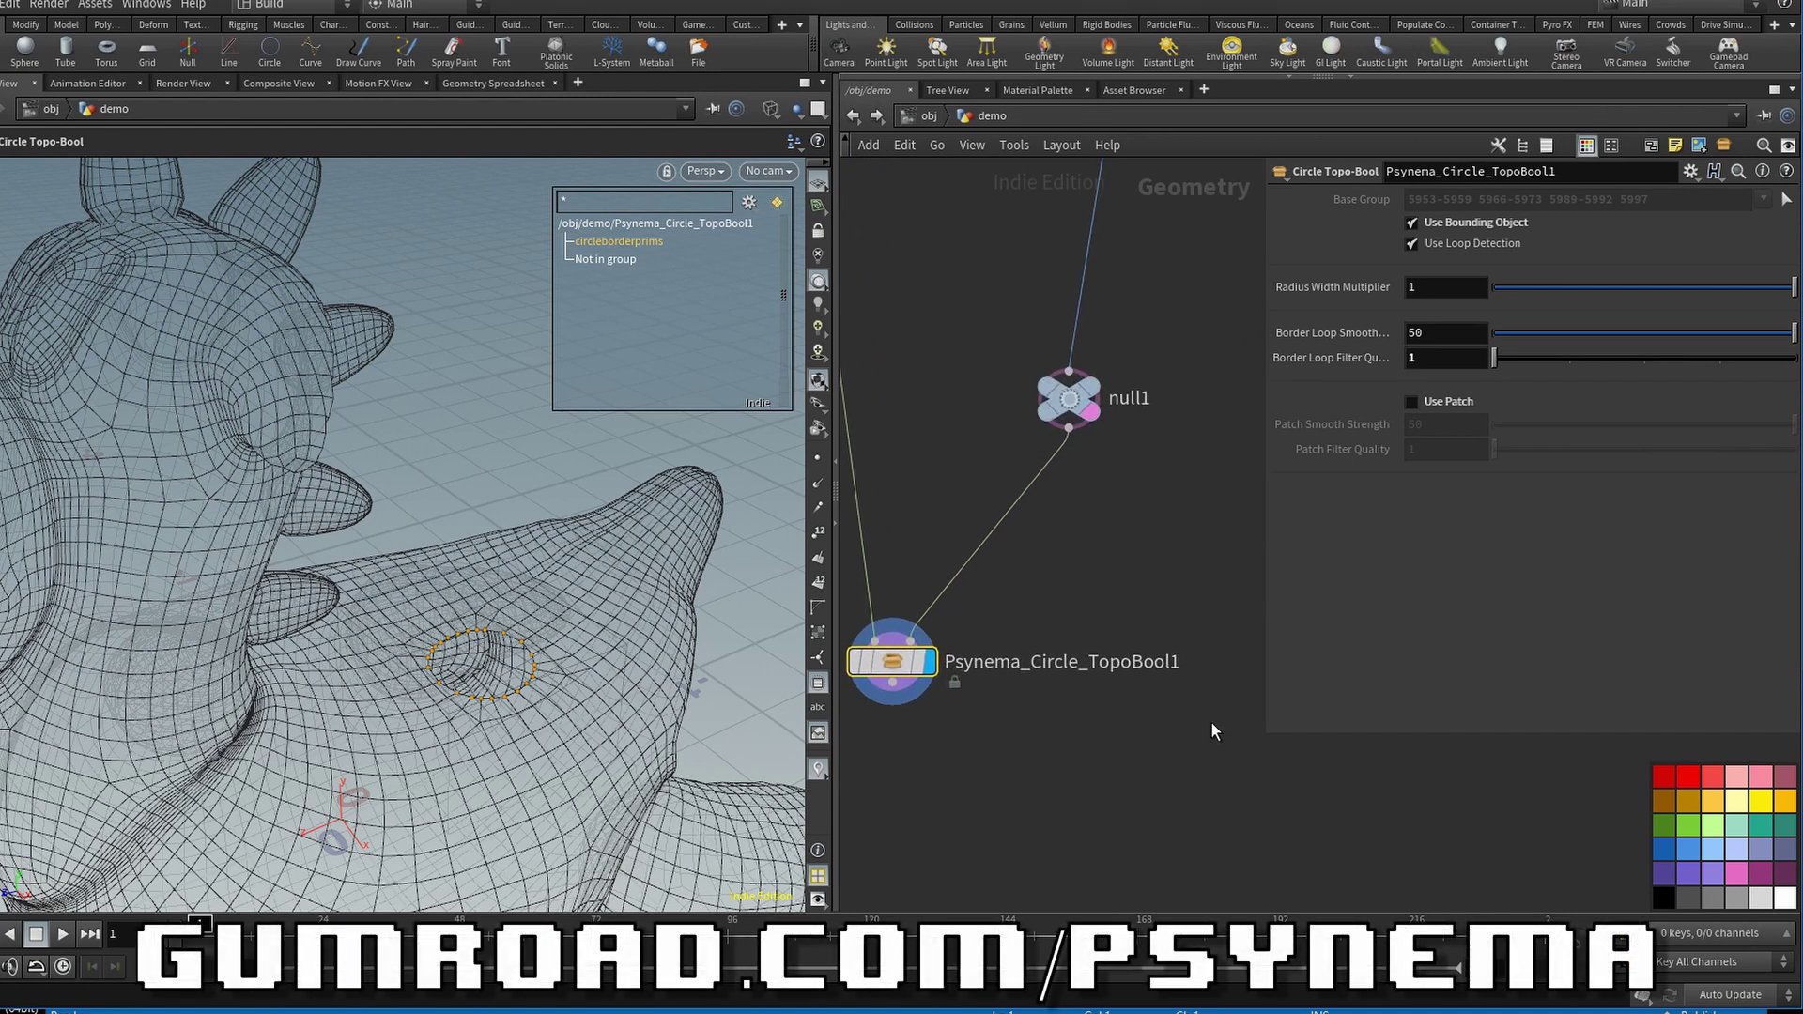
scroll(969, 693, down, 3)
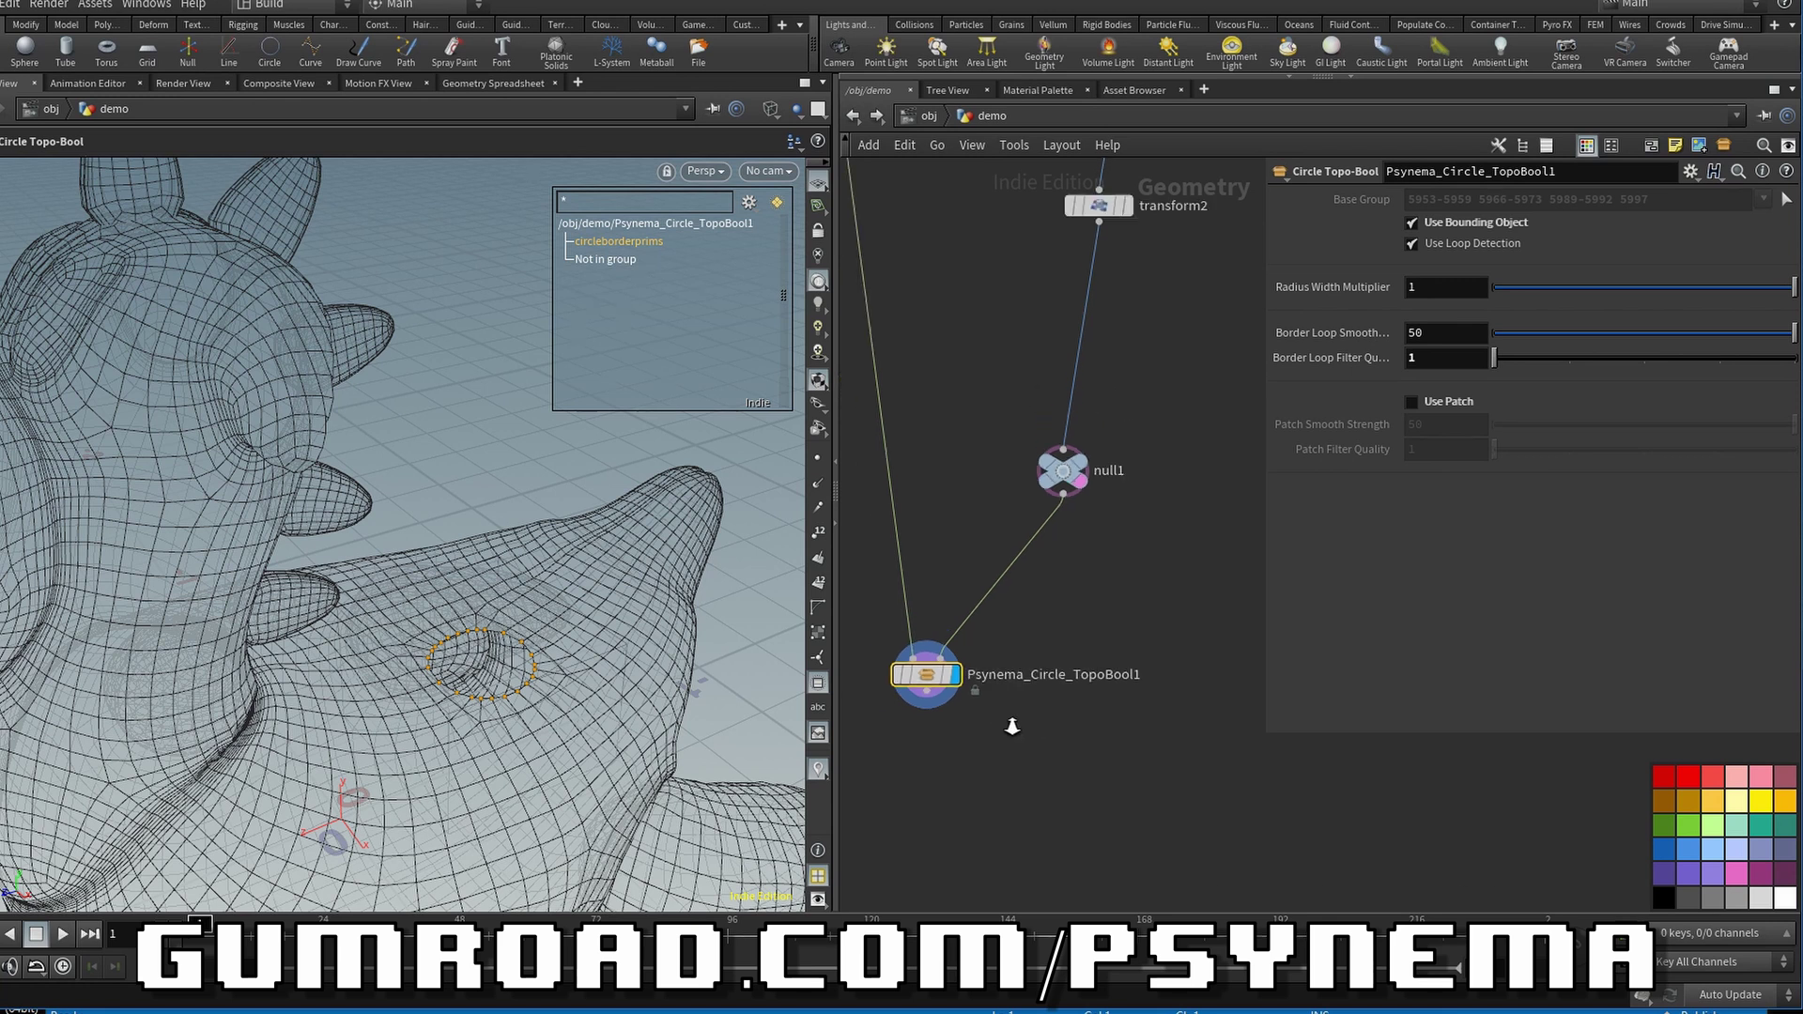
double_click(944, 688)
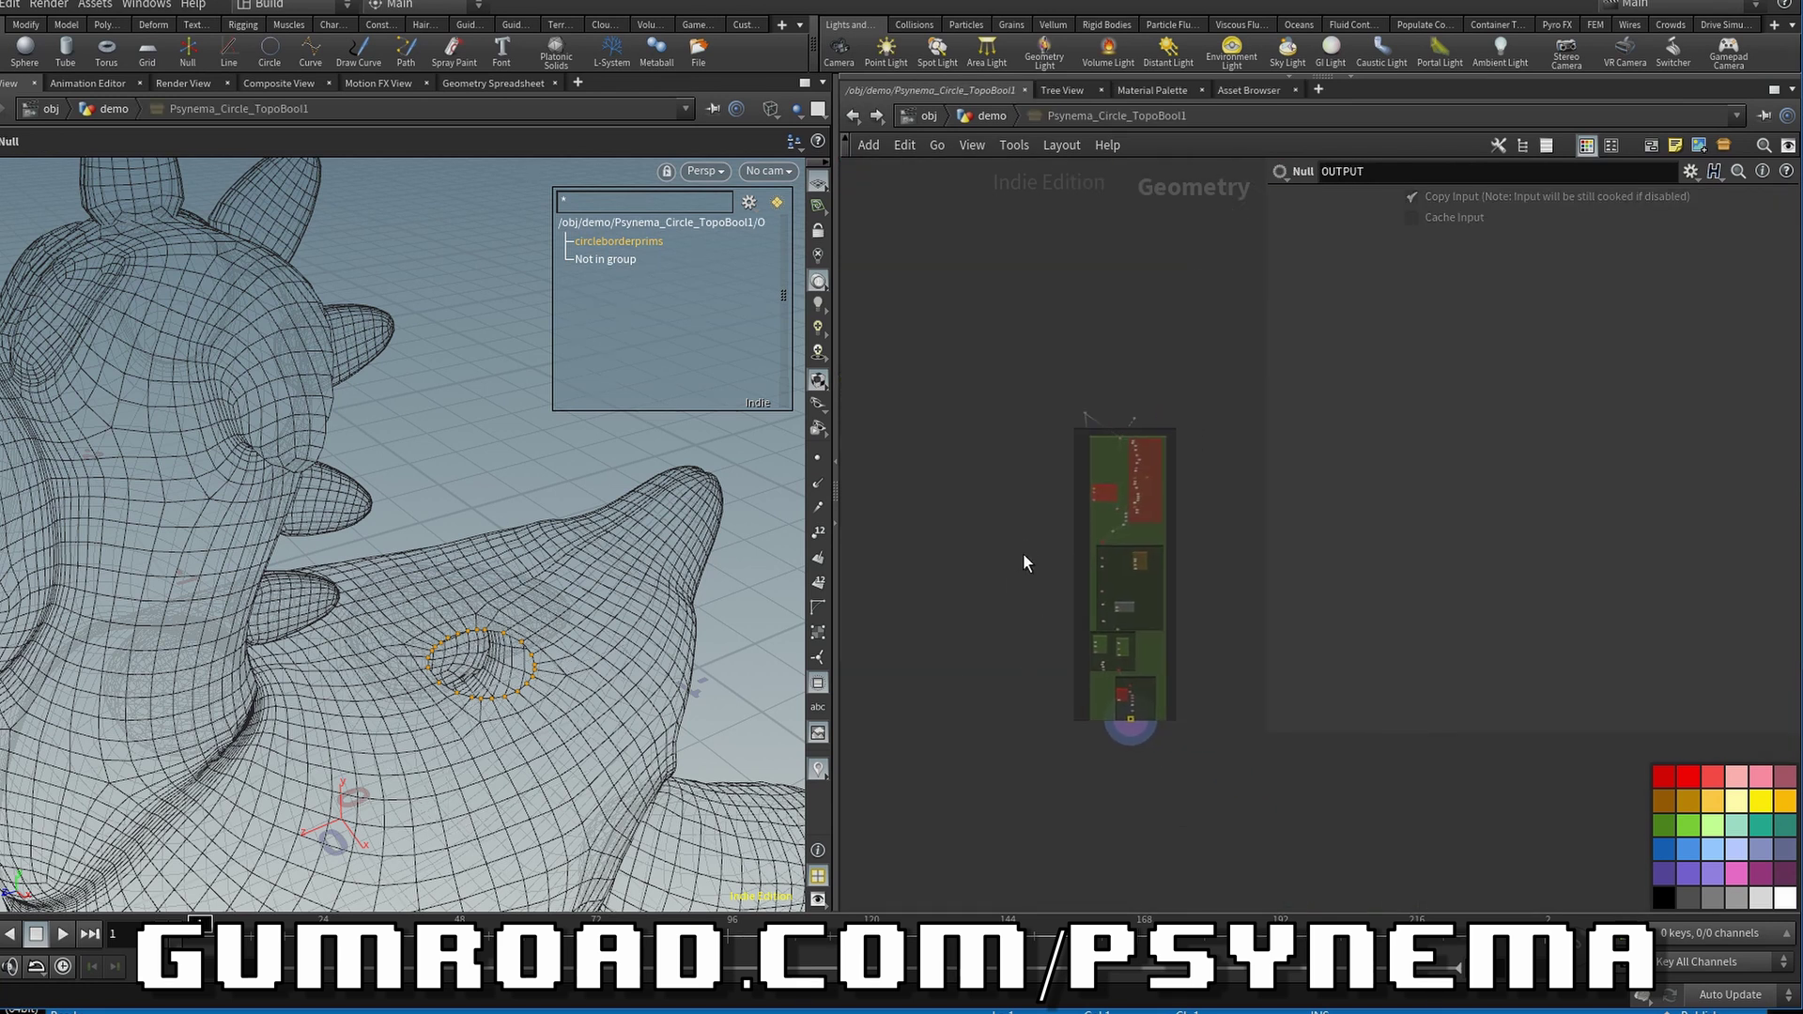
key(h)
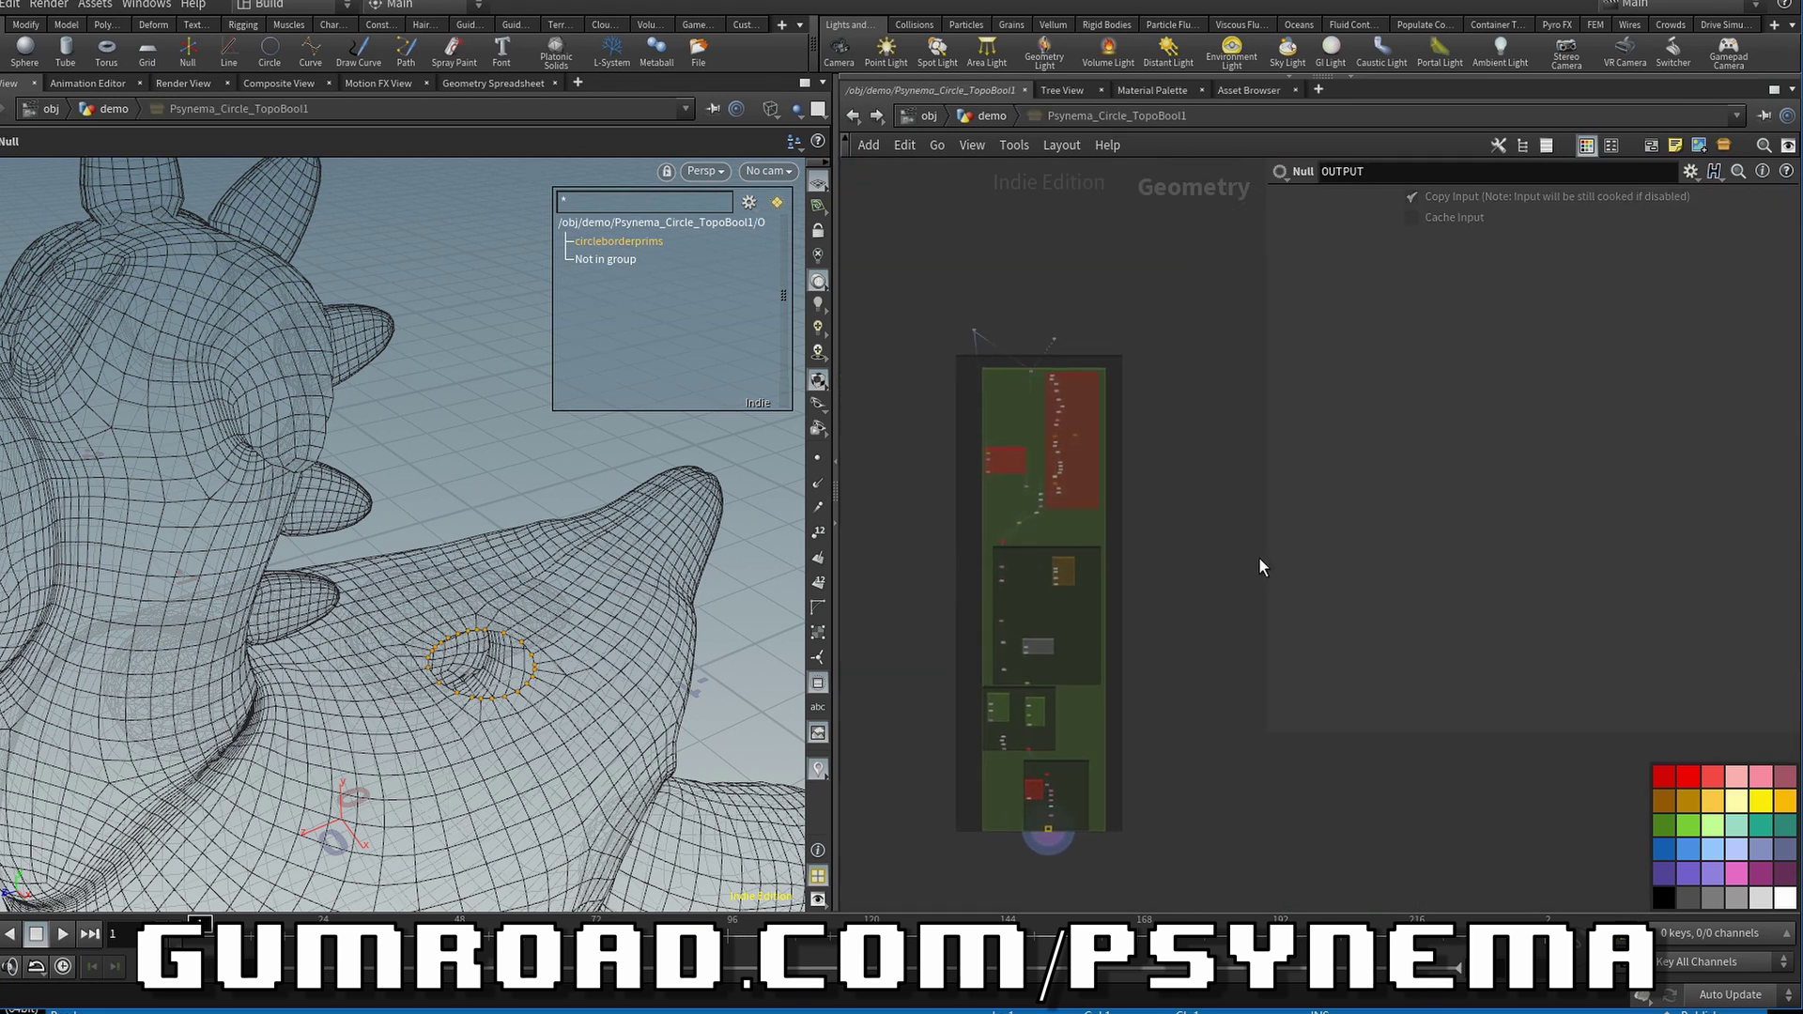
drag(1263, 558, 1348, 556)
scroll(1287, 523, up, 2)
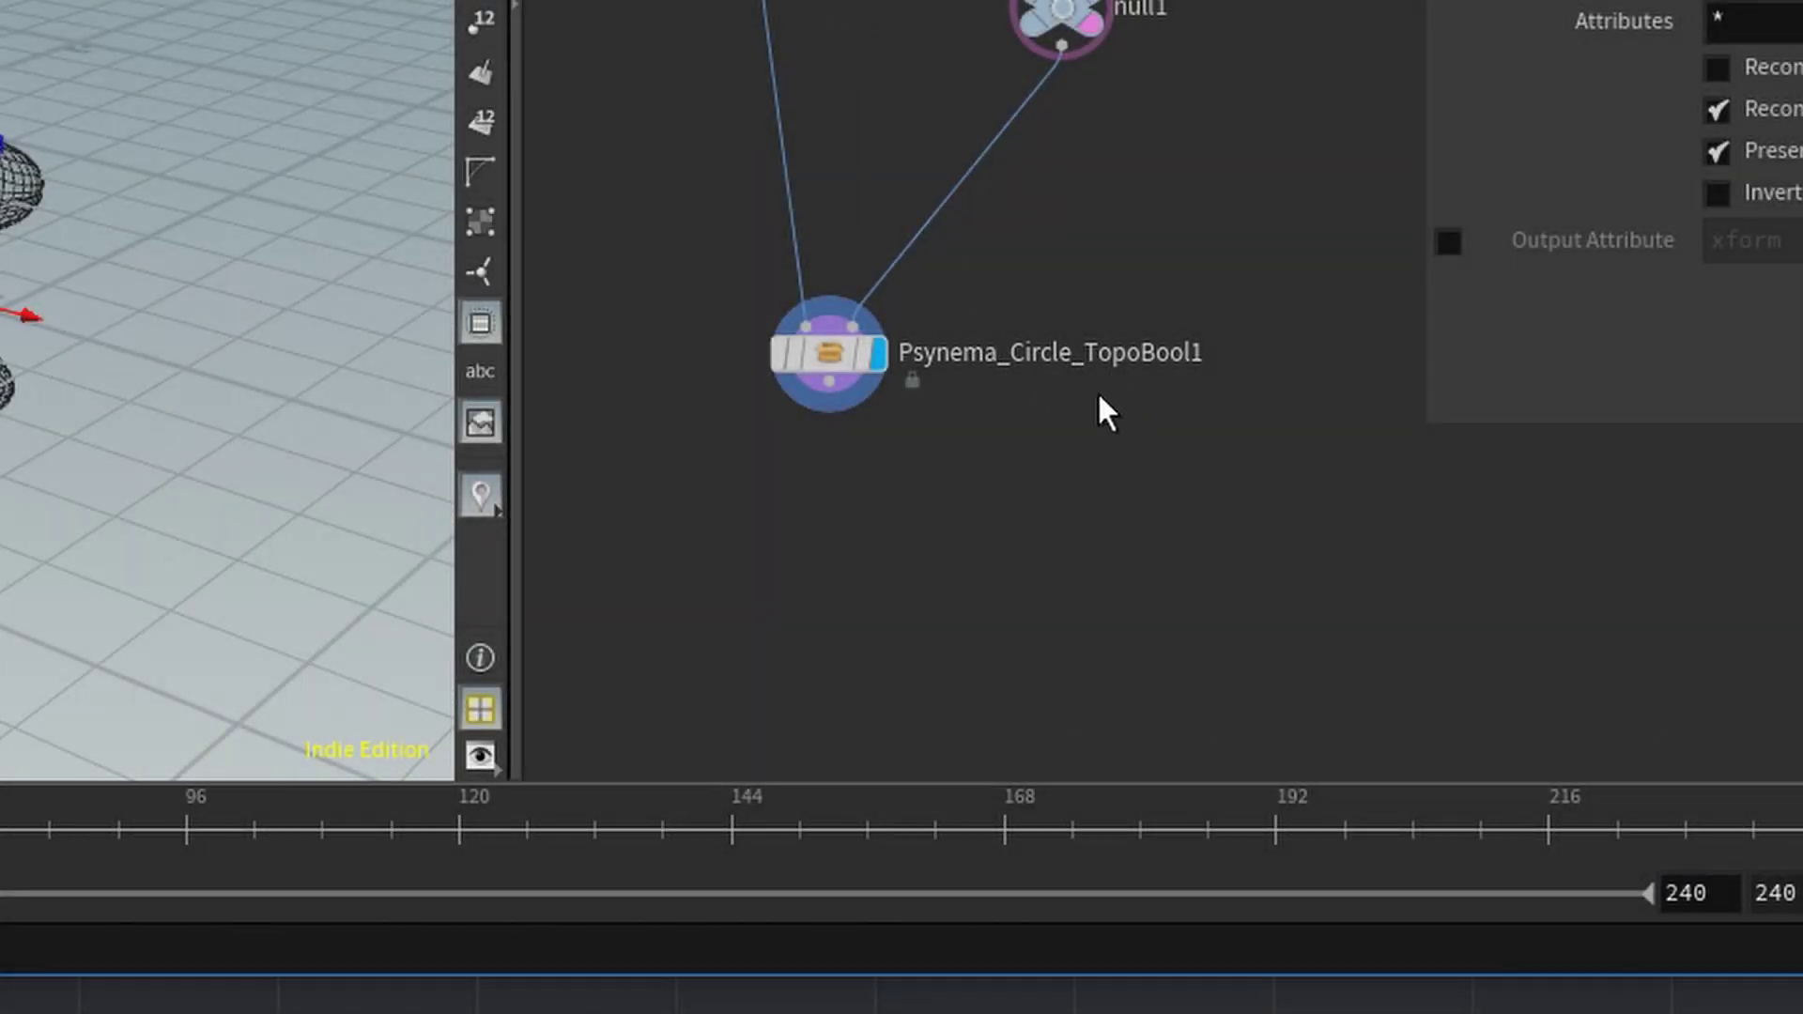
Allow editing of contents on the Psynema_Circle_TopoBool1 node and dive into its network.
scroll(1104, 413, up, 5)
mouse_move(776, 366)
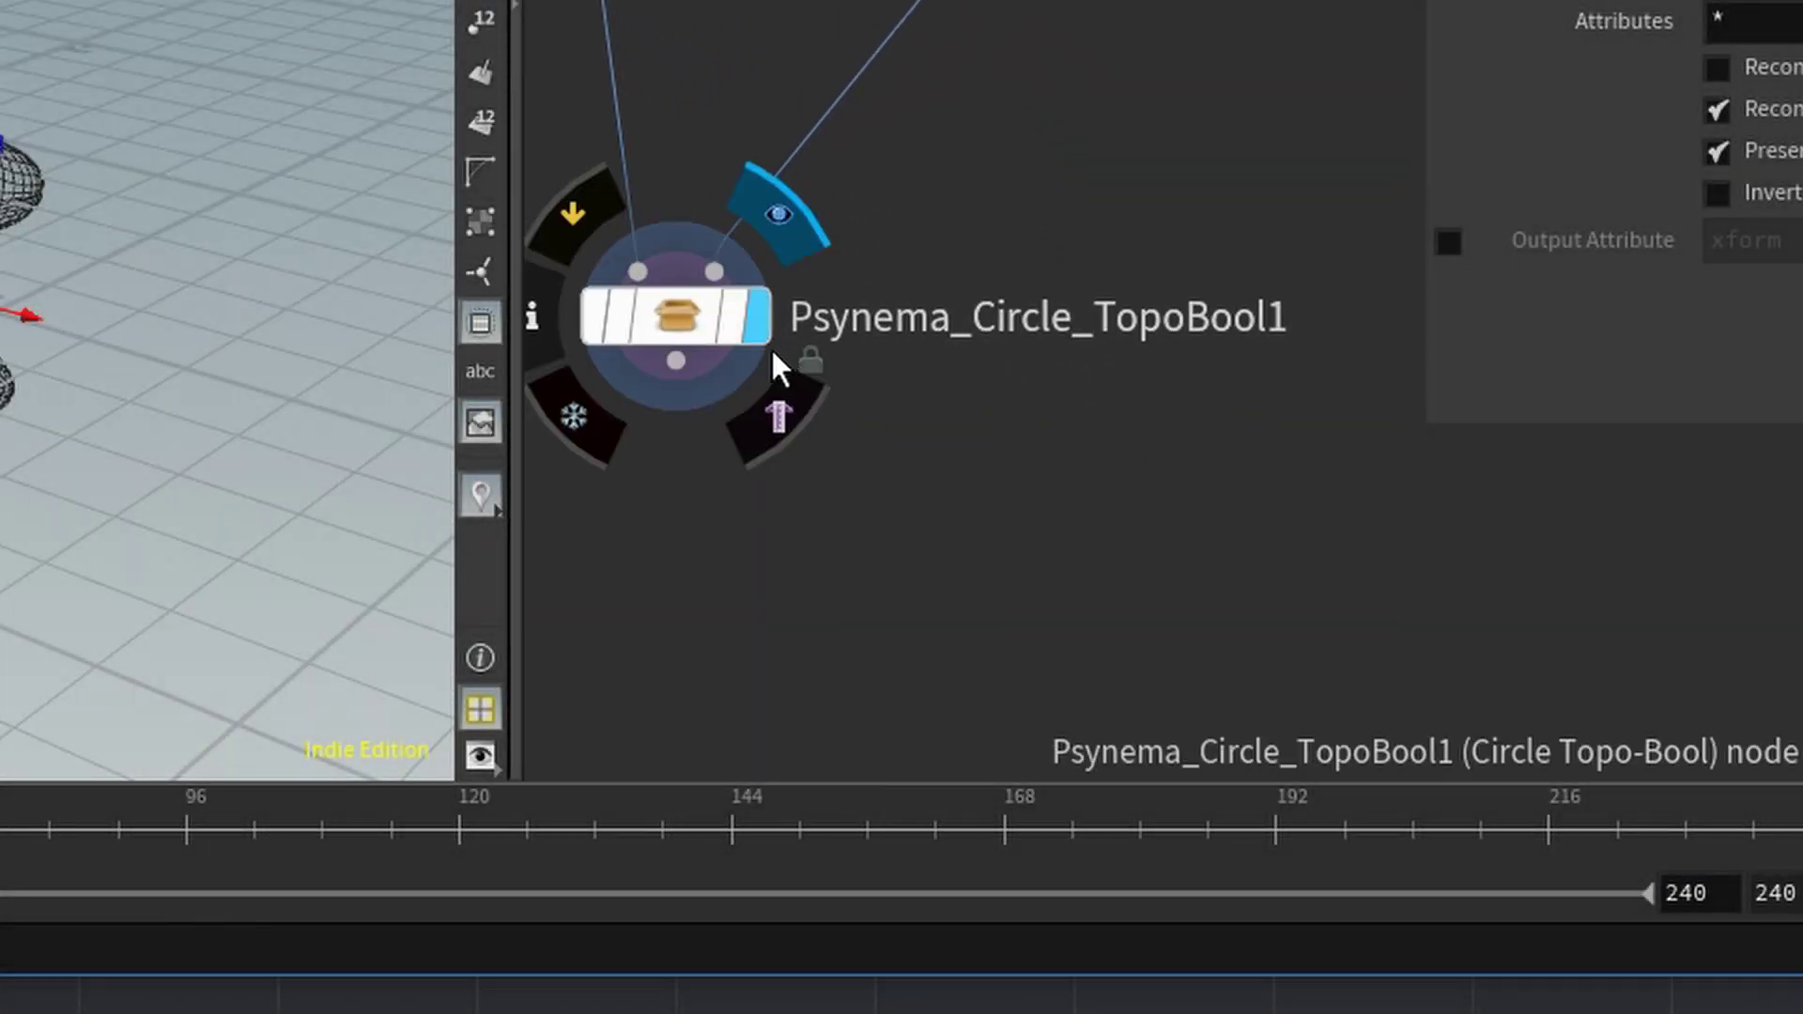
right_click(662, 329)
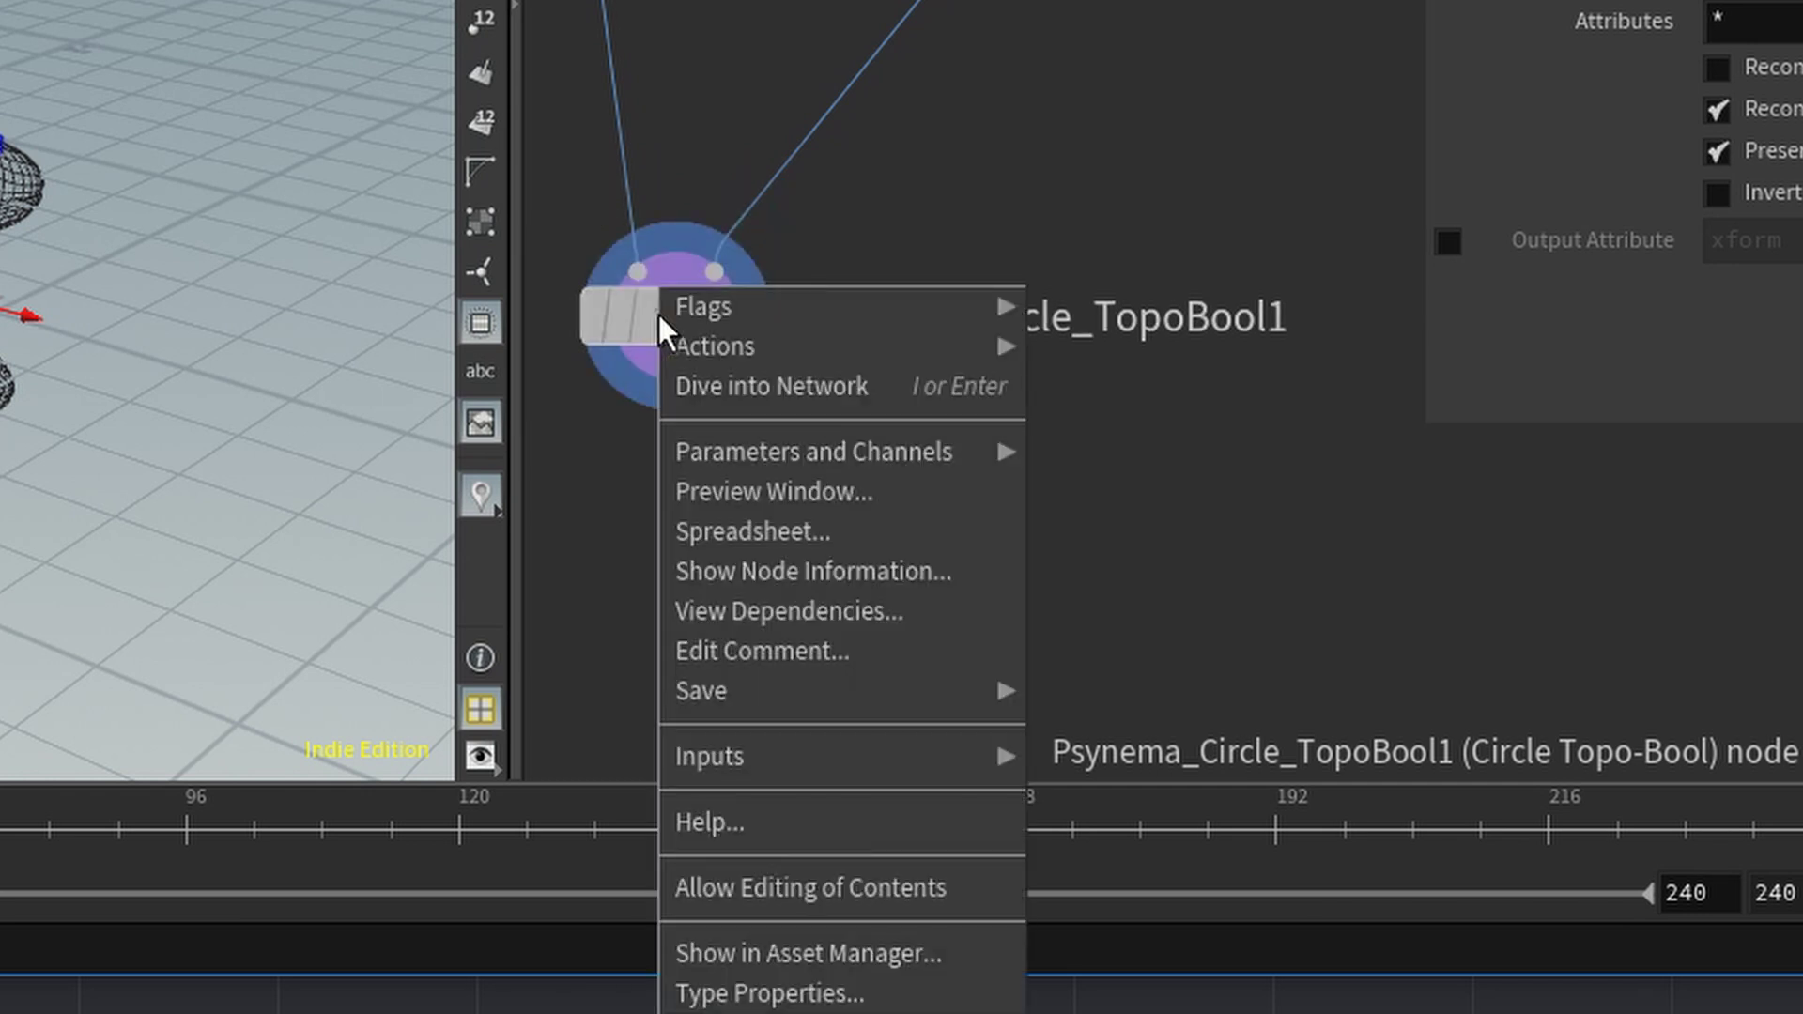
click(850, 890)
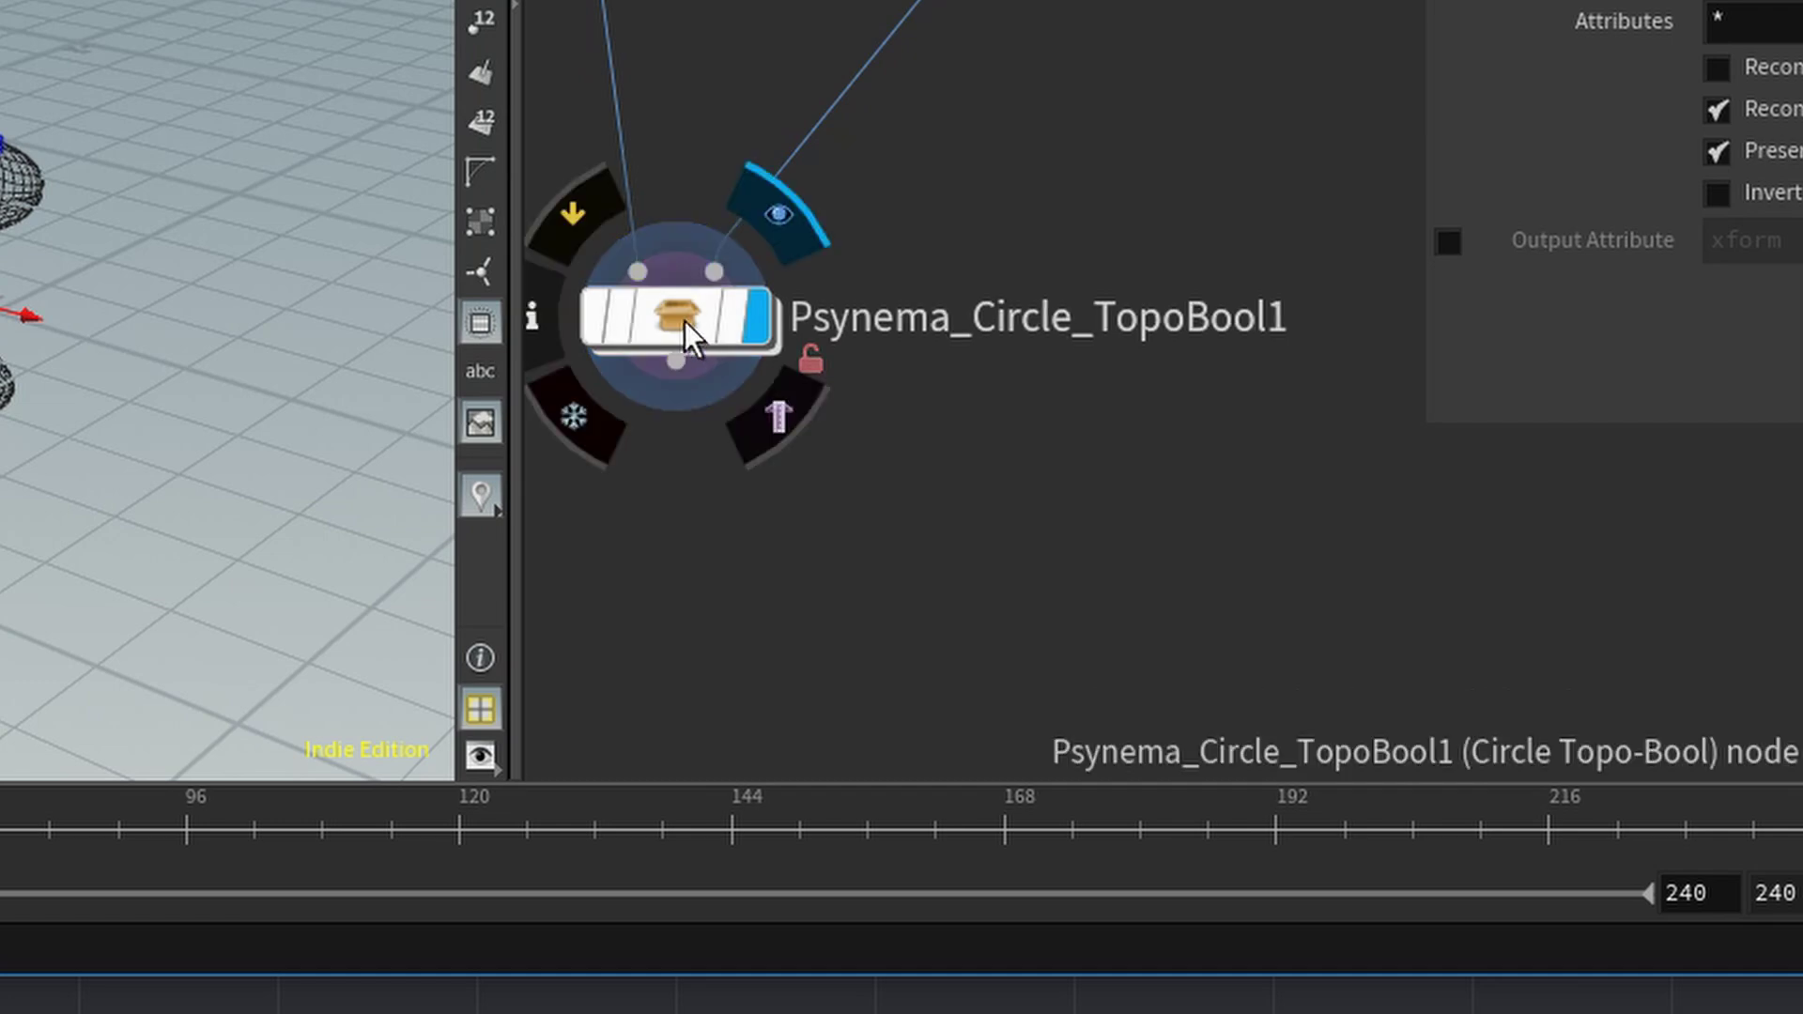
double_click(685, 321)
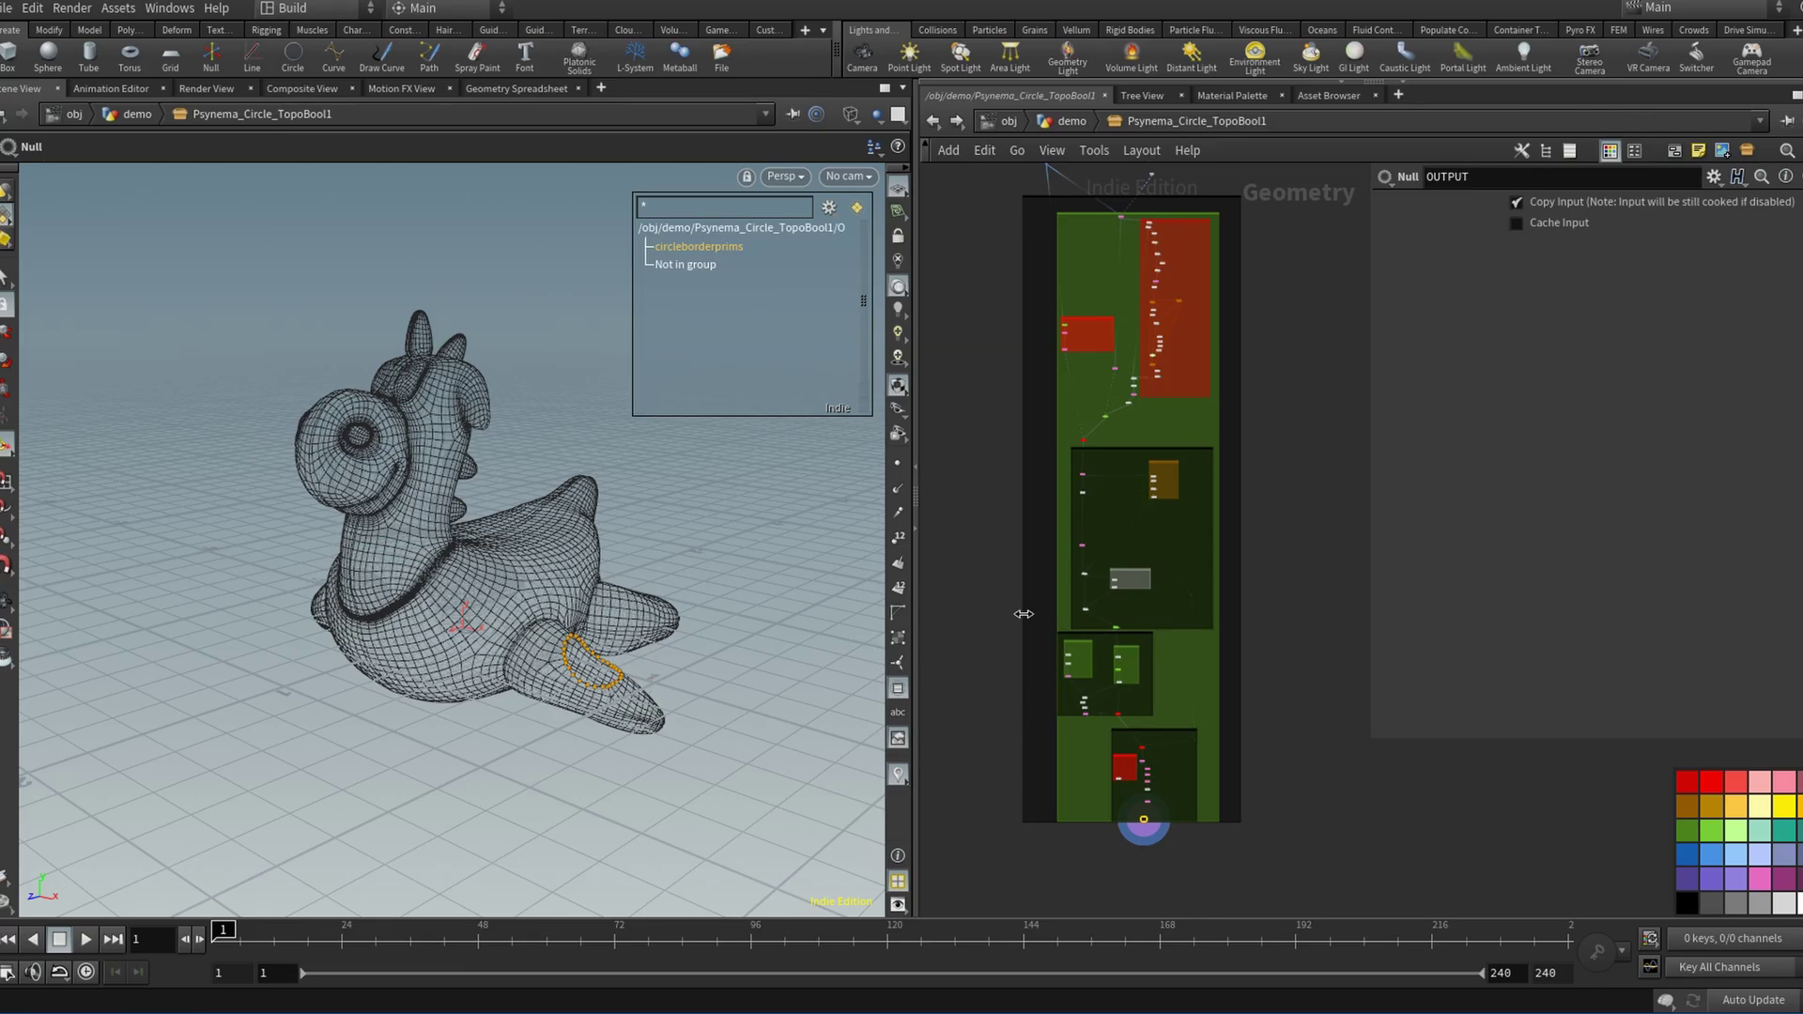
Widen the network editor pane by narrowing the 3D viewport beside it.
scroll(974, 635, down, 2)
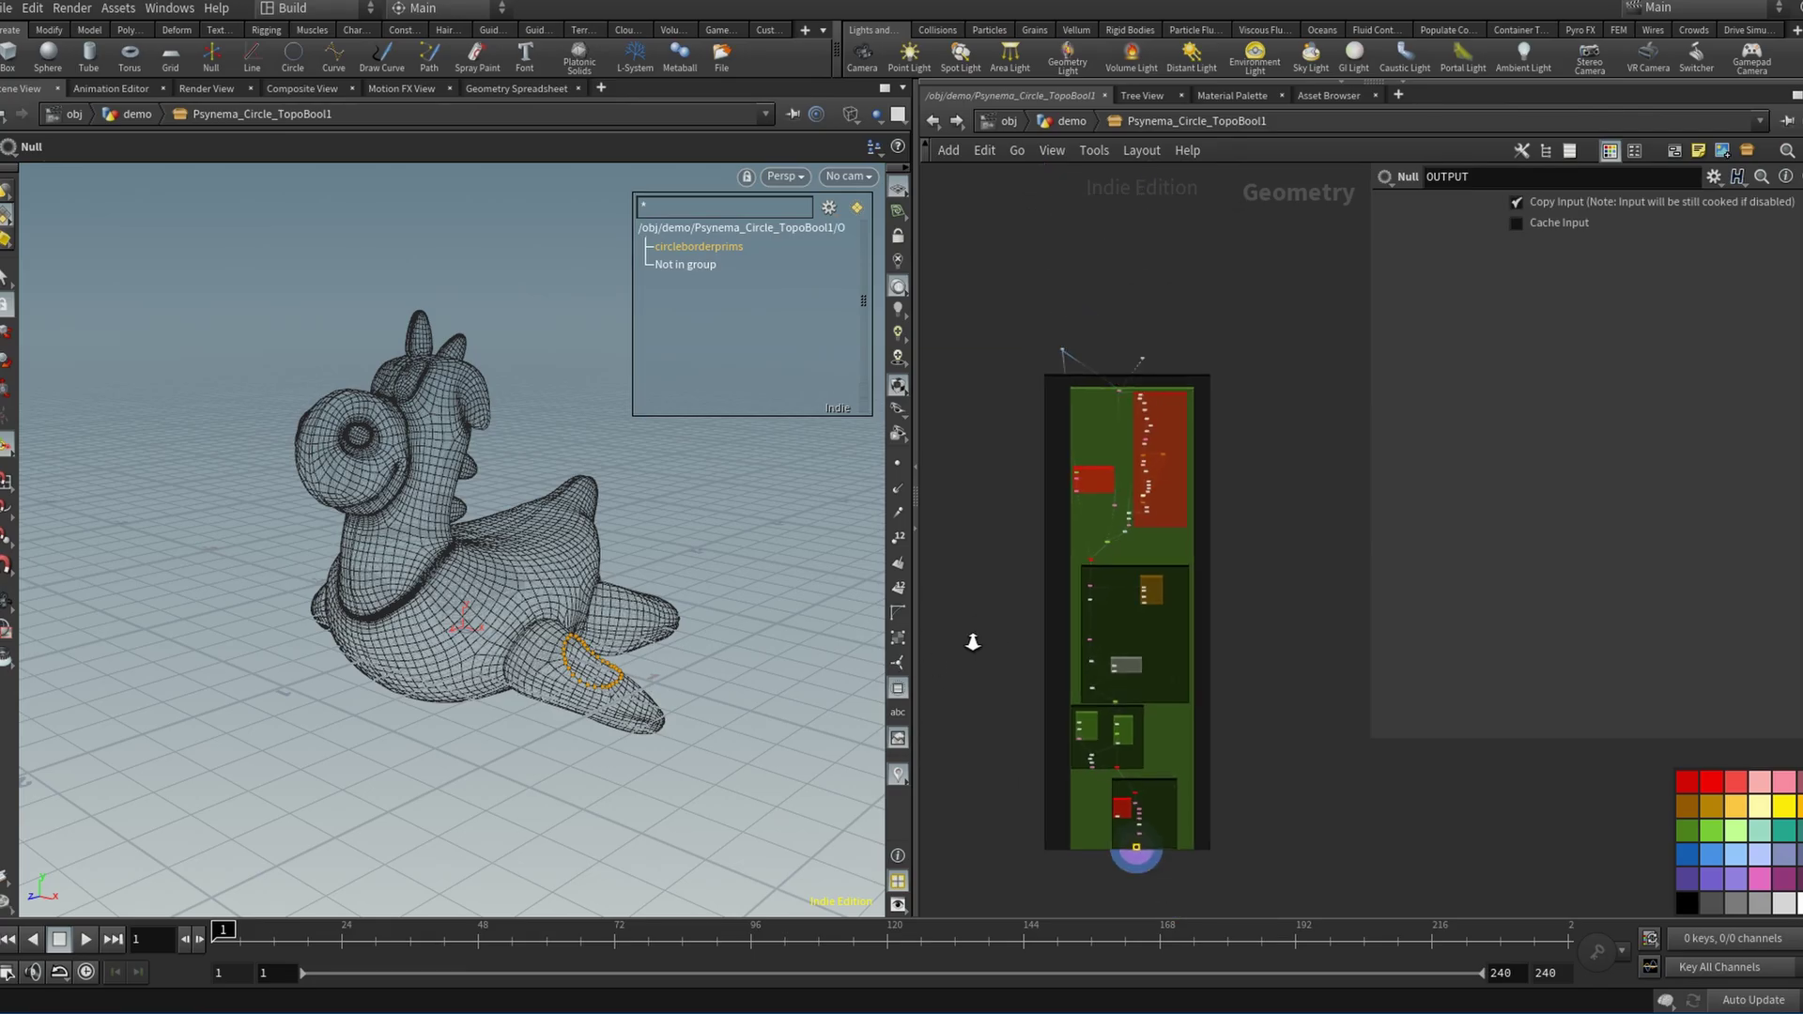
scroll(1014, 644, up, 2)
drag(912, 647, 664, 647)
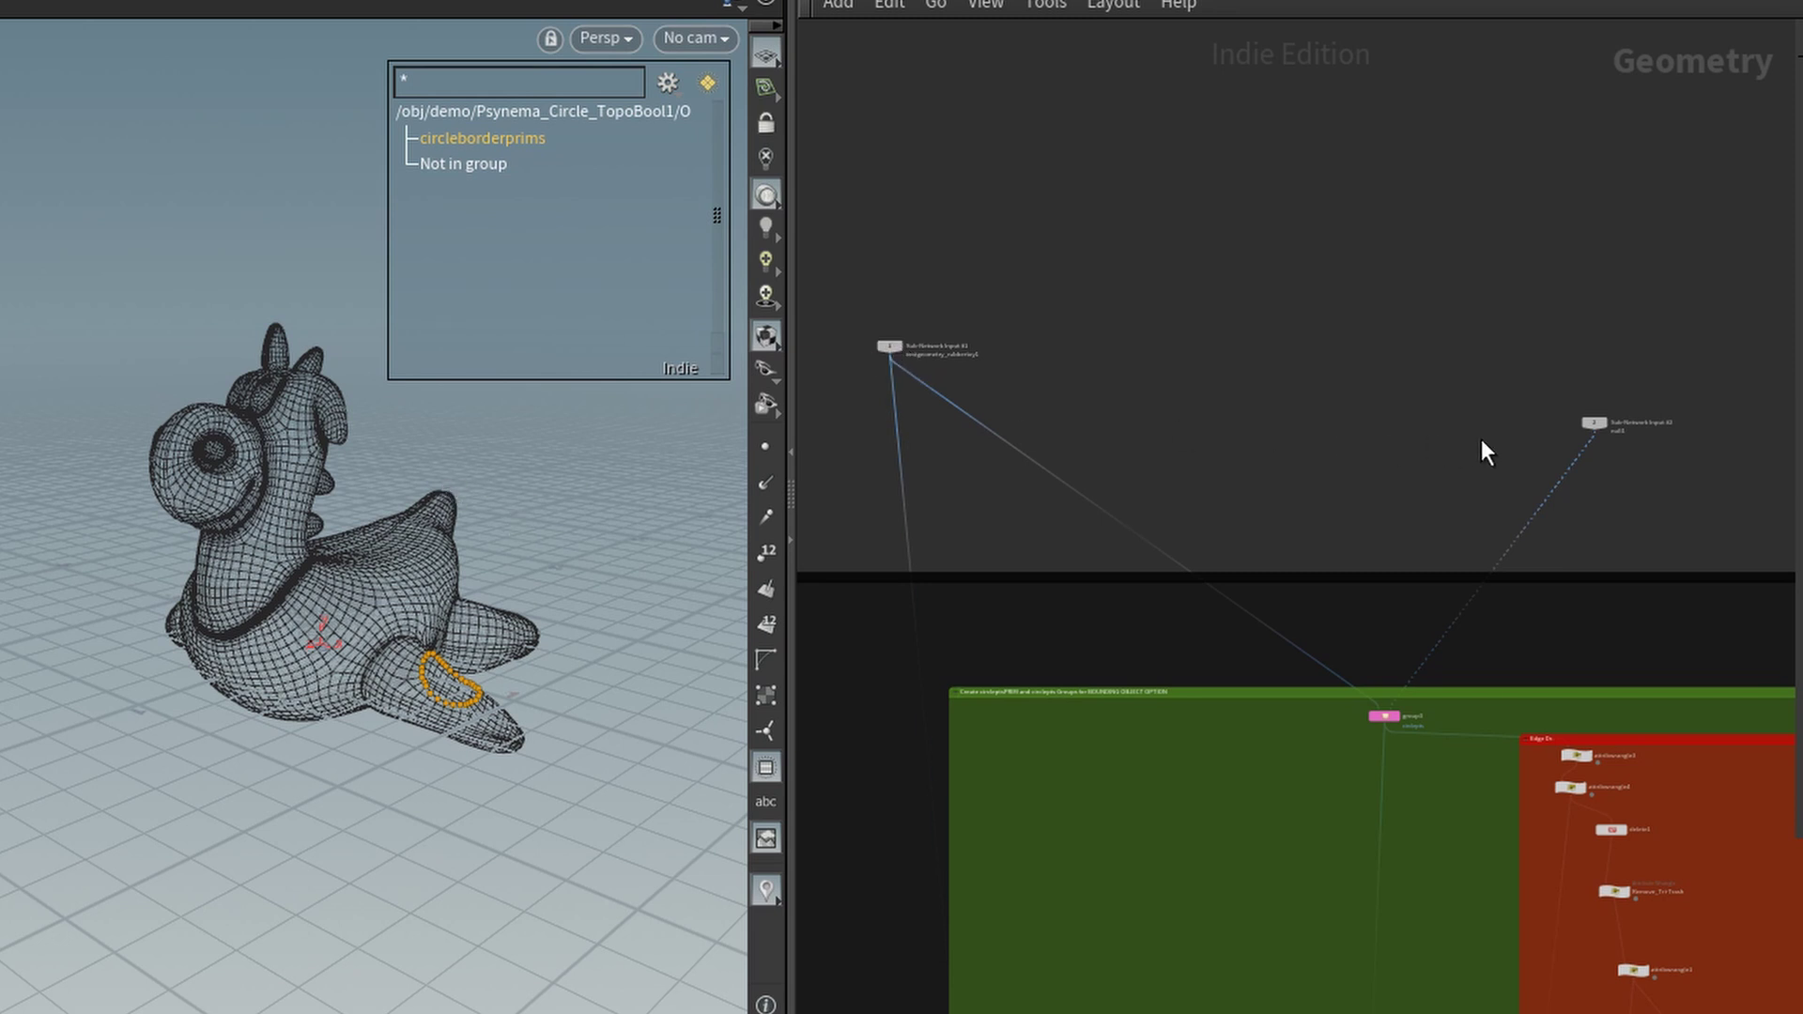
Examine the first section of the network, from the two sub-network inputs through the group nodes to the Use_Loop_Detection switch.
drag(1589, 424, 1594, 396)
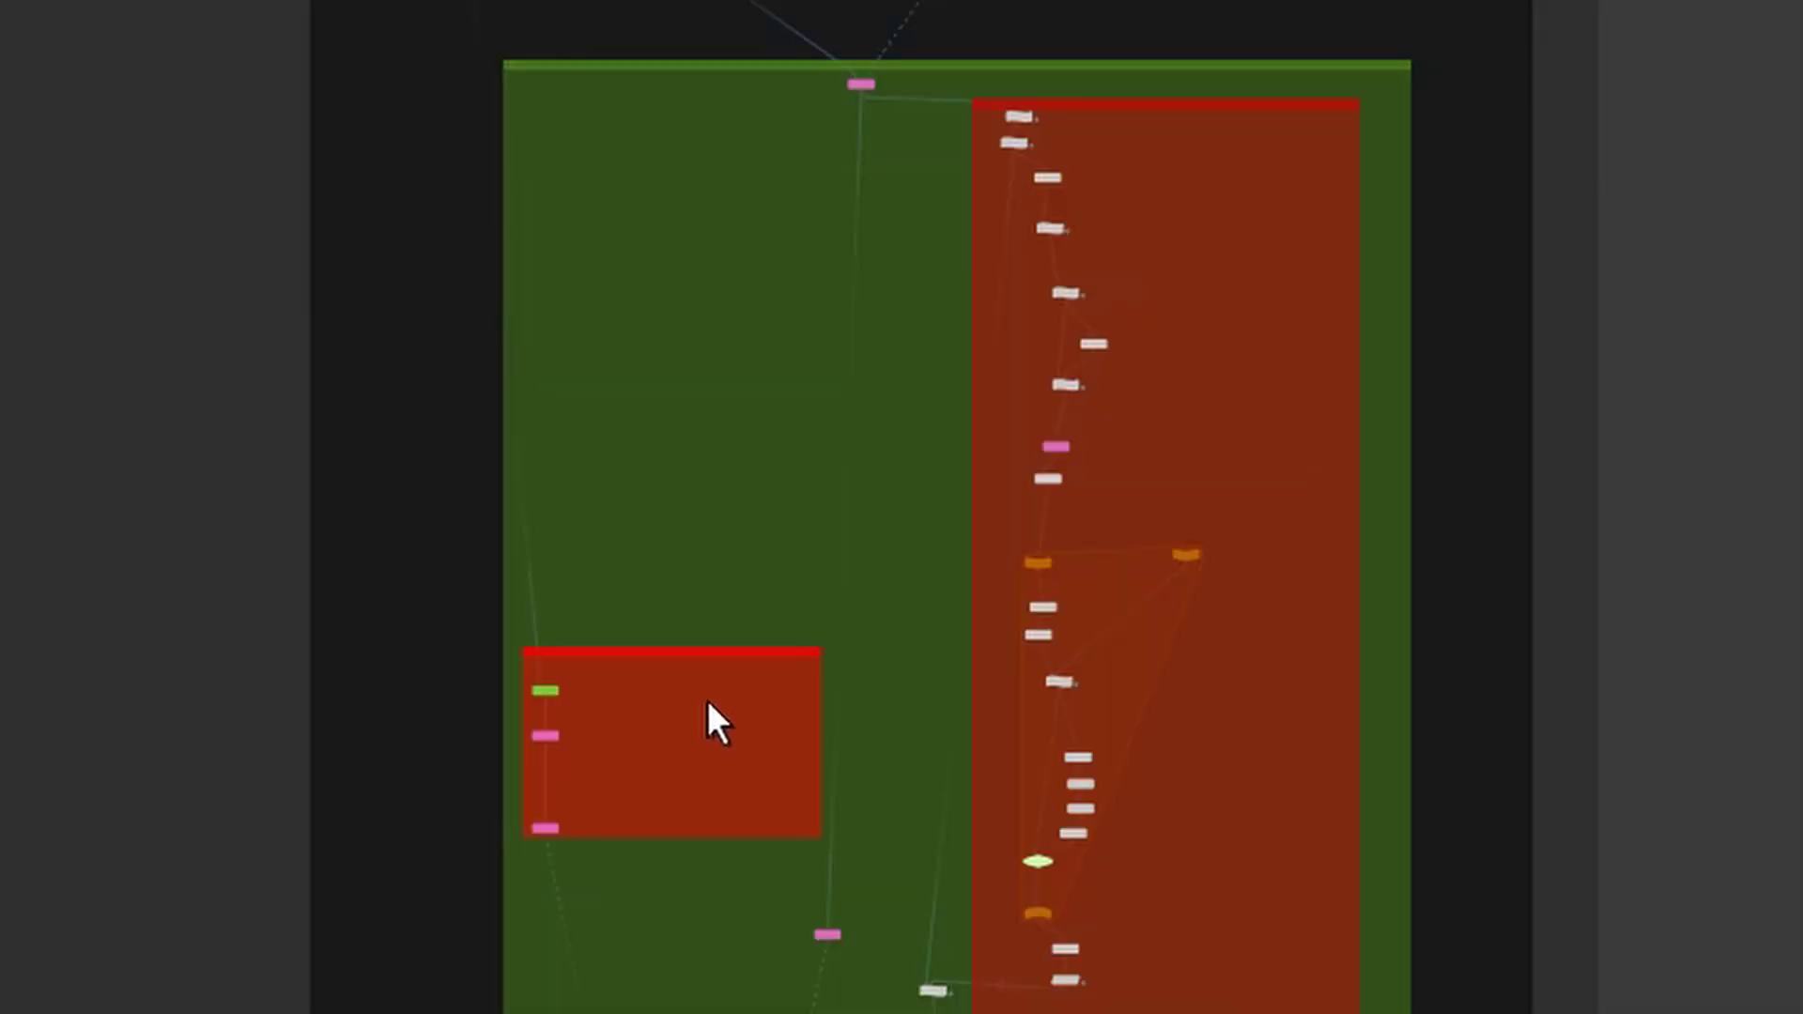
key(c)
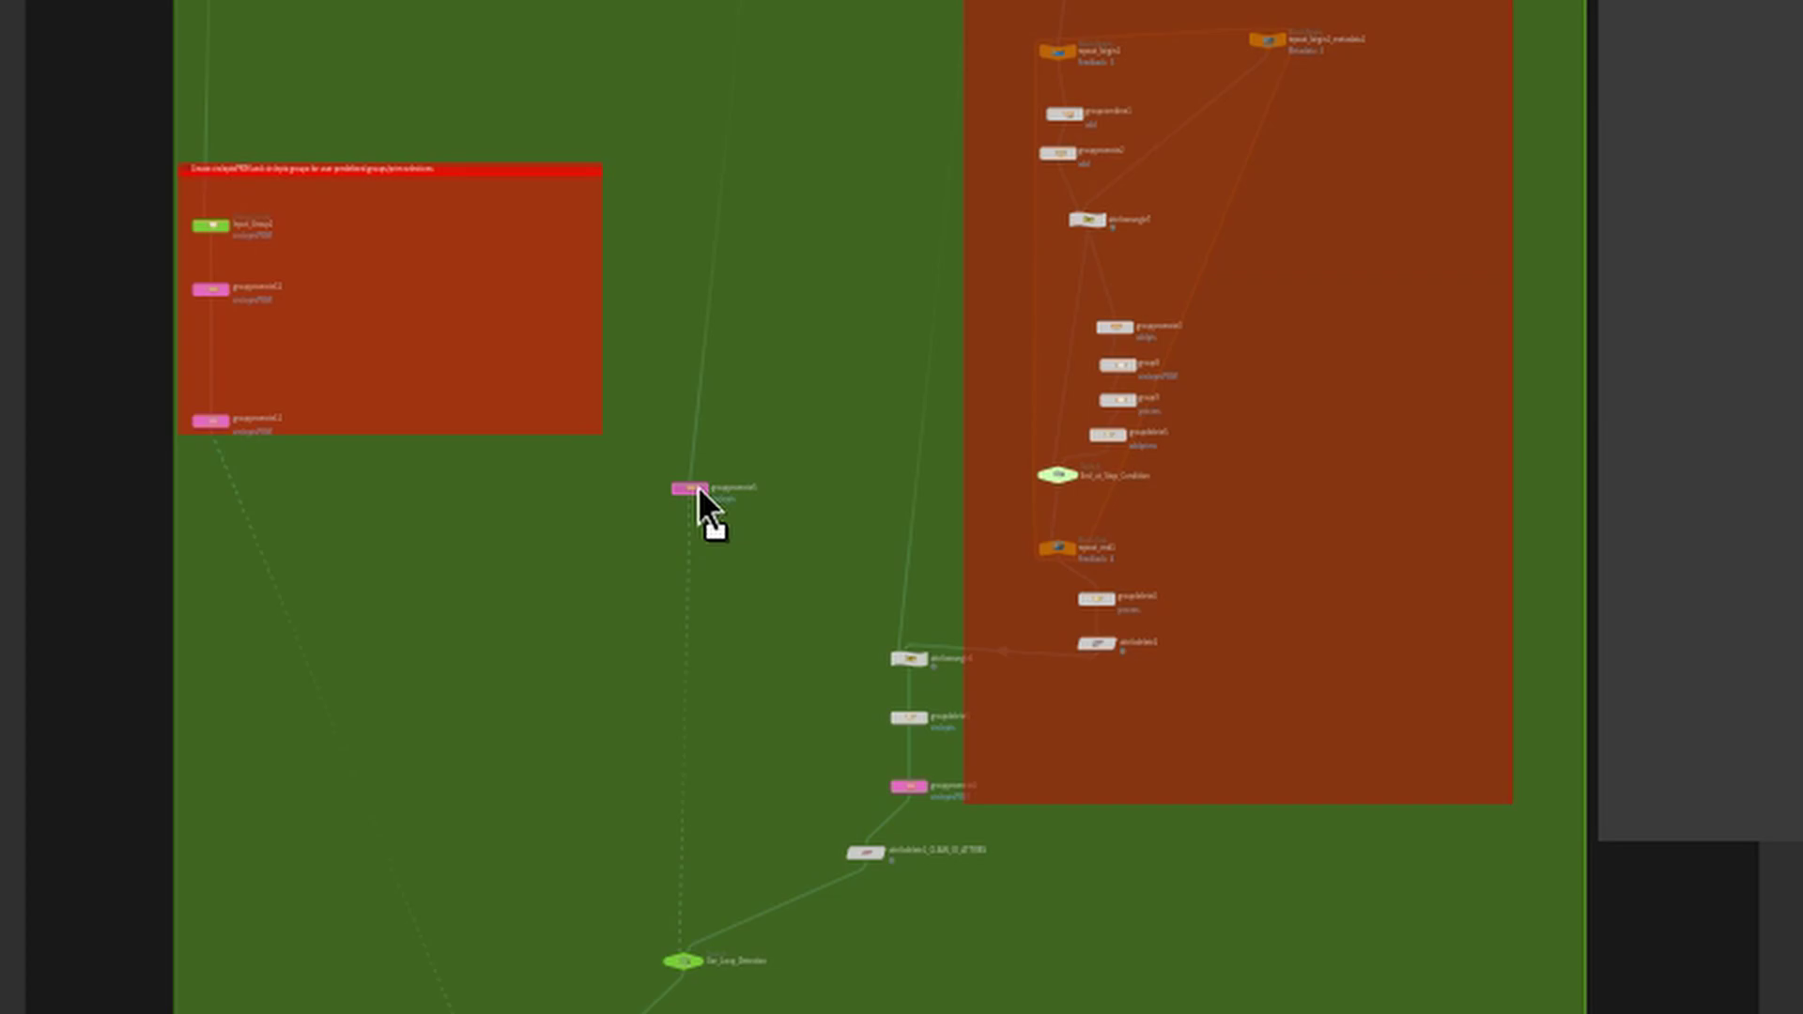
mouse_move(696, 469)
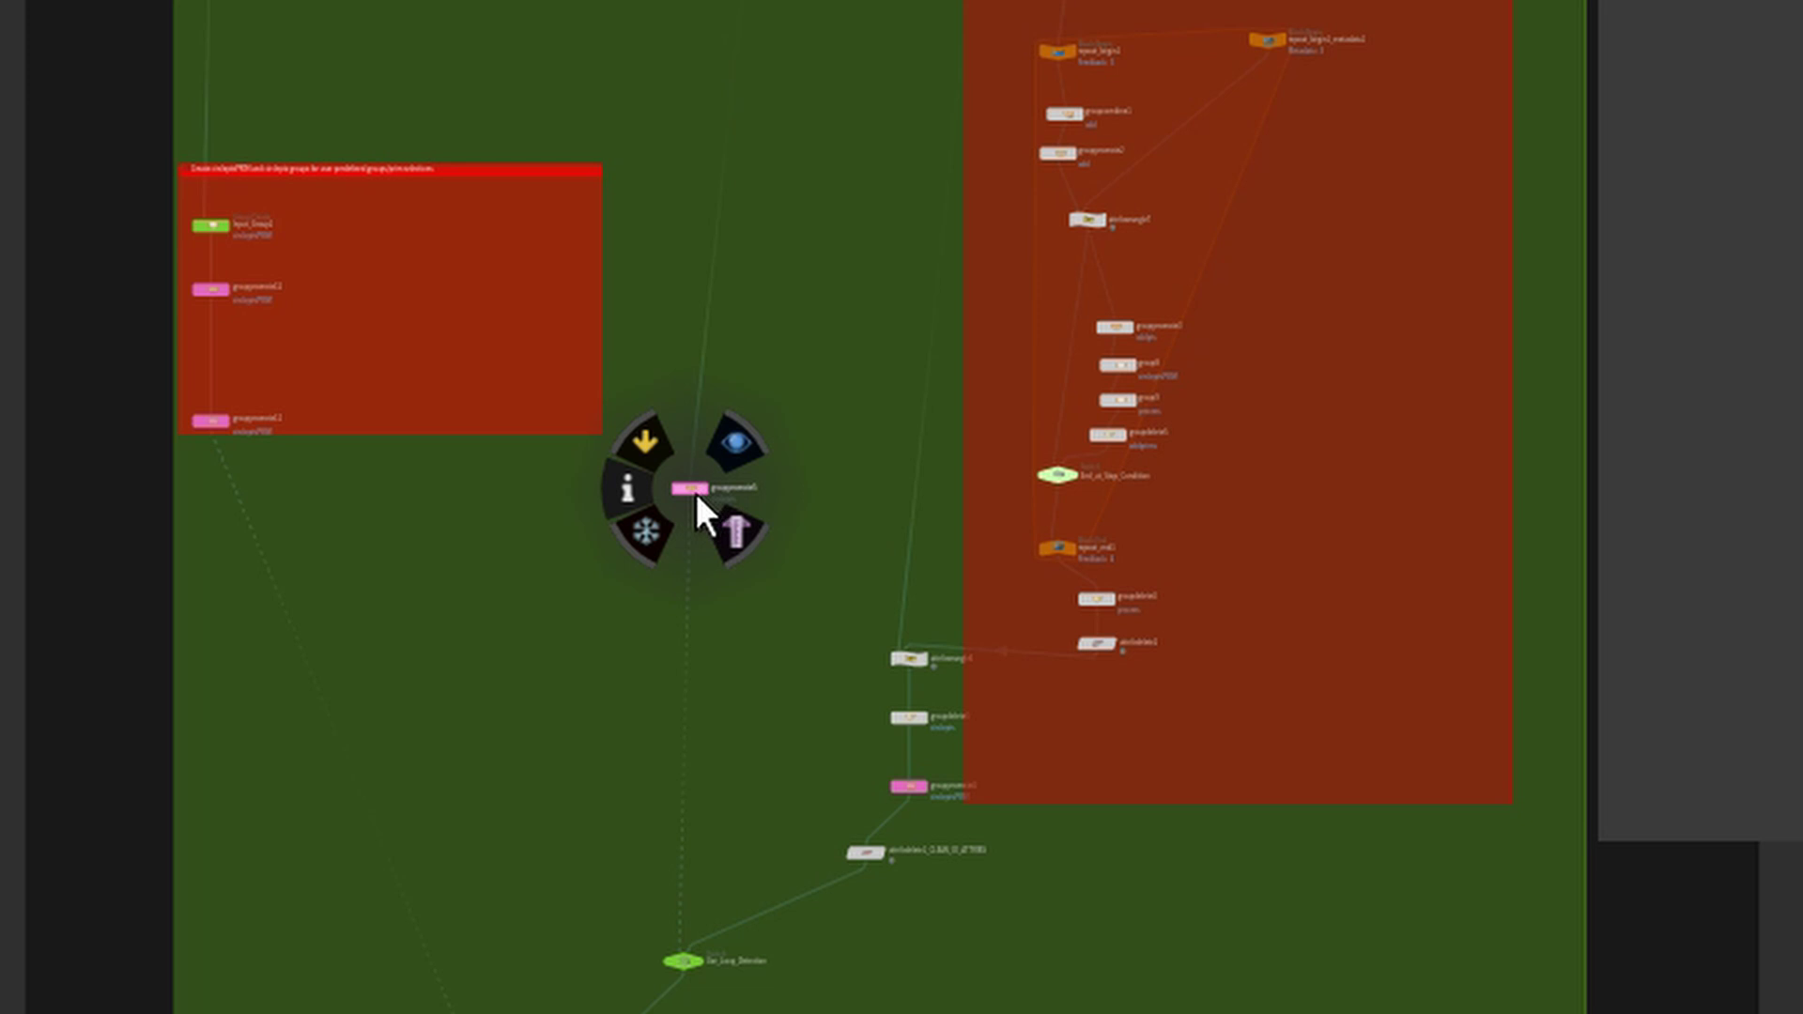
mouse_move(907, 788)
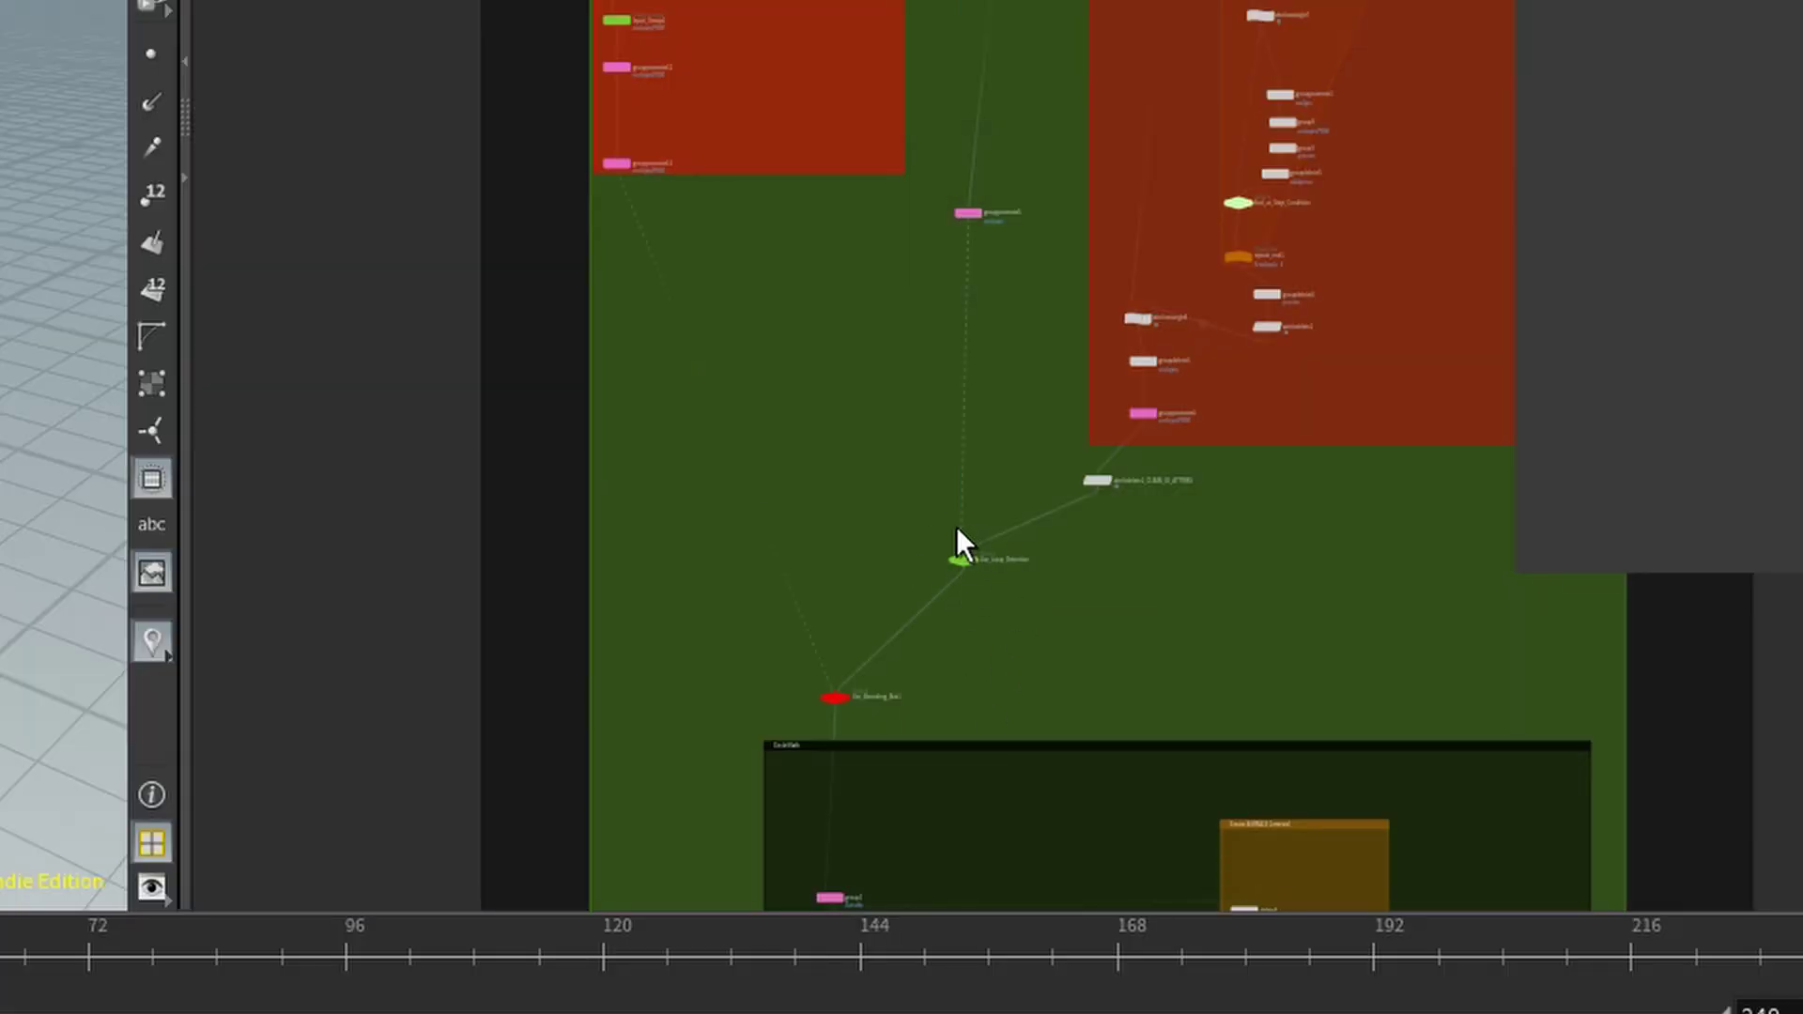
mouse_move(972, 563)
scroll(1063, 672, up, 3)
Recolor the red Use_Bounding_Box1 switch node green to match the Use_Loop_Detection switch.
middle_drag(1217, 676, 1016, 419)
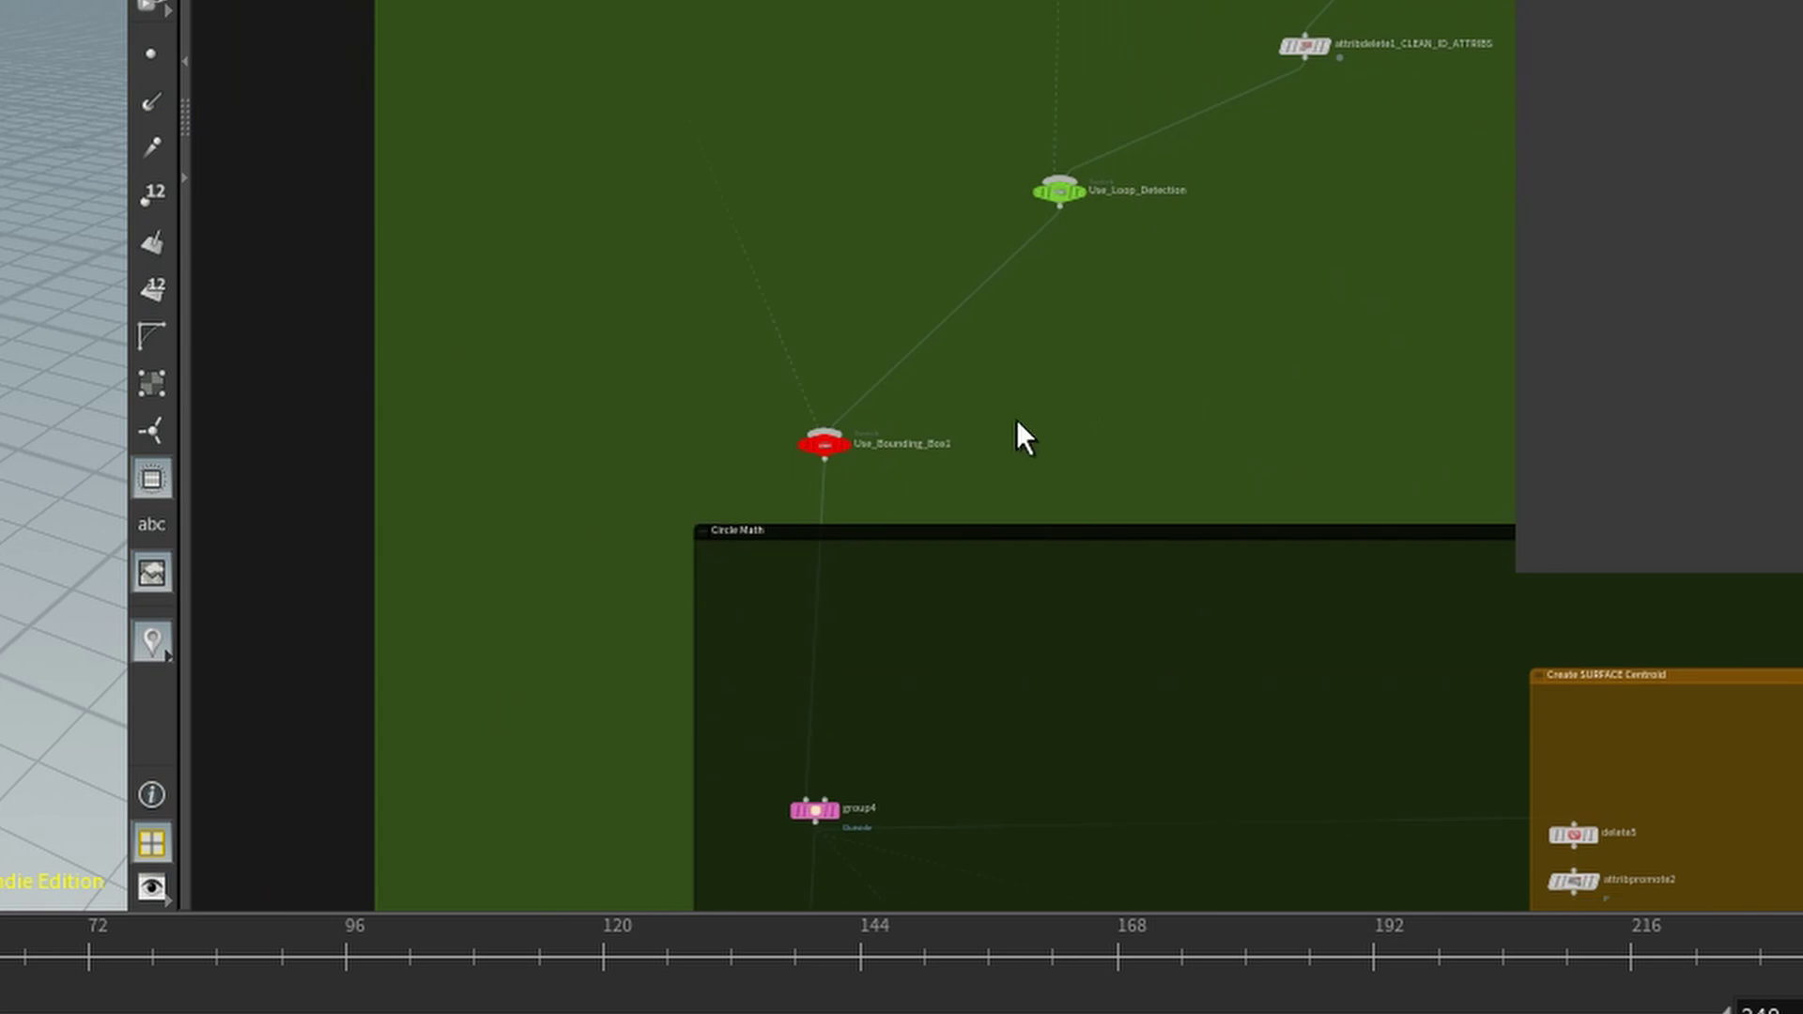
scroll(1016, 419, up, 4)
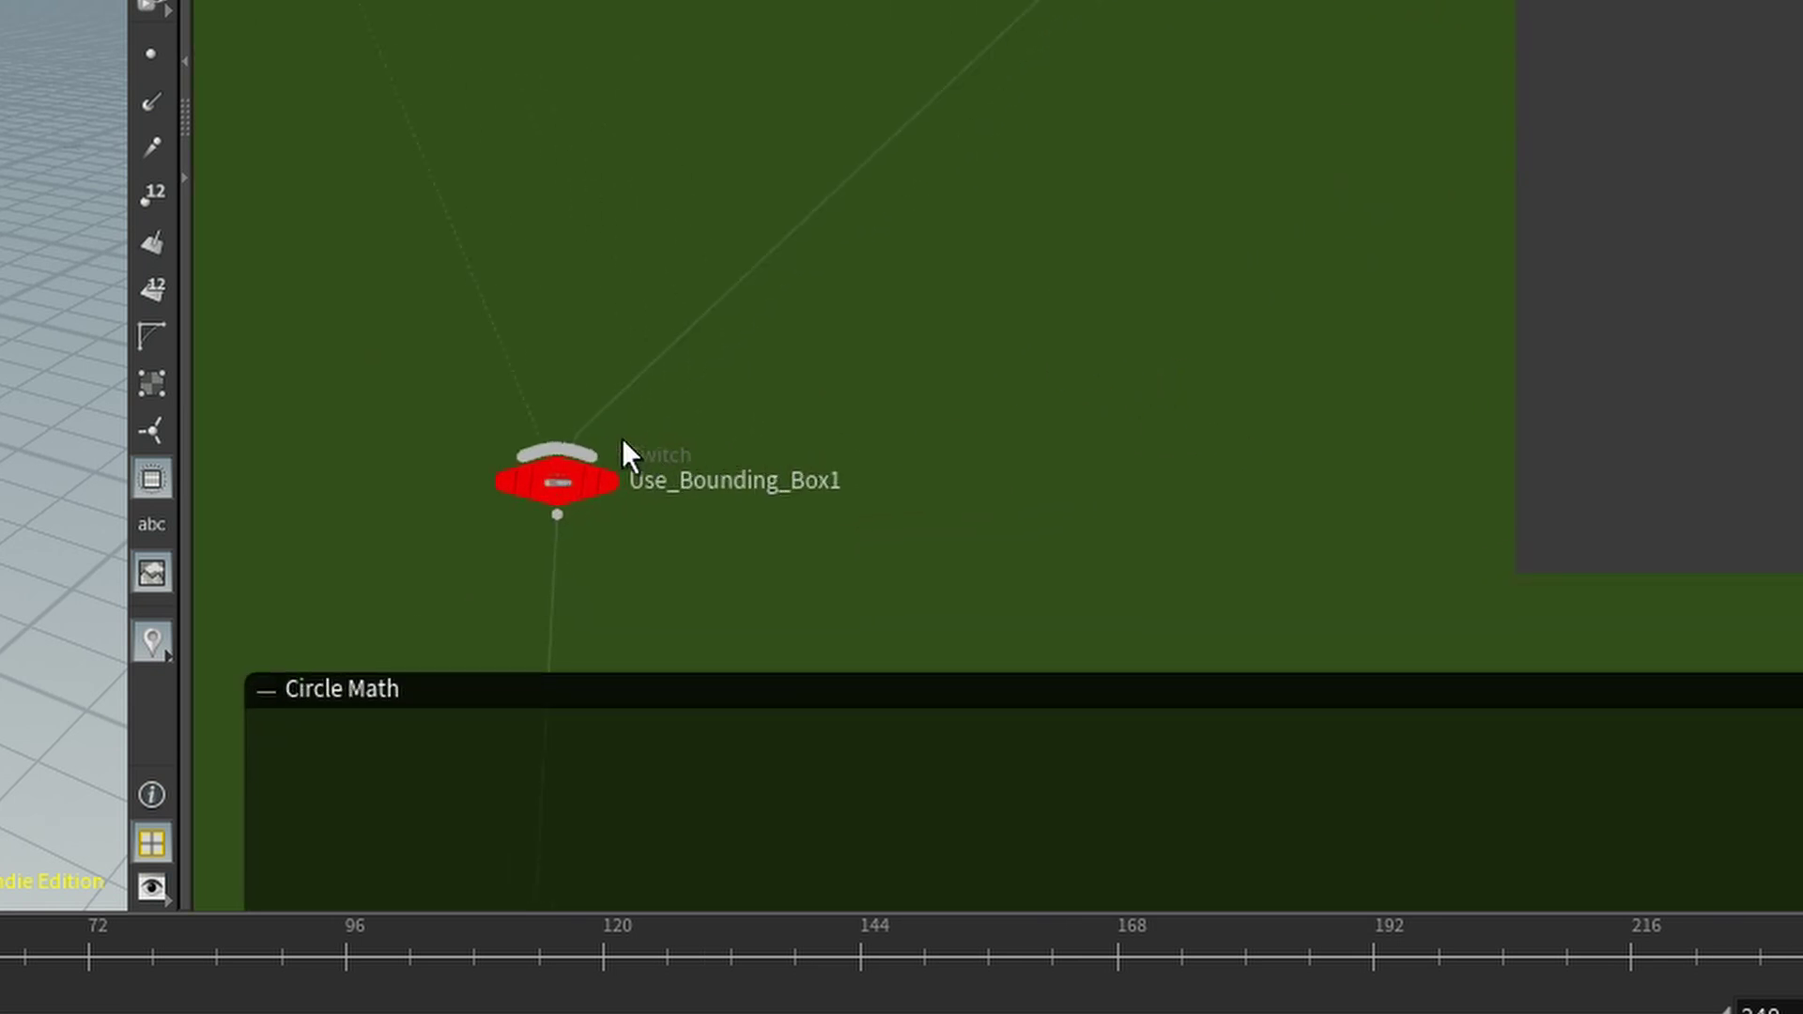
key(c)
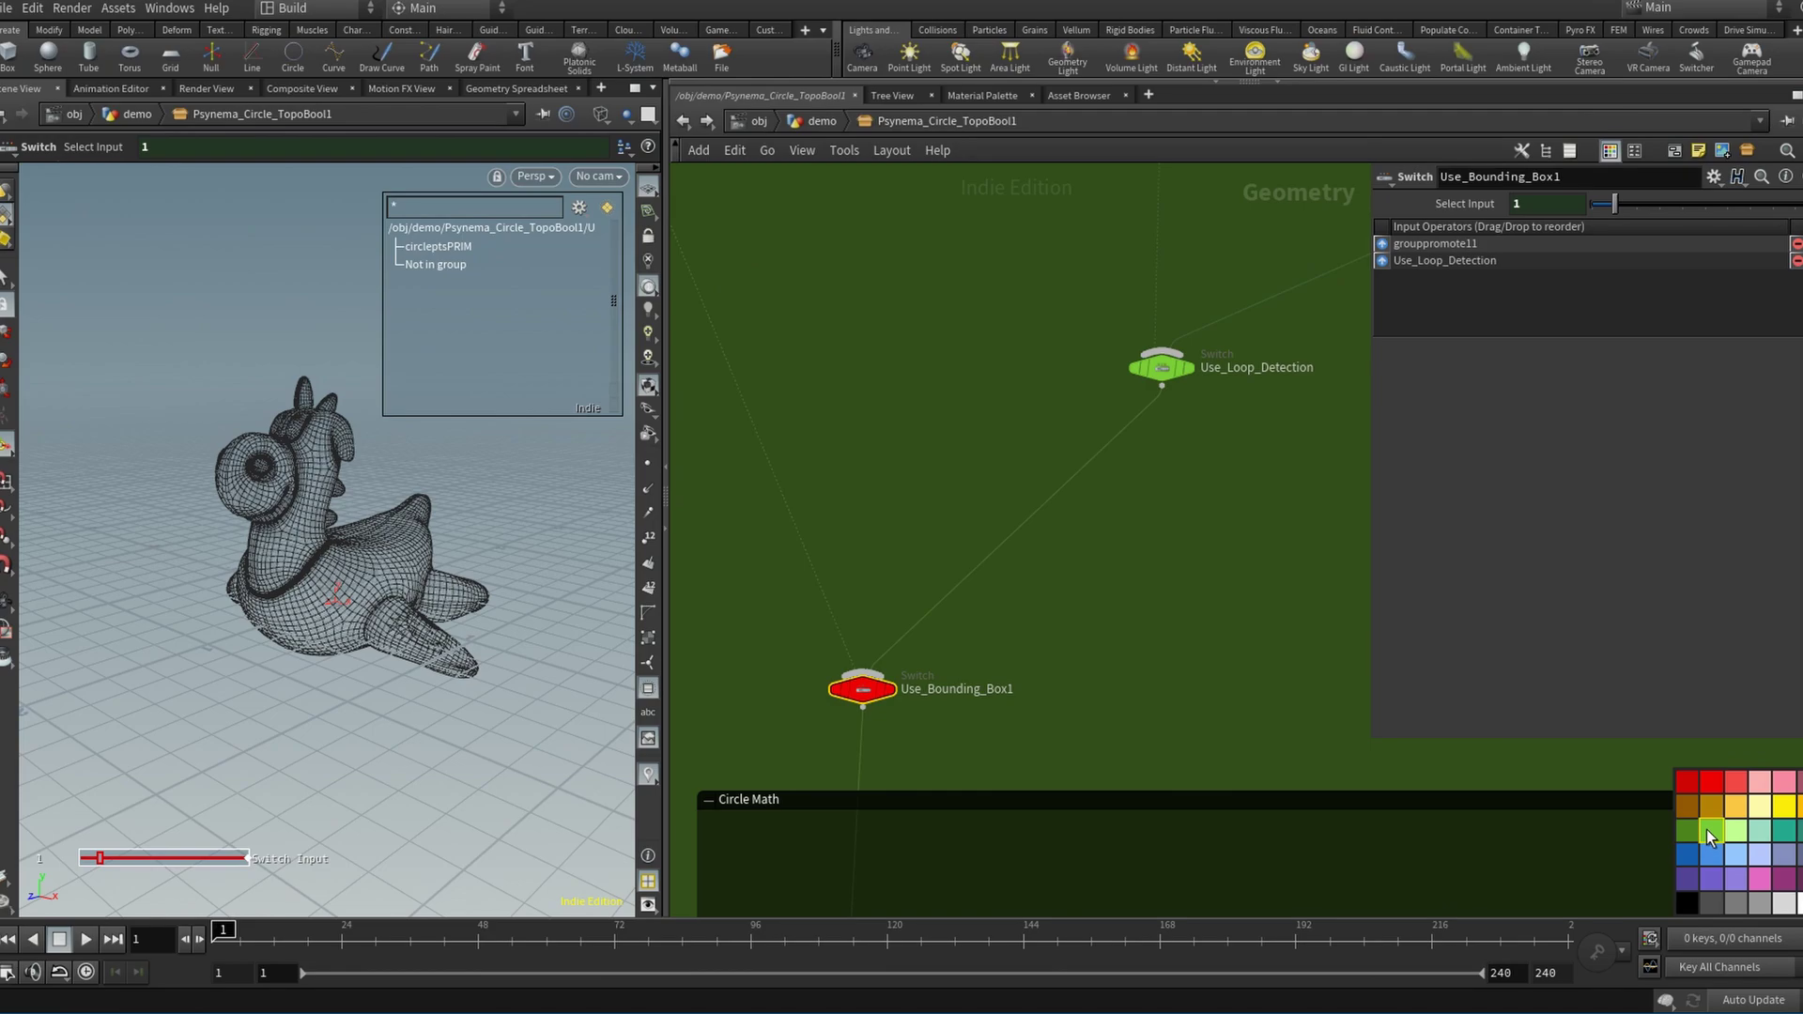
click(1707, 830)
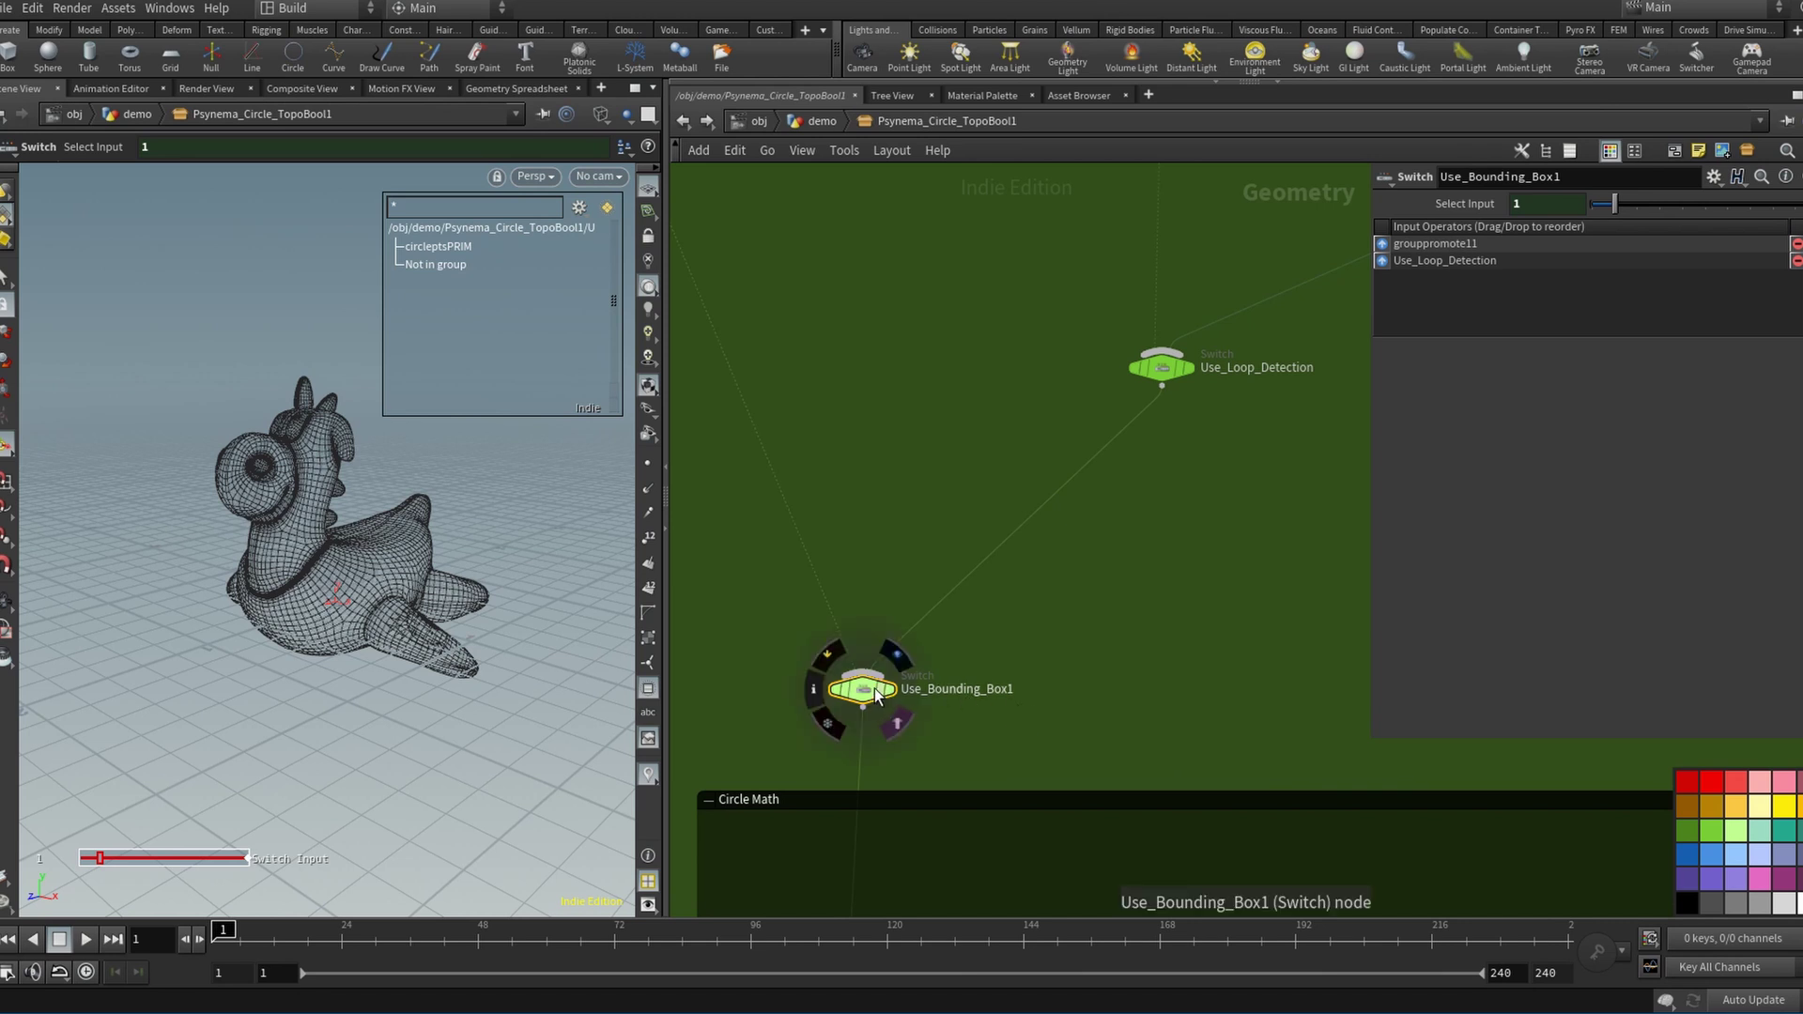
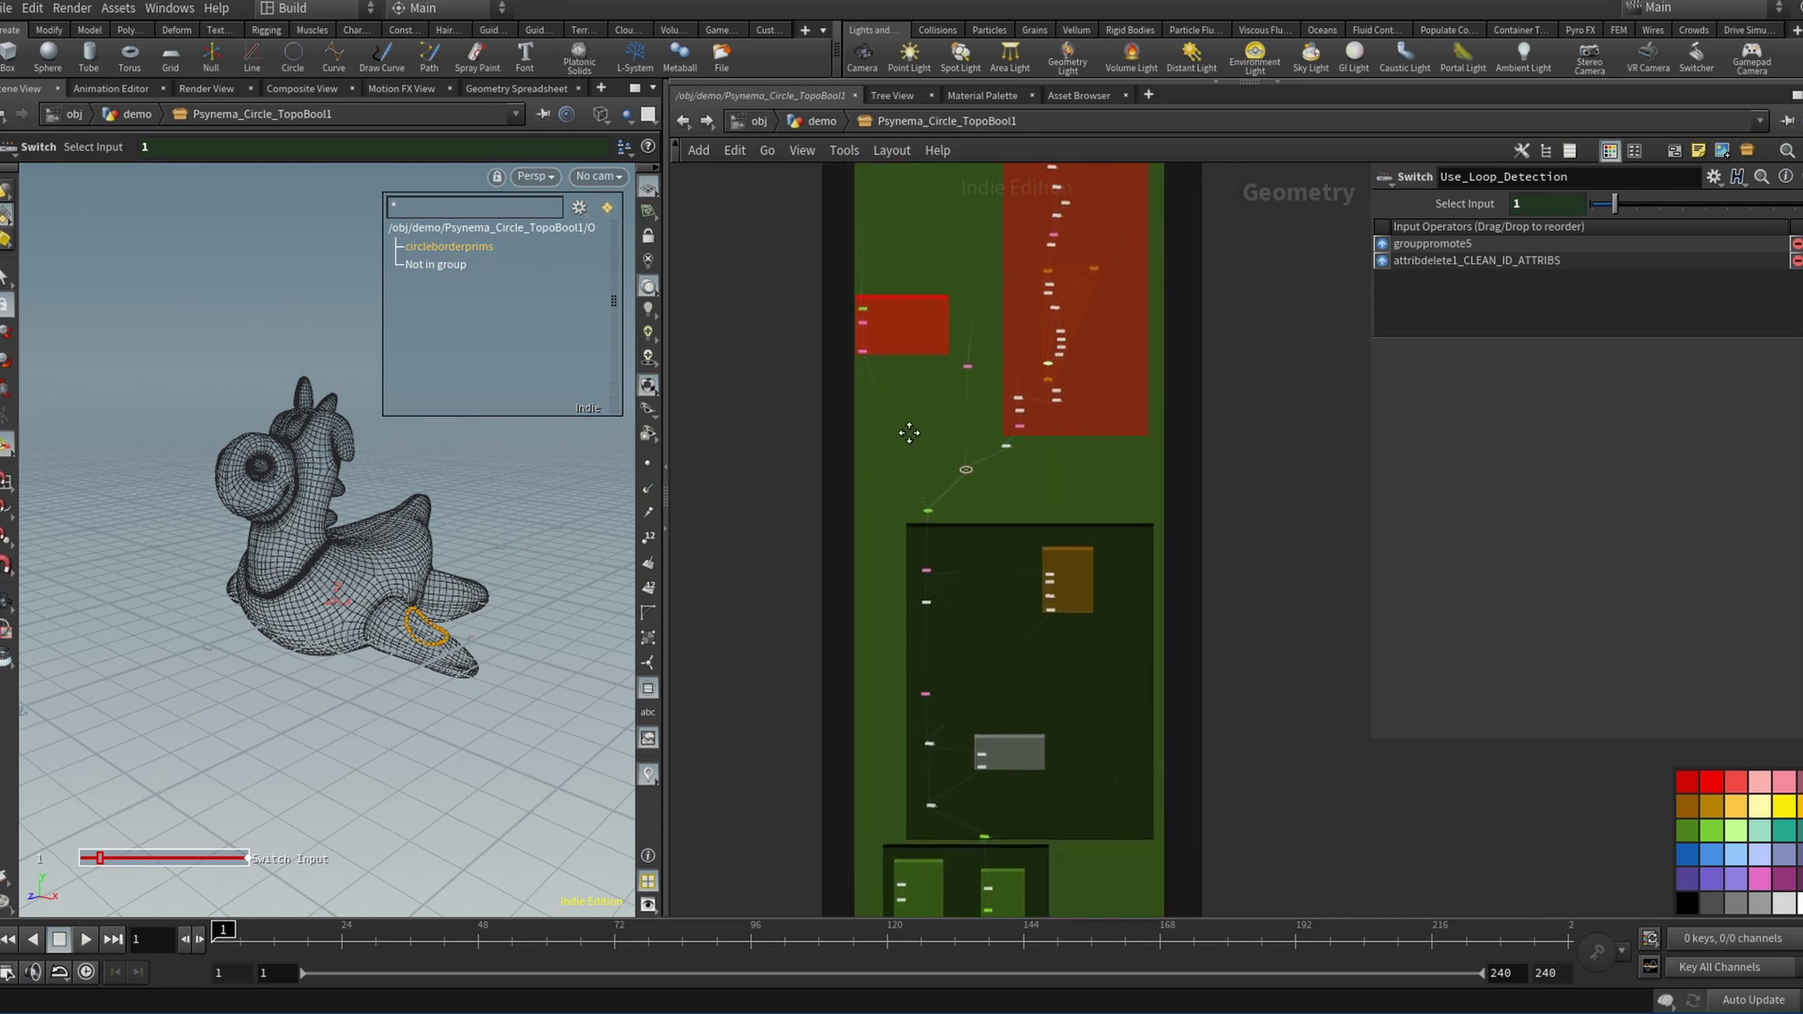
Examine the nodes in the Circle Math section and display the result of the green node at its end.
scroll(993, 592, up, 5)
middle_drag(994, 582, 902, 454)
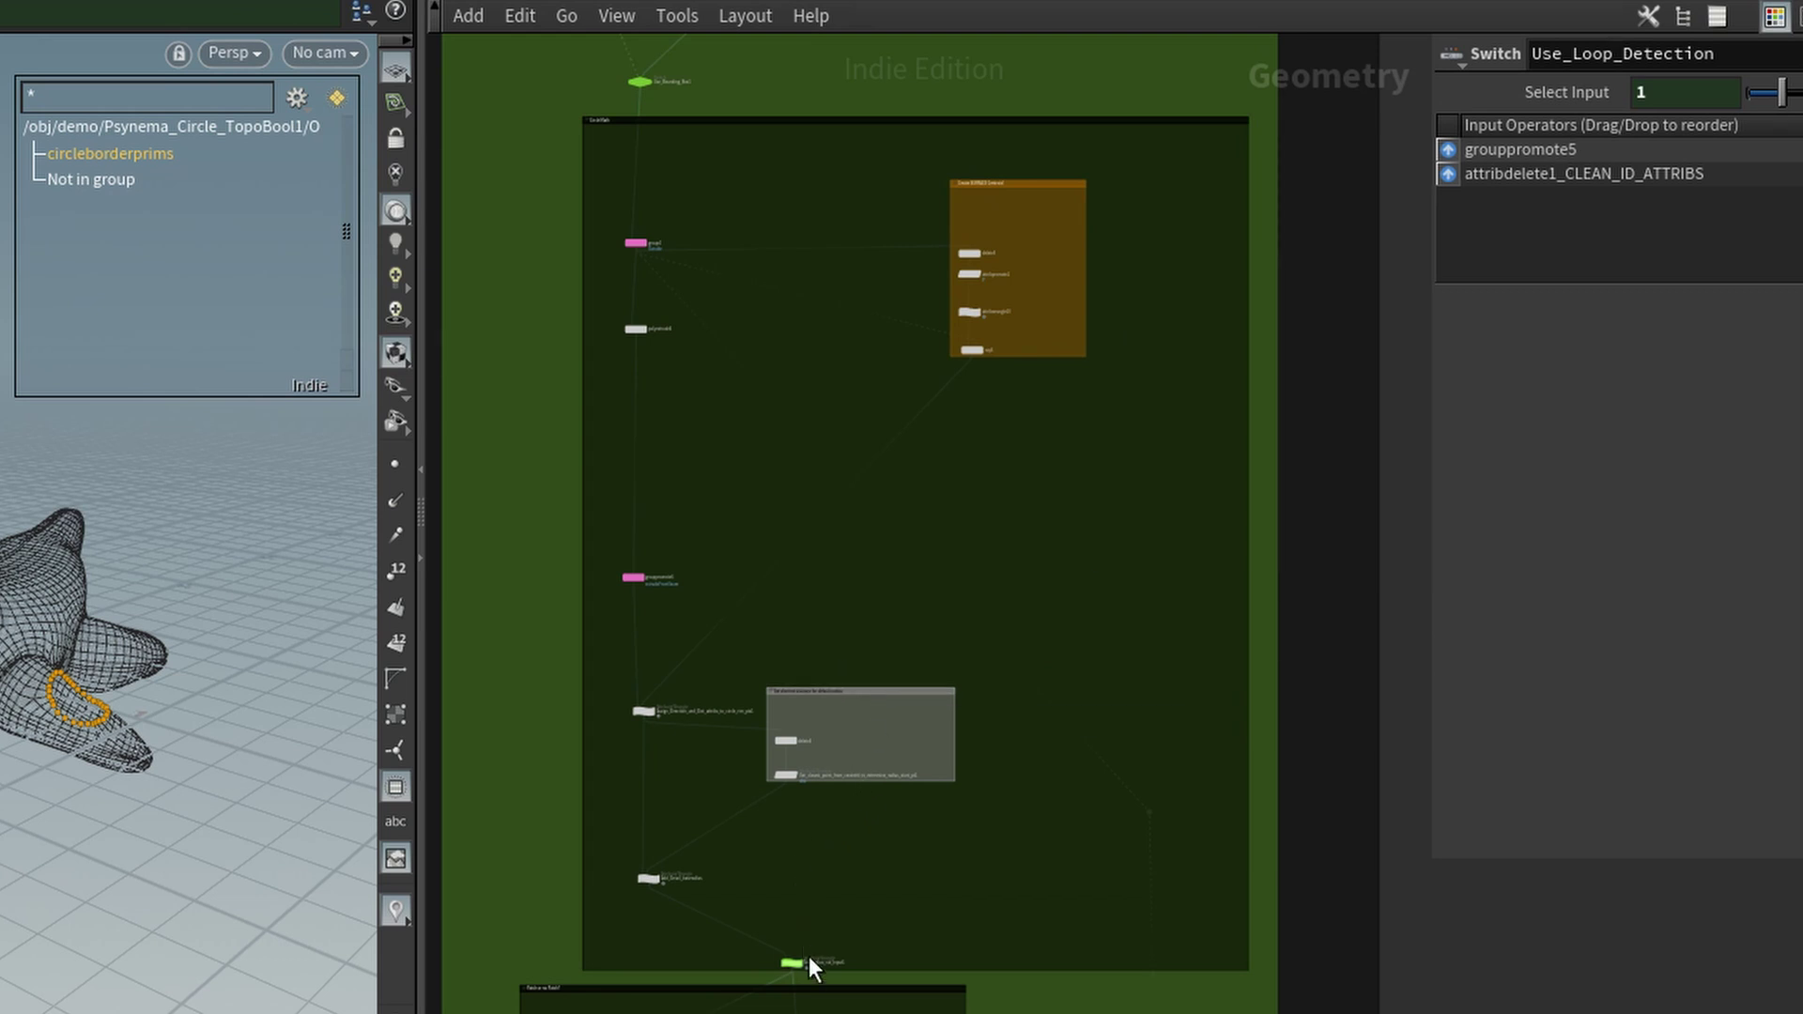
mouse_move(805, 971)
click(821, 928)
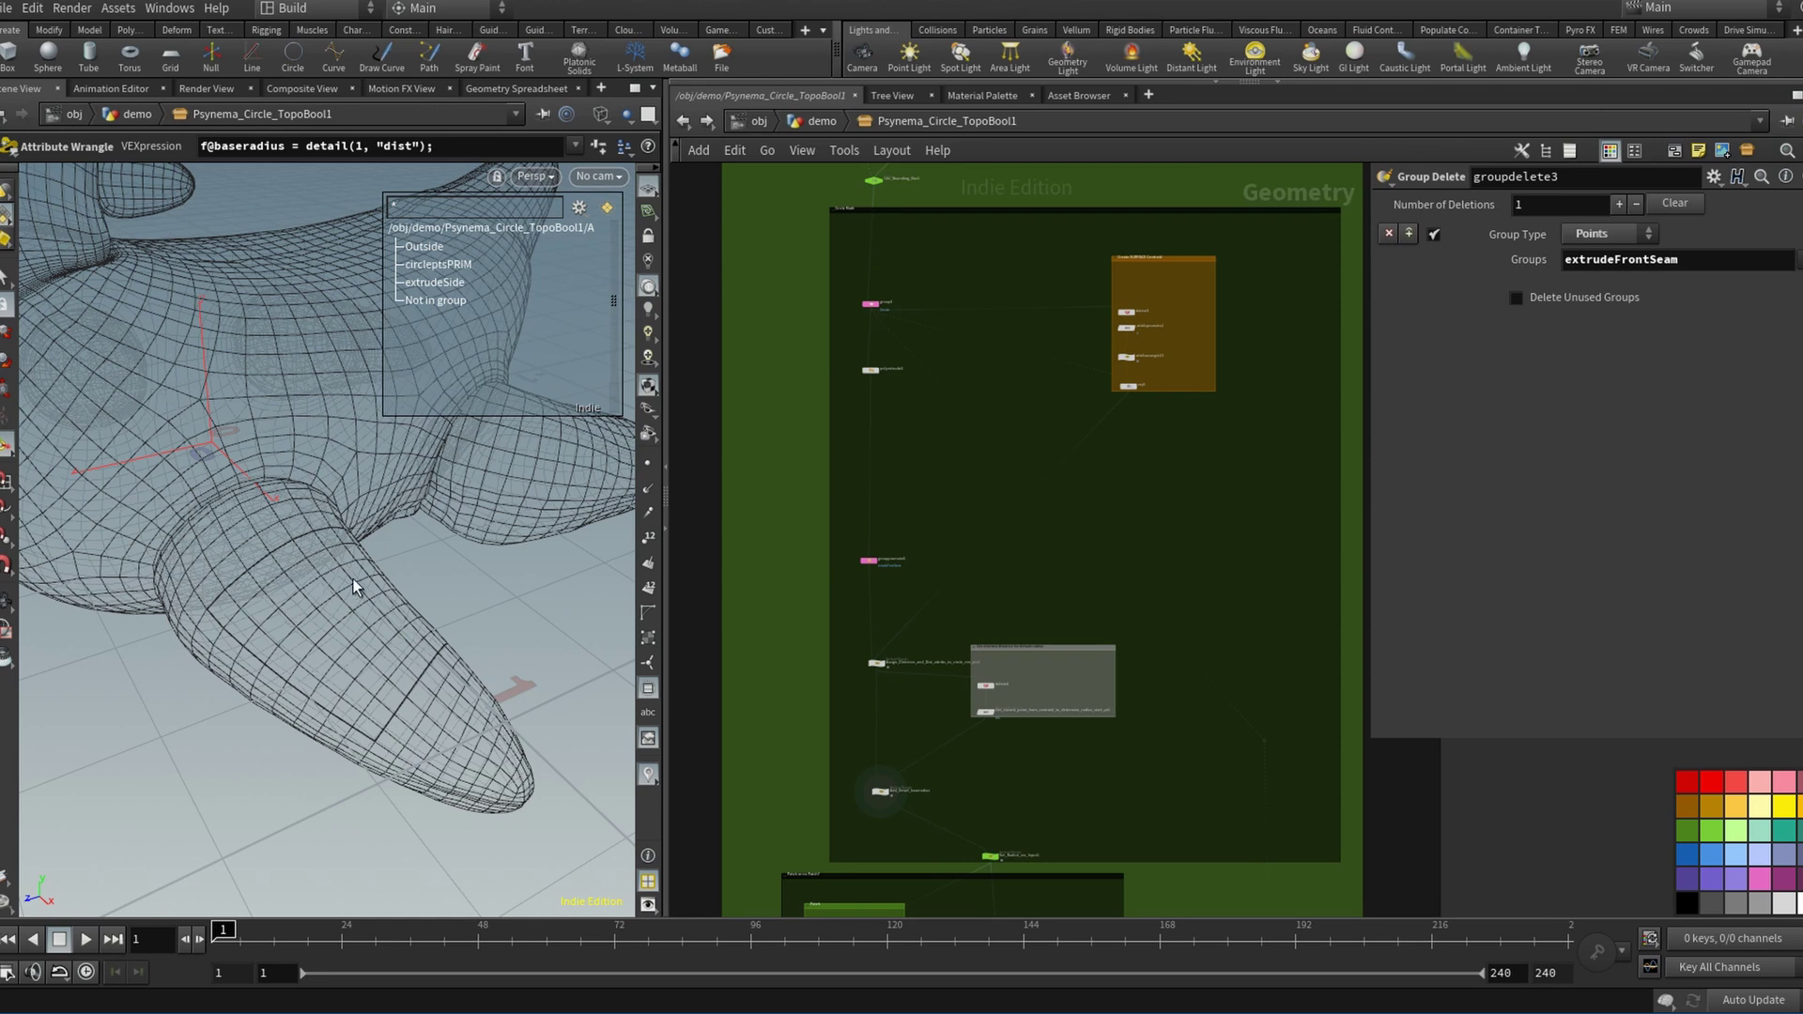
Display and inspect the delete12 and grouprename4 nodes of the patch branch below the Circle Math section.
middle_drag(1033, 810, 1058, 310)
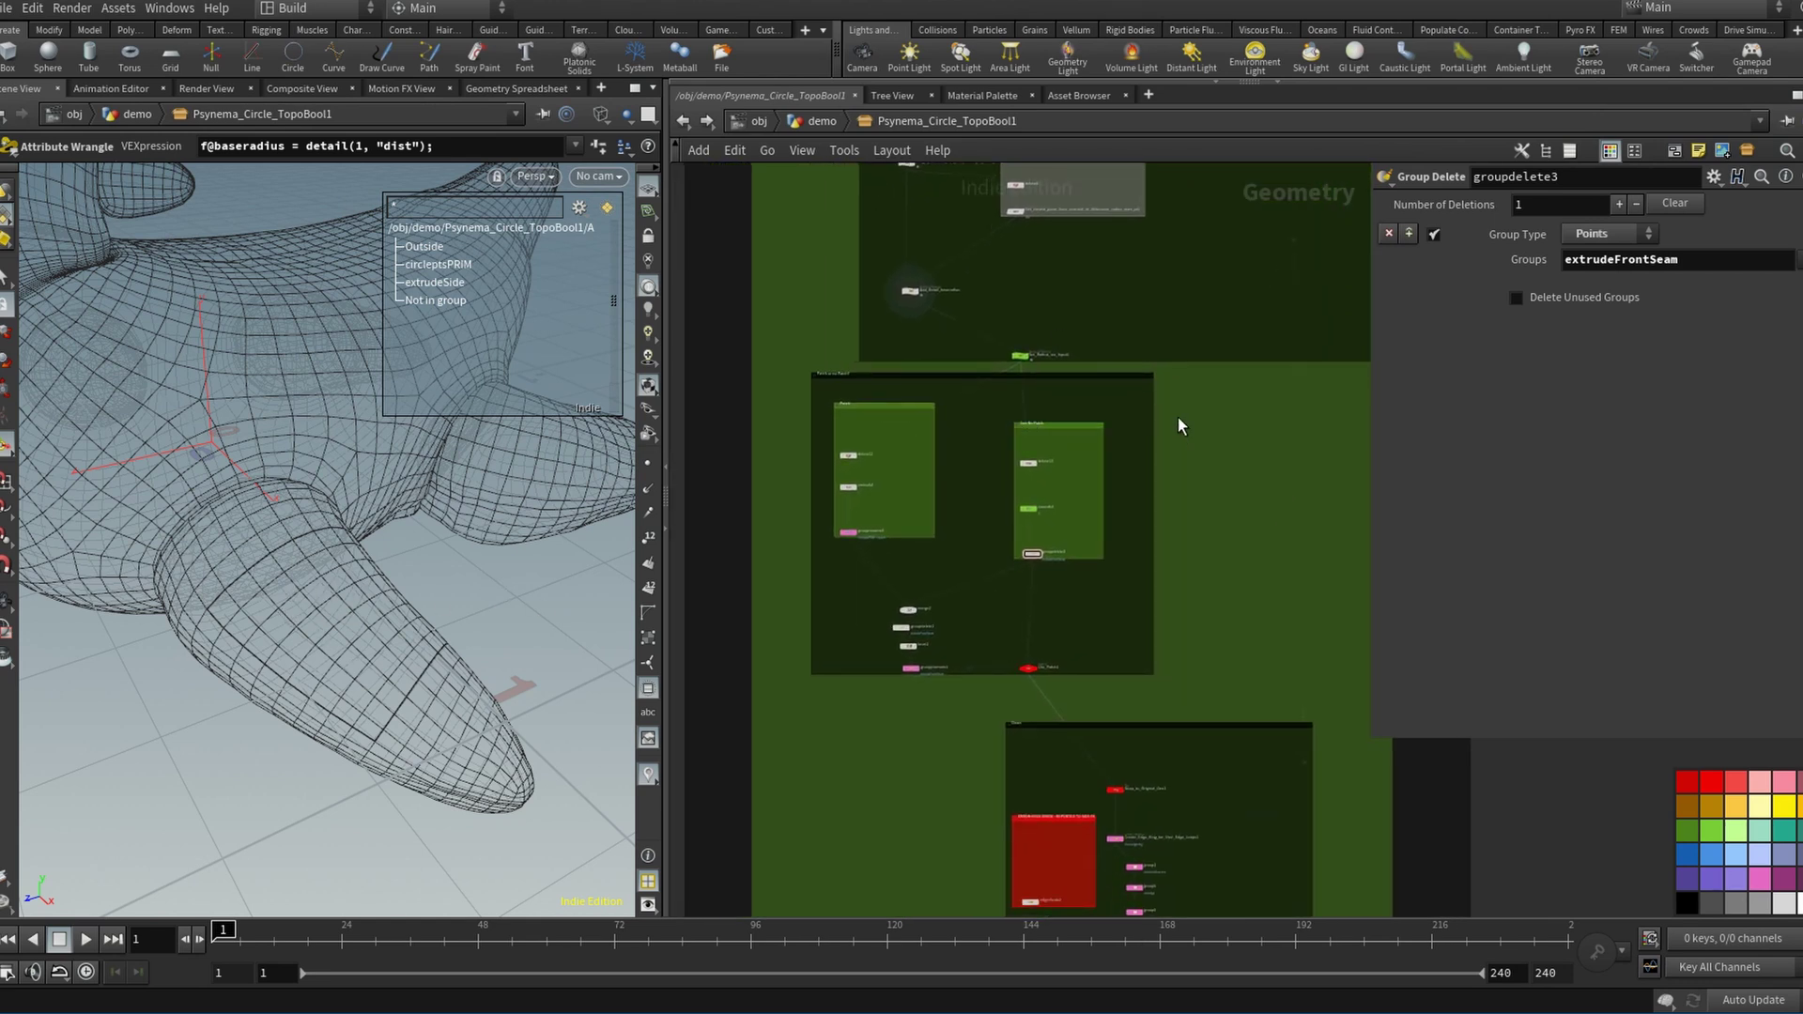
scroll(1221, 430, up, 2)
middle_drag(1249, 432, 1329, 436)
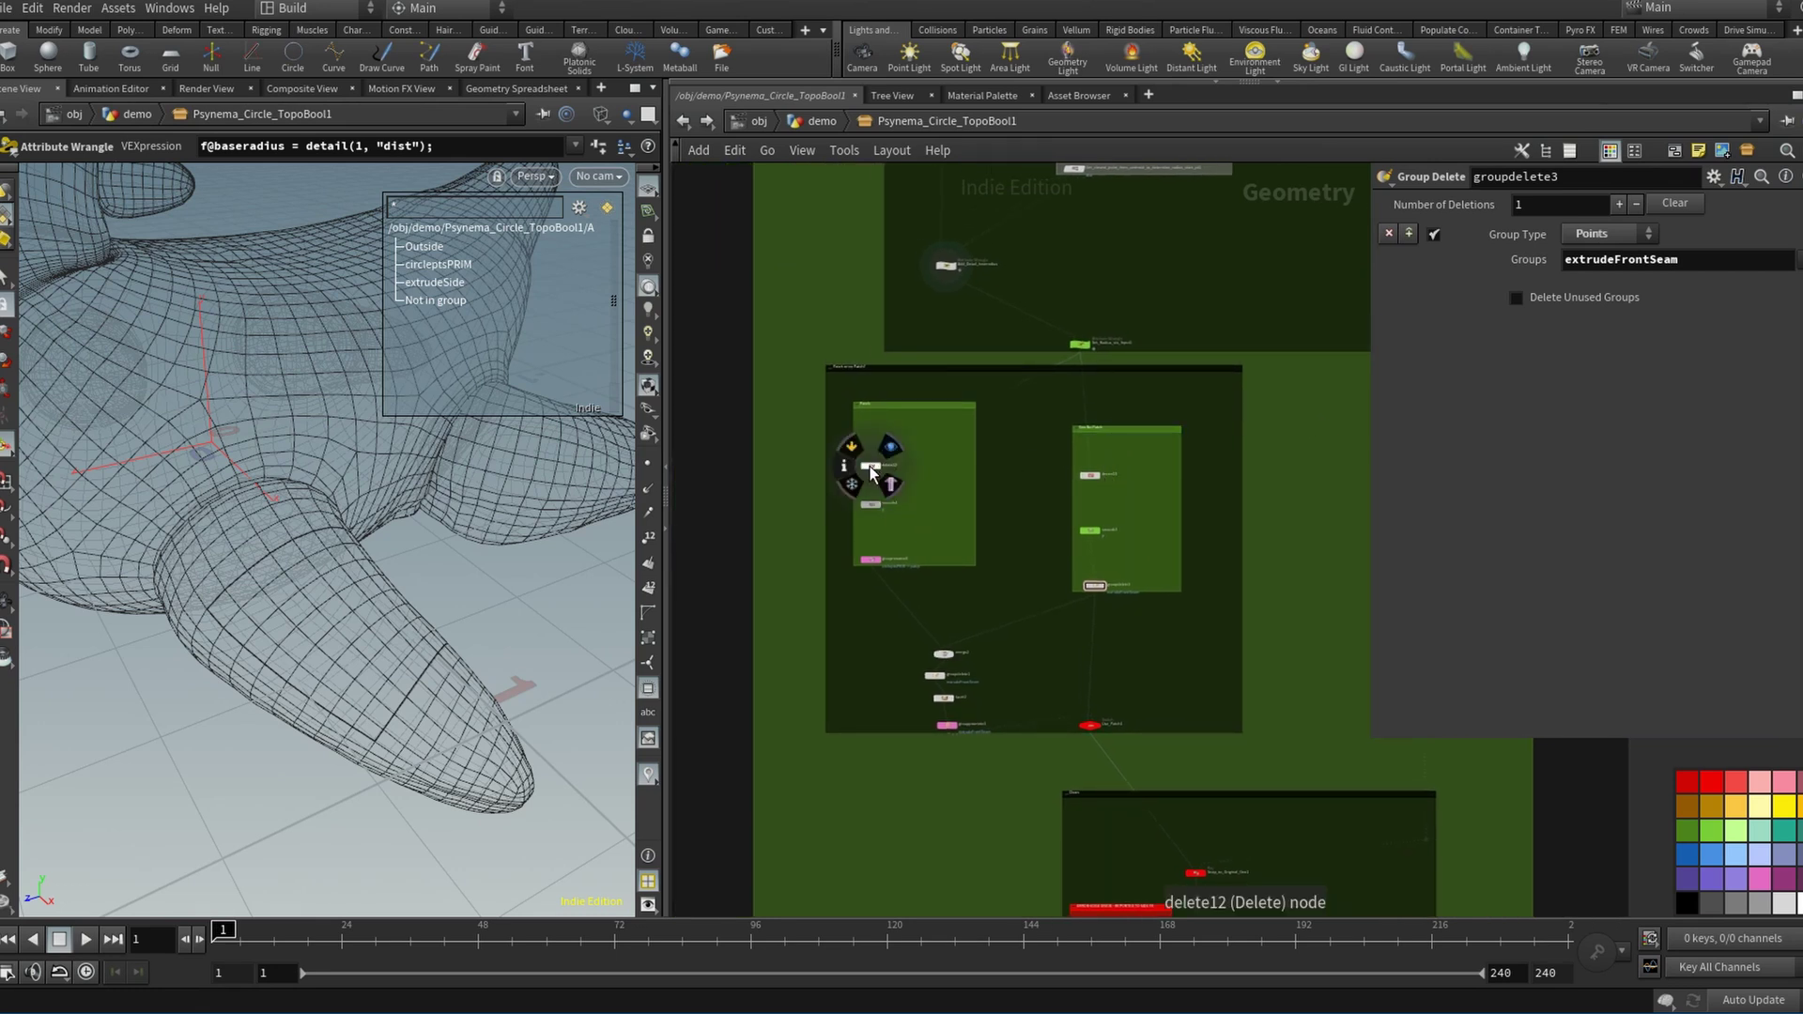
click(889, 449)
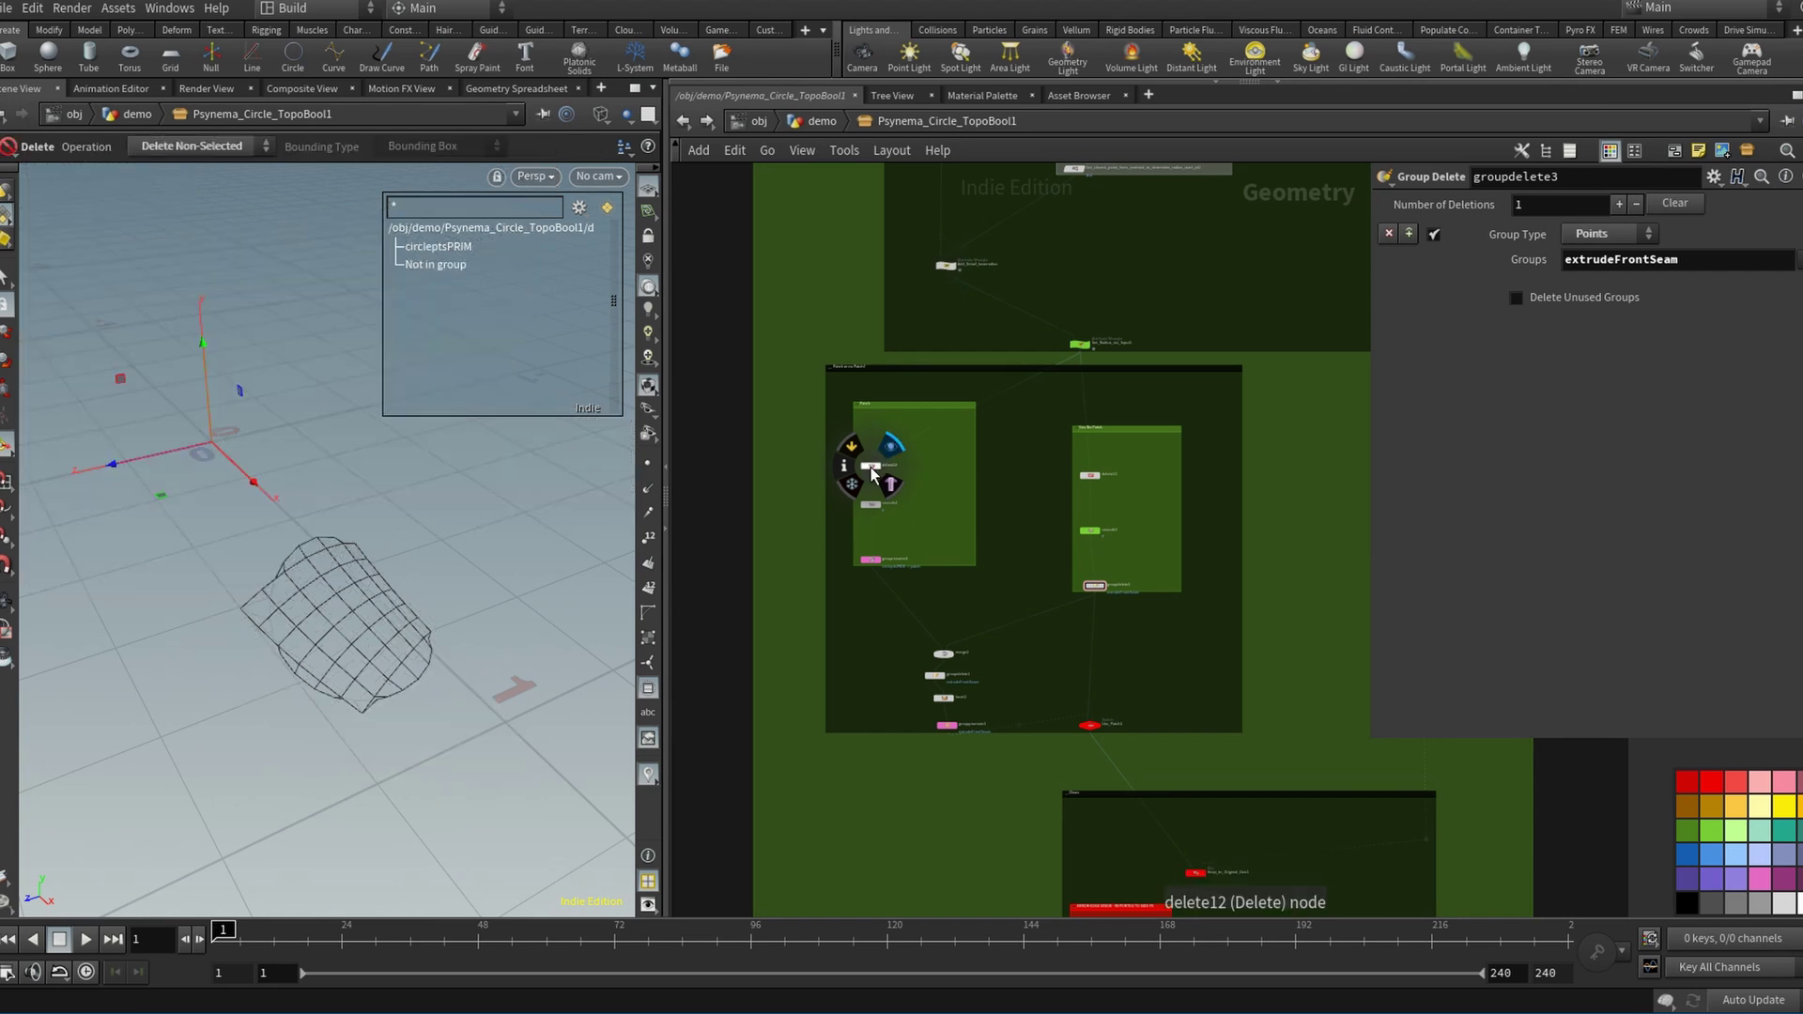
click(870, 465)
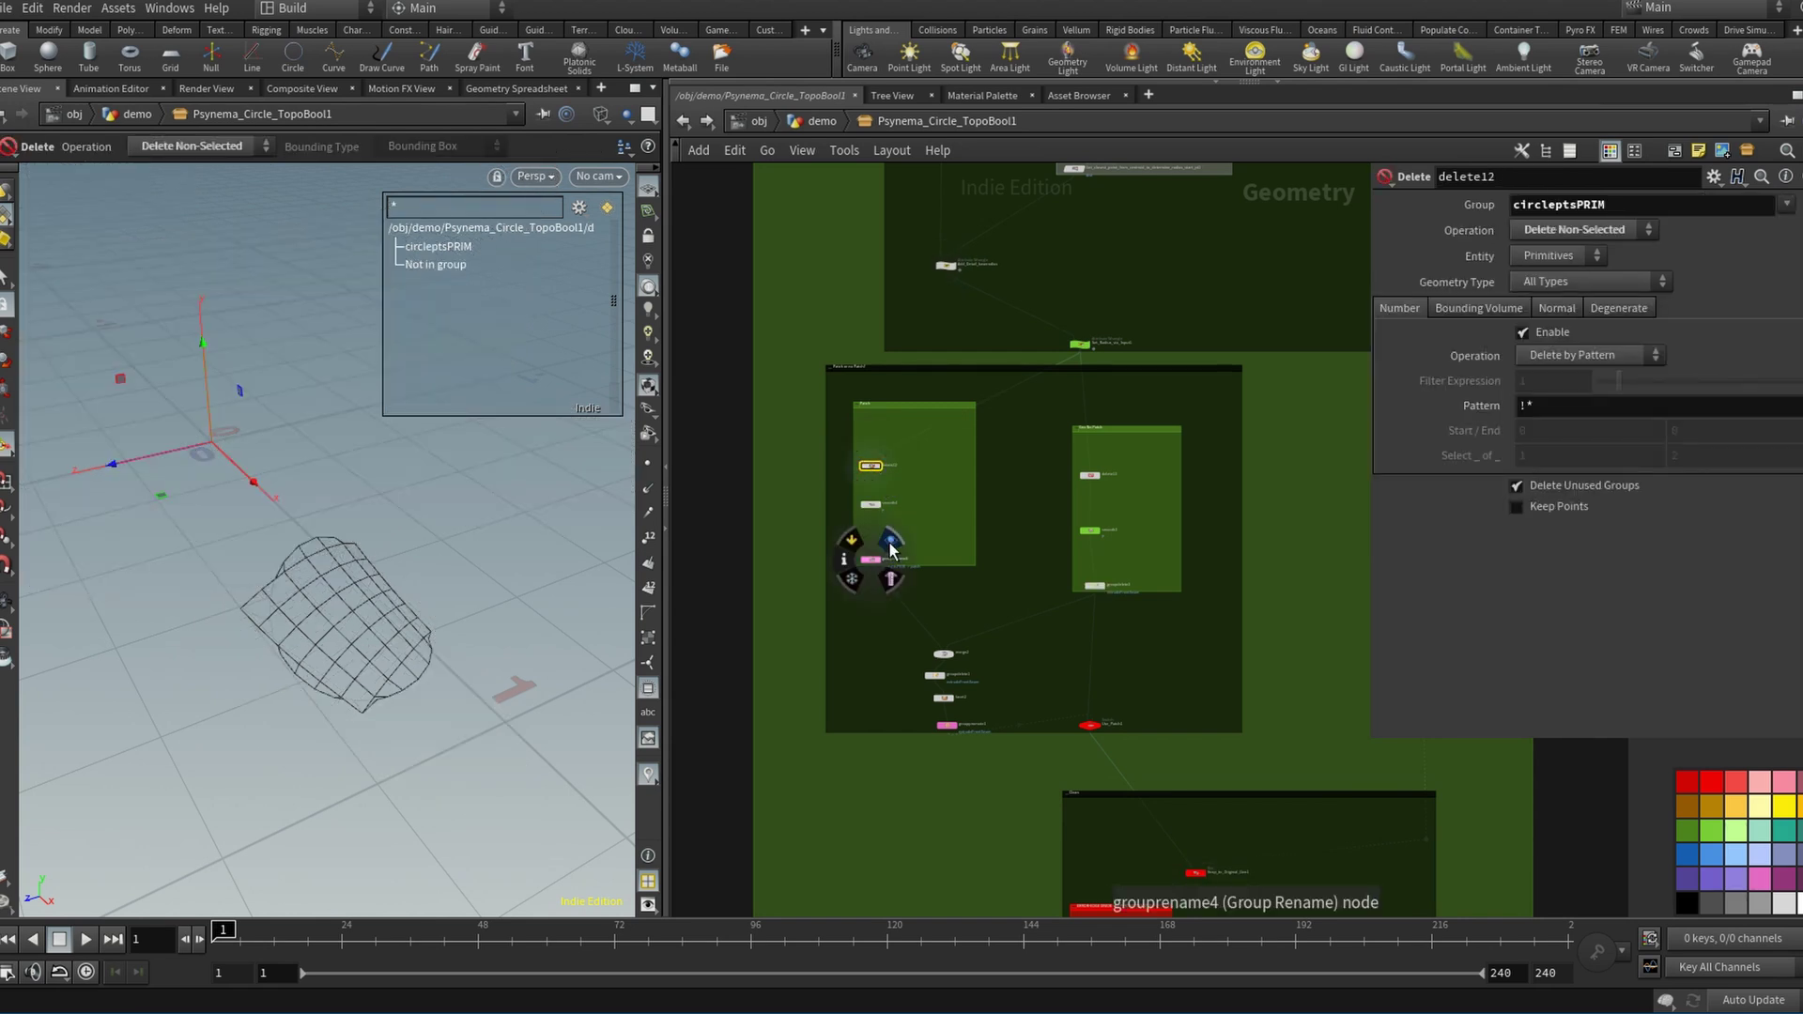
click(890, 540)
click(867, 561)
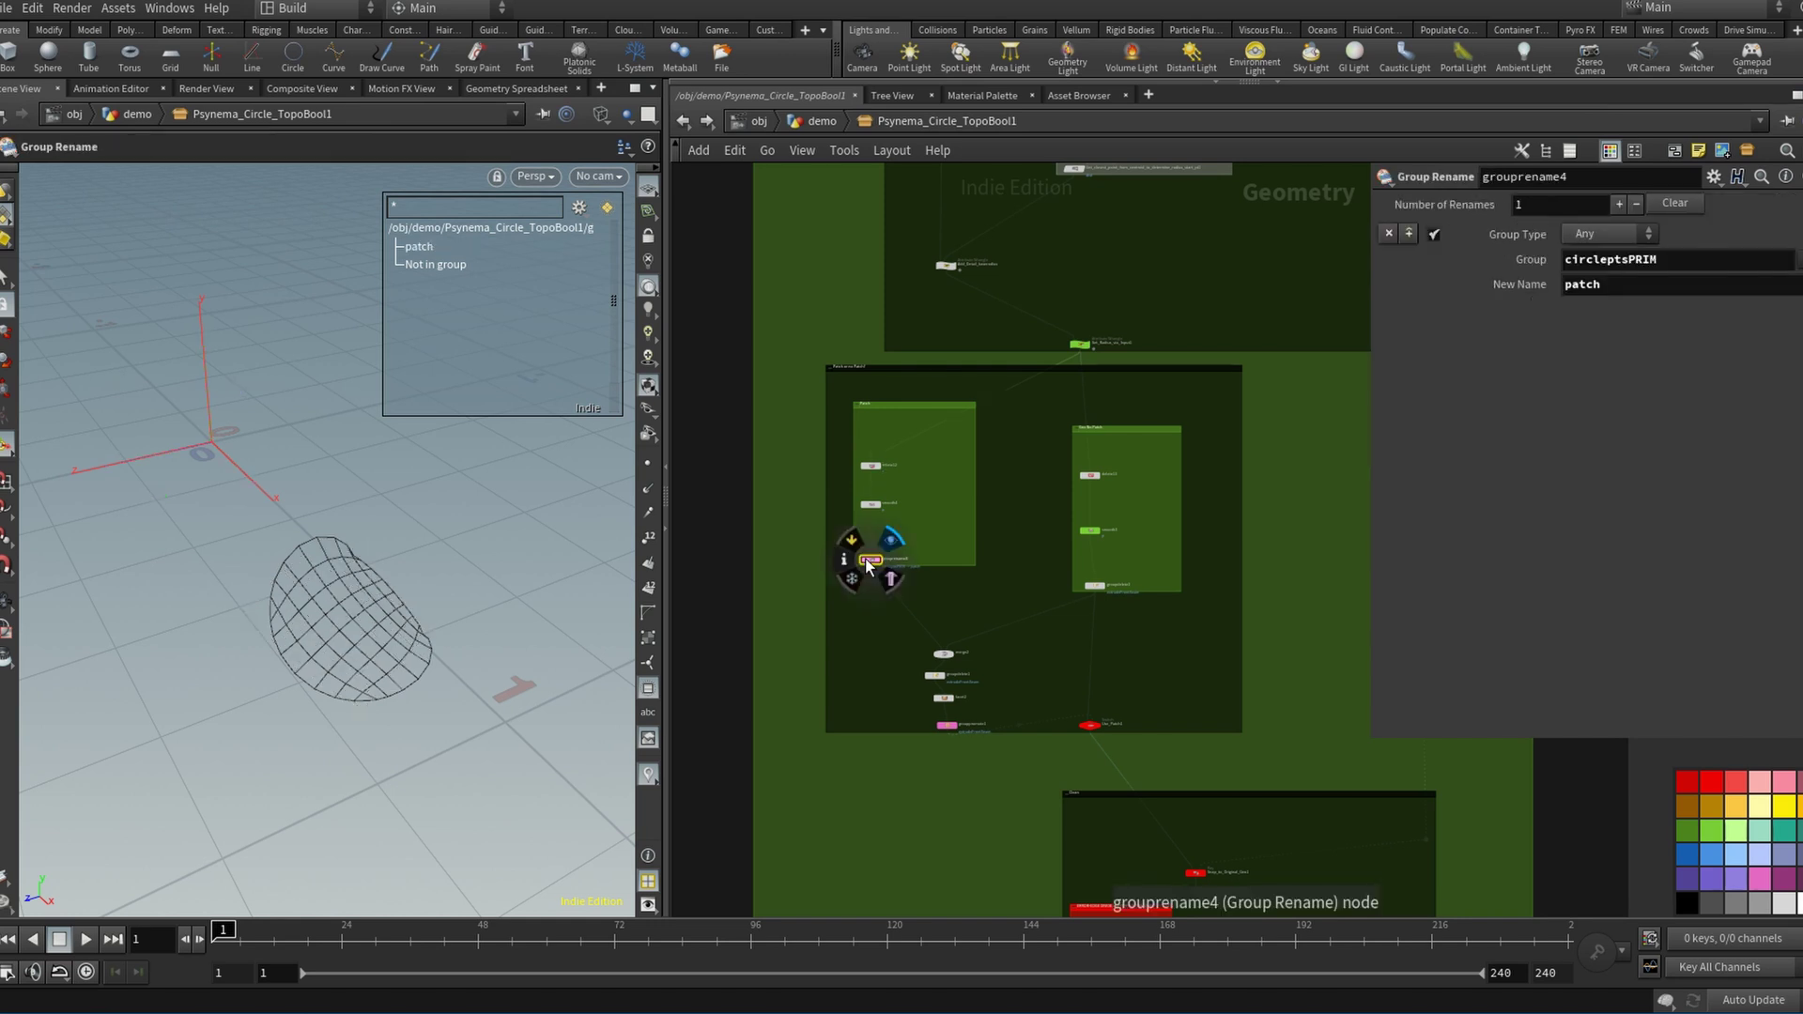
Display and select delete13 in the branch without the patch, and view the hole in the toy with shading.
click(1102, 461)
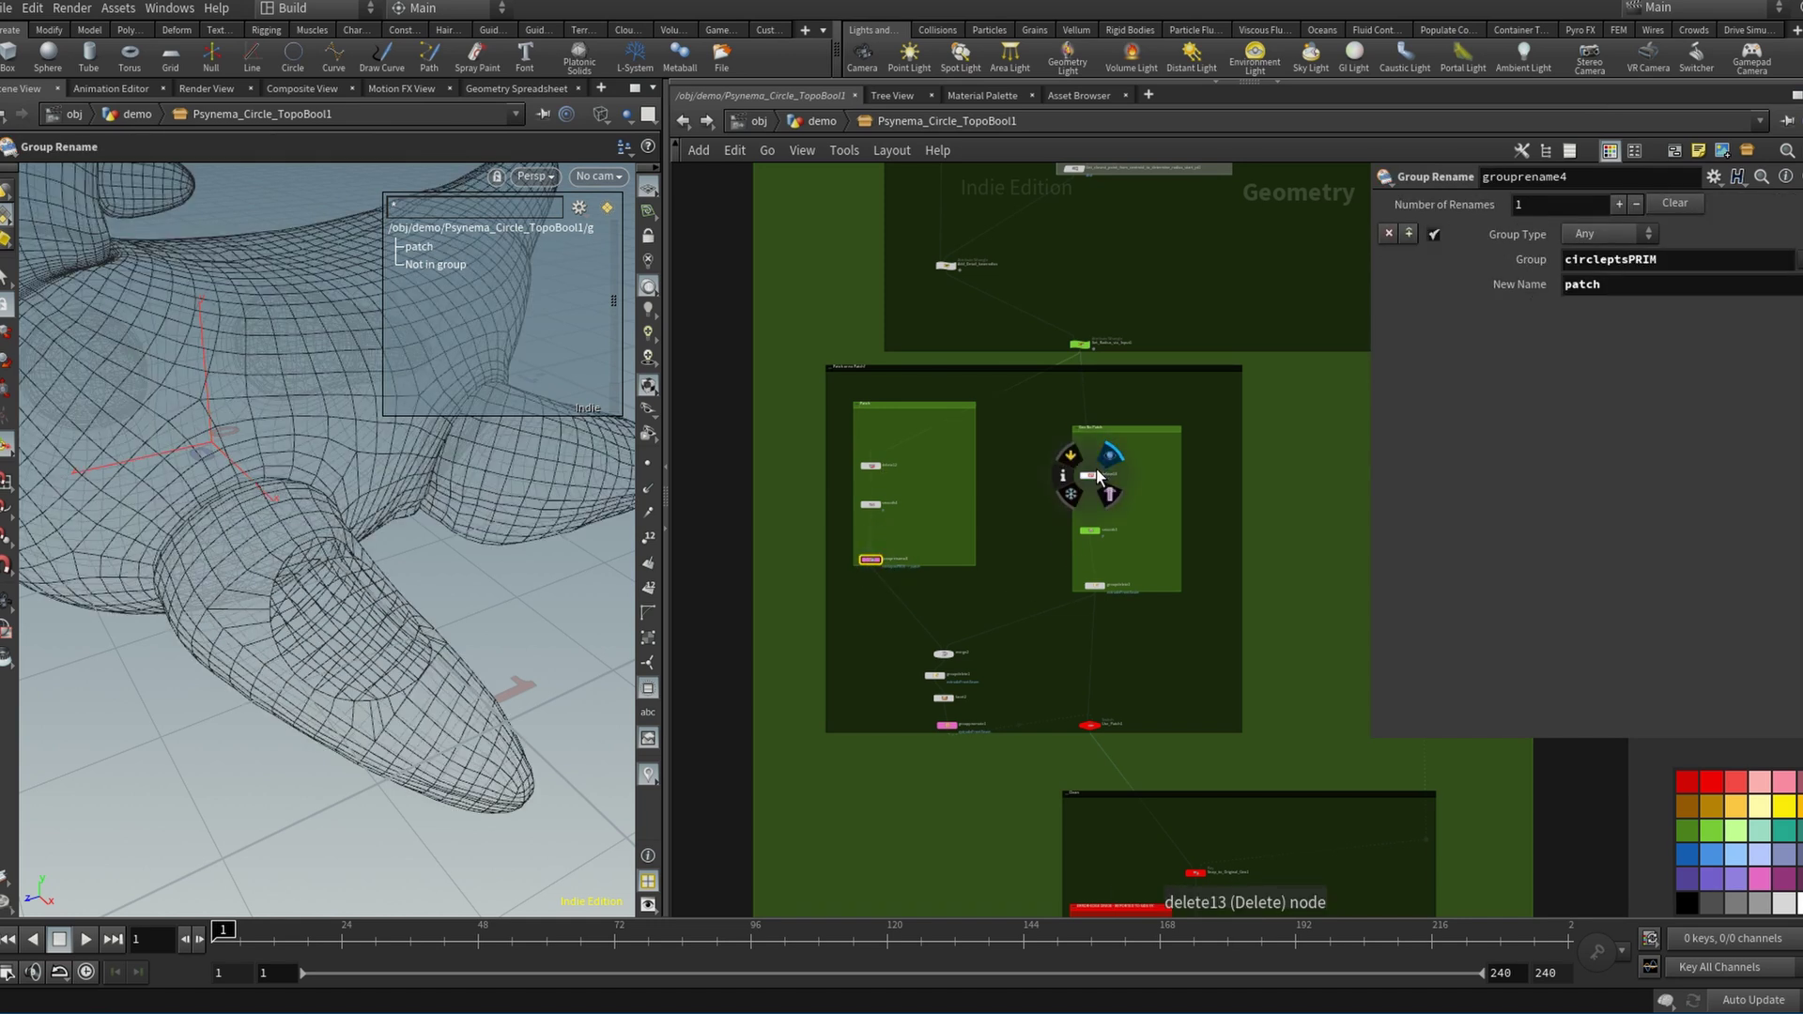
click(1089, 476)
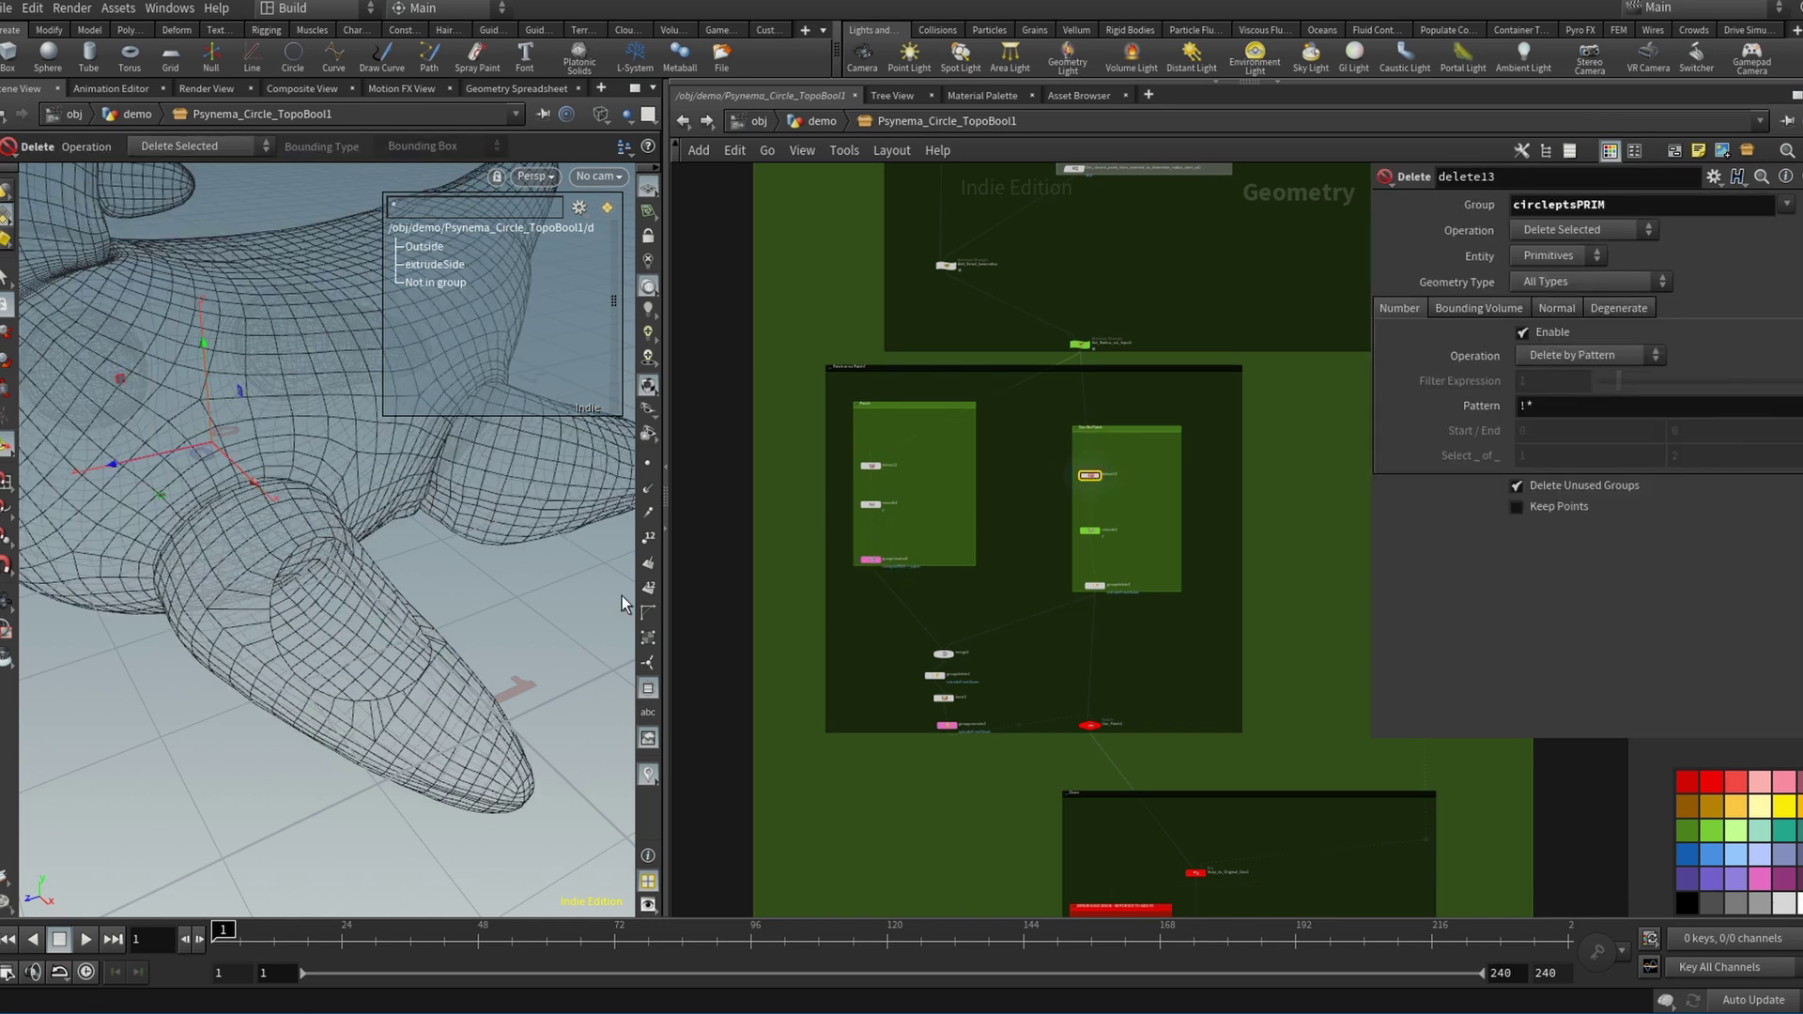
key(w)
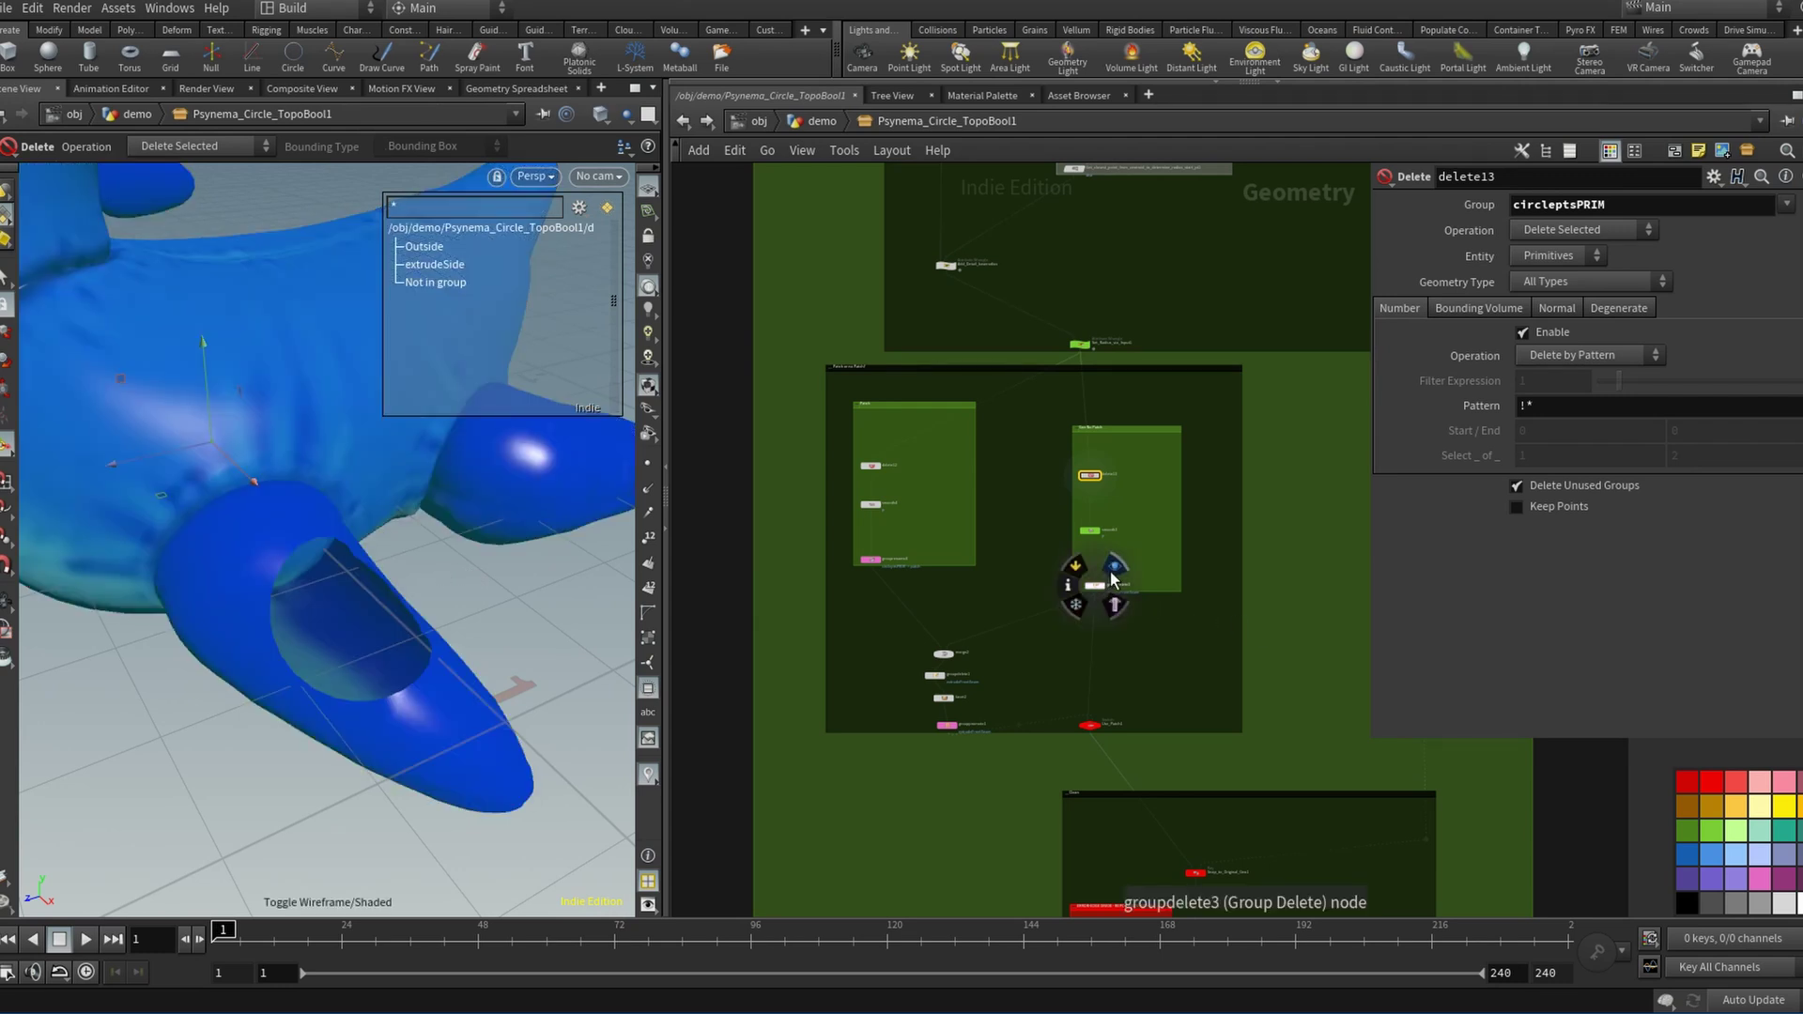
key(w)
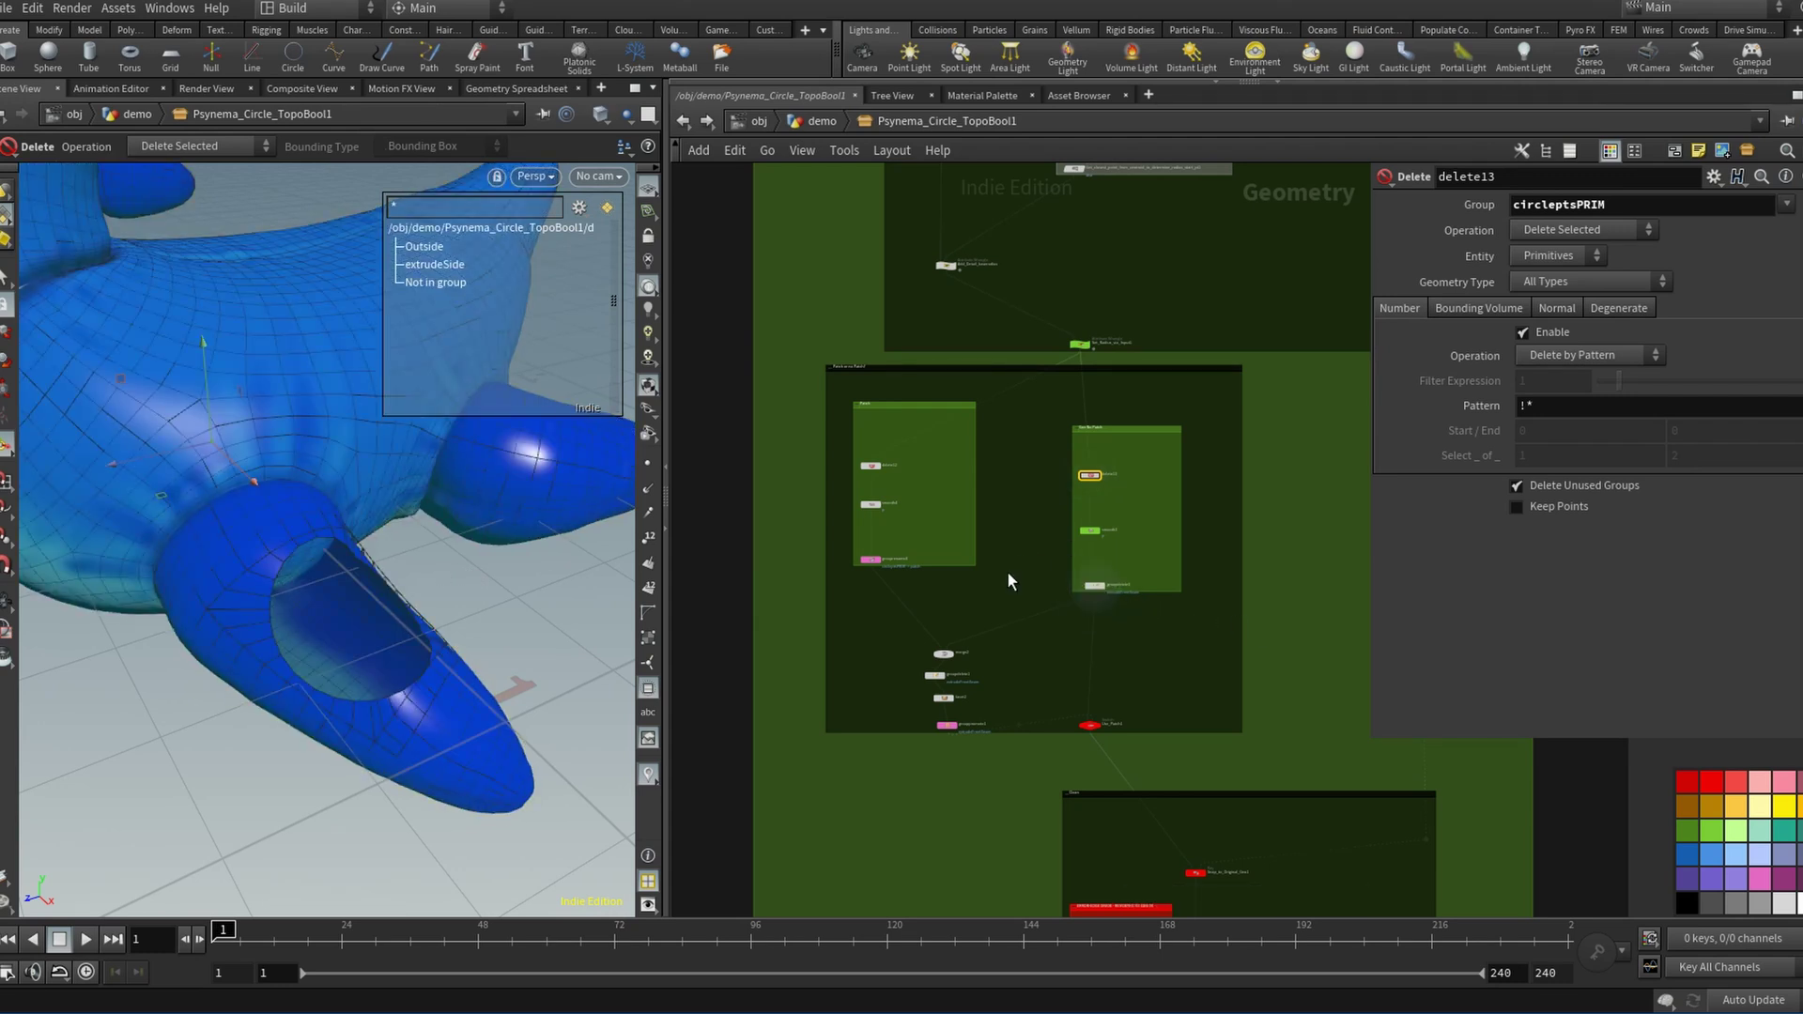
Display the output of merge2, where the patch and the toy with the hole are combined.
scroll(1008, 657, up, 5)
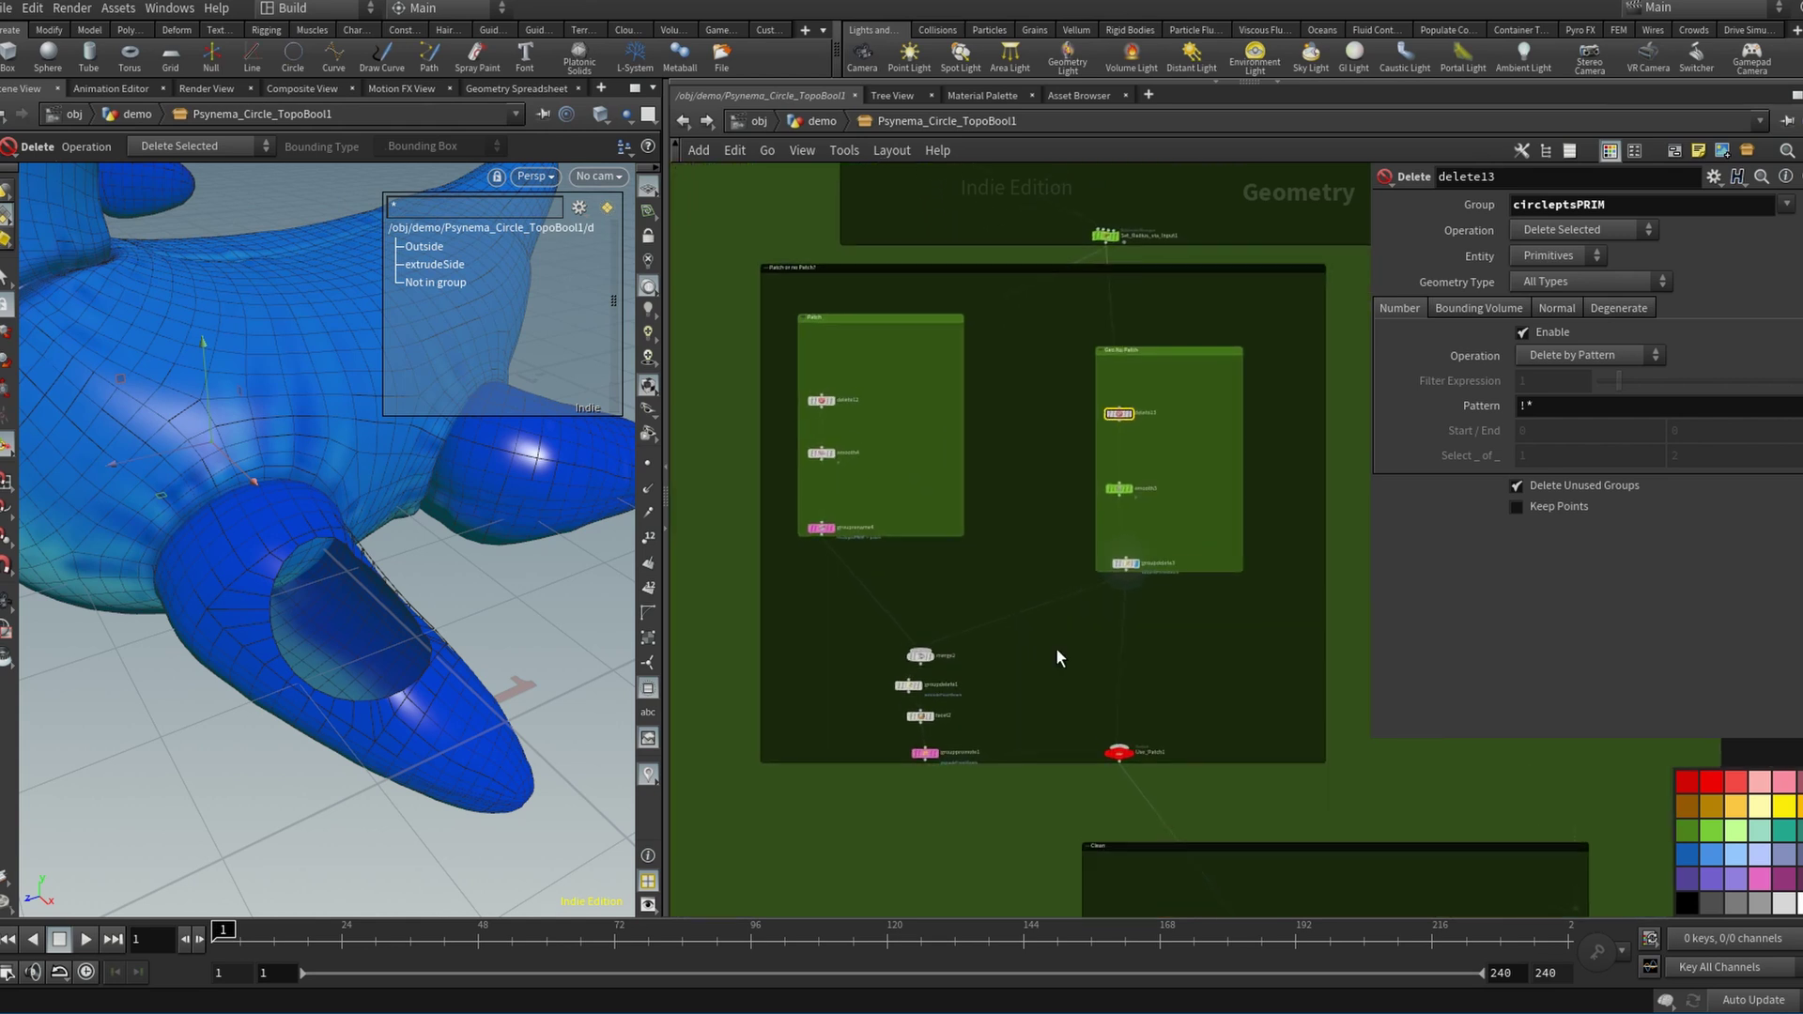
scroll(1028, 580, up, 1)
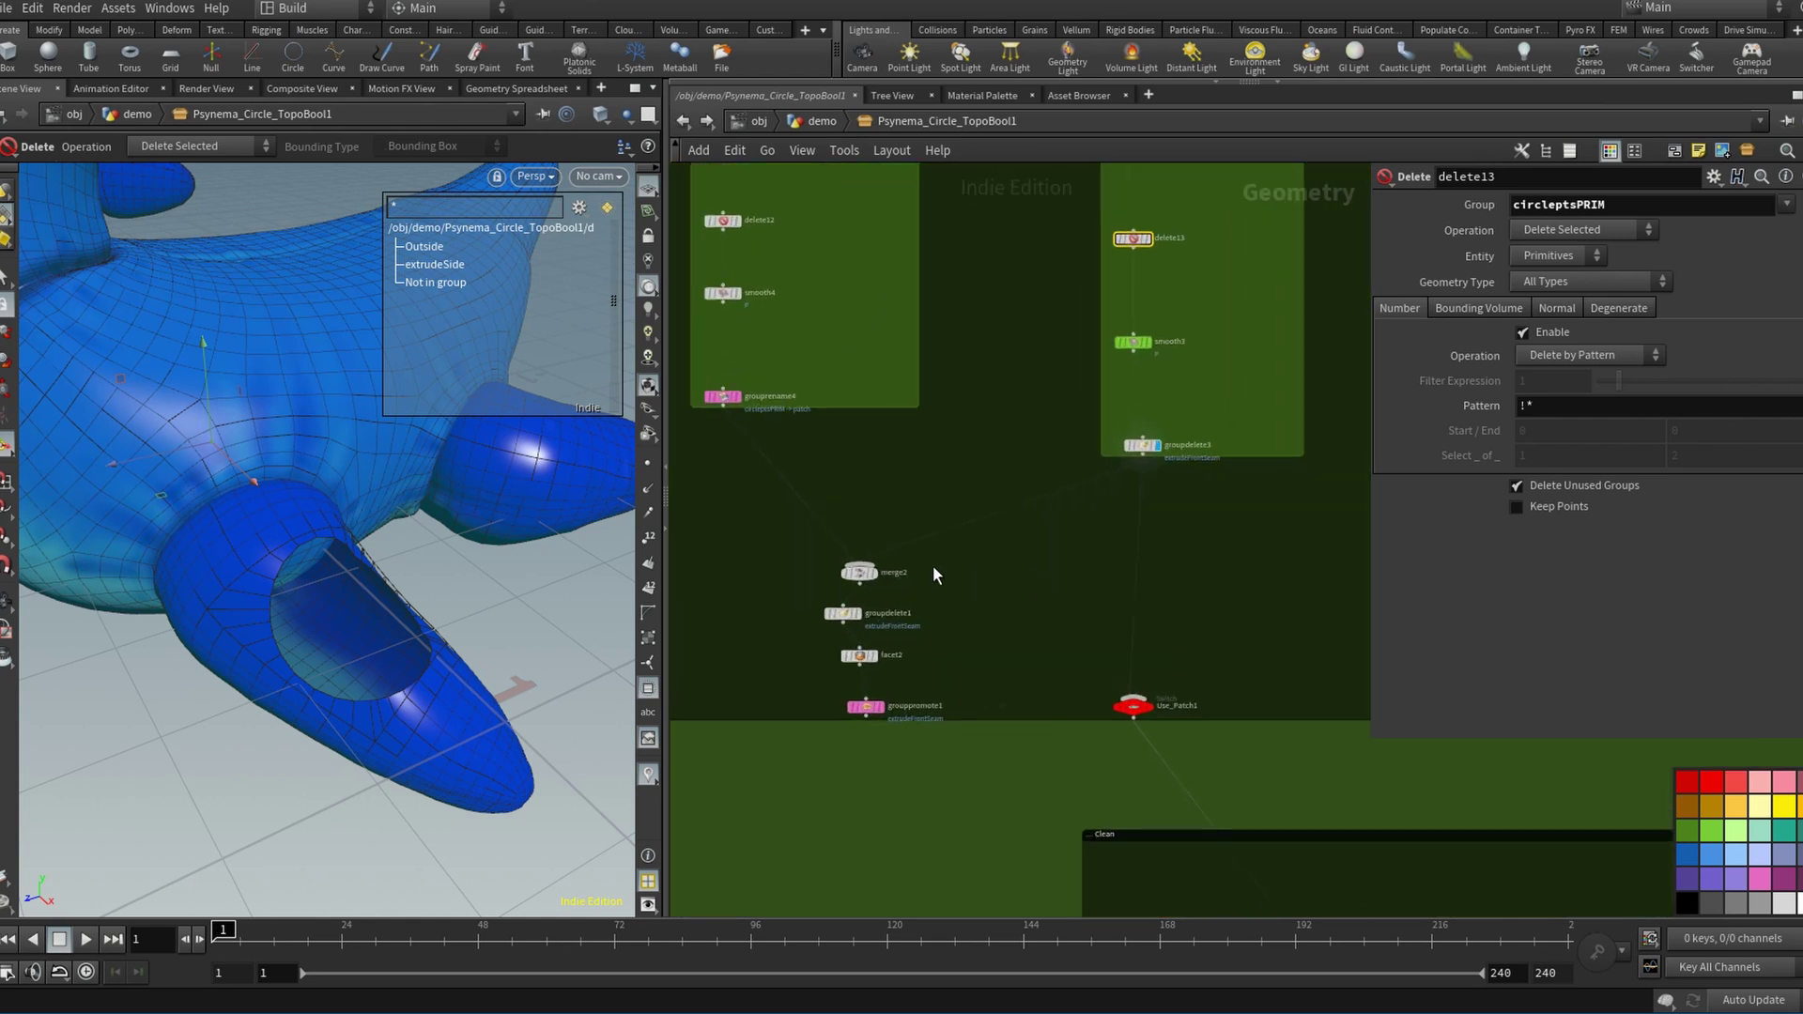
click(858, 614)
click(881, 550)
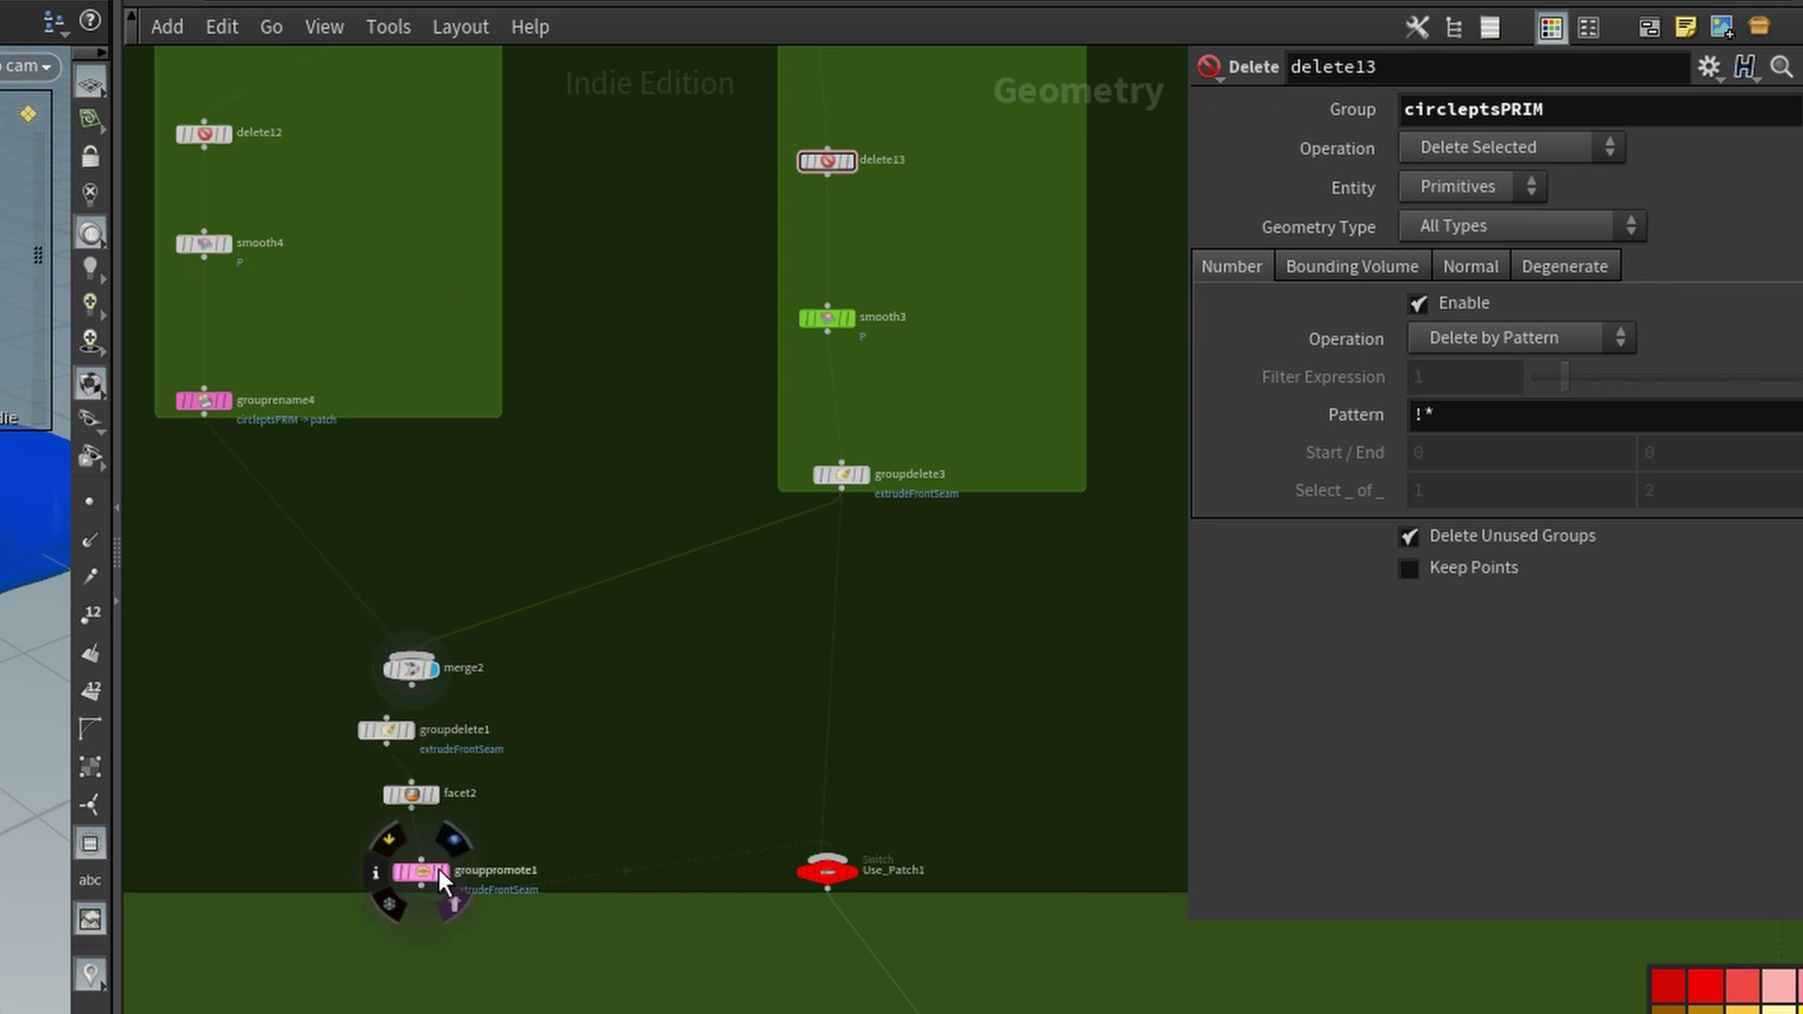
Display the Use_Patch1 switch, reveal the expression driving its Select Input, and color the node green.
mouse_move(834, 874)
click(863, 839)
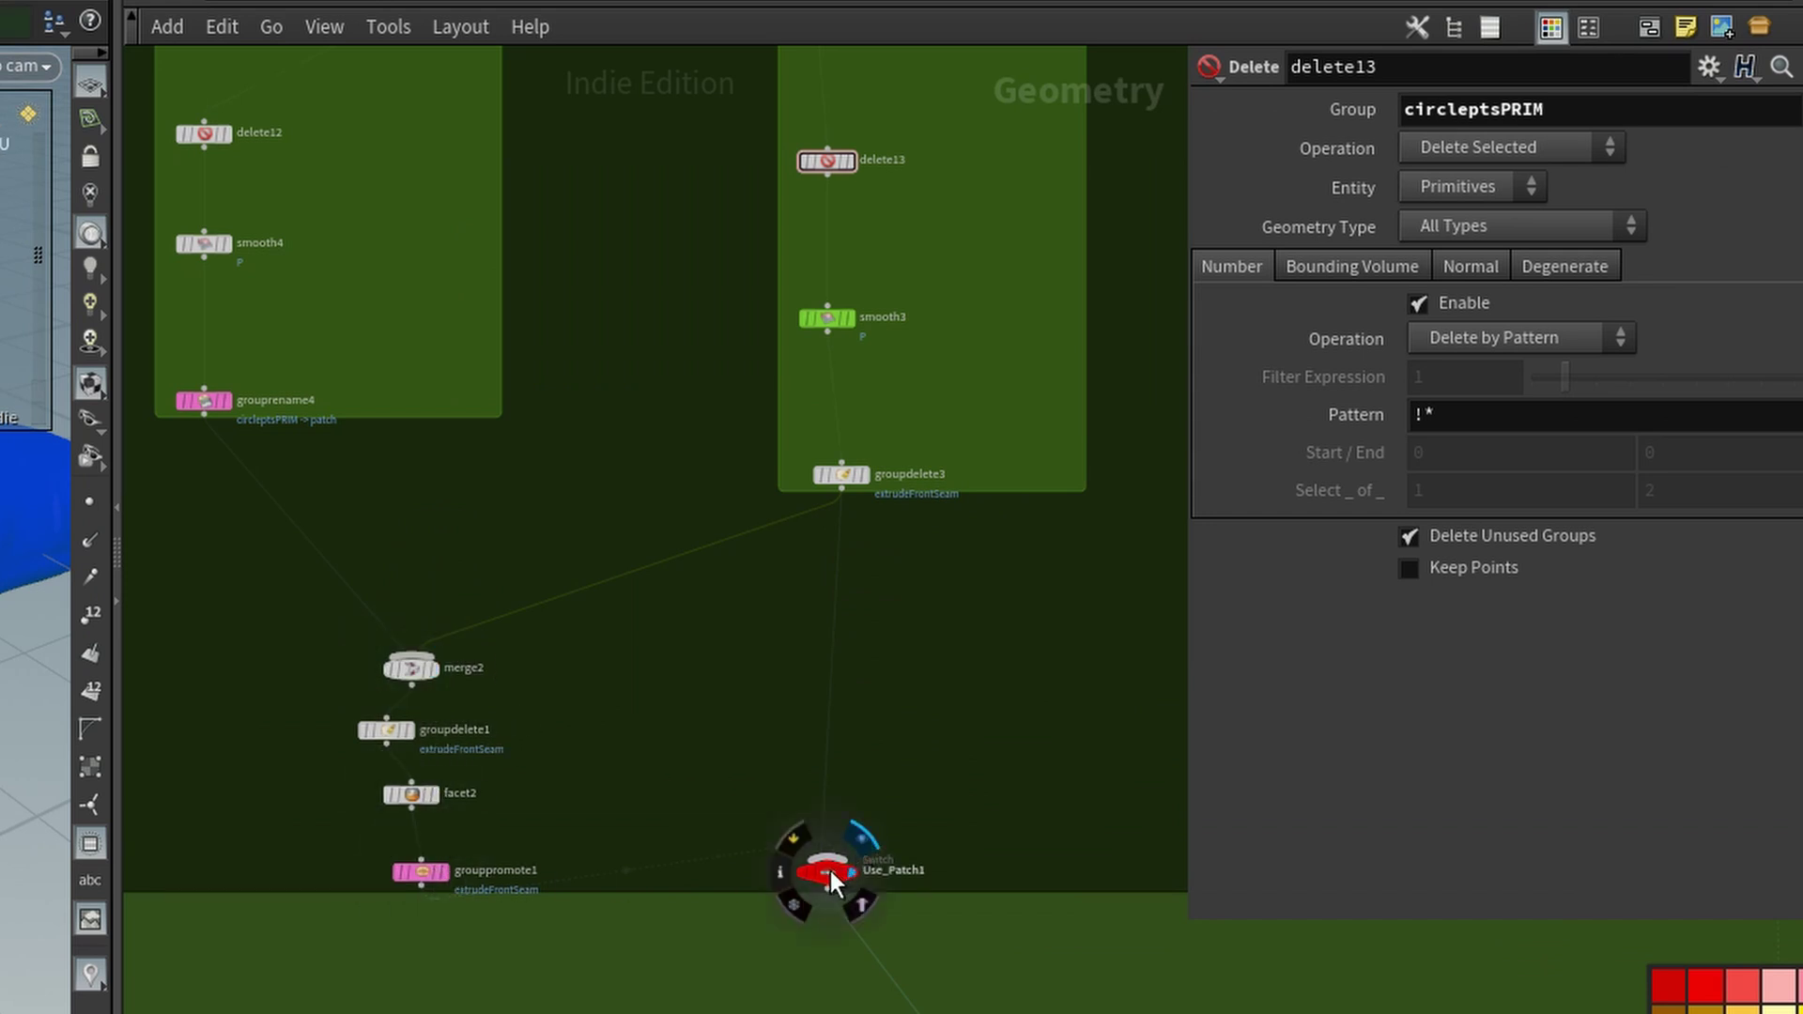
click(825, 874)
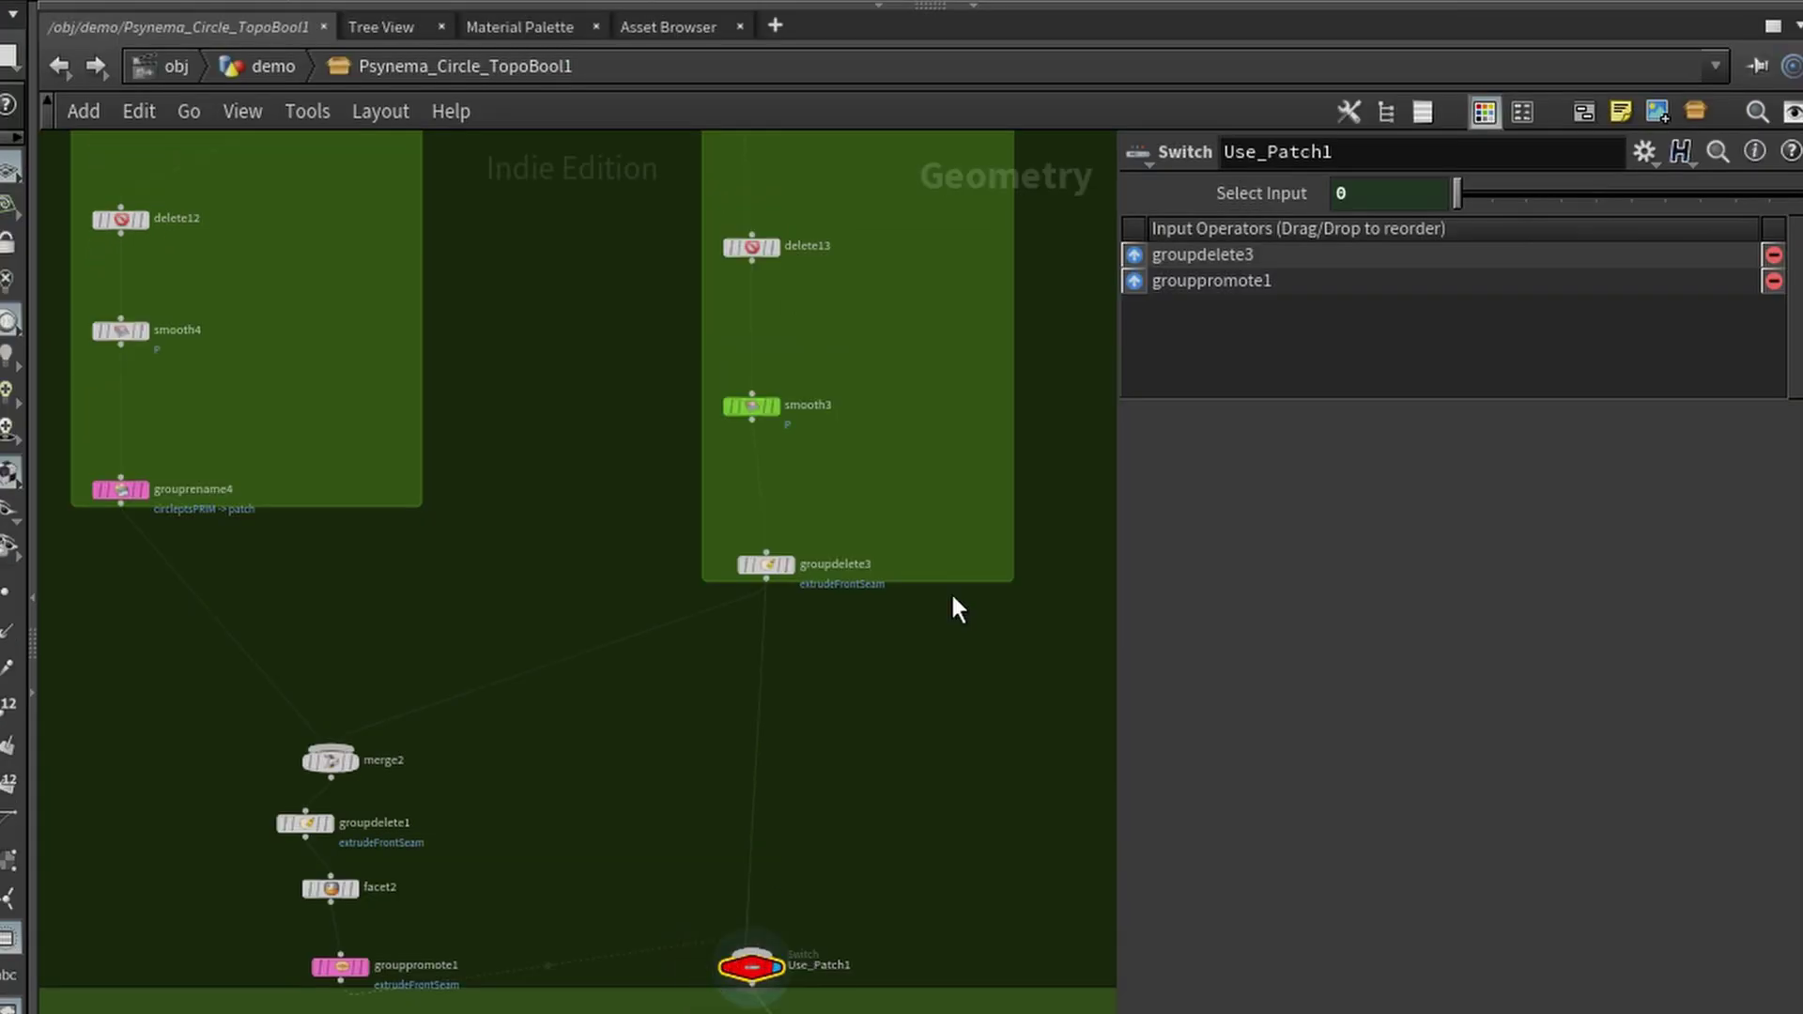
text(ch("../UsePatch"))
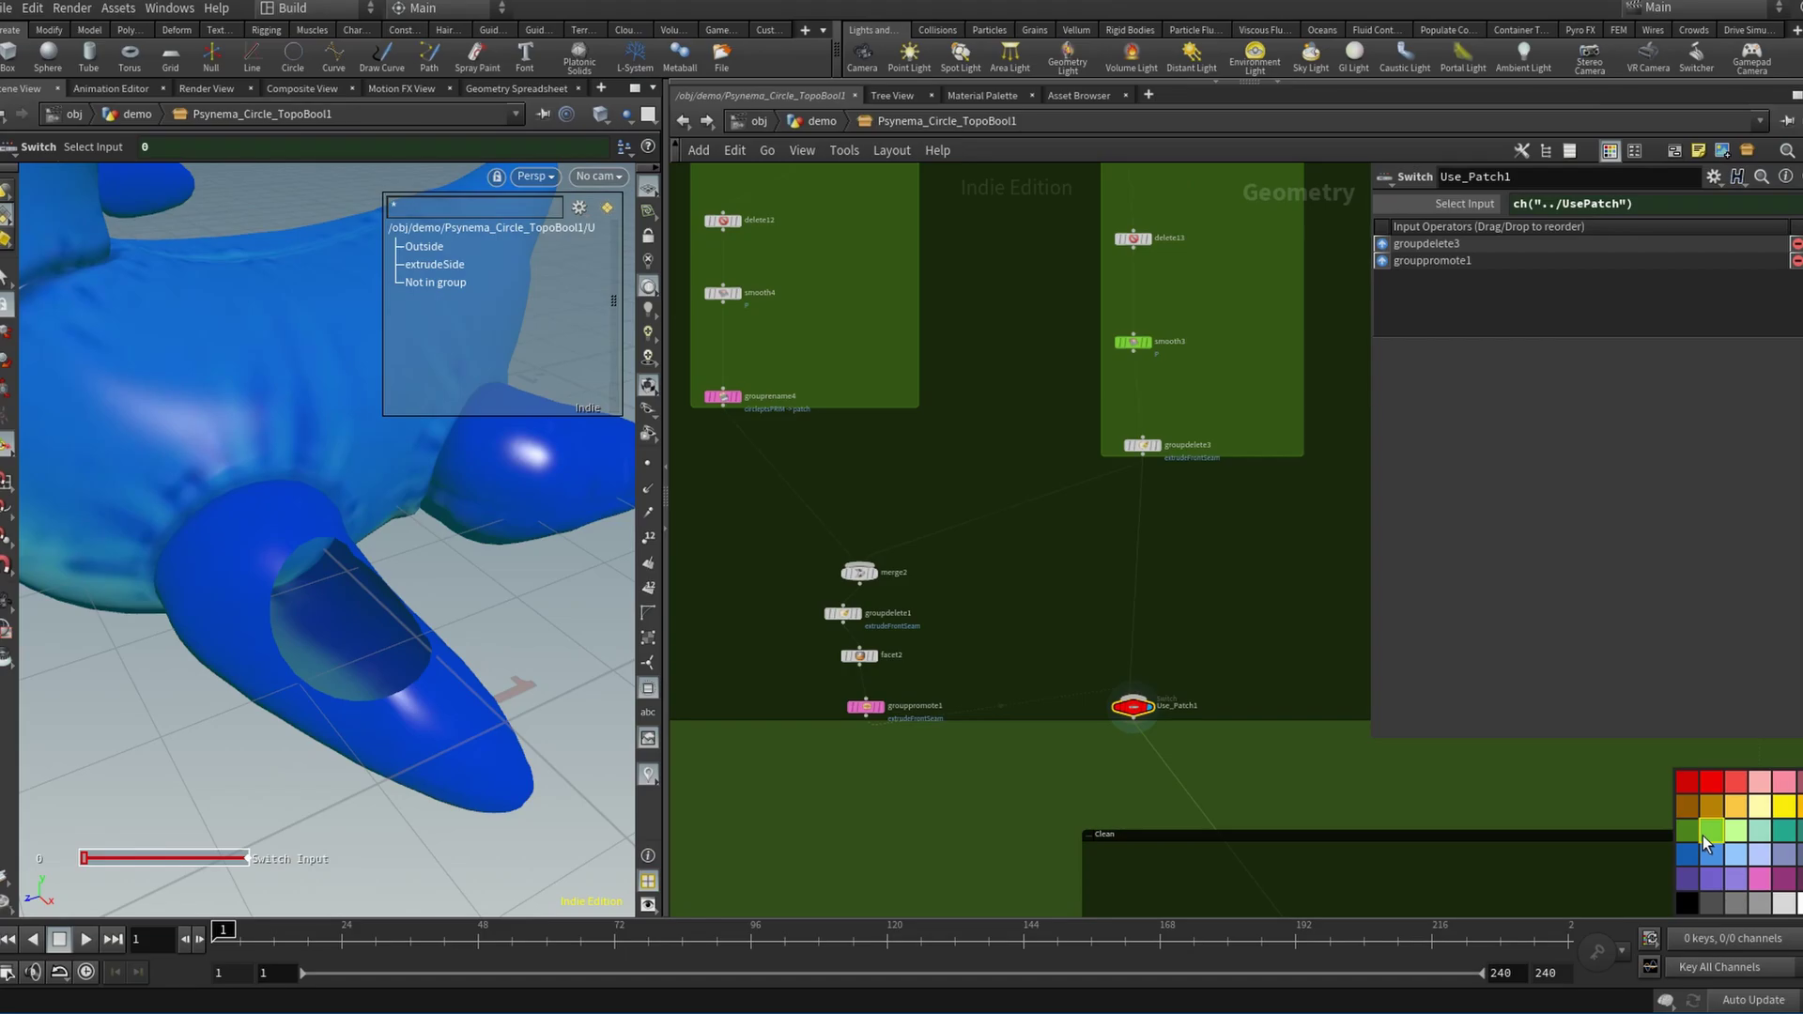
click(1709, 832)
mouse_move(1136, 709)
Display and select the group1 node in the Clean section to inspect its circleborderprims group on the toy.
scroll(1298, 747, down, 2)
middle_drag(1271, 747, 785, 479)
scroll(1006, 611, down, 3)
scroll(839, 515, up, 2)
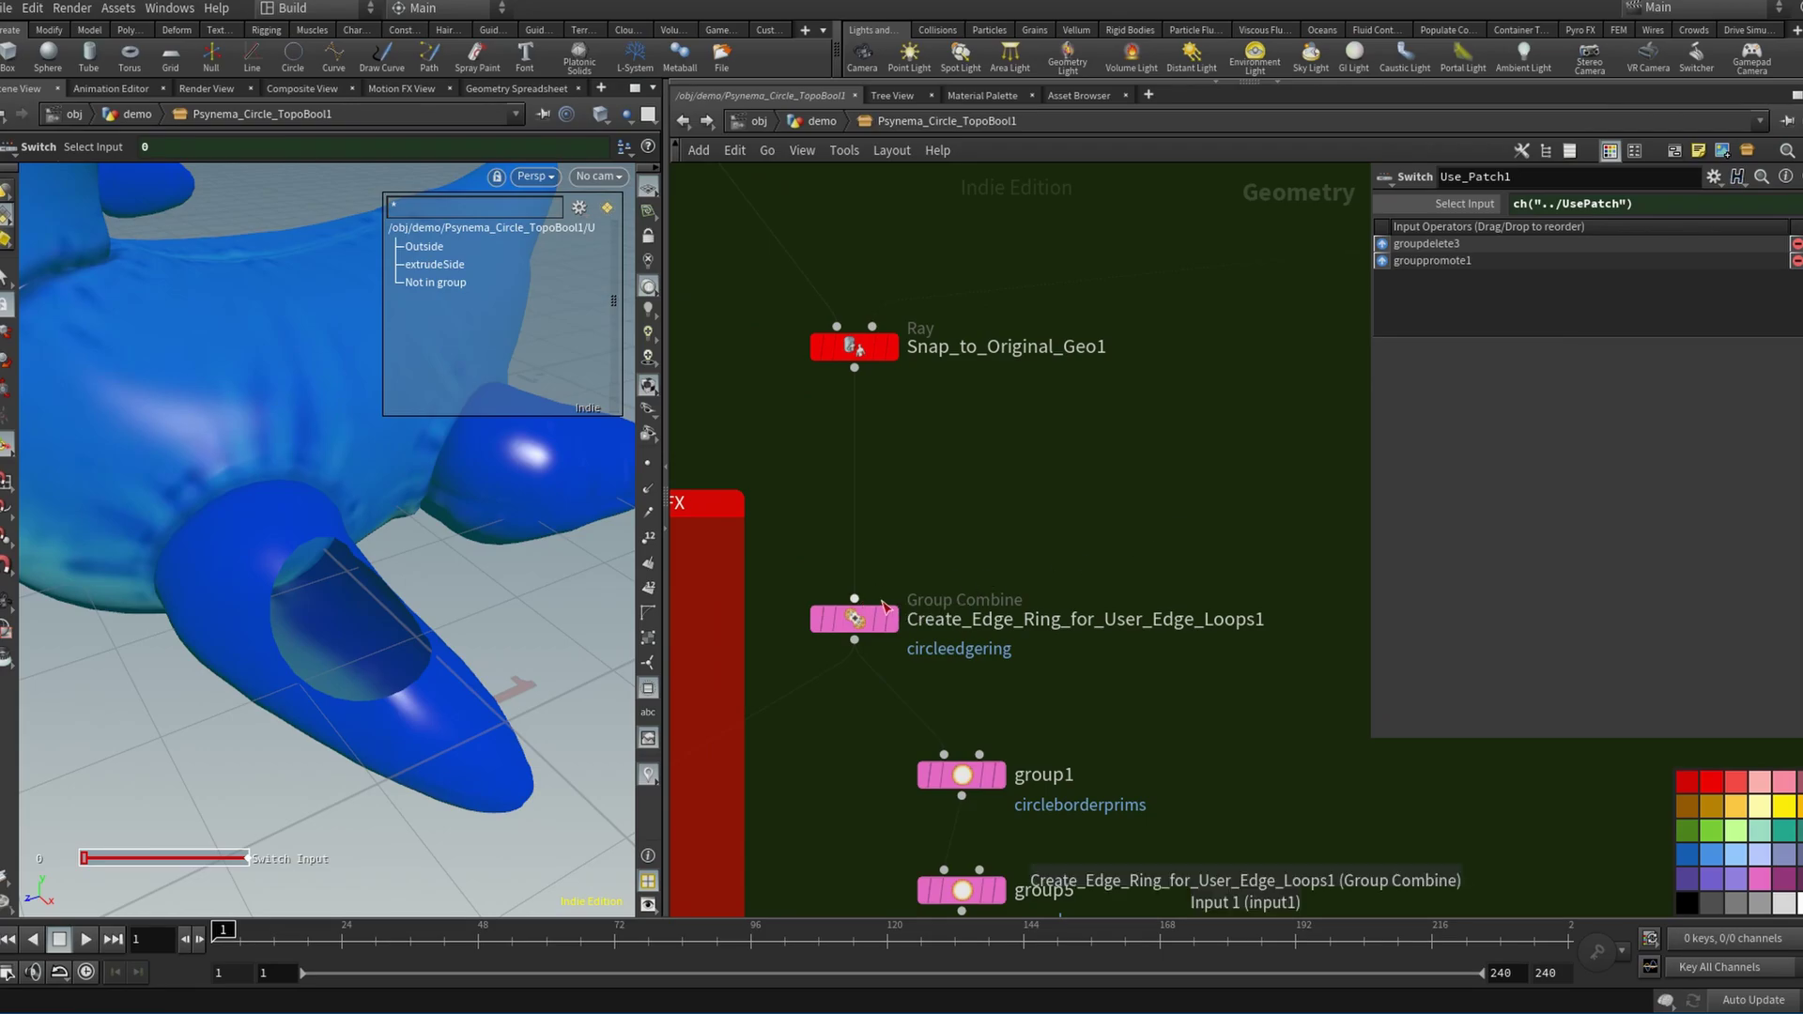
click(993, 774)
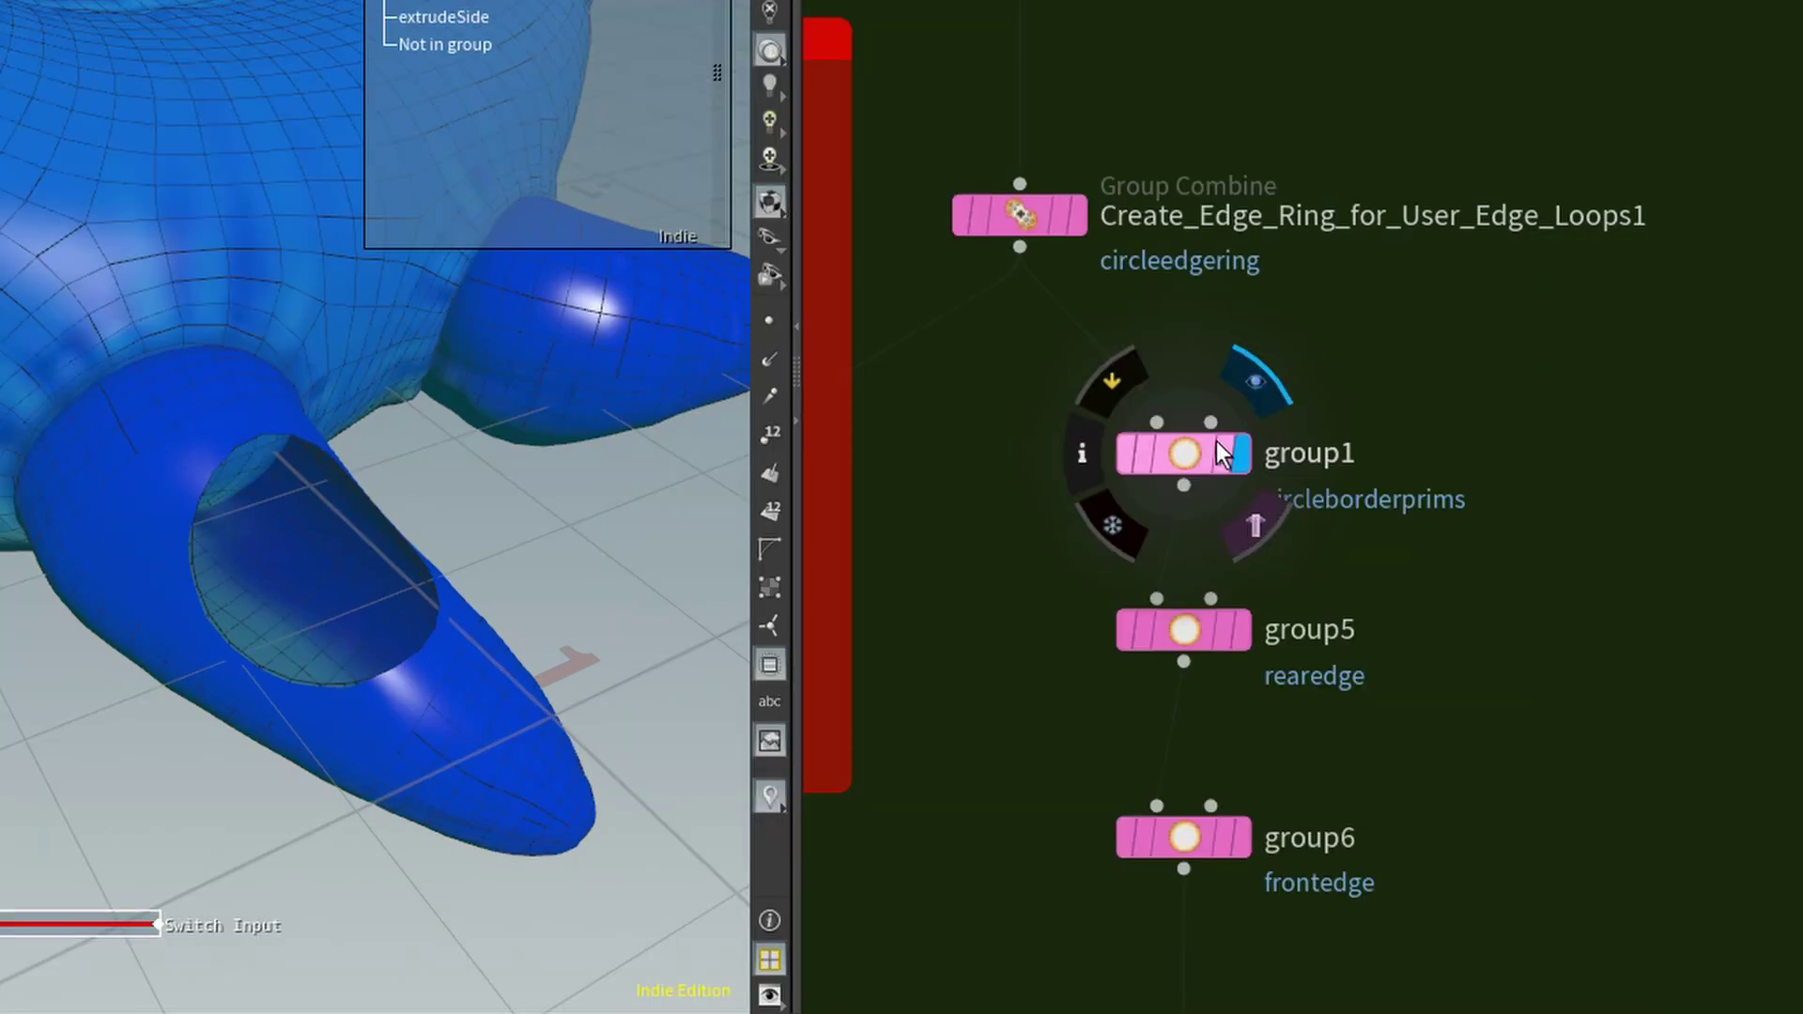
click(973, 778)
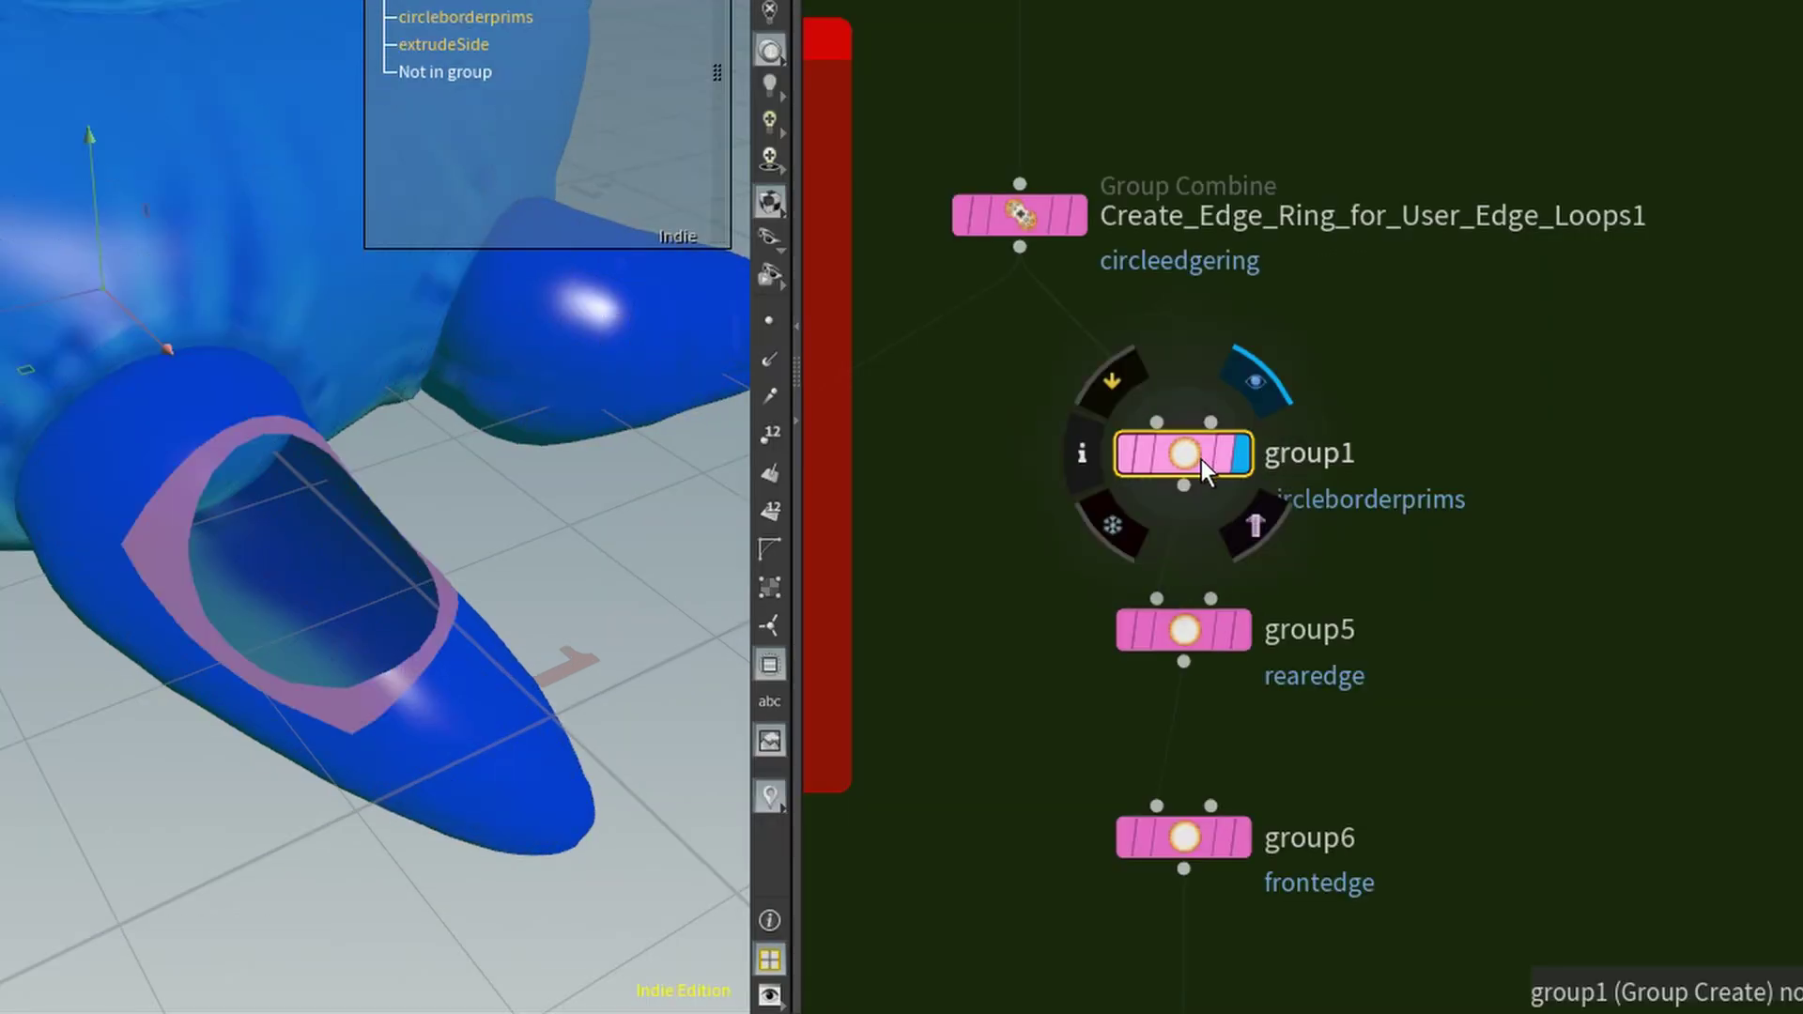
Display and select group5 and group6 in turn to inspect the rearedge and frontedge groups.
click(1240, 630)
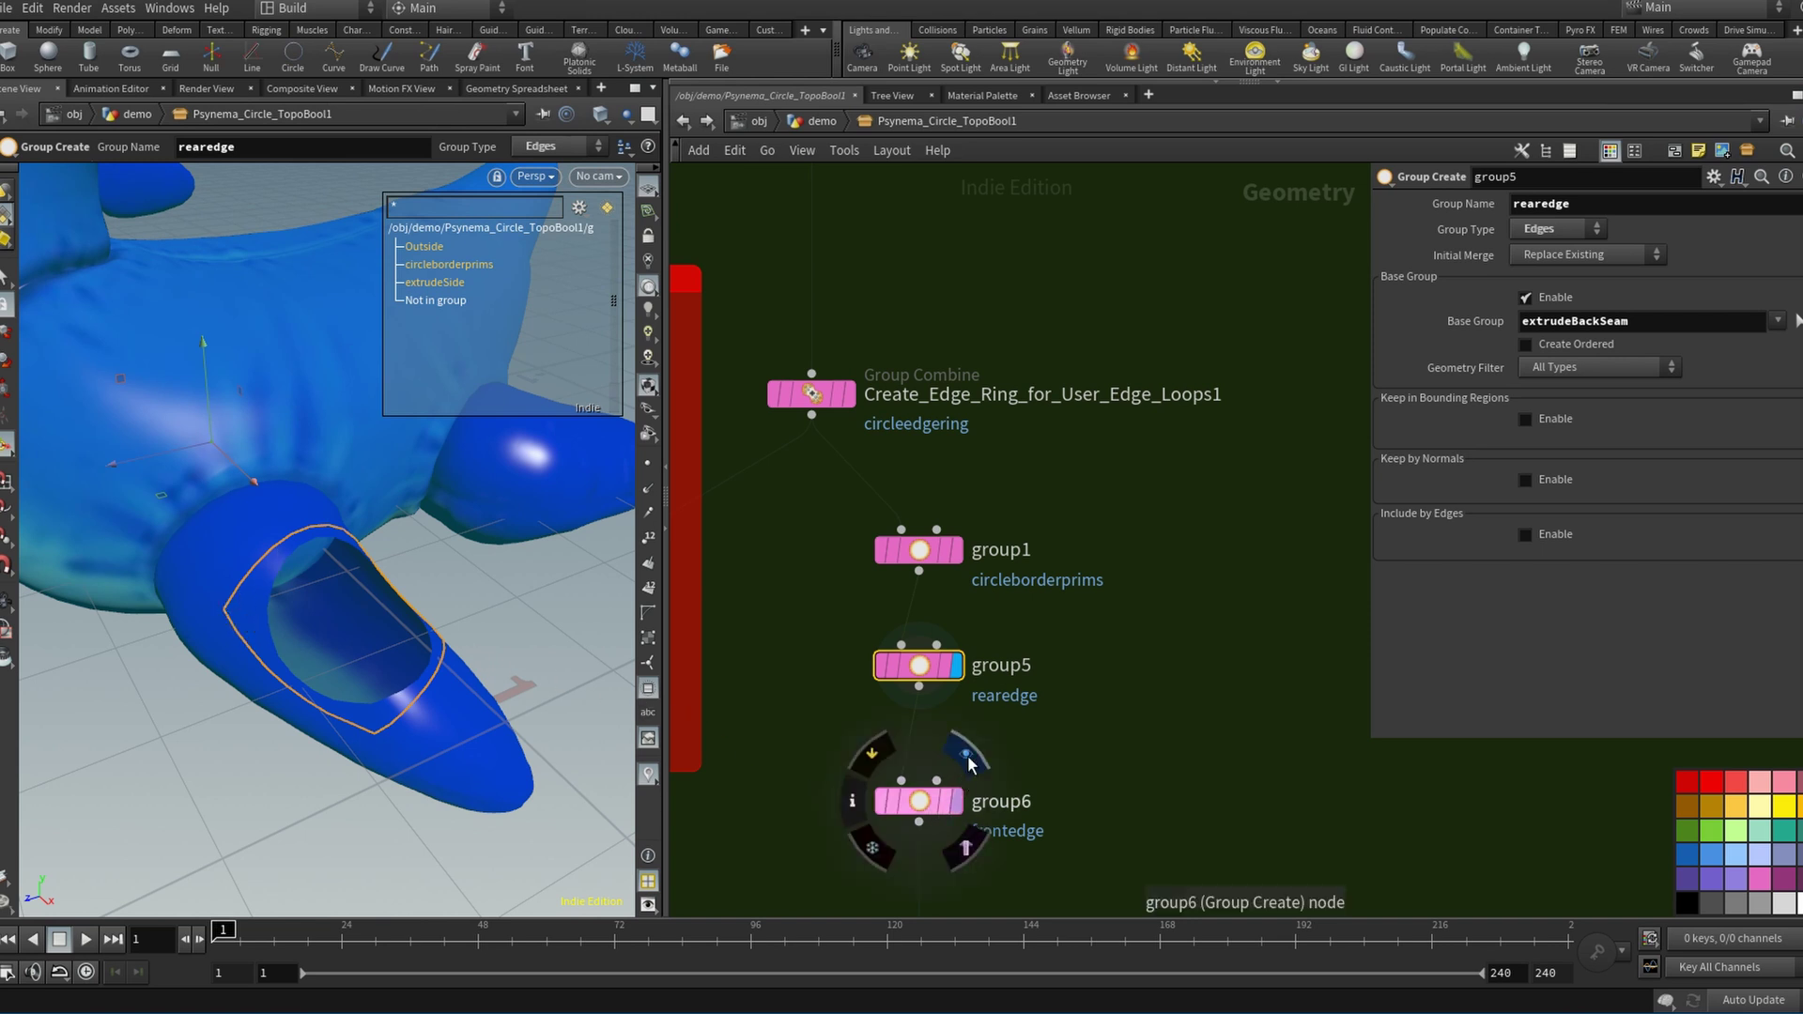
click(964, 754)
click(910, 804)
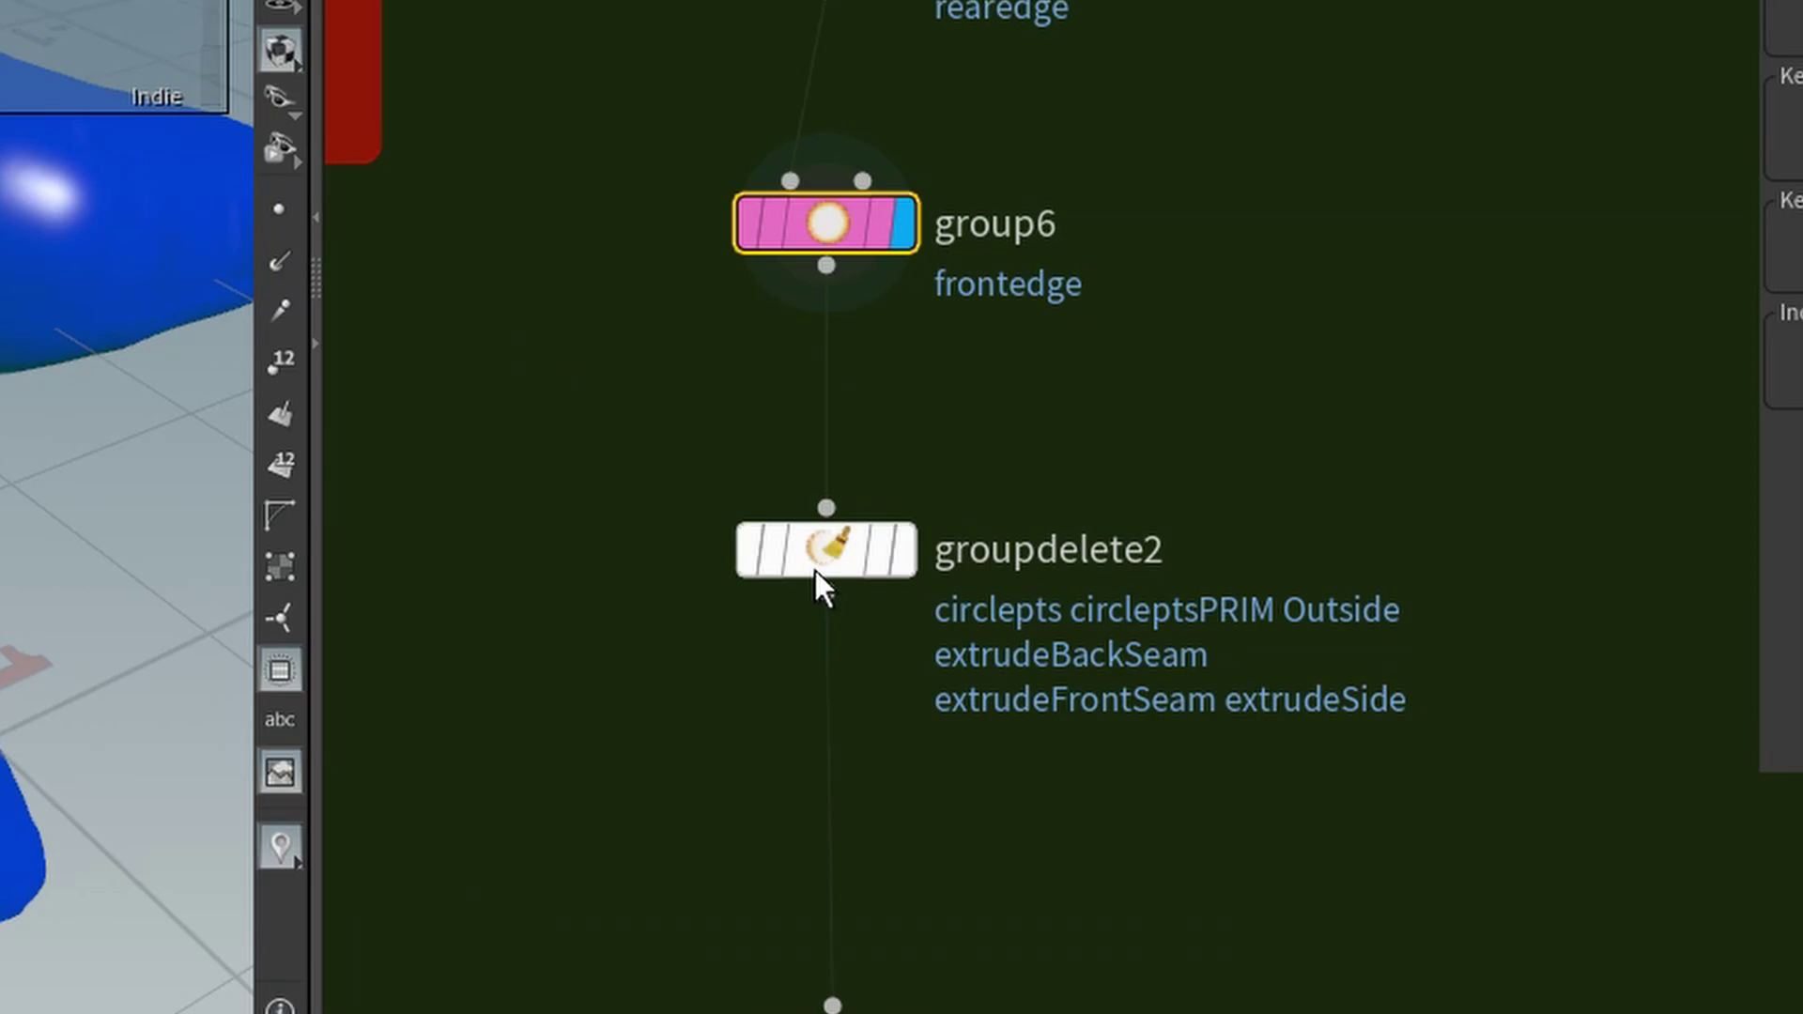
Display and select grouppromote8 to inspect the promotion of the frontedge edges to the boolpts points.
middle_drag(1076, 789, 1131, 266)
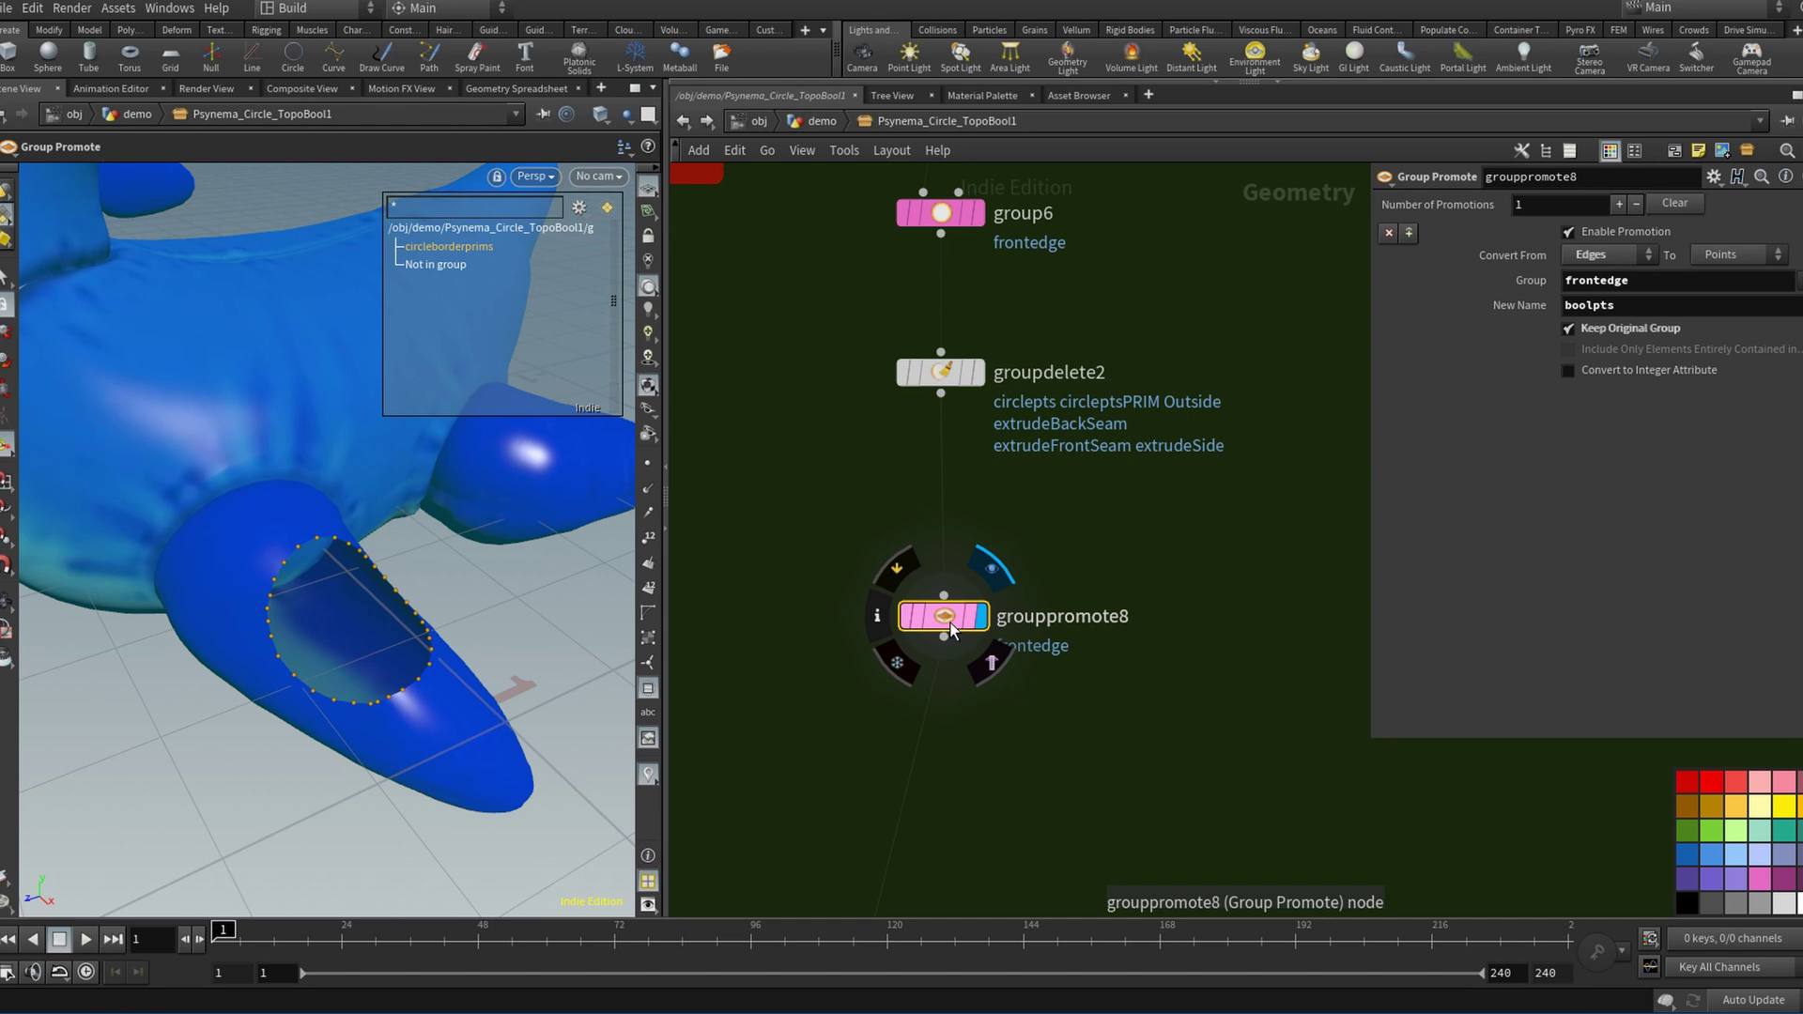
click(964, 522)
click(921, 528)
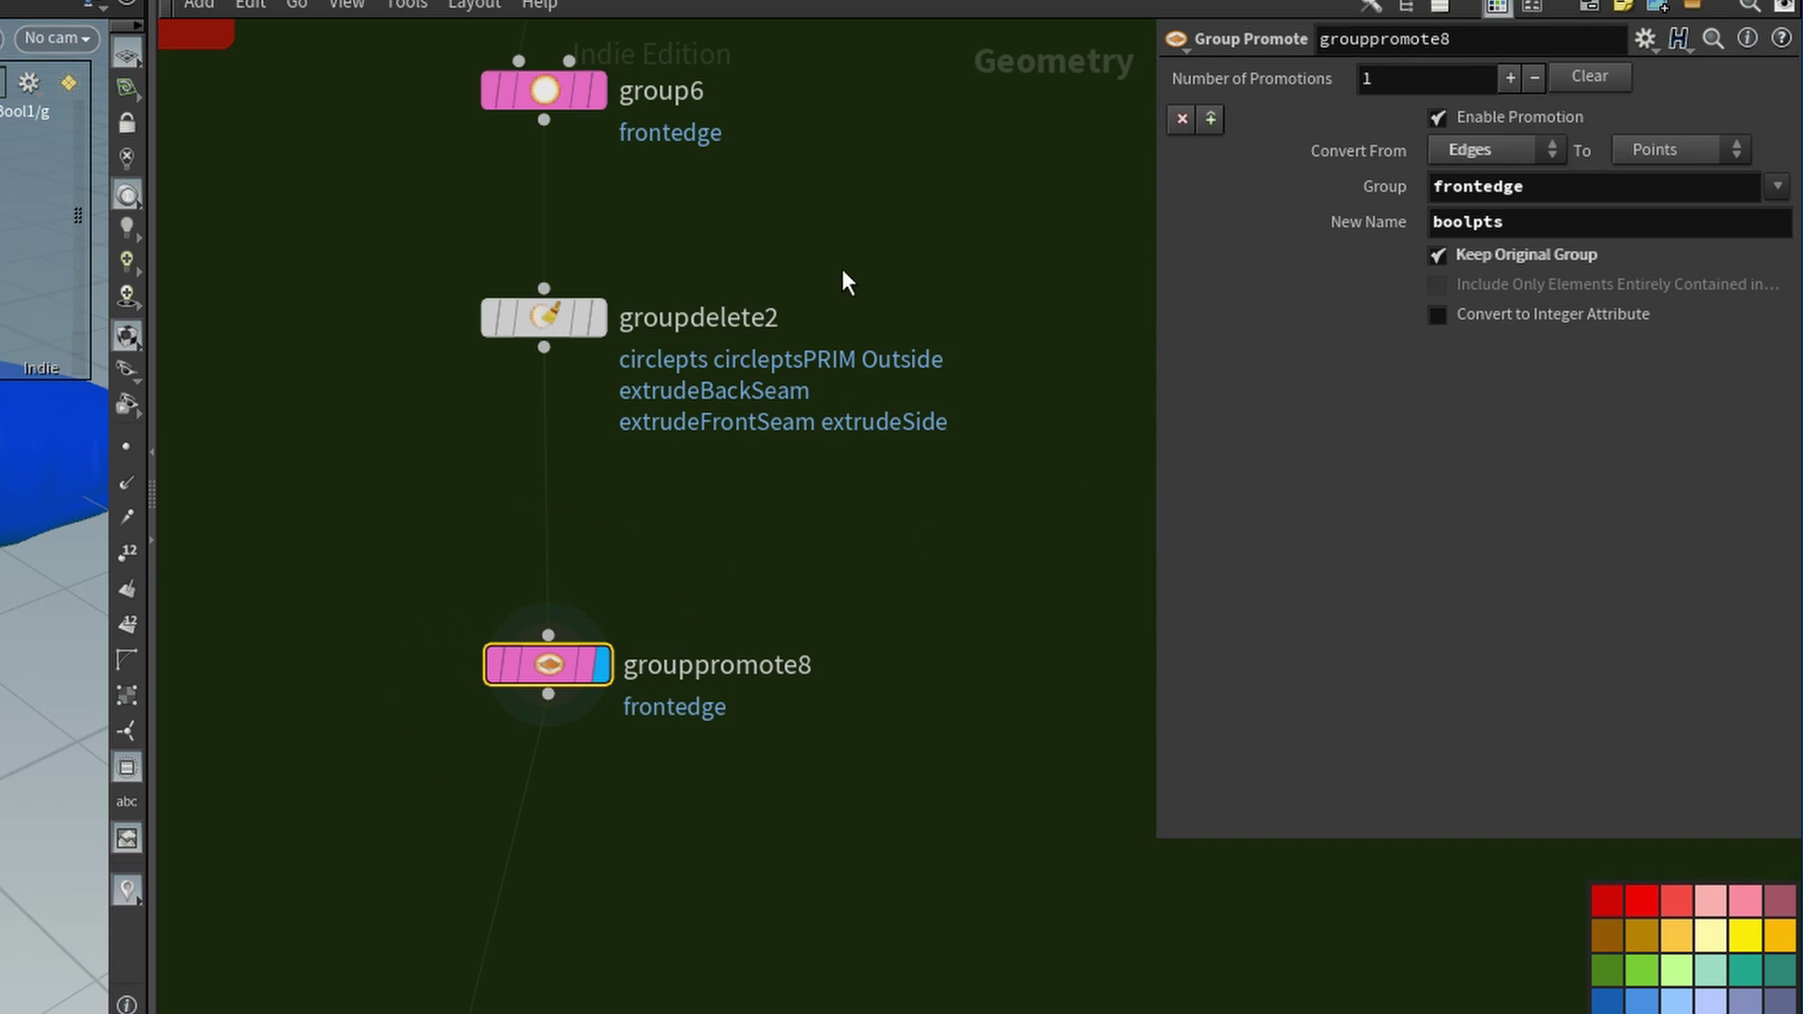
Compare the edge group of group6 with the point group of grouppromote8 by displaying and selecting each node.
middle_drag(844, 279, 799, 313)
click(607, 150)
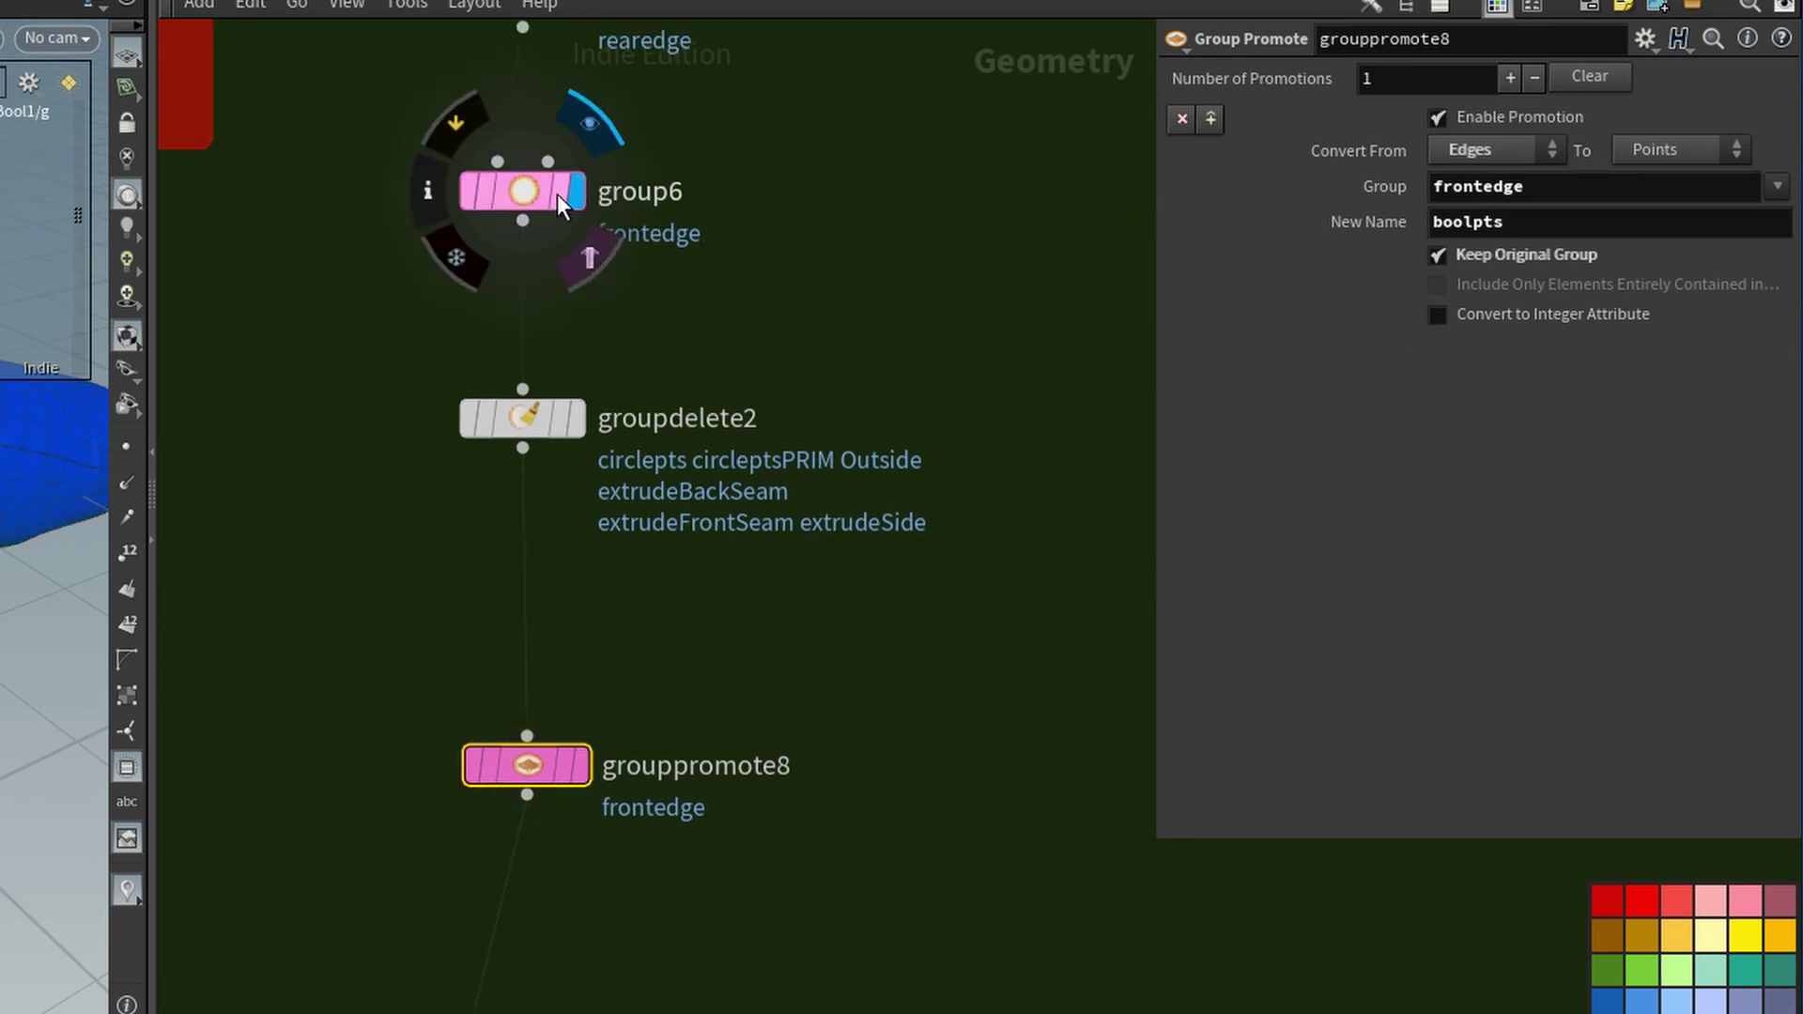
click(539, 195)
click(596, 702)
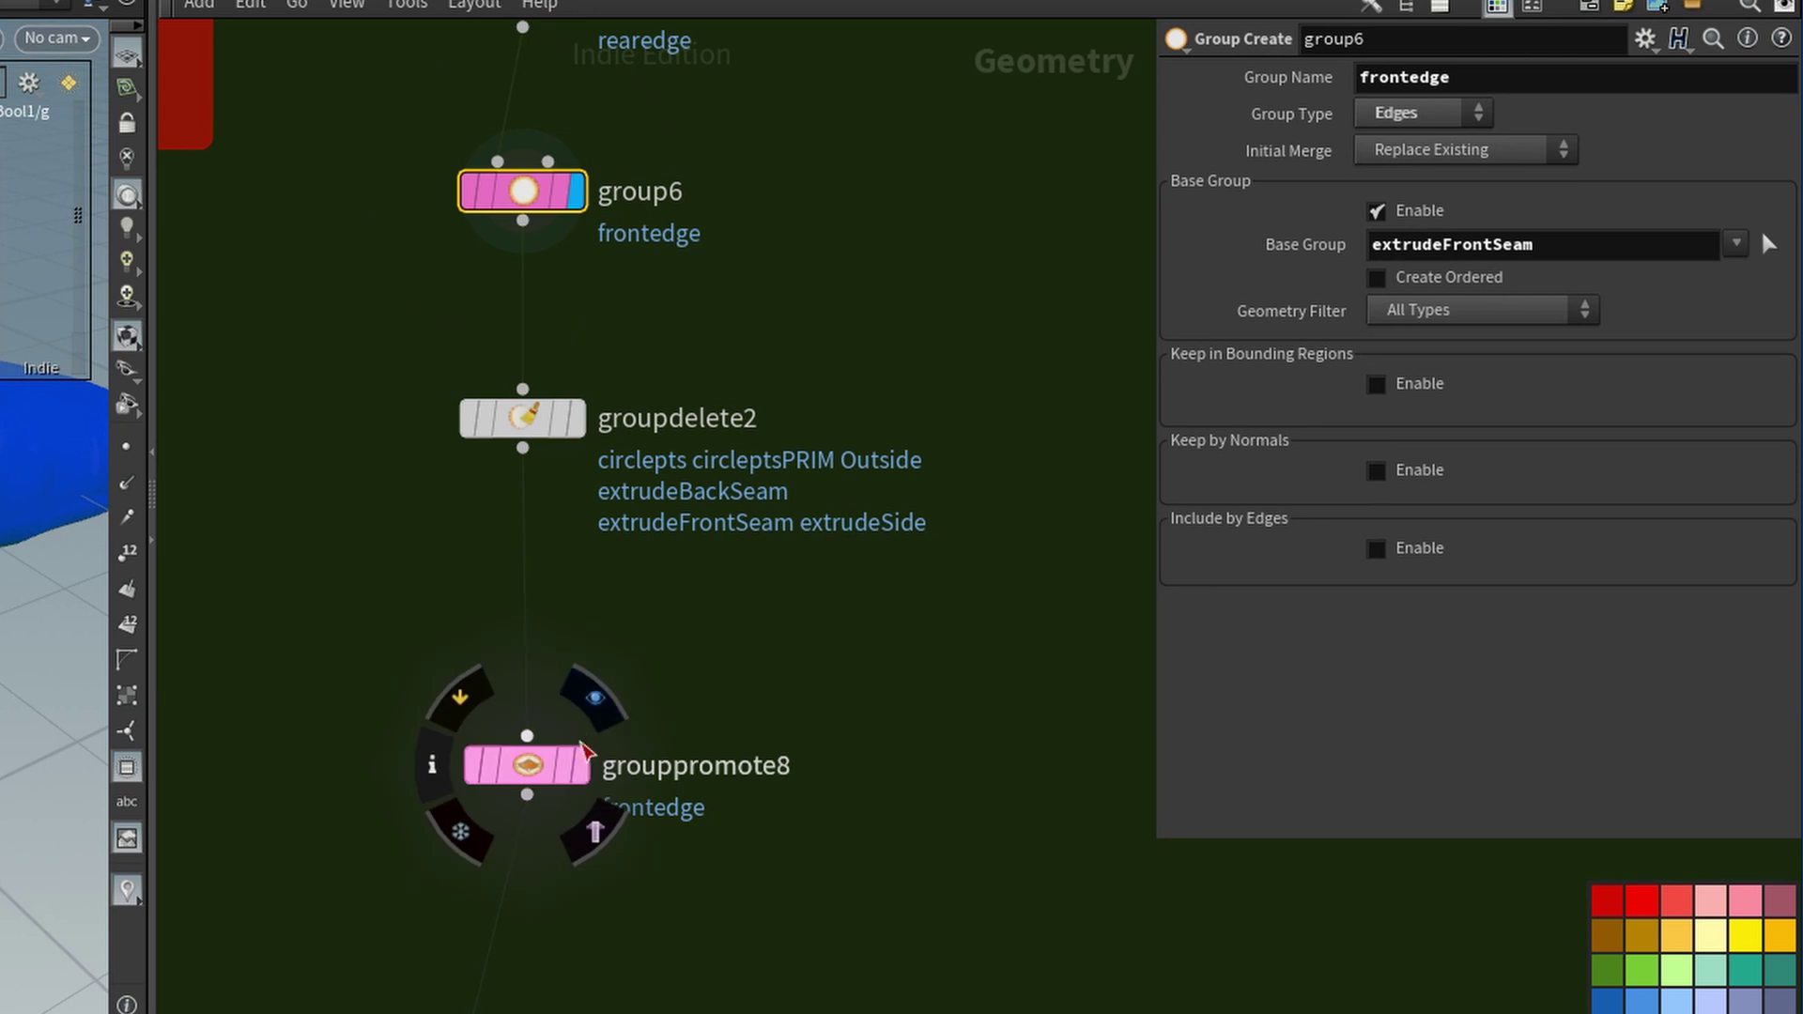
click(543, 767)
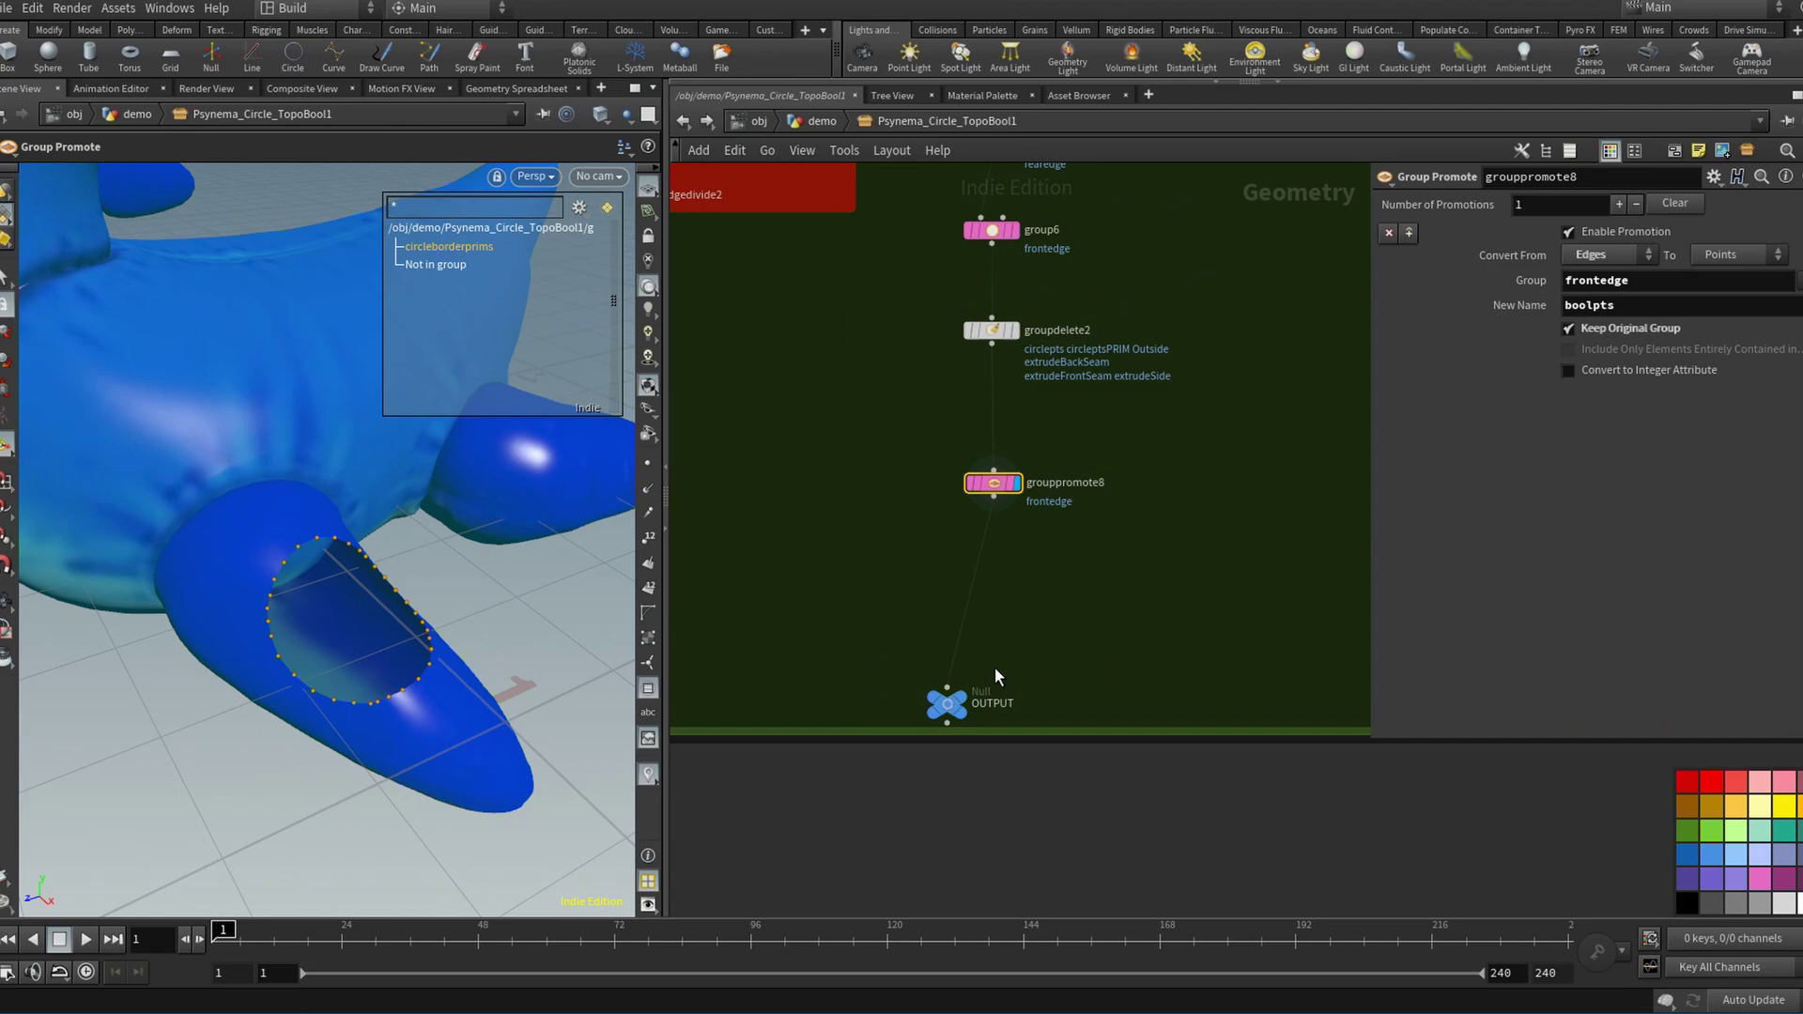
Display the OUTPUT null at the end of the network and bring the complete node network into view.
click(968, 704)
scroll(1043, 644, down, 6)
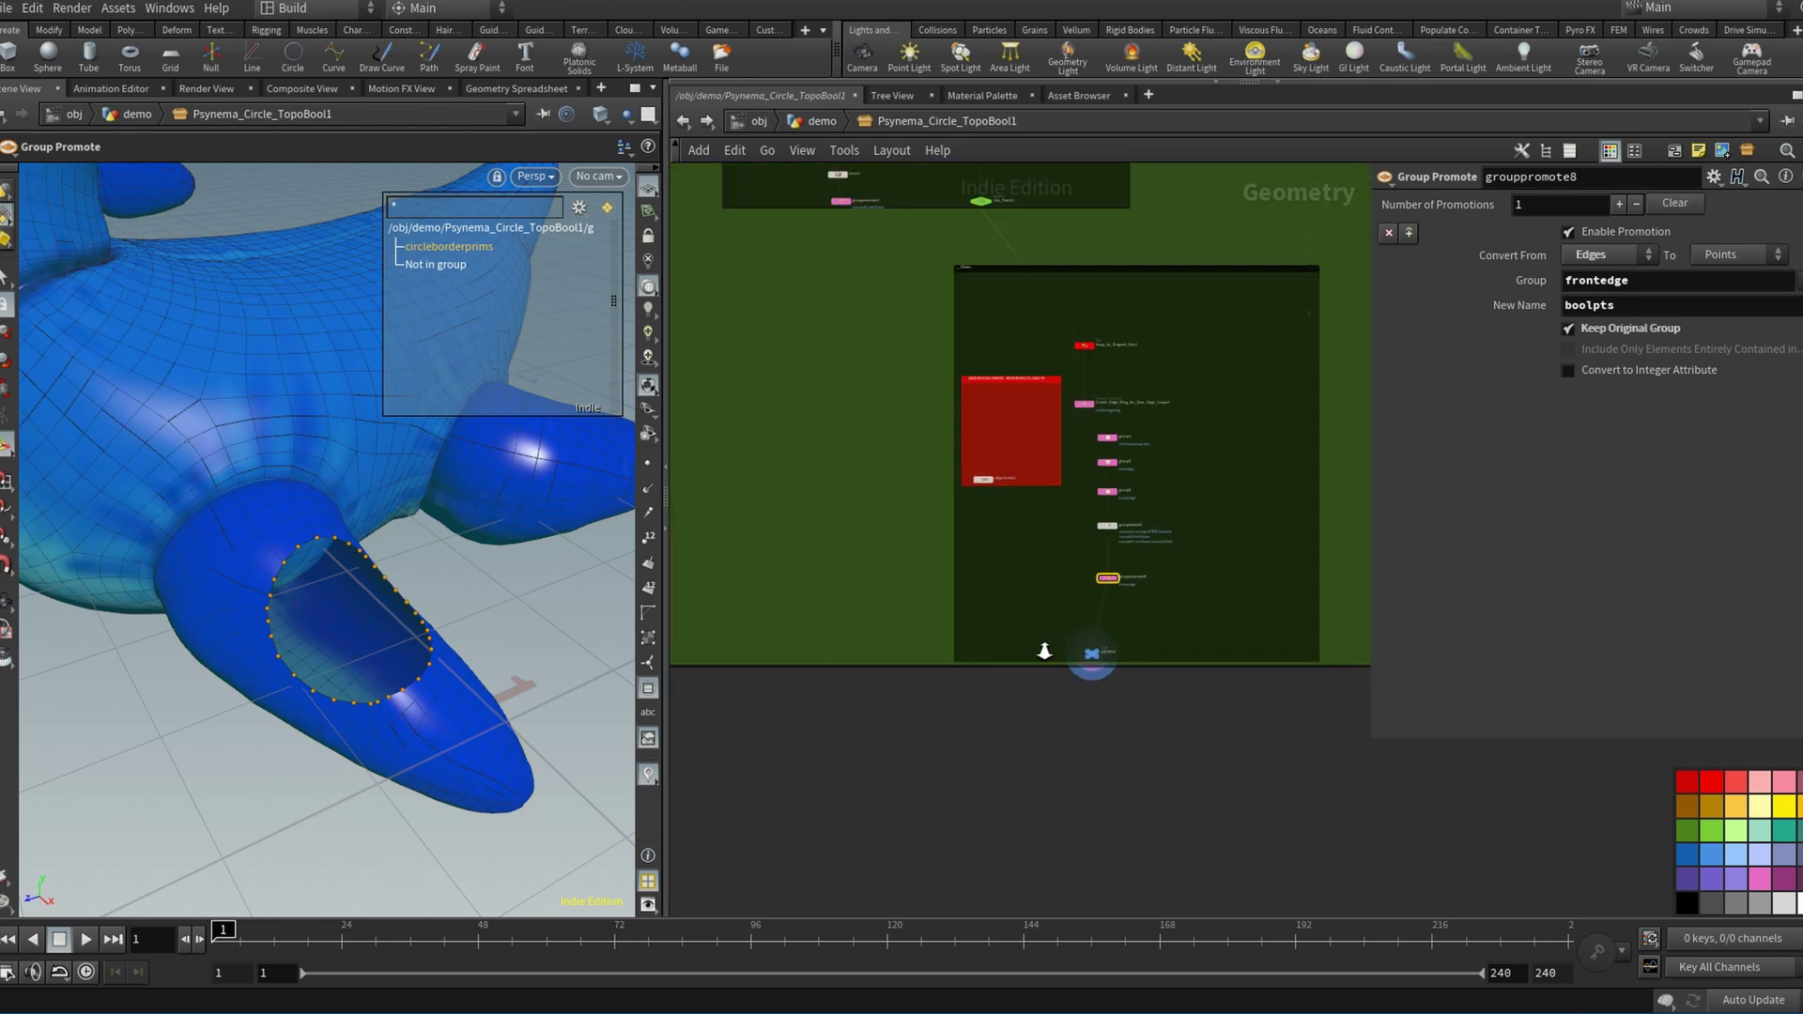
scroll(1003, 658, down, 5)
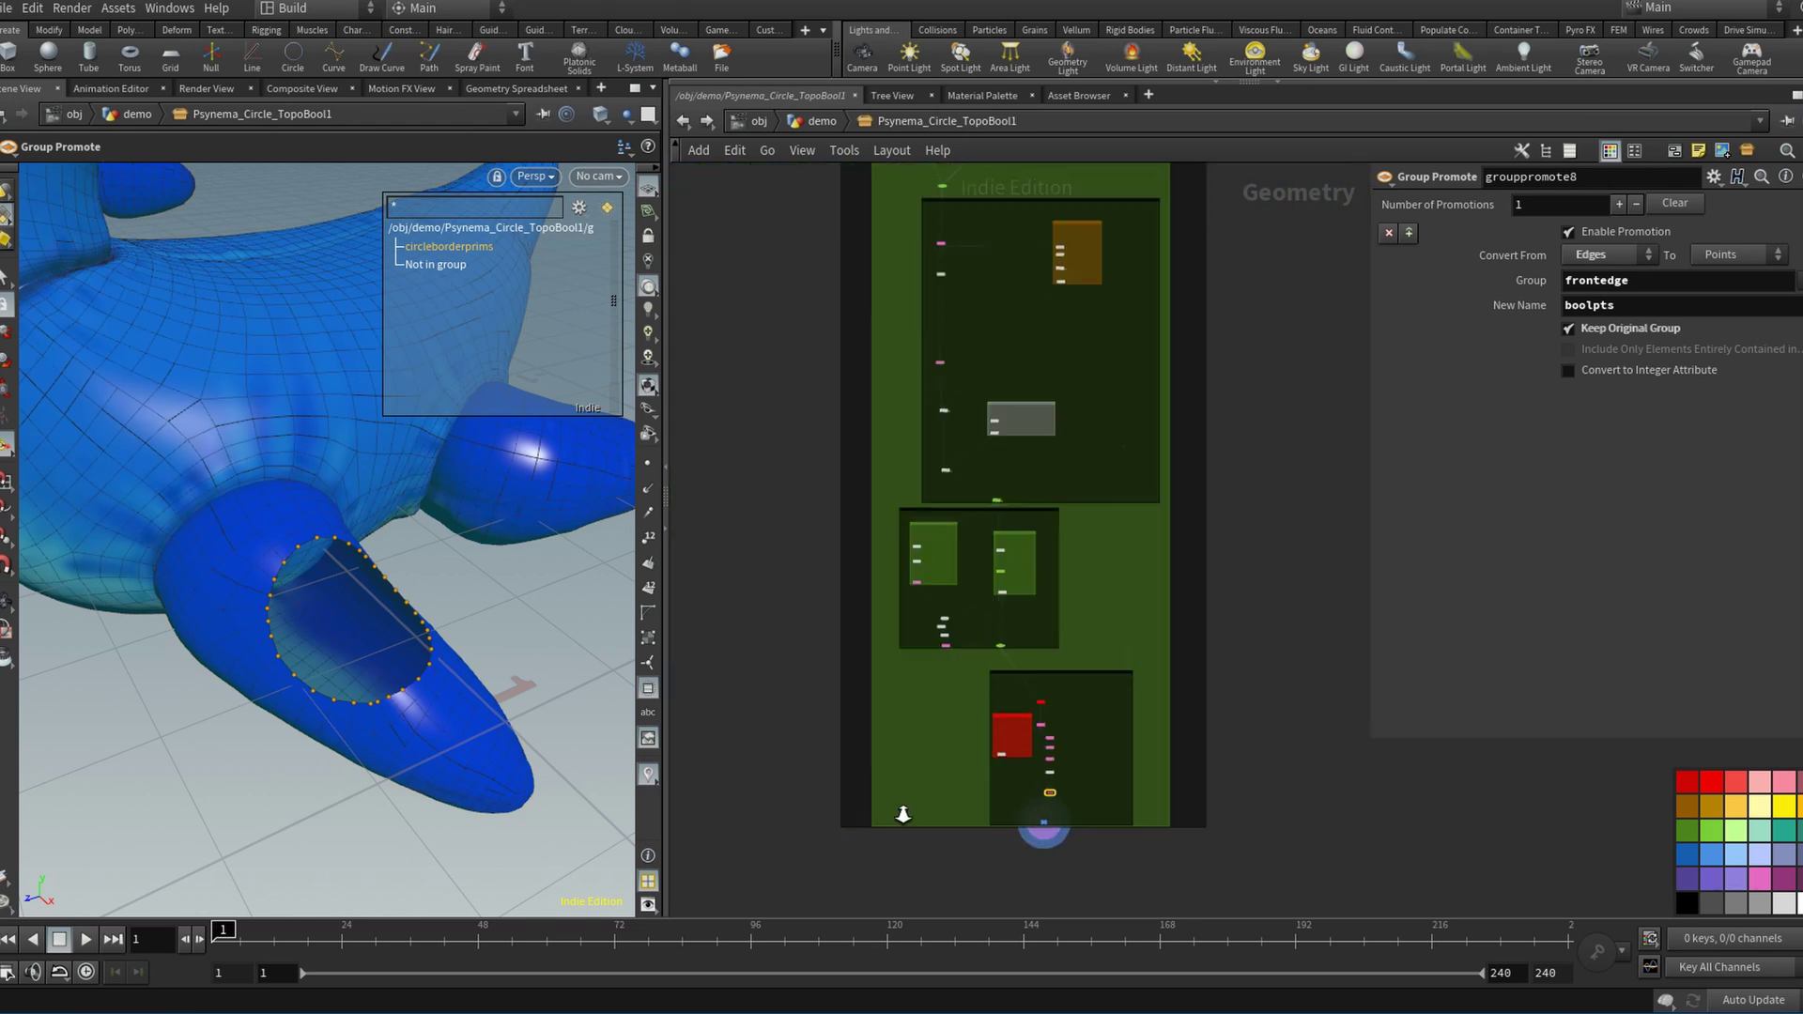
middle_drag(836, 729, 842, 784)
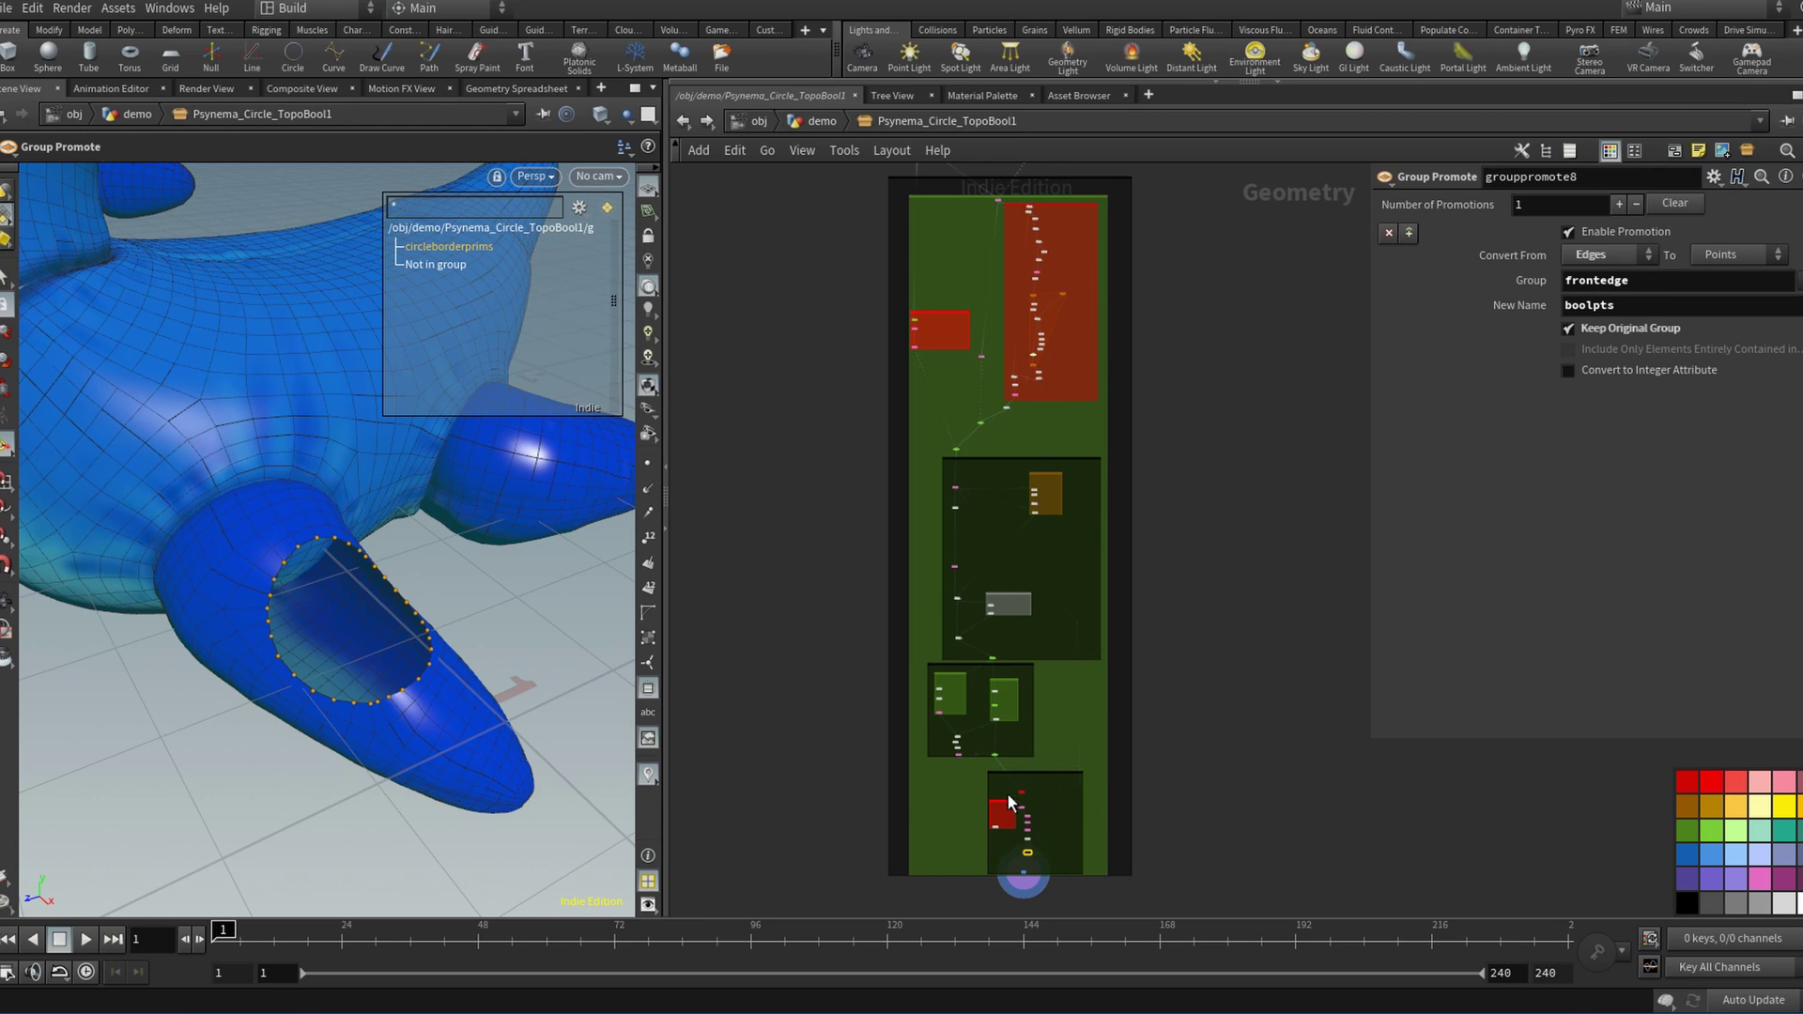
Examine the start of the network around the two red boxes and the grouppromote5 node between them.
mouse_move(1003, 850)
scroll(1087, 558, up, 5)
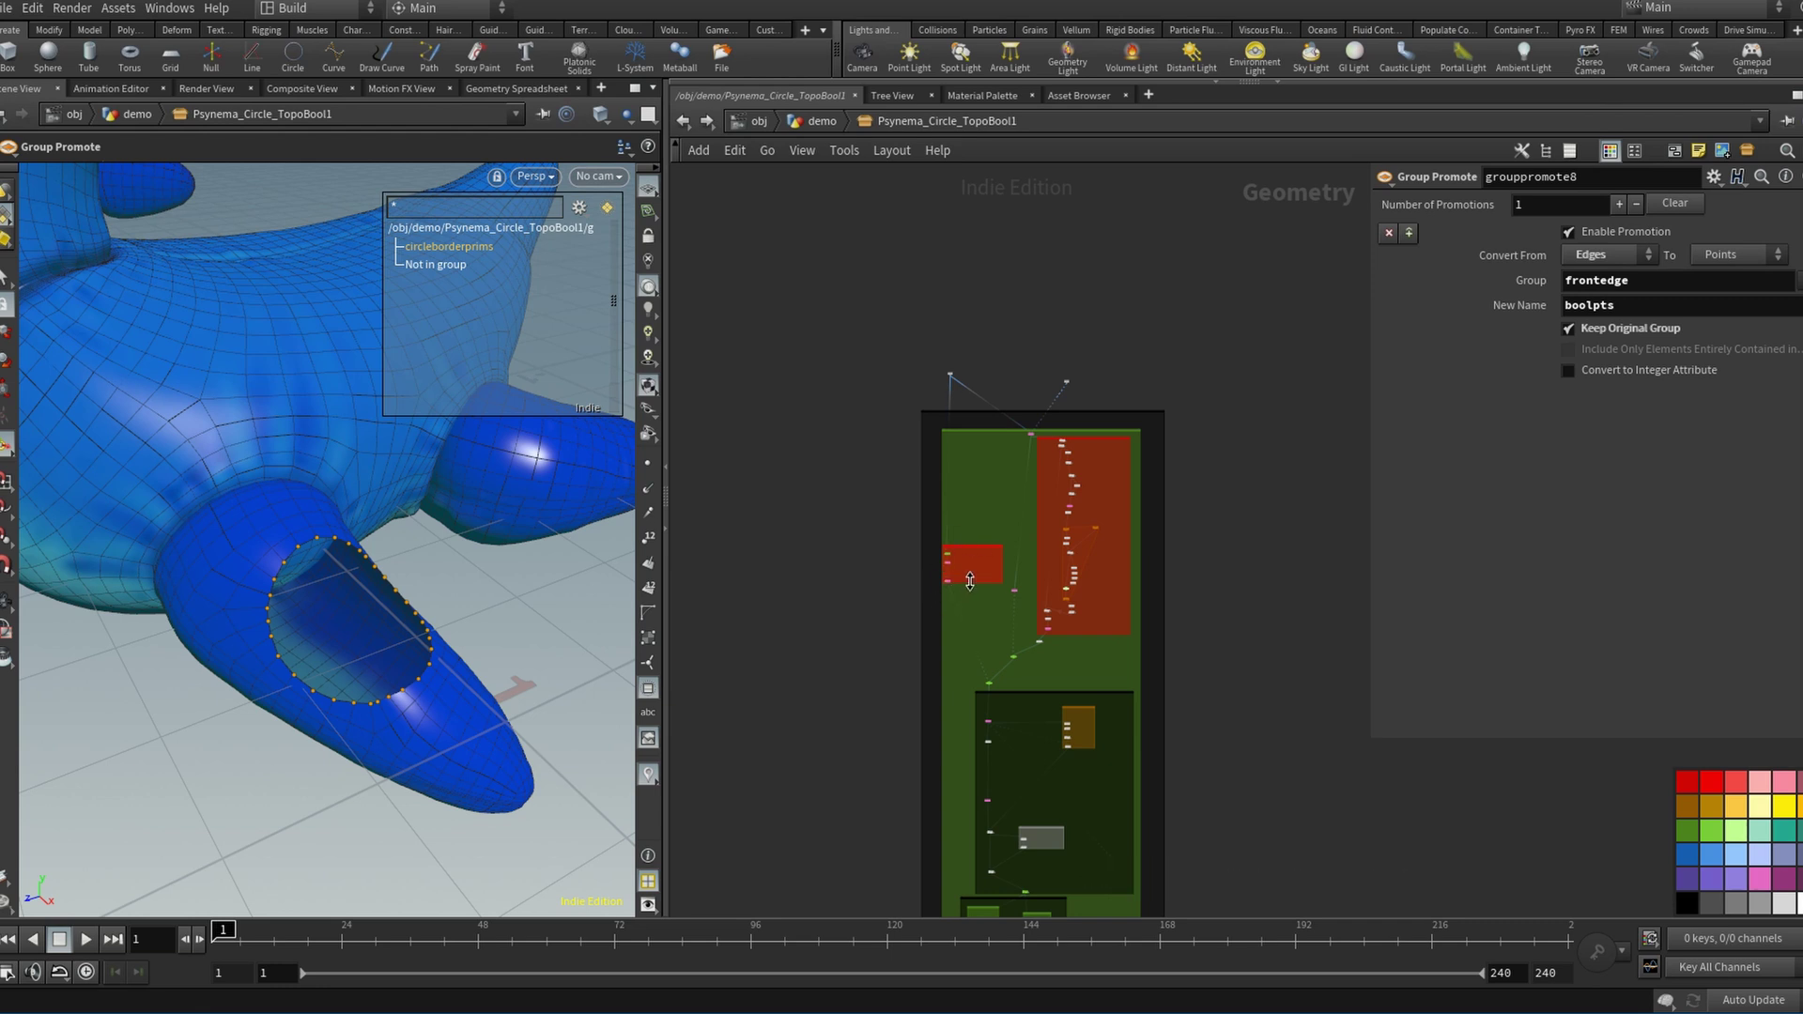
scroll(1098, 646, up, 5)
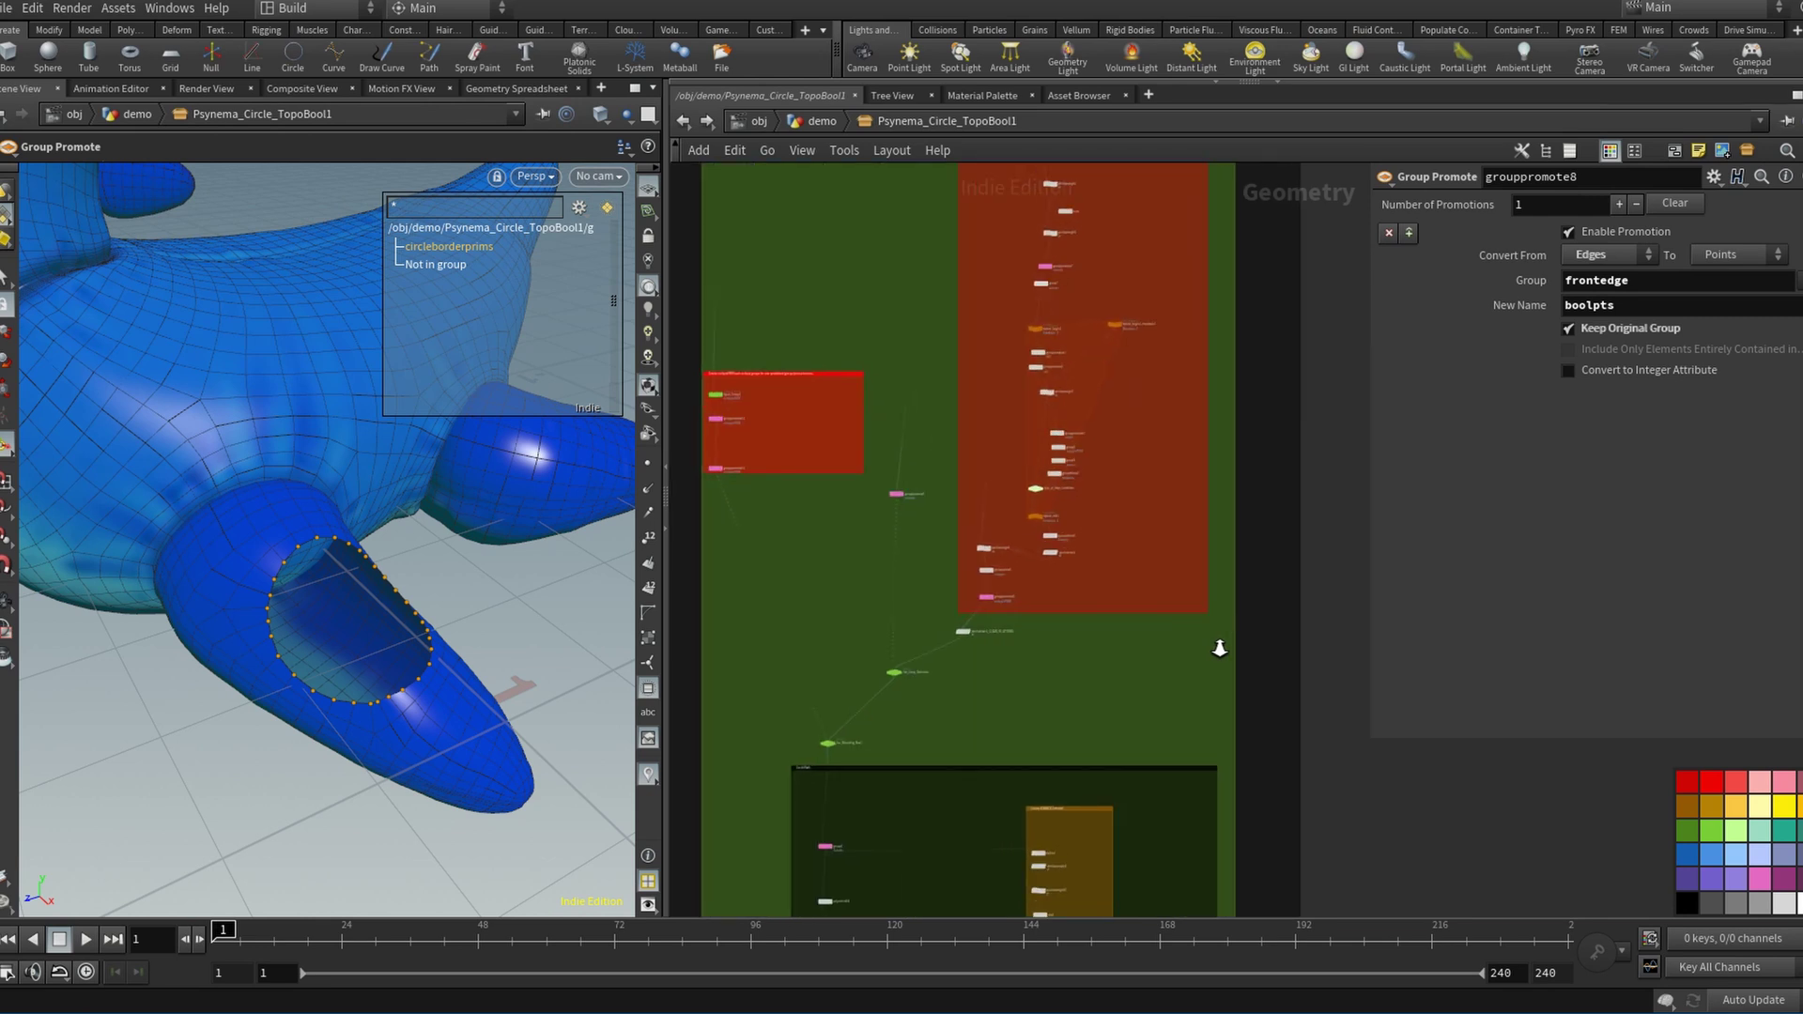
middle_drag(1219, 648, 1109, 758)
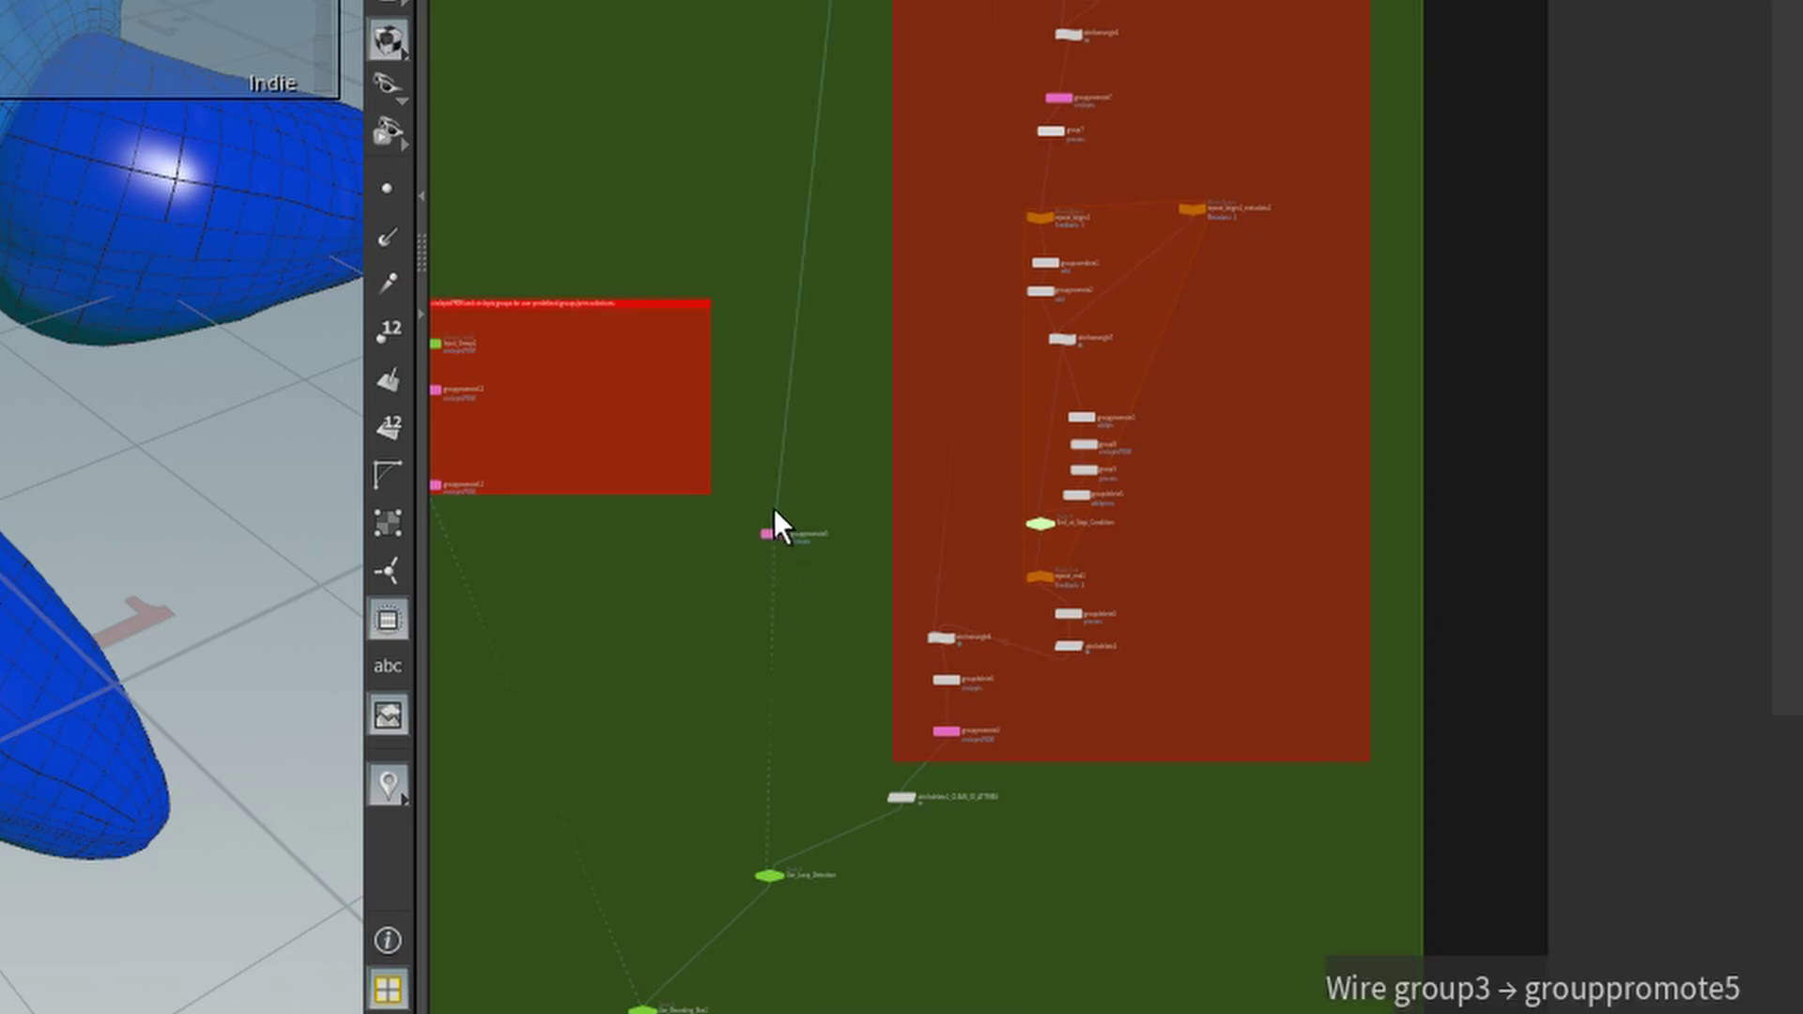
mouse_move(772, 532)
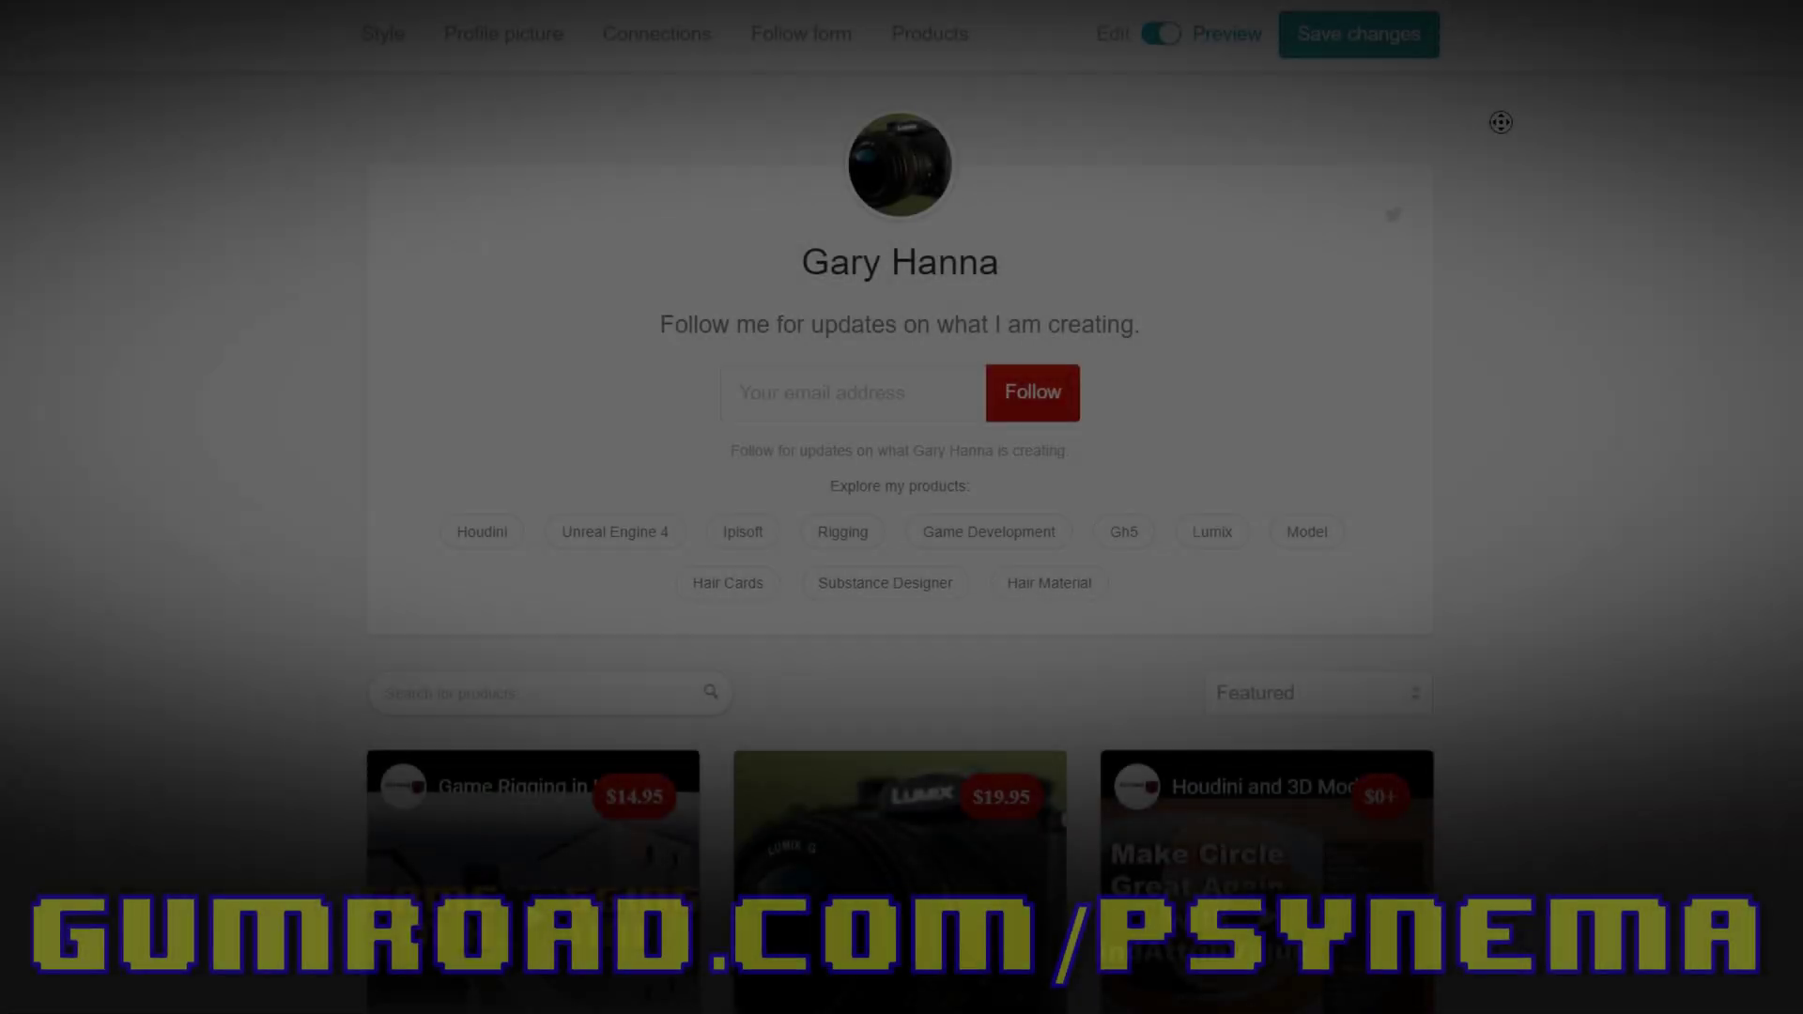
In the Gumroad store page, open the Hairdini hair card kit among the products and play its preview video.
scroll(1501, 122, down, 3)
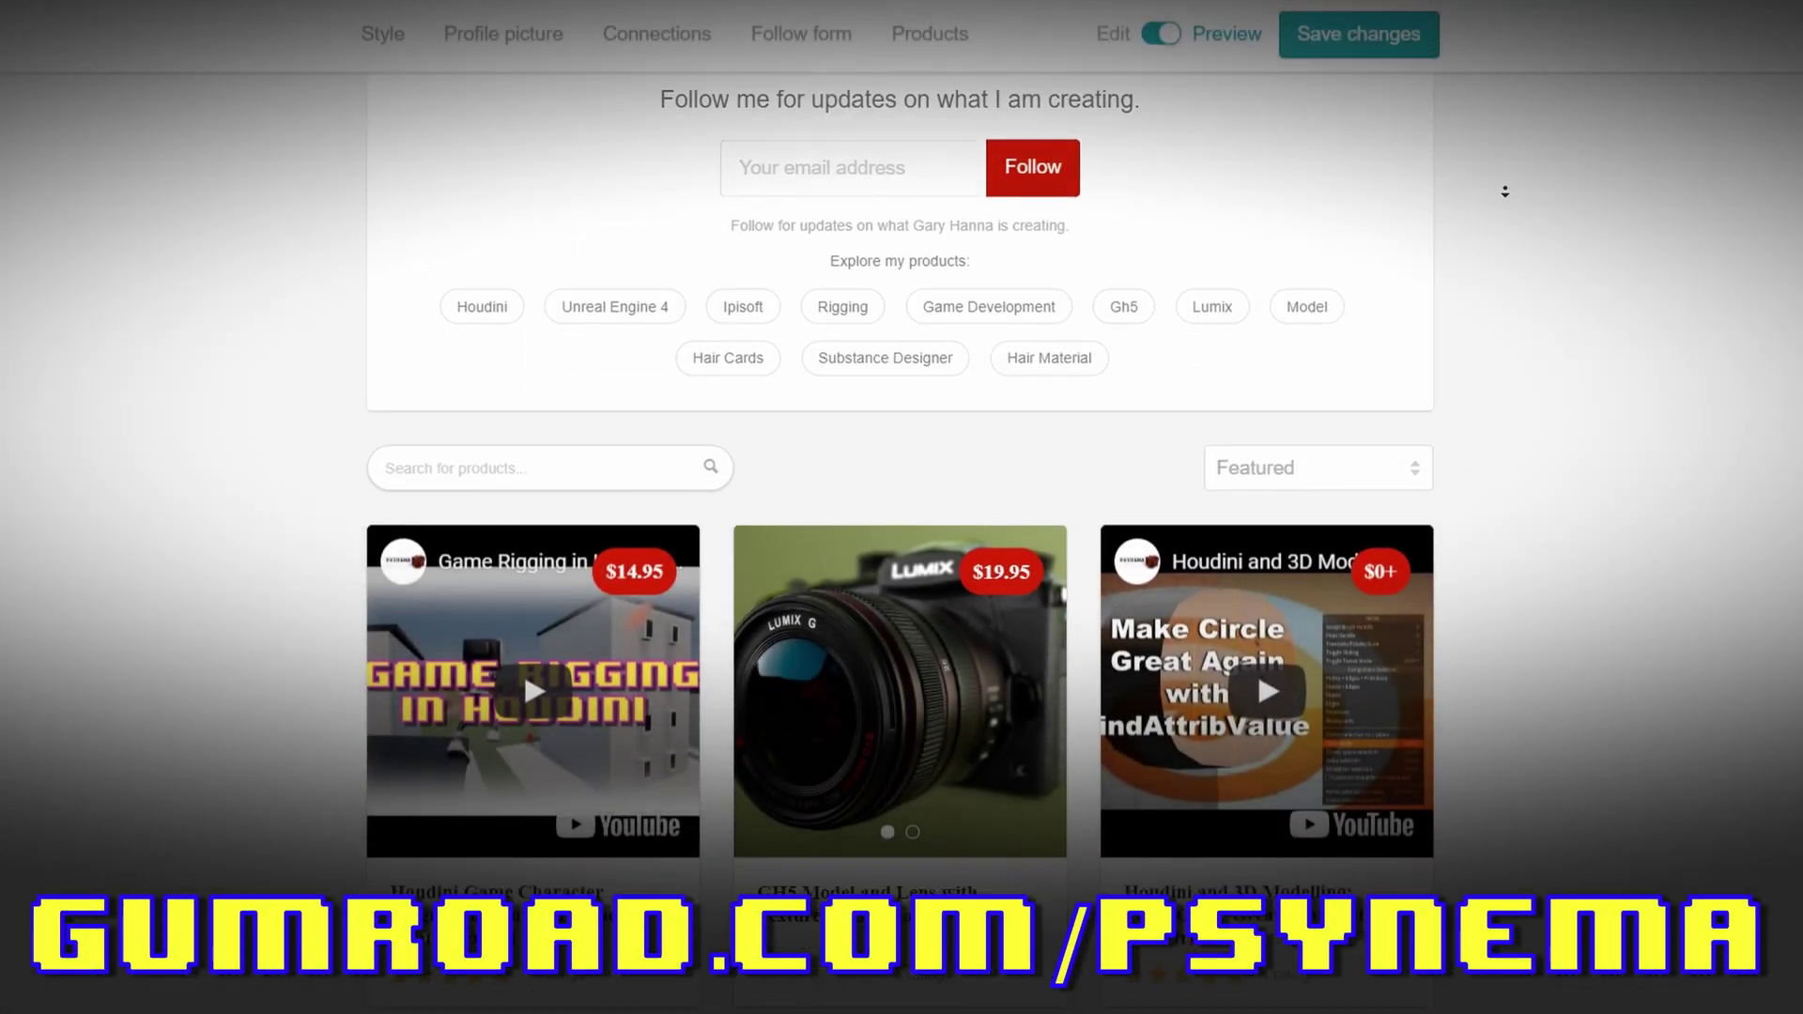
scroll(1504, 192, down, 6)
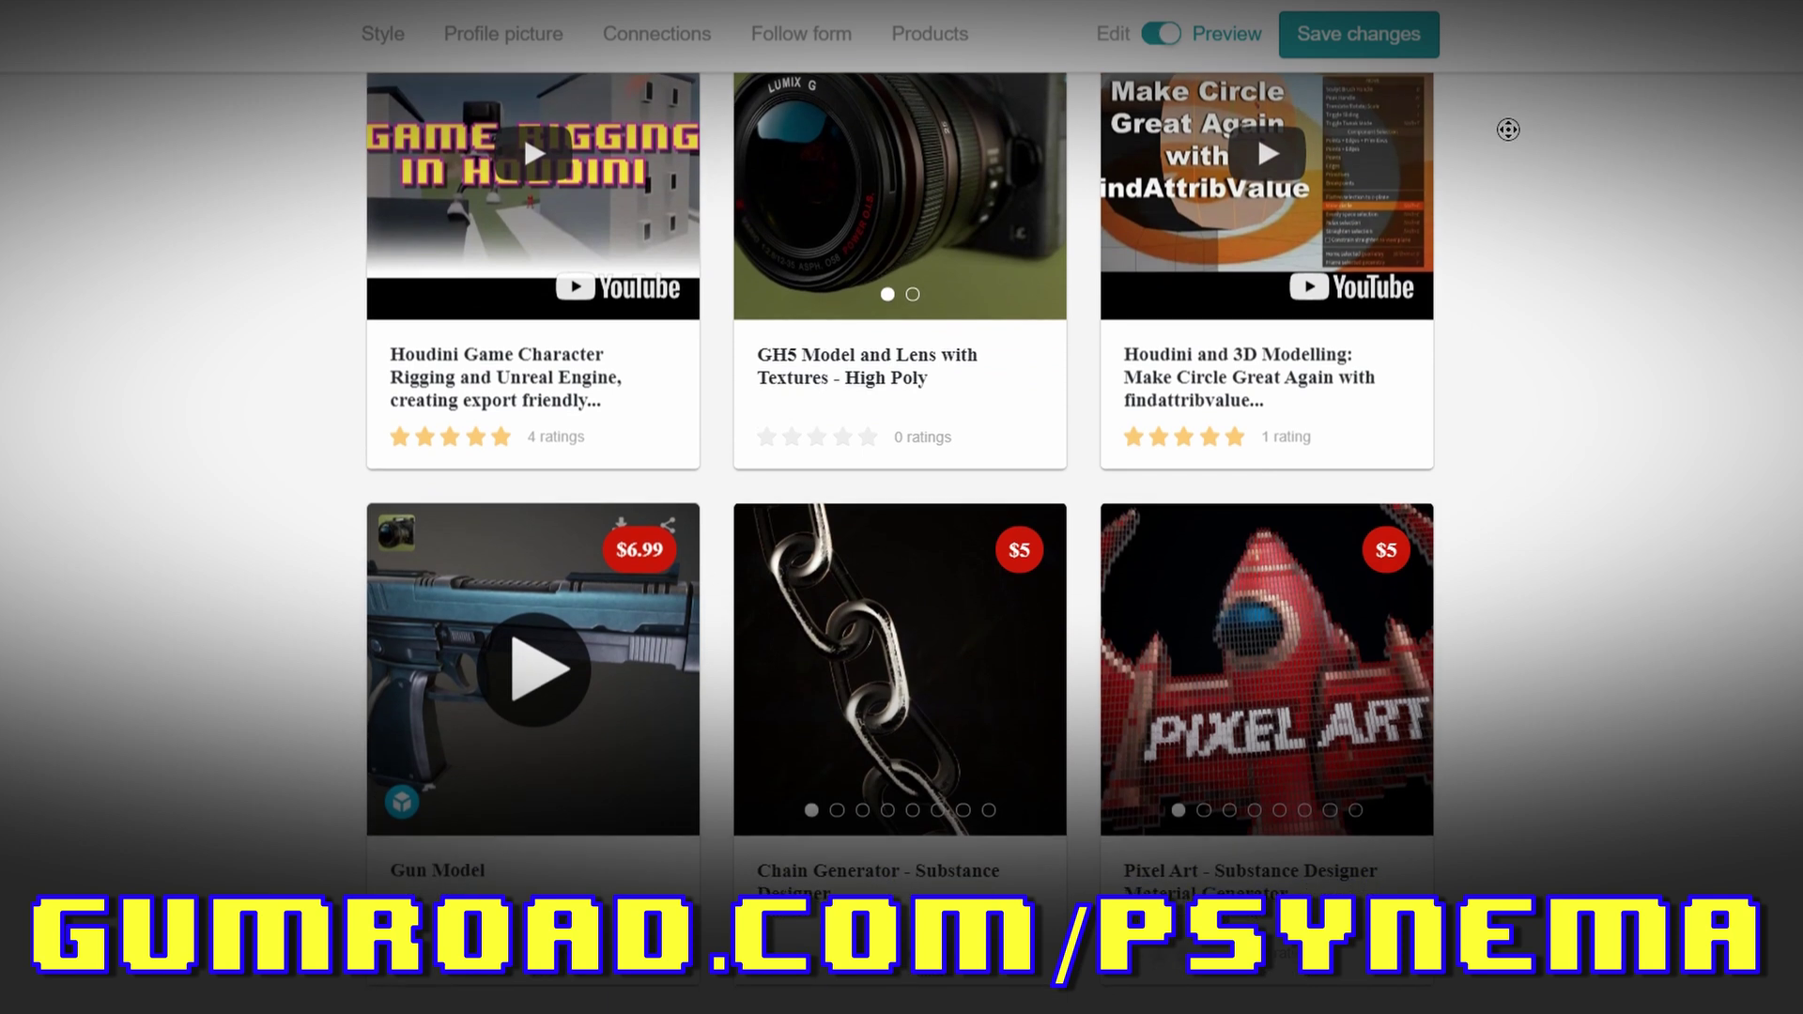
scroll(1508, 78, up, 2)
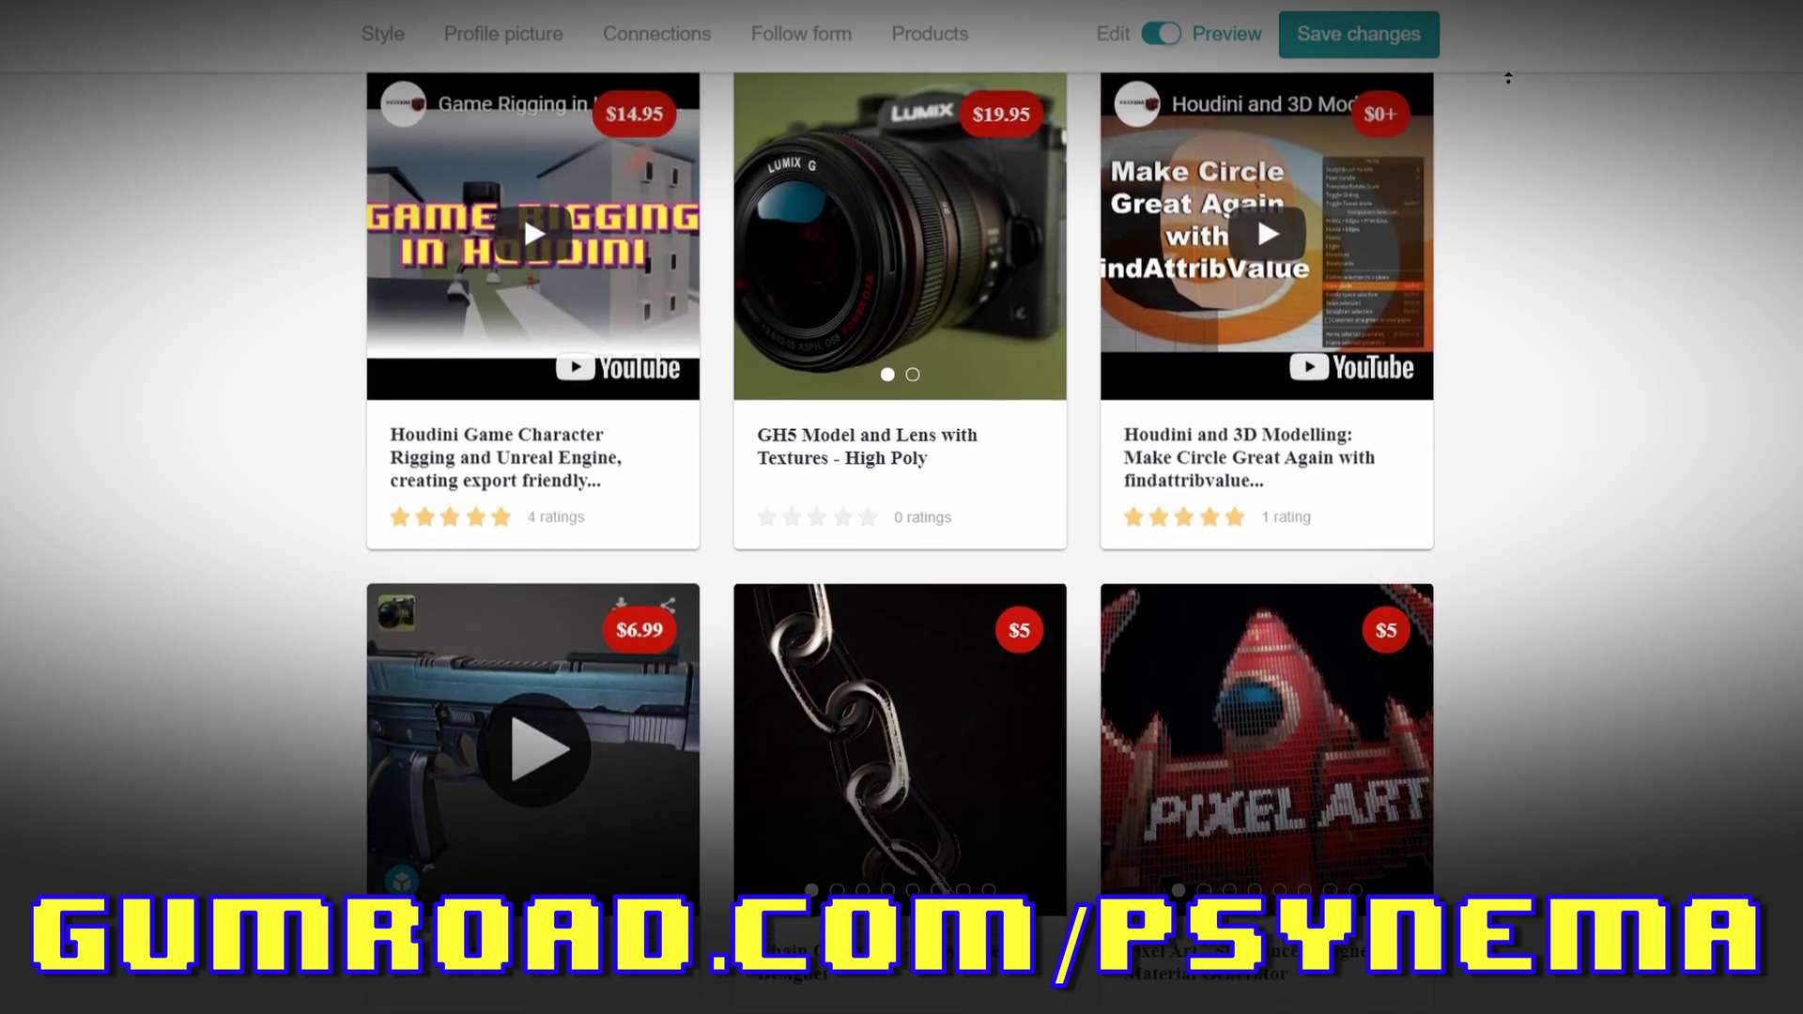
scroll(1506, 109, down, 7)
click(526, 639)
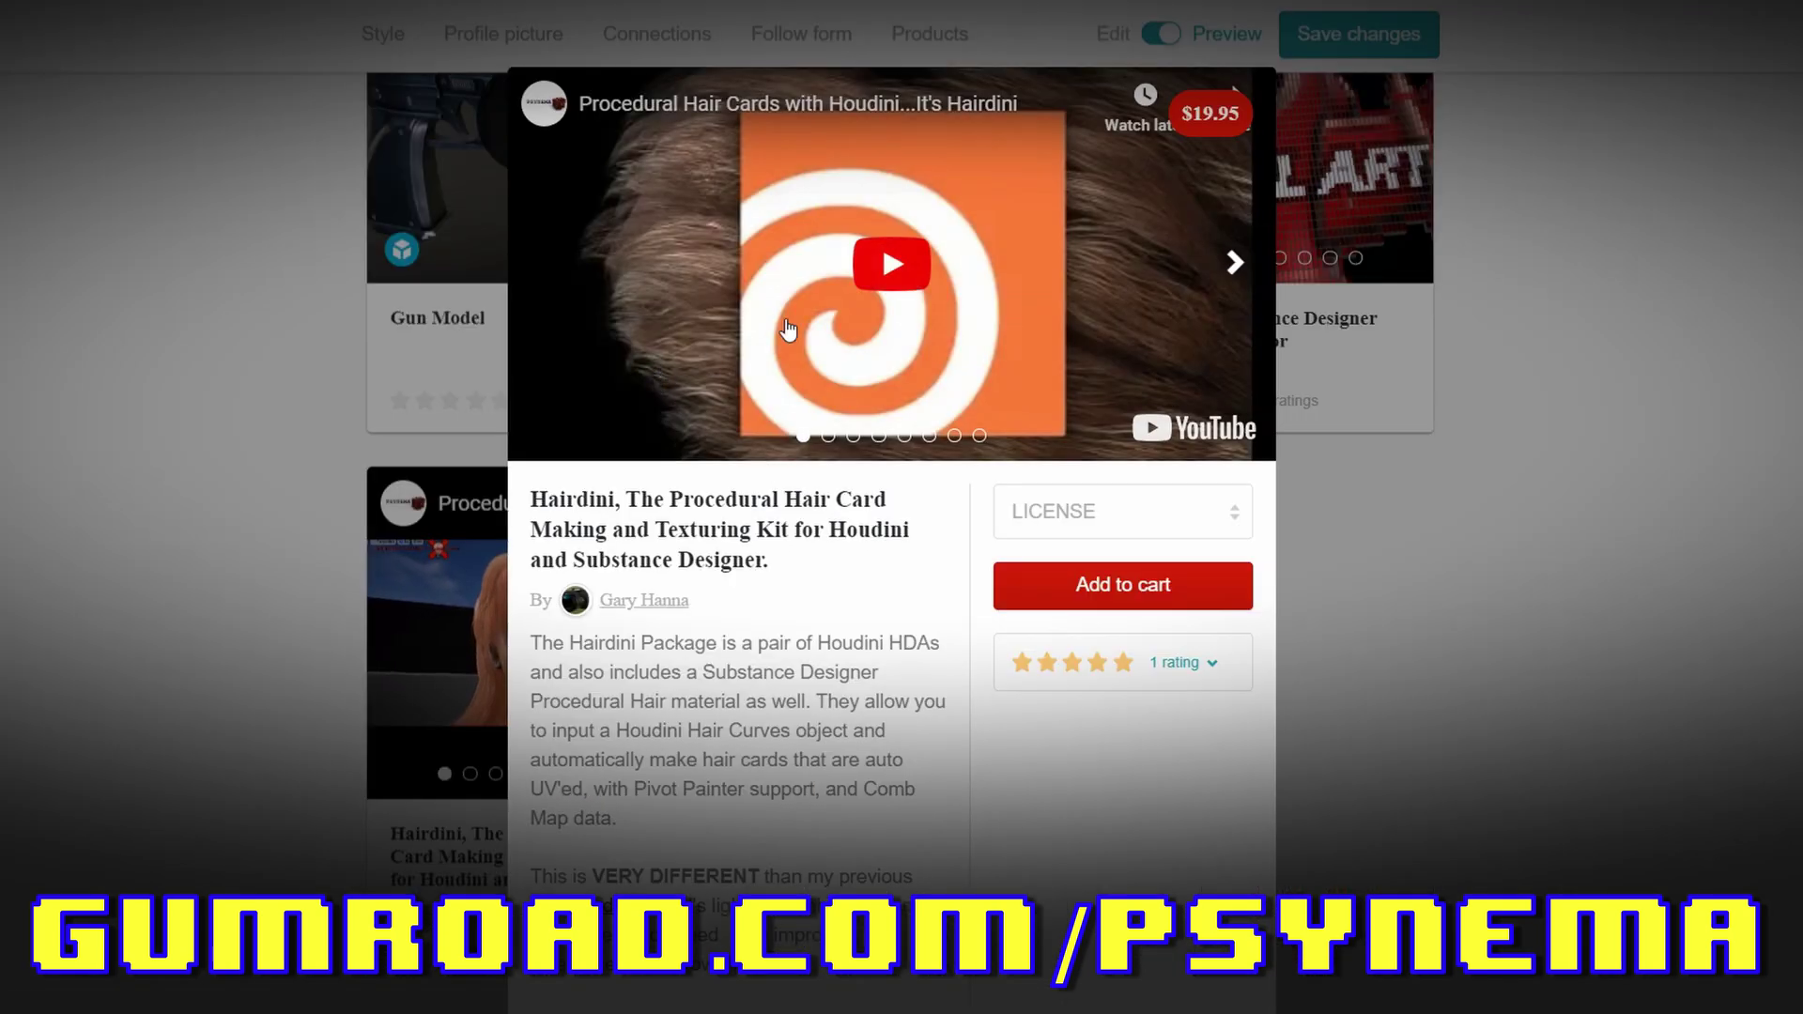
click(892, 273)
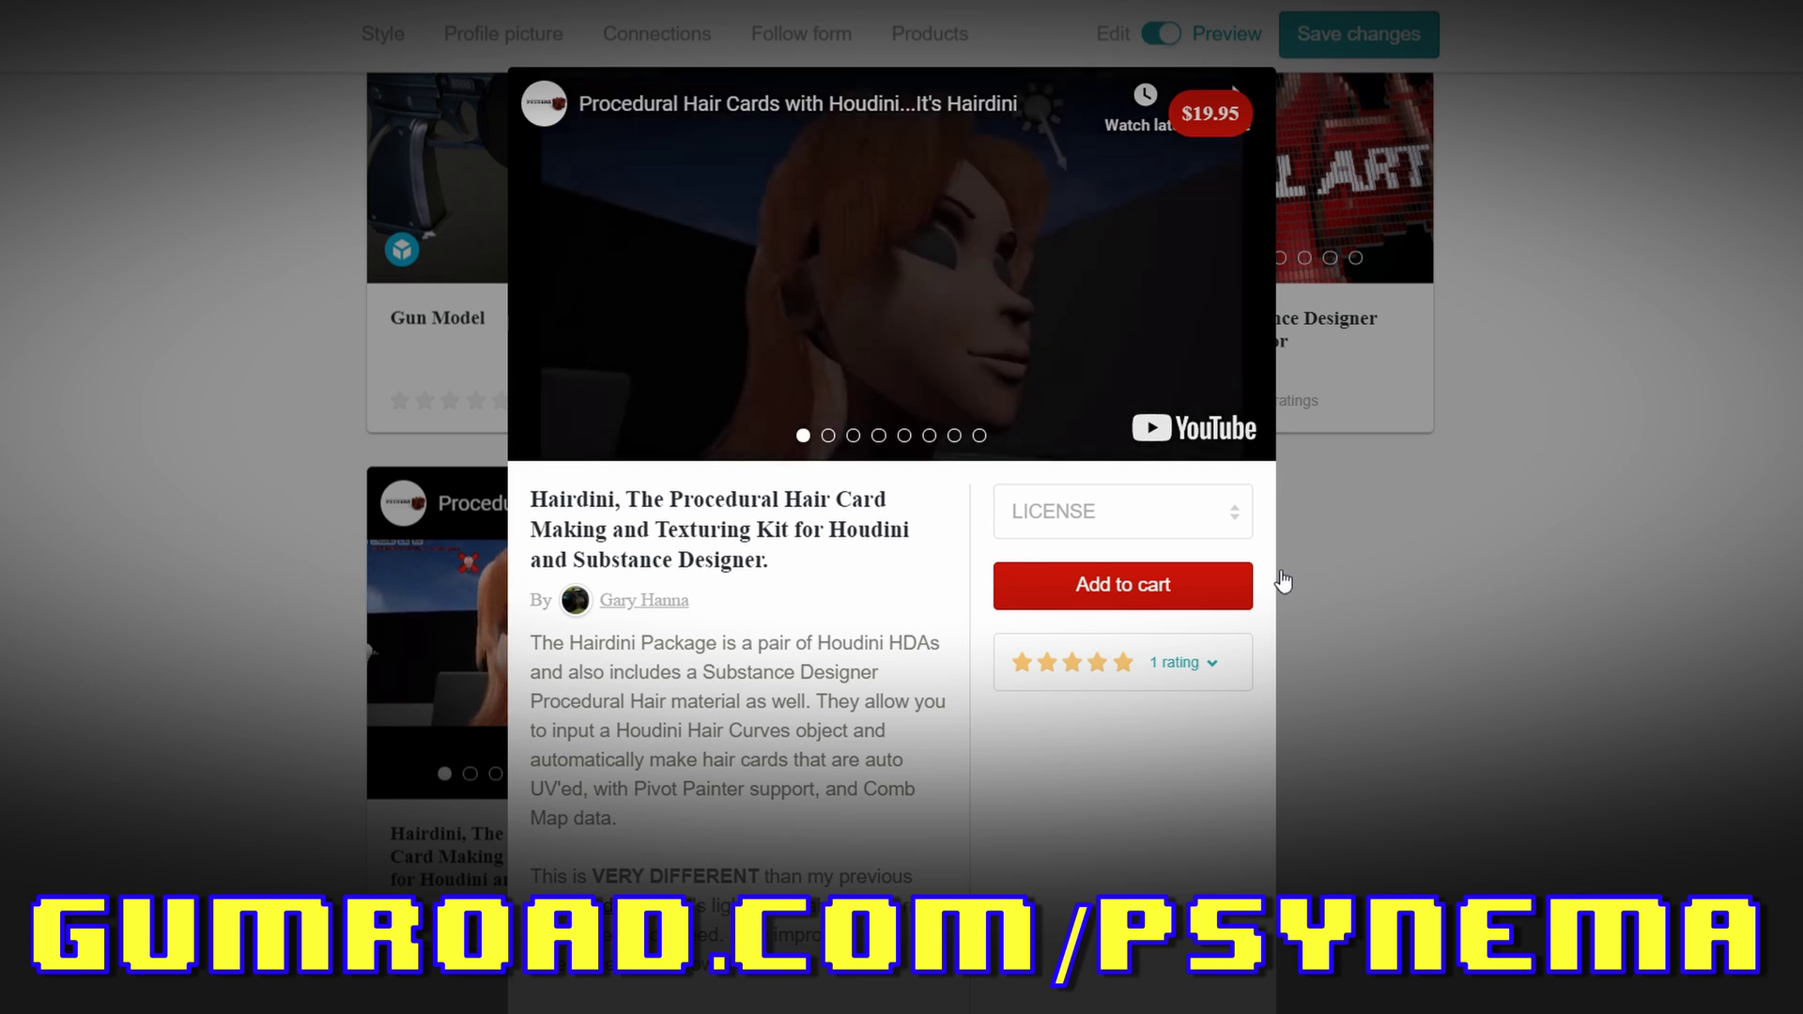